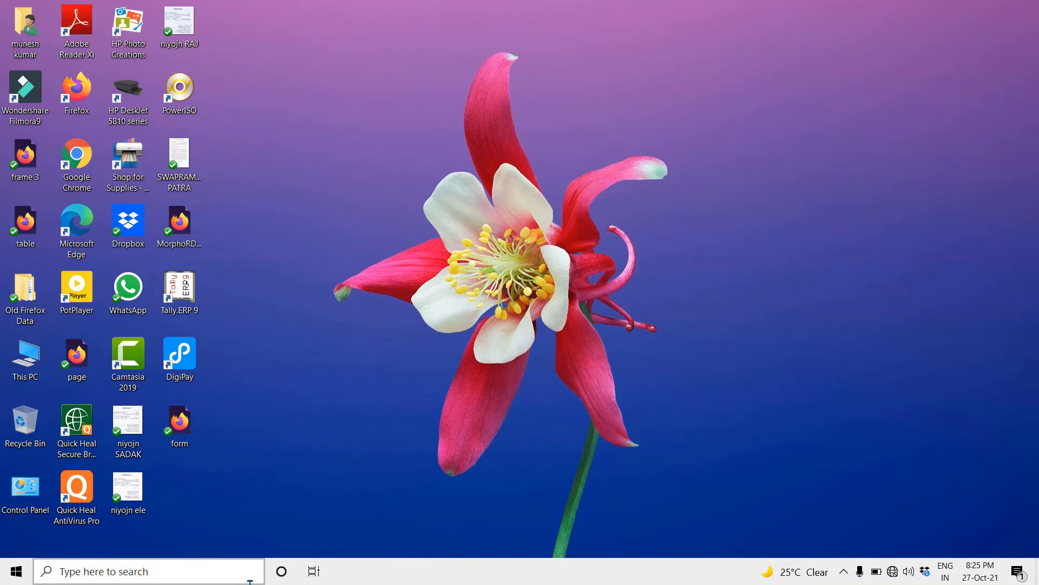
# Open Microsoft Word and create a new blank document
pyautogui.press('super')
pyautogui.click(323, 414)
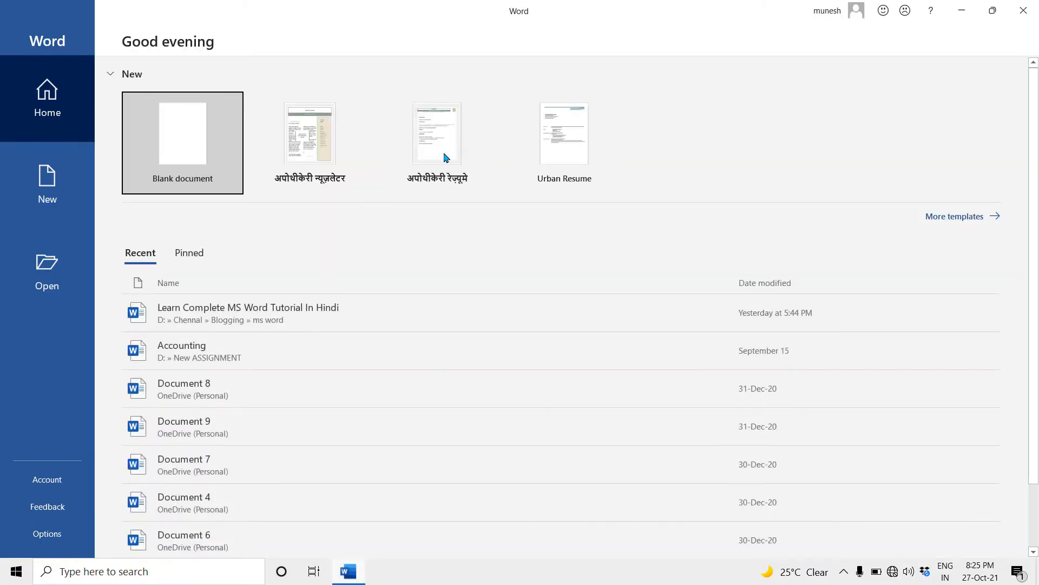
pyautogui.click(189, 133)
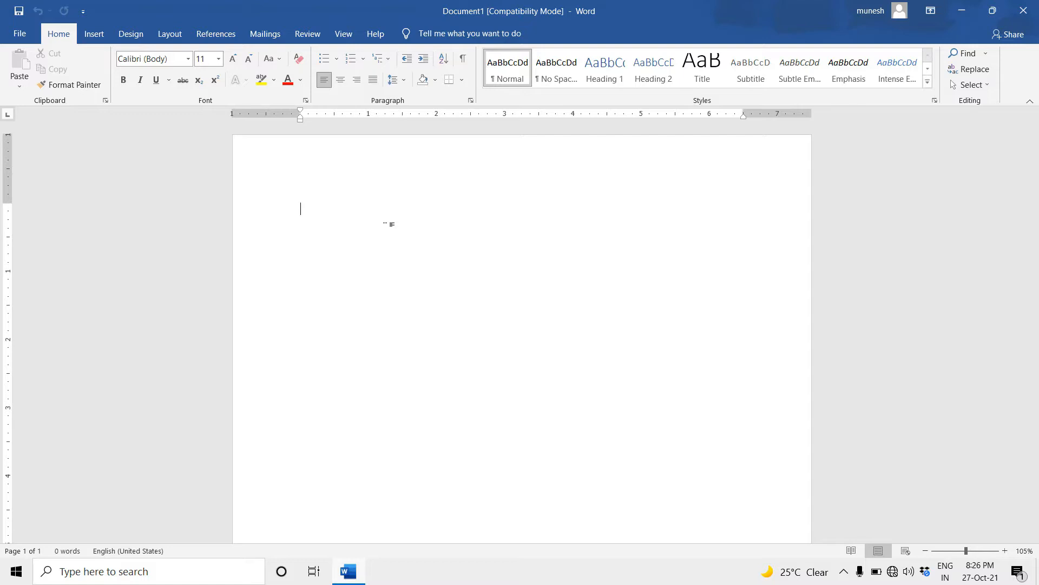
# Generate ten paragraphs of sample text at the start of the document with =rand(10)
pyautogui.write('=rand')
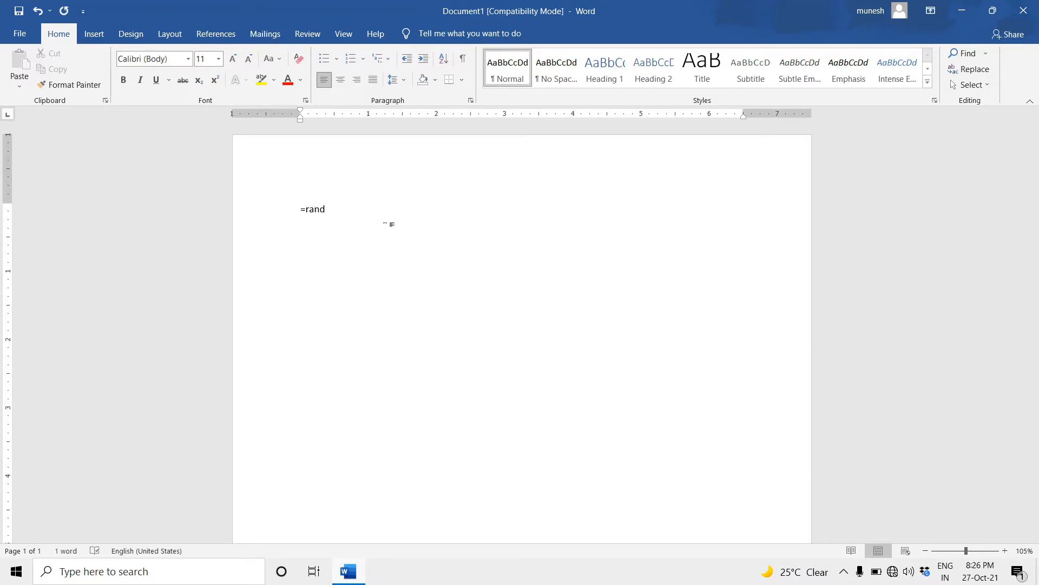
pyautogui.write('(10)')
pyautogui.press('Return')
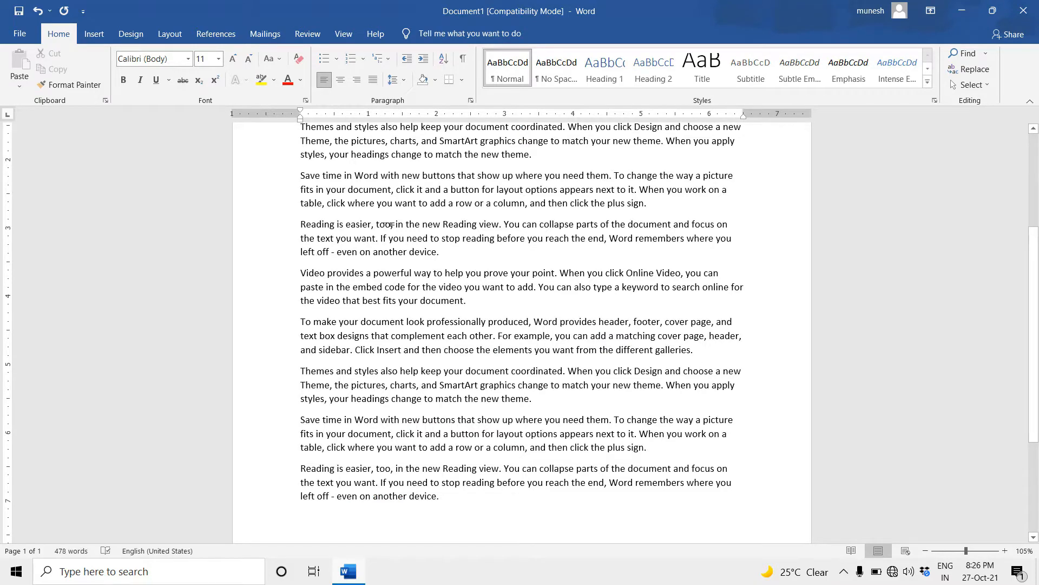
pyautogui.scroll(4, 389, 224)
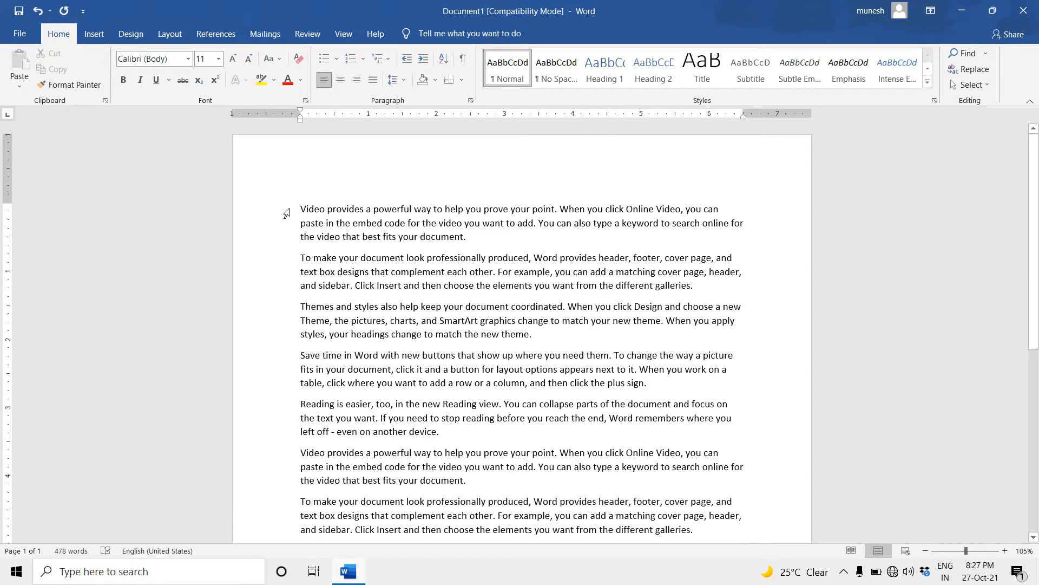
# Add four paragraphs of nine sentences each below the existing text with =rand(4,9)
pyautogui.scroll(-3, 309, 342)
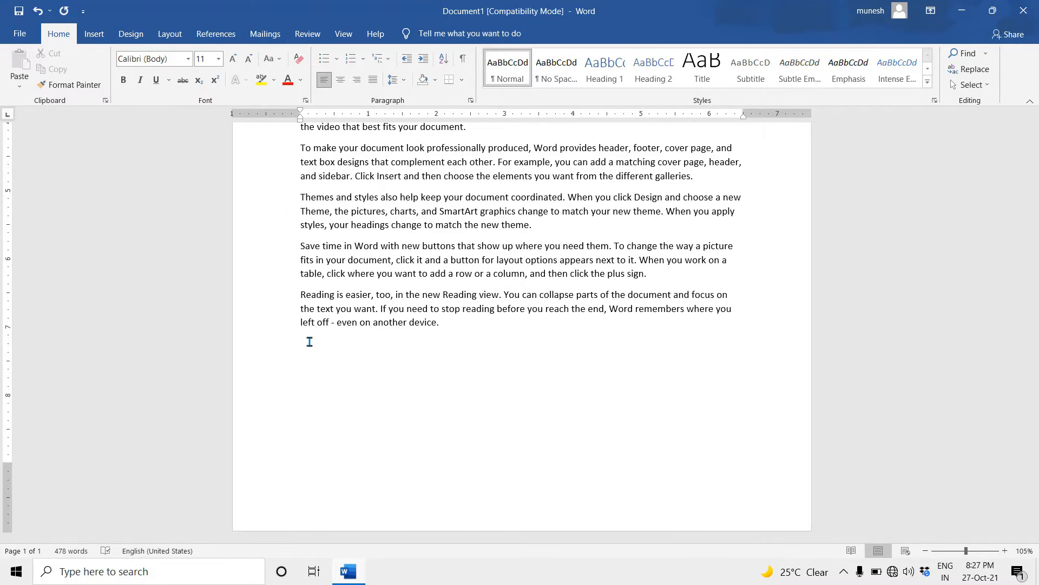
pyautogui.write('=rand(4,9)')
pyautogui.press('Return')
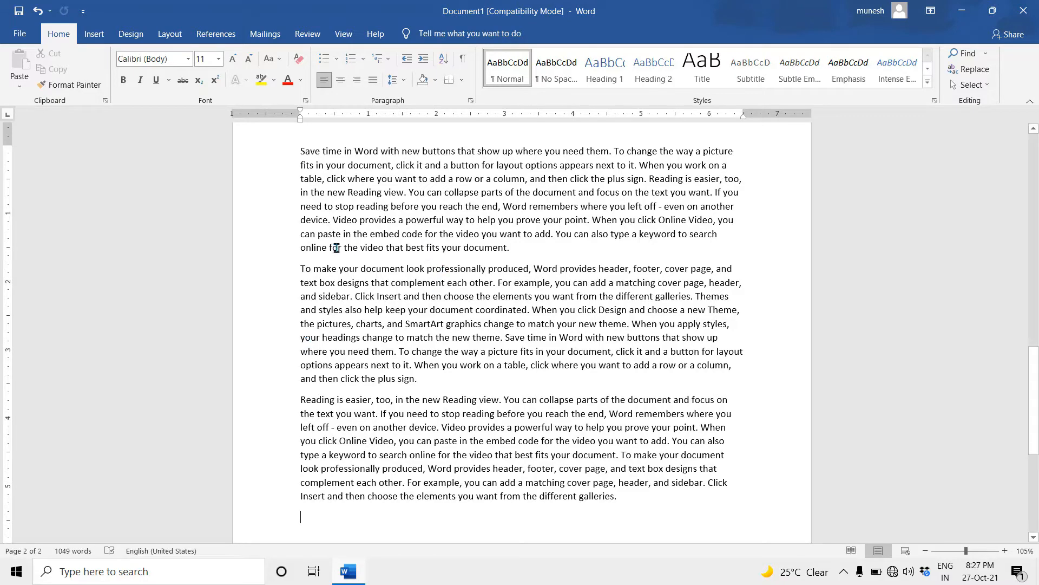
# Examine the newly generated paragraphs and their individual sentences across both pages
pyautogui.scroll(5, 334, 248)
pyautogui.scroll(3, 334, 248)
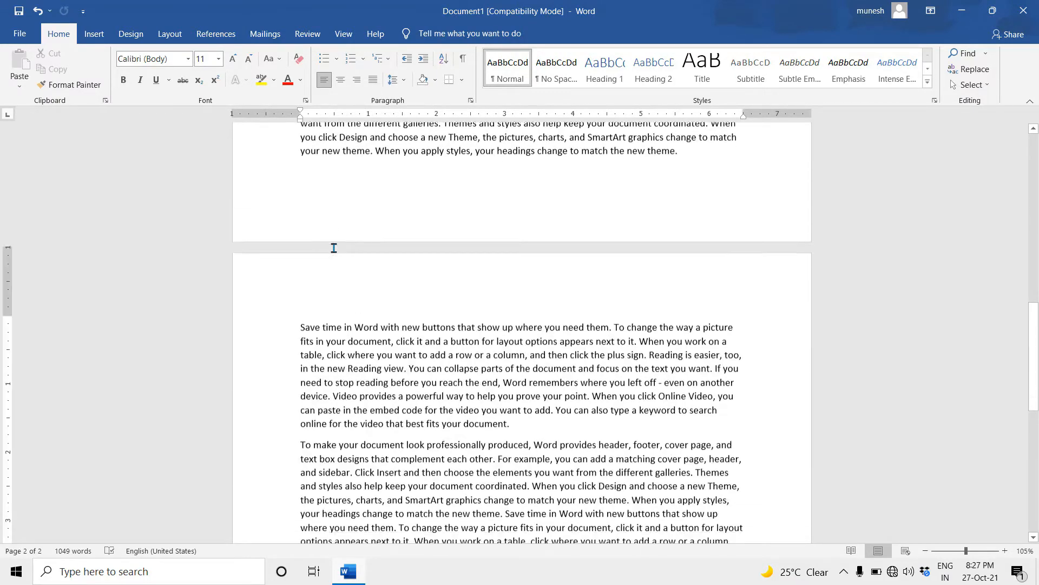
pyautogui.scroll(-10, 334, 248)
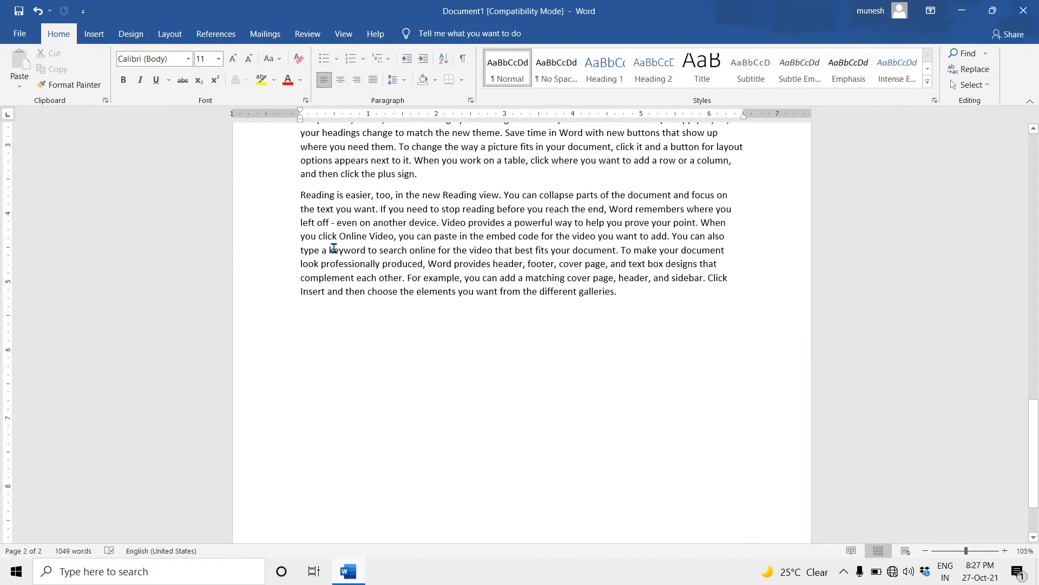
pyautogui.moveTo(301, 196); pyautogui.dragTo(498, 196)
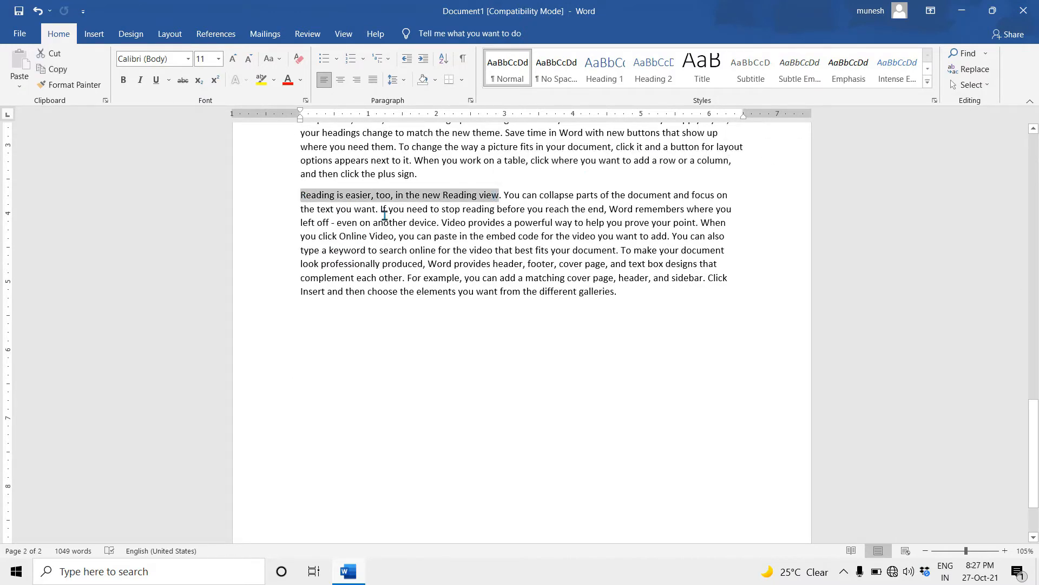
pyautogui.moveTo(385, 214); pyautogui.dragTo(469, 221)
pyautogui.scroll(6, 377, 320)
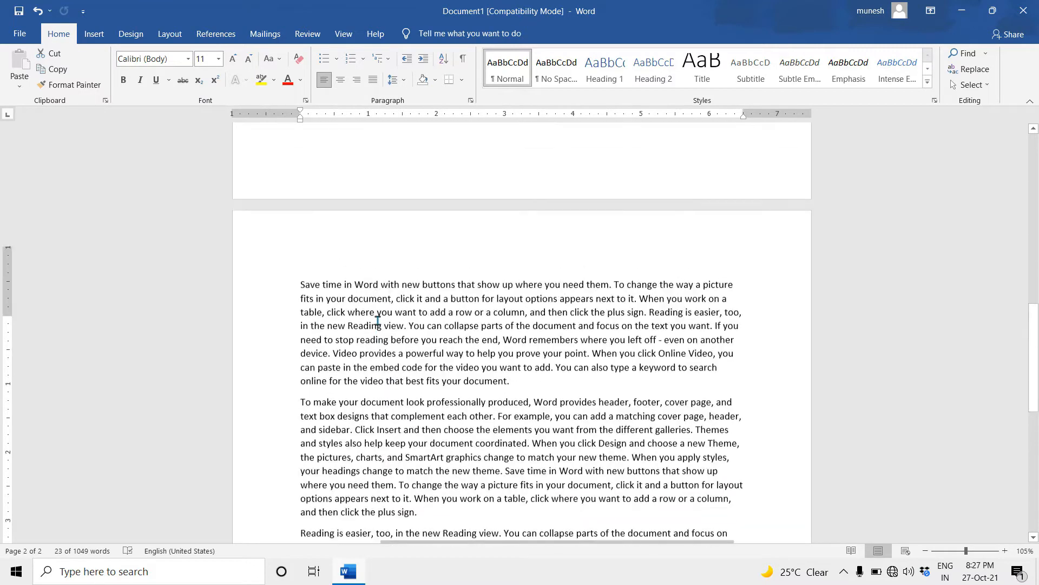
pyautogui.scroll(4, 377, 320)
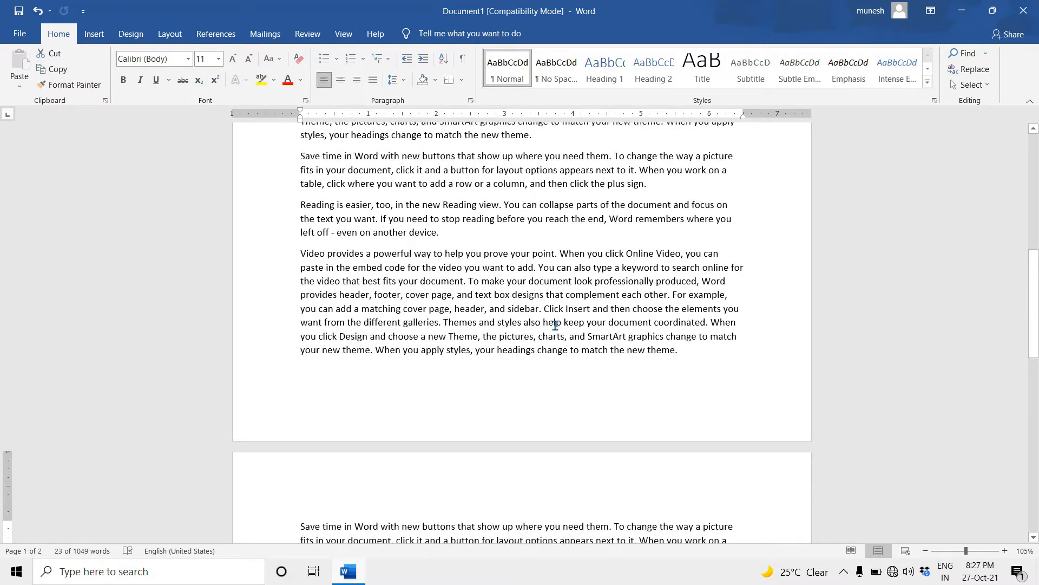
pyautogui.scroll(8, 556, 325)
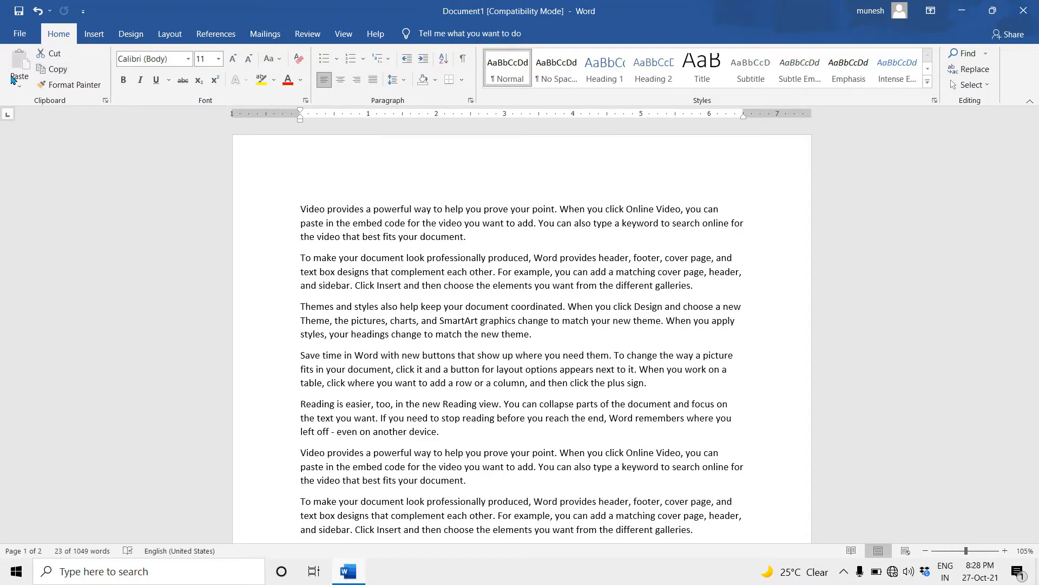
# Cut the final paragraph, starting "Reading is easier, too", and paste it further down page 2, leaving blank space above it
pyautogui.scroll(-20, 342, 303)
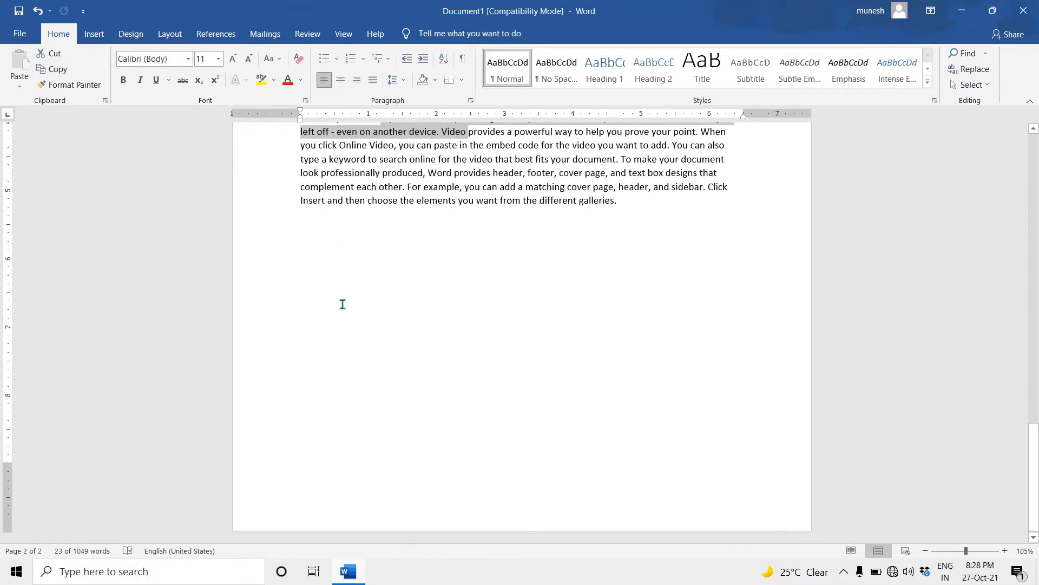
pyautogui.scroll(4, 343, 303)
pyautogui.click(297, 320)
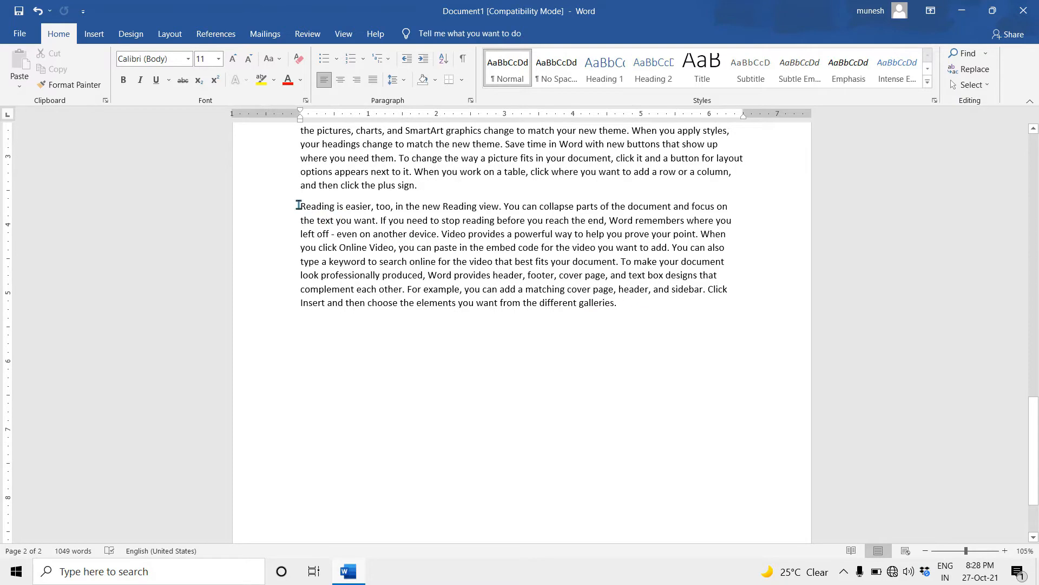
pyautogui.moveTo(299, 205); pyautogui.dragTo(622, 307)
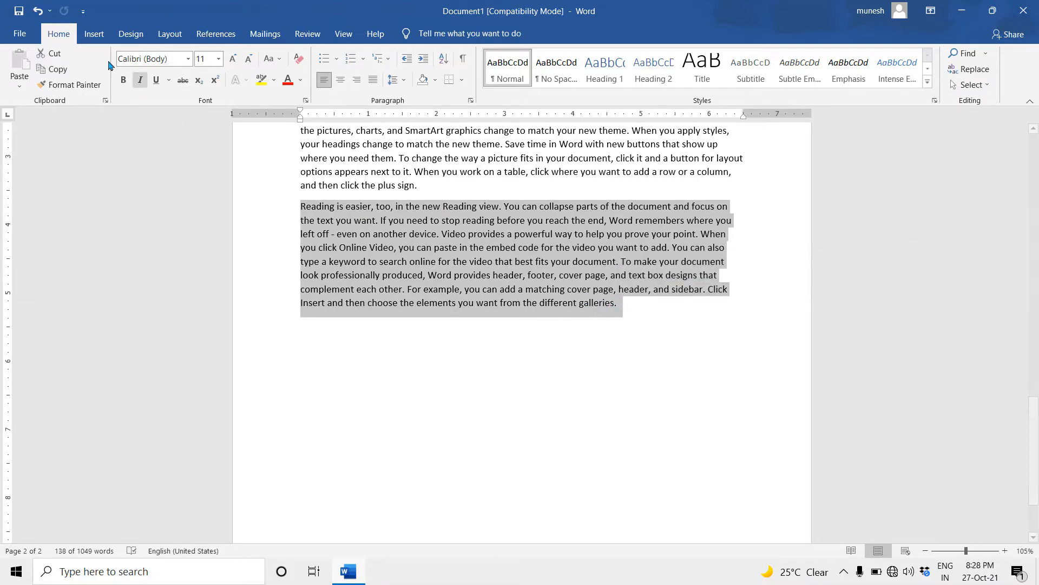
pyautogui.click(56, 58)
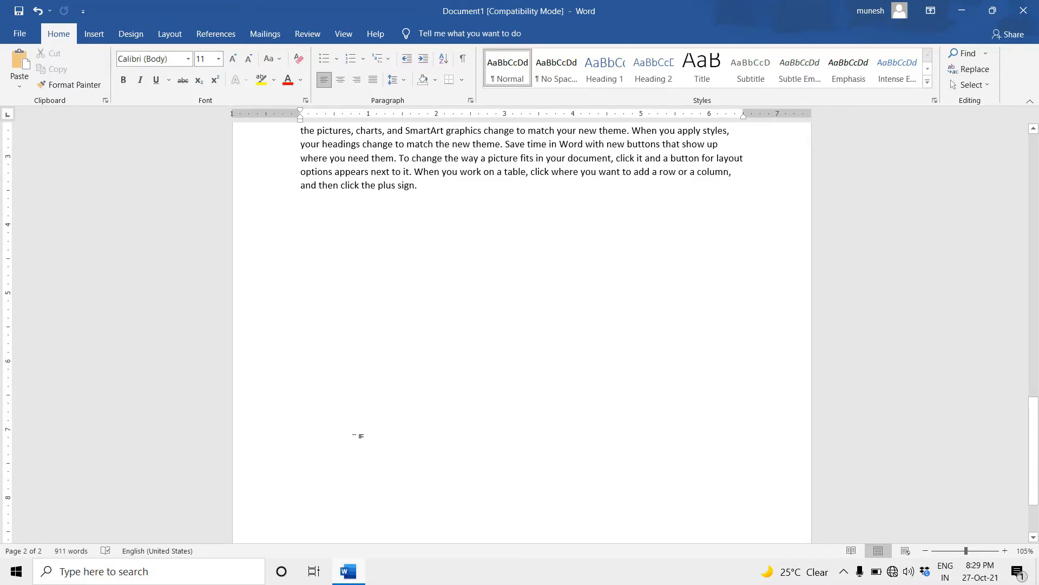
pyautogui.click(19, 64)
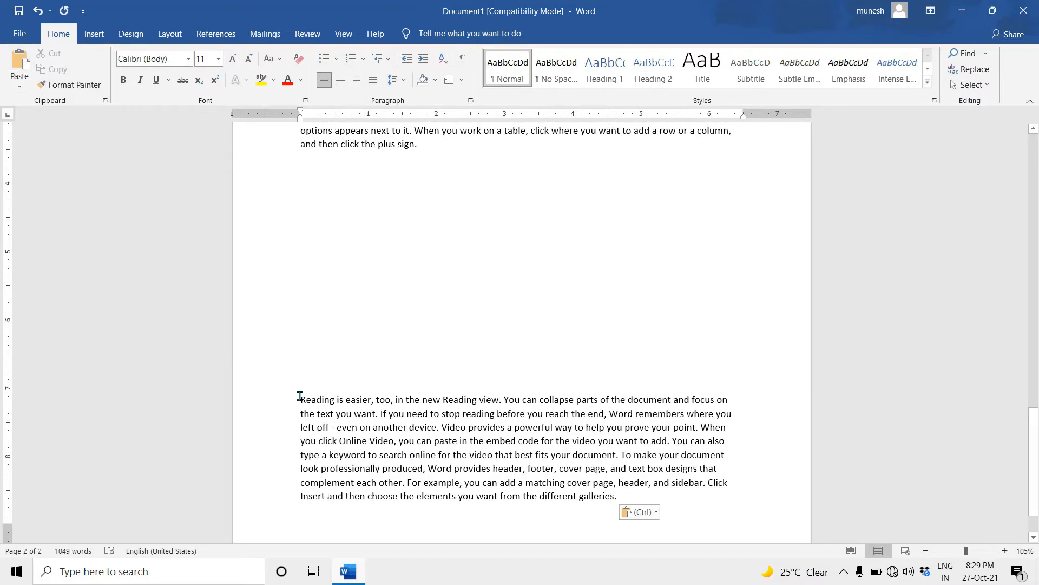
pyautogui.moveTo(300, 399); pyautogui.dragTo(620, 505)
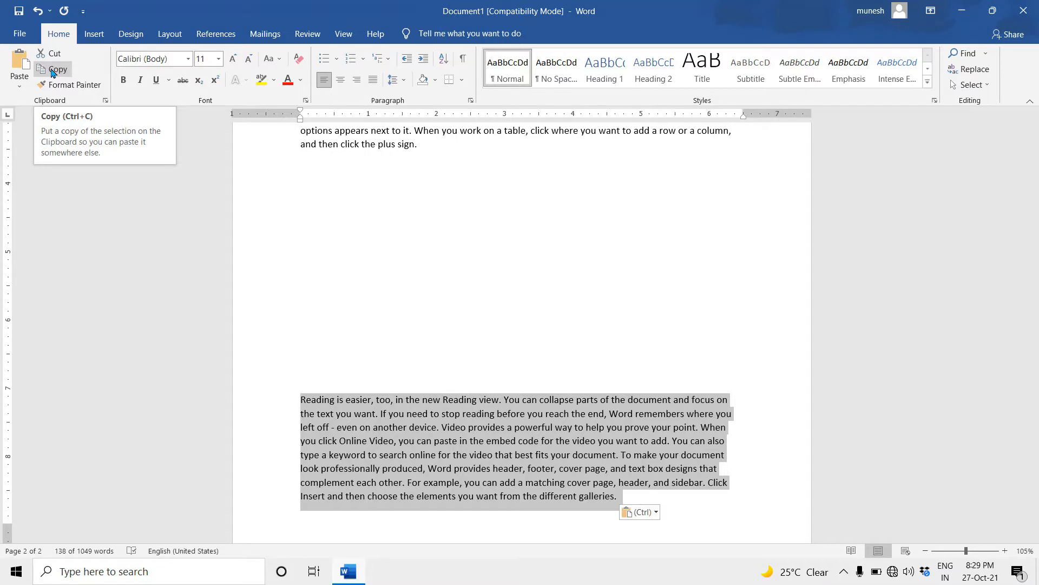
pyautogui.click(53, 70)
pyautogui.click(433, 449)
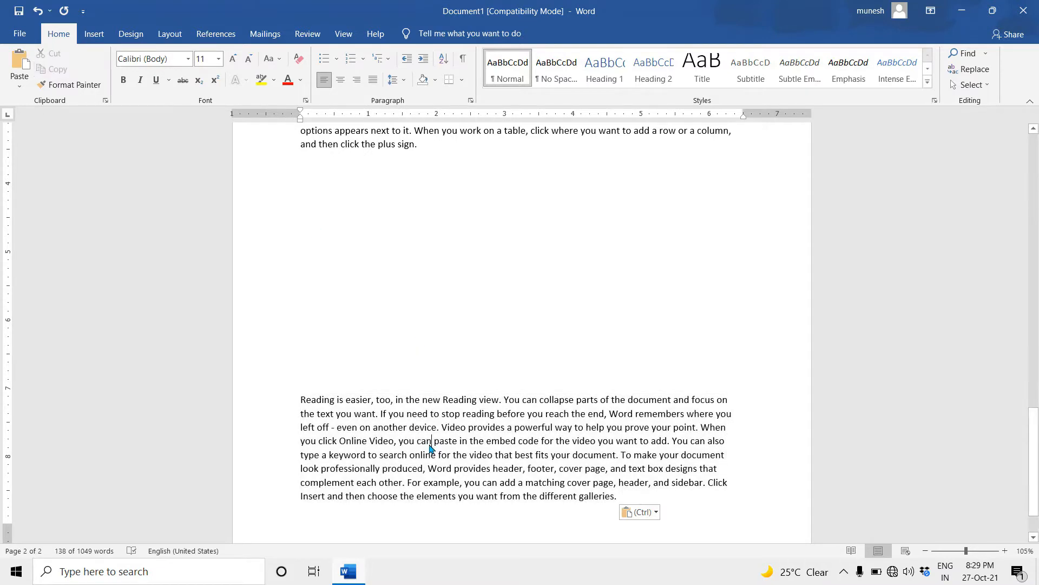
# Copy the first three lines of the last paragraph and paste them twice into the blank space above it
pyautogui.moveTo(301, 399); pyautogui.dragTo(734, 427)
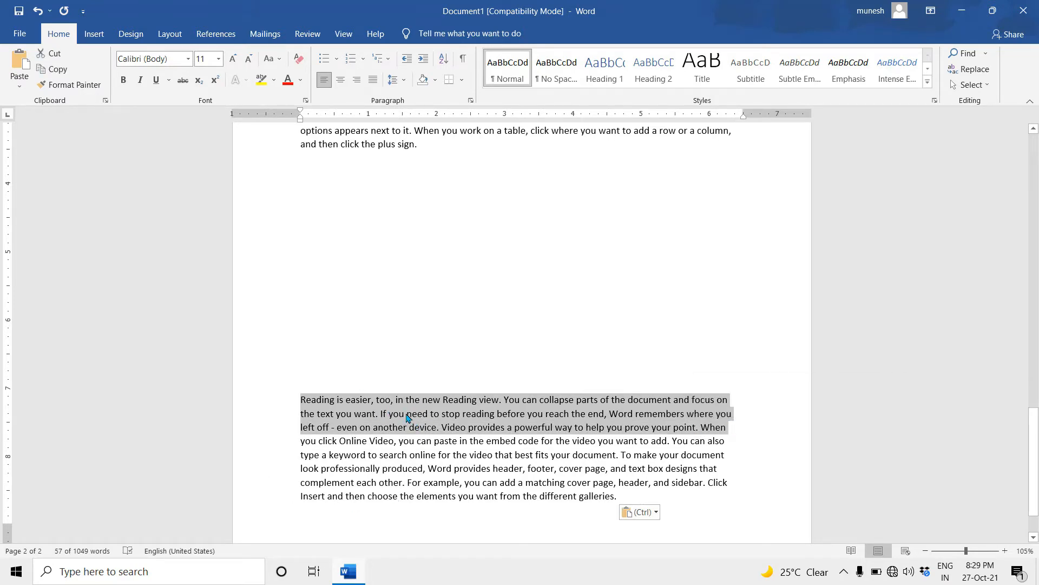
pyautogui.click(58, 69)
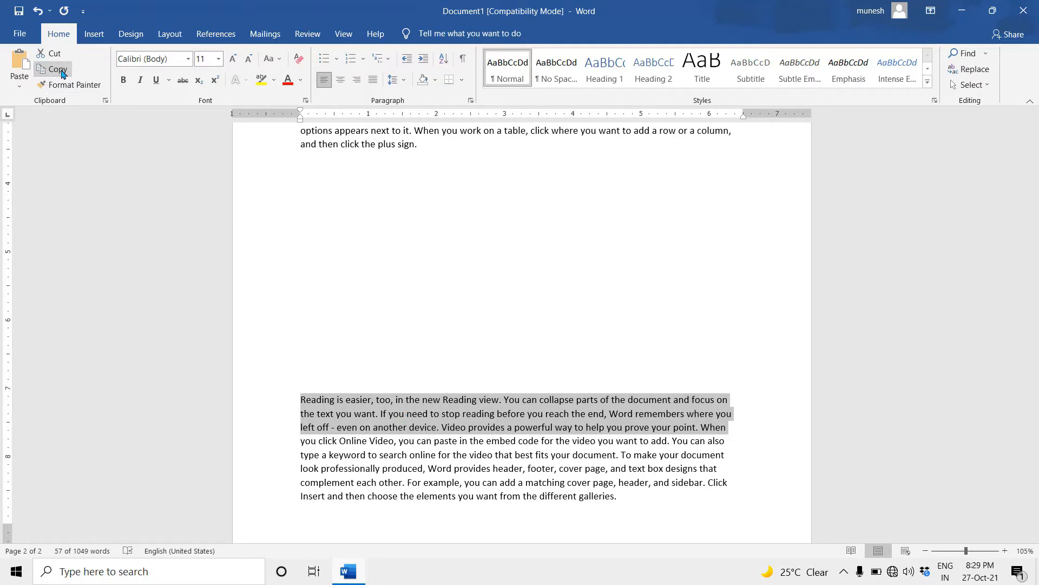
pyautogui.click(308, 259)
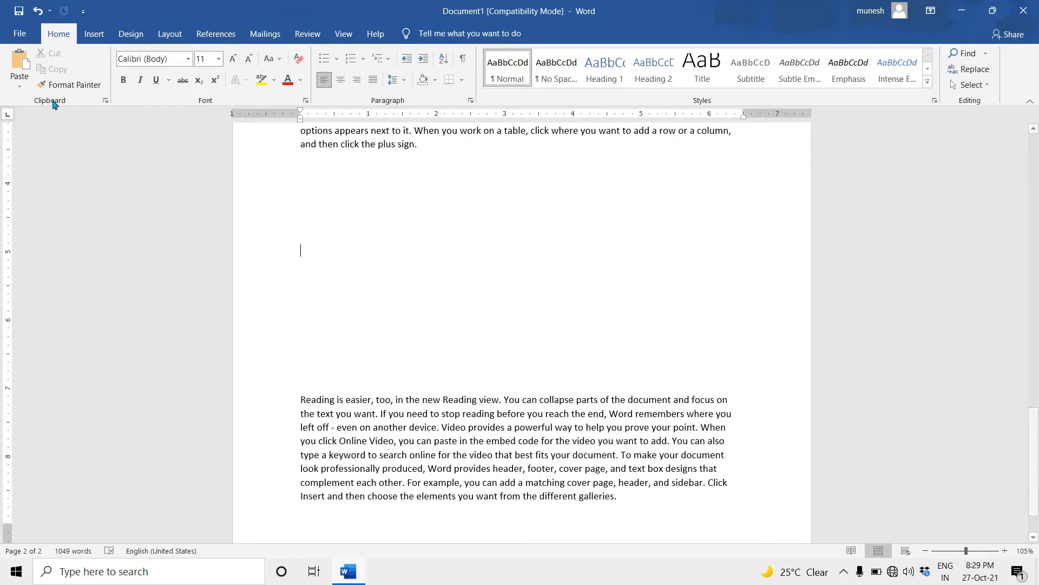
pyautogui.click(18, 63)
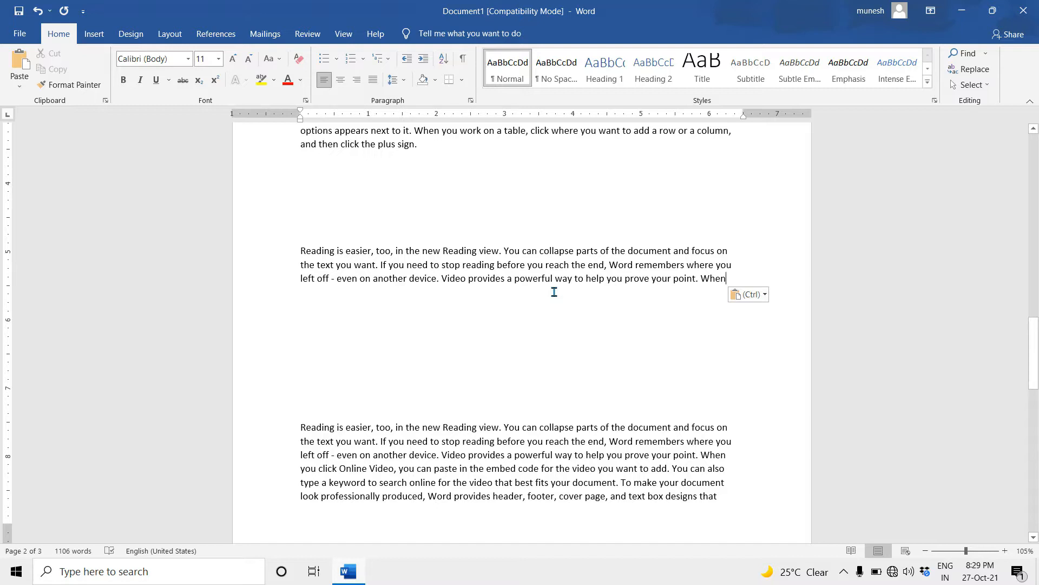
pyautogui.click(306, 315)
pyautogui.hotkey('ctrl', 'v')
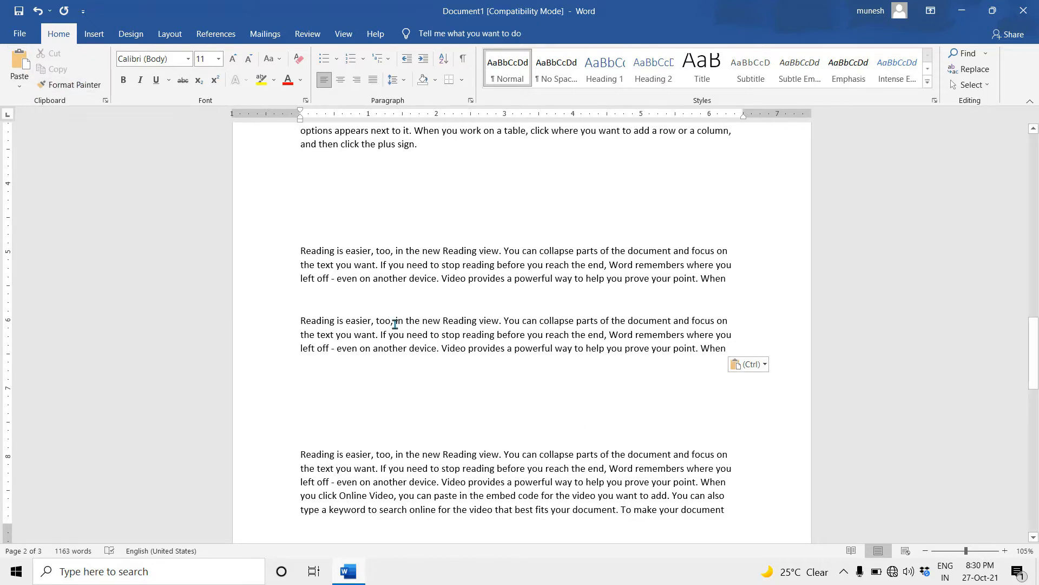
# Make the phrase "the embed code for the video" bold in the first paragraph of page 2
pyautogui.scroll(5, 395, 324)
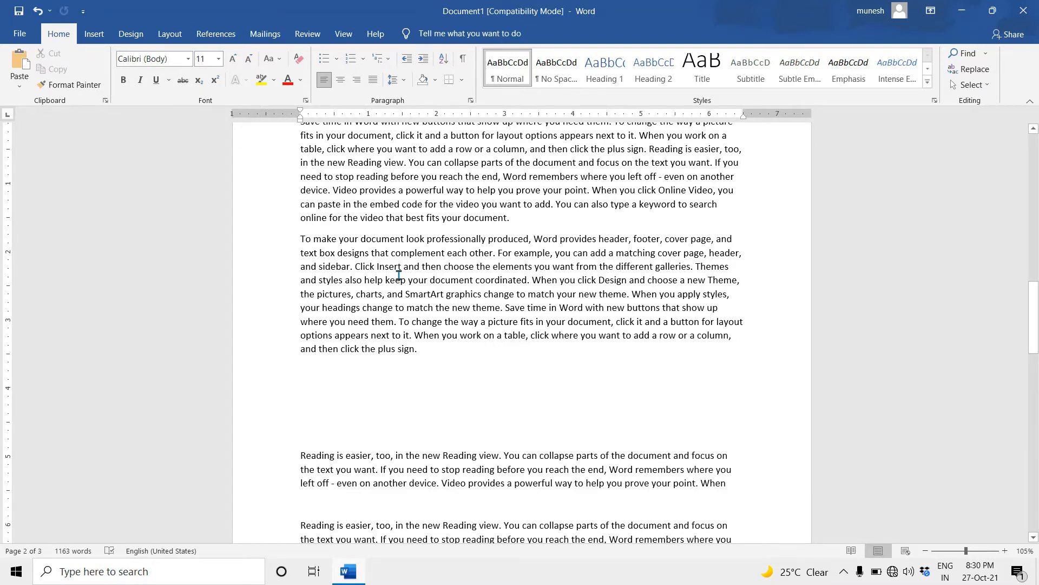
pyautogui.keyDown('ctrl'); pyautogui.scroll(11, 399, 275); pyautogui.keyUp('ctrl')
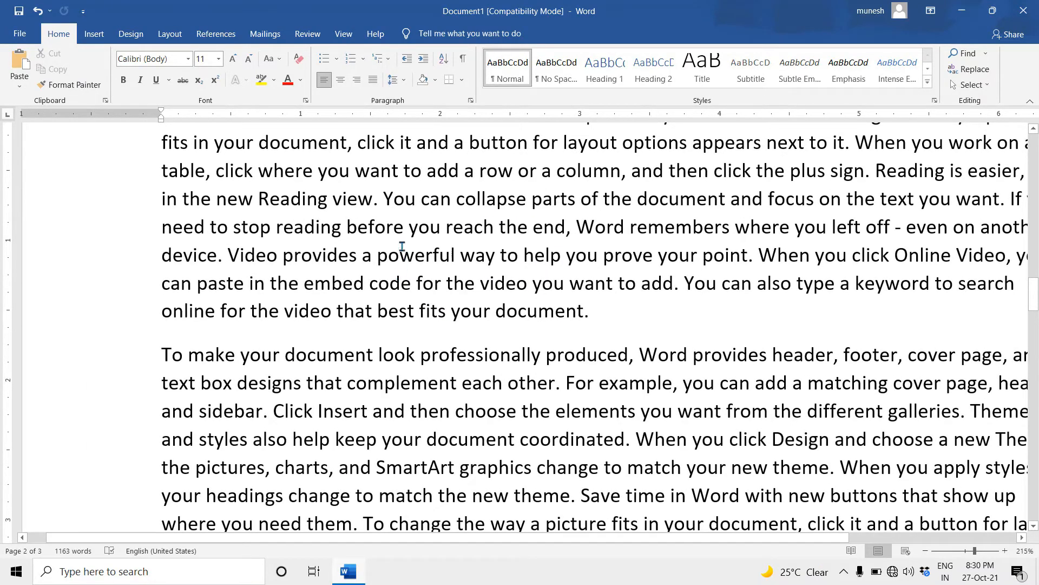
pyautogui.moveTo(270, 284); pyautogui.dragTo(529, 283)
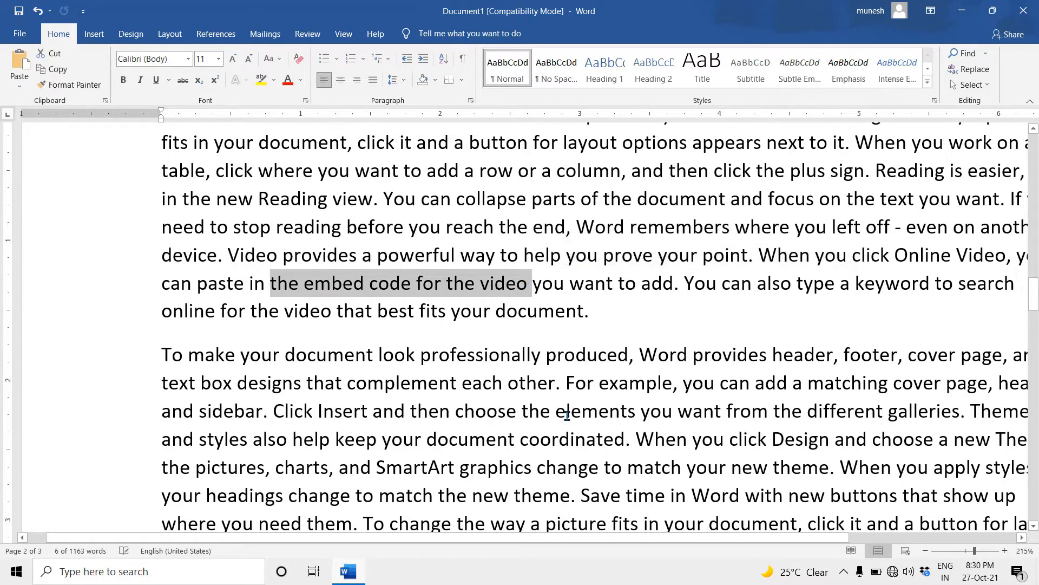
pyautogui.click(125, 80)
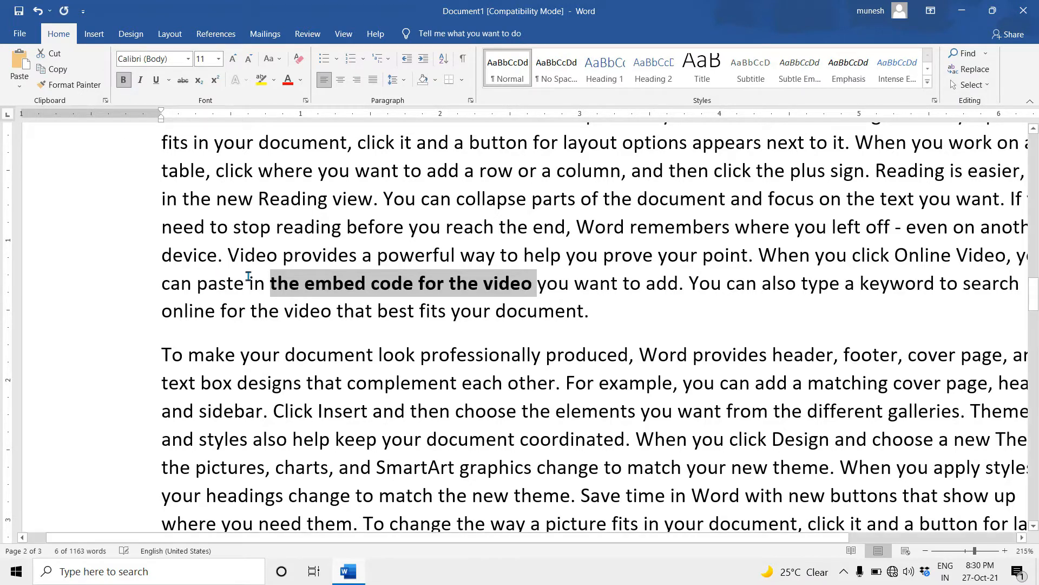
pyautogui.click(535, 287)
# Italicize "Reading view. You can collapse parts of the document" in the first paragraph of page 2
pyautogui.moveTo(536, 287); pyautogui.dragTo(270, 287)
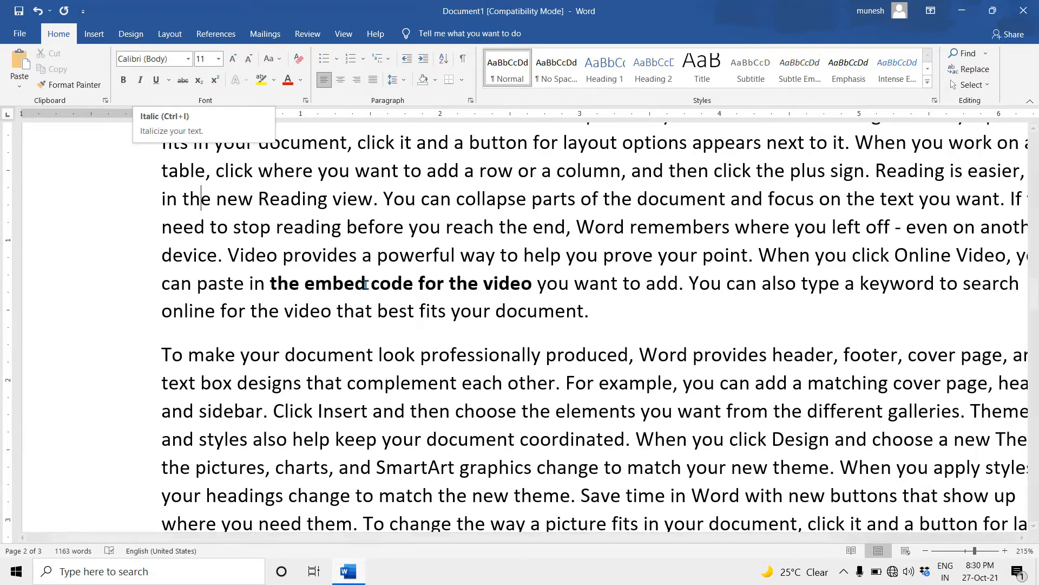
pyautogui.moveTo(260, 202); pyautogui.dragTo(729, 201)
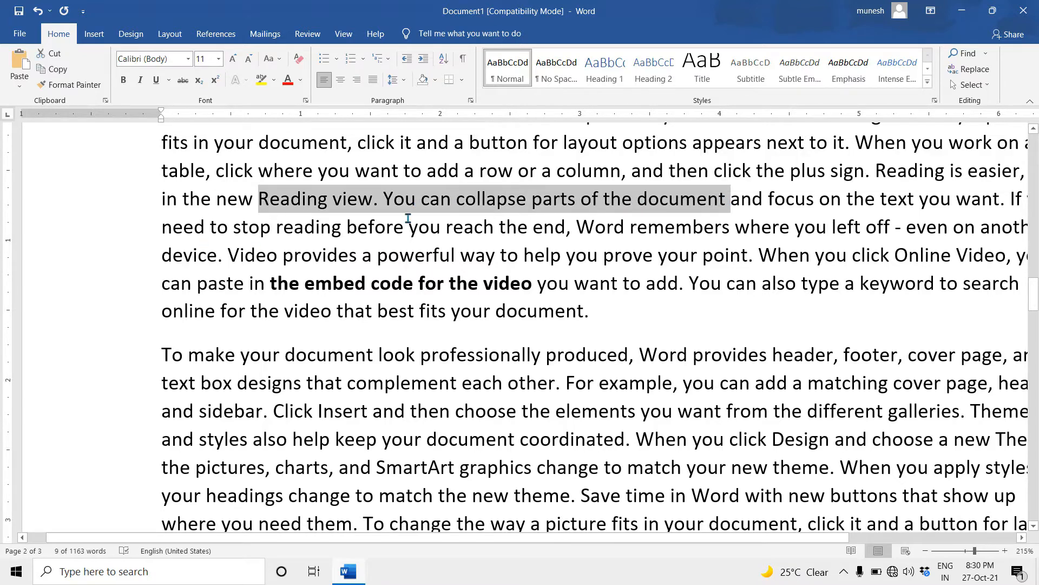
pyautogui.click(140, 80)
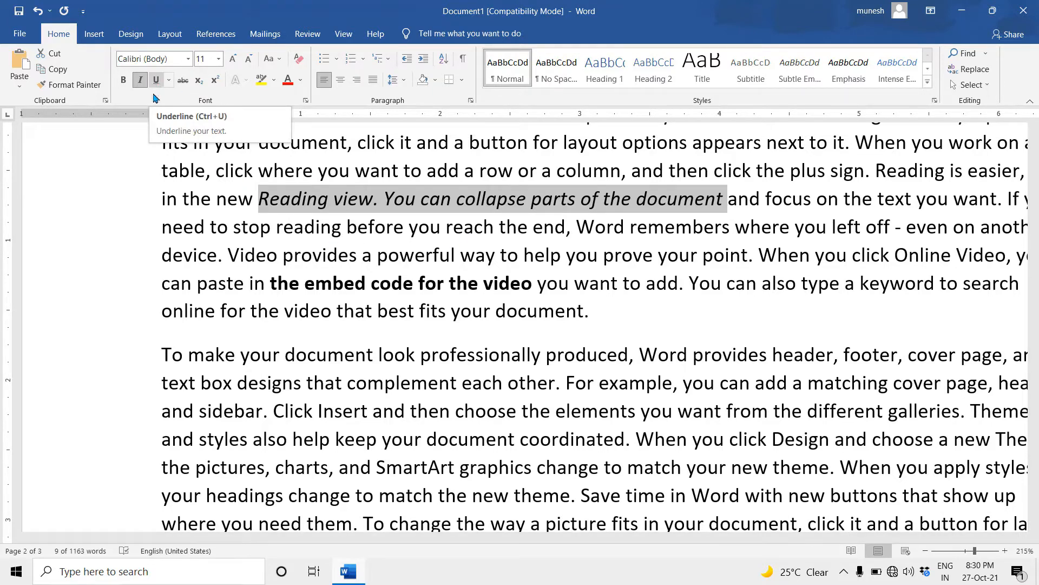
# Underline "To make your document look professionally produced, Word" at the start of the second paragraph on page 2
pyautogui.click(246, 410)
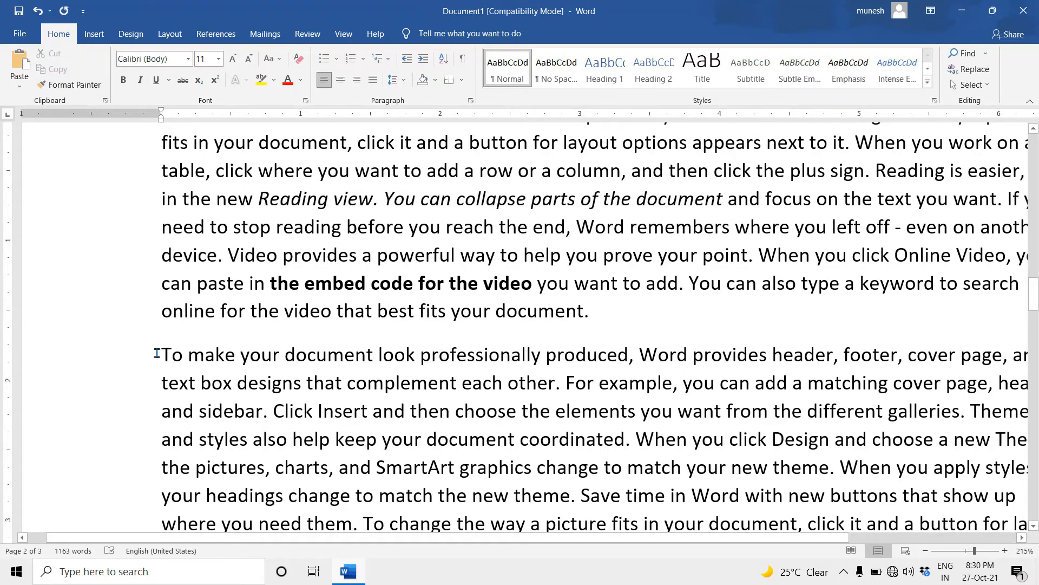
pyautogui.moveTo(190, 353); pyautogui.dragTo(677, 357)
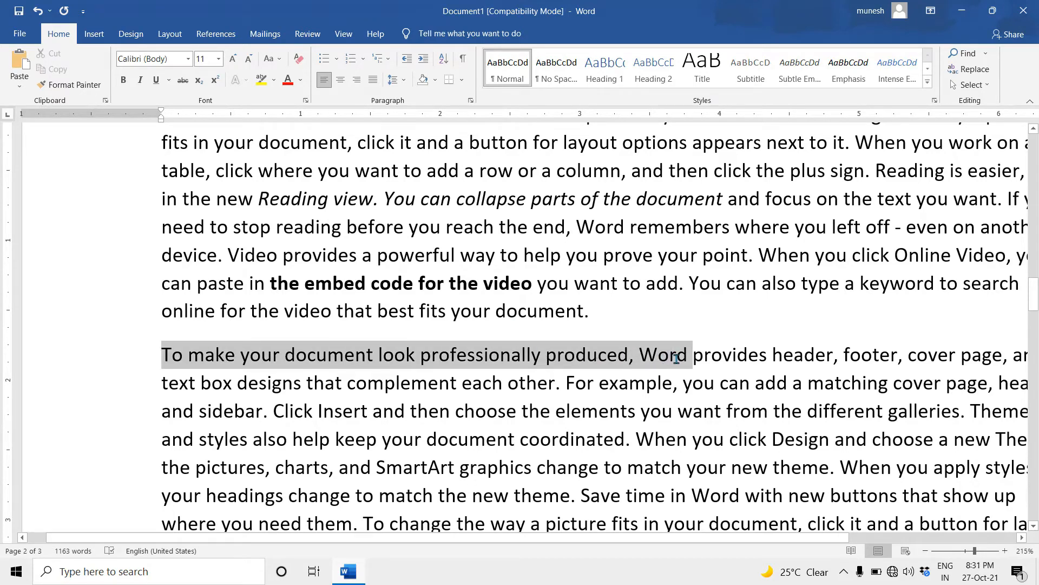
pyautogui.click(157, 80)
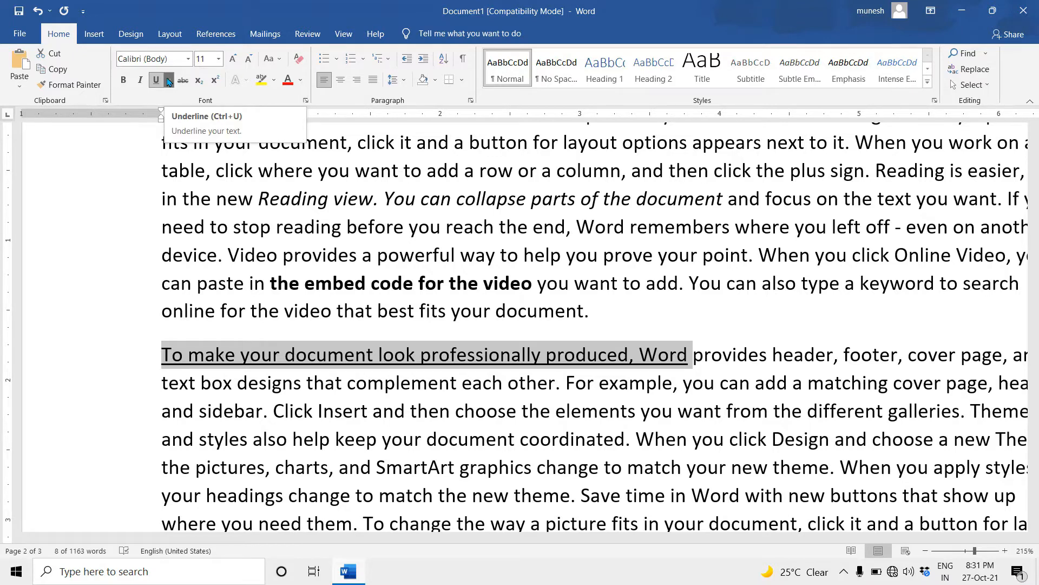
# Change the underline of "To make your document look professionally produced, Word" to a wavy line and open the dialog with more underline colours
pyautogui.click(170, 80)
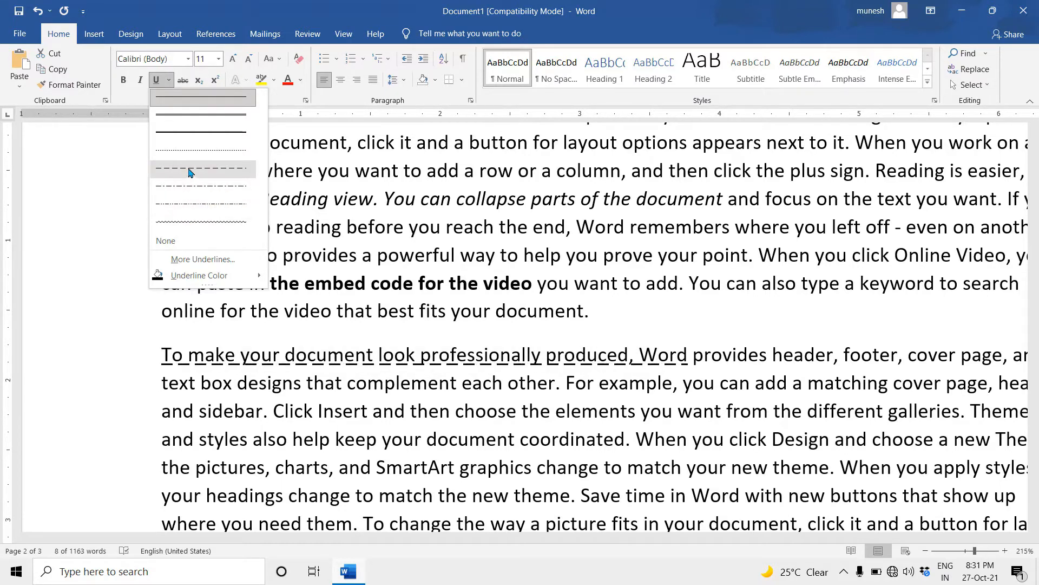
pyautogui.click(192, 226)
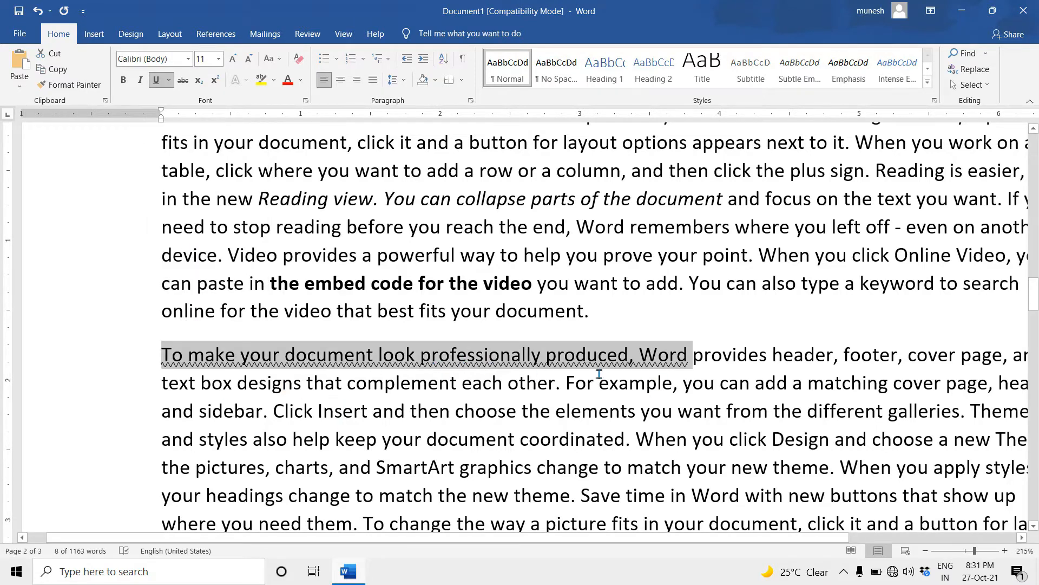
pyautogui.click(169, 80)
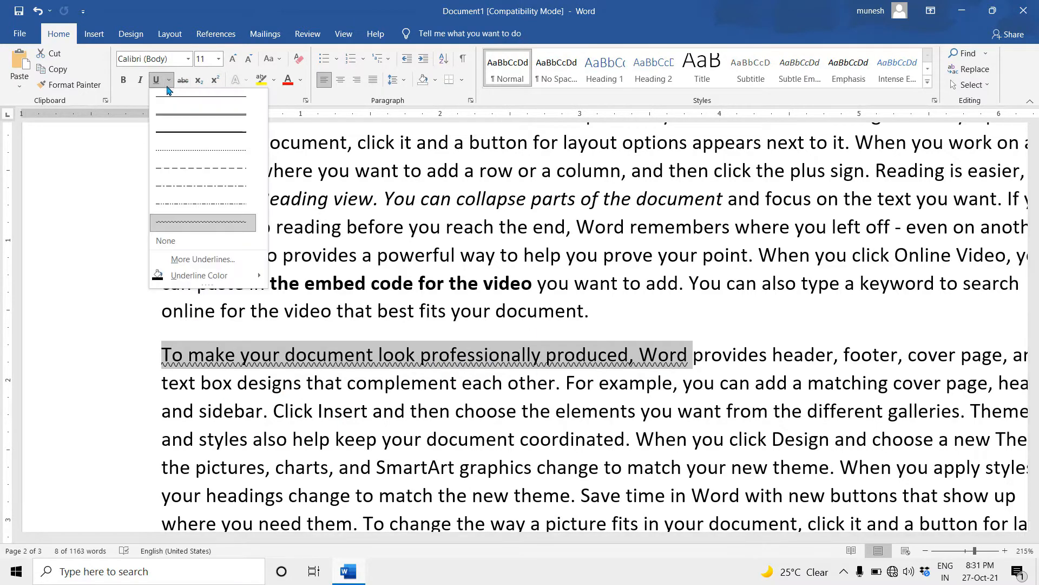
pyautogui.moveTo(179, 277)
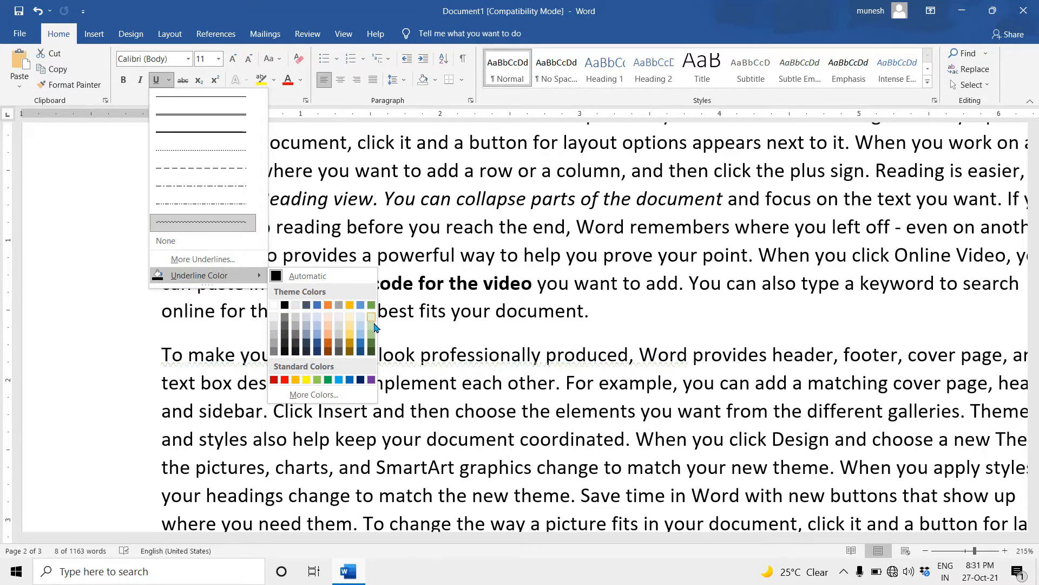
pyautogui.click(323, 397)
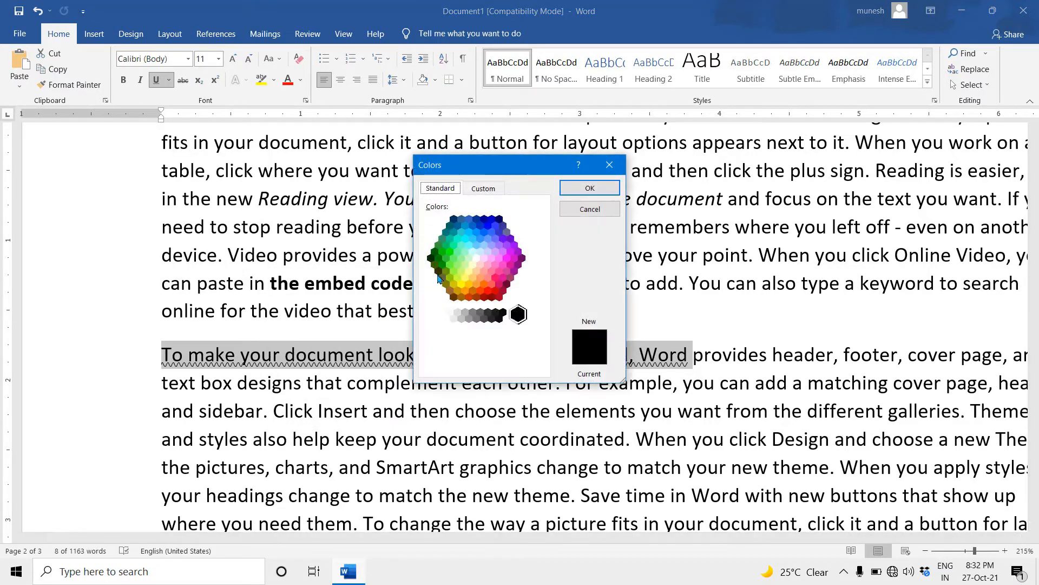
# Try several standard colours for the wavy underline, ending with light green
pyautogui.click(477, 236)
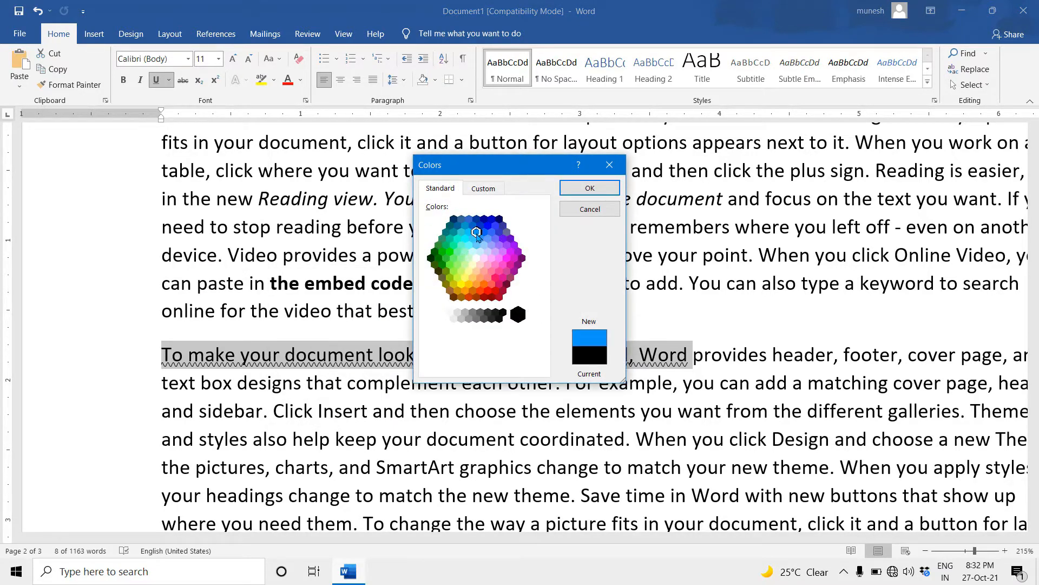
pyautogui.click(492, 259)
pyautogui.click(490, 279)
pyautogui.click(461, 271)
pyautogui.click(460, 259)
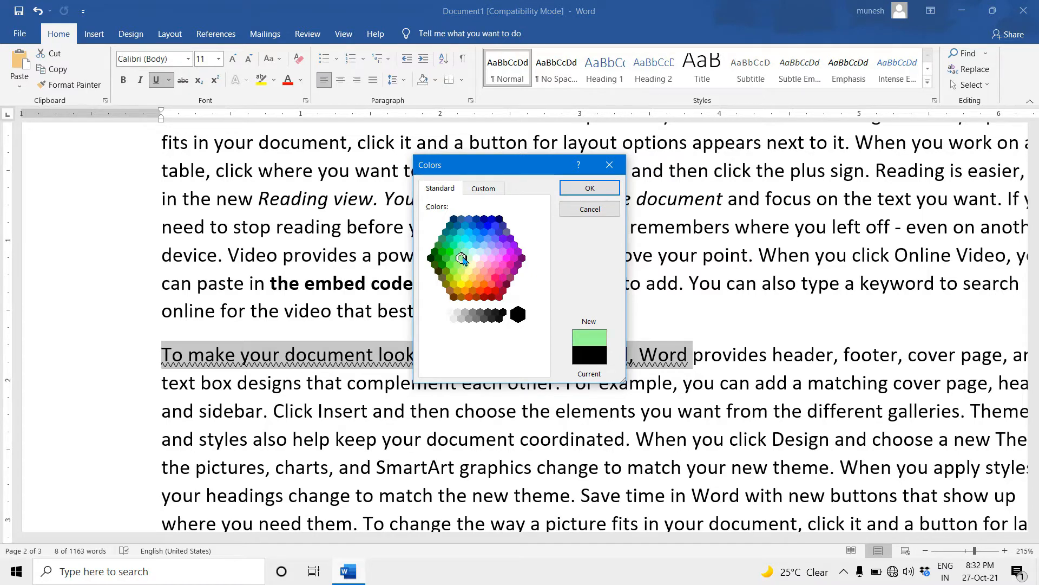
# Apply a custom pink underline colour, RGB 200, 34, 149, to the wavy-underlined phrase
pyautogui.click(483, 188)
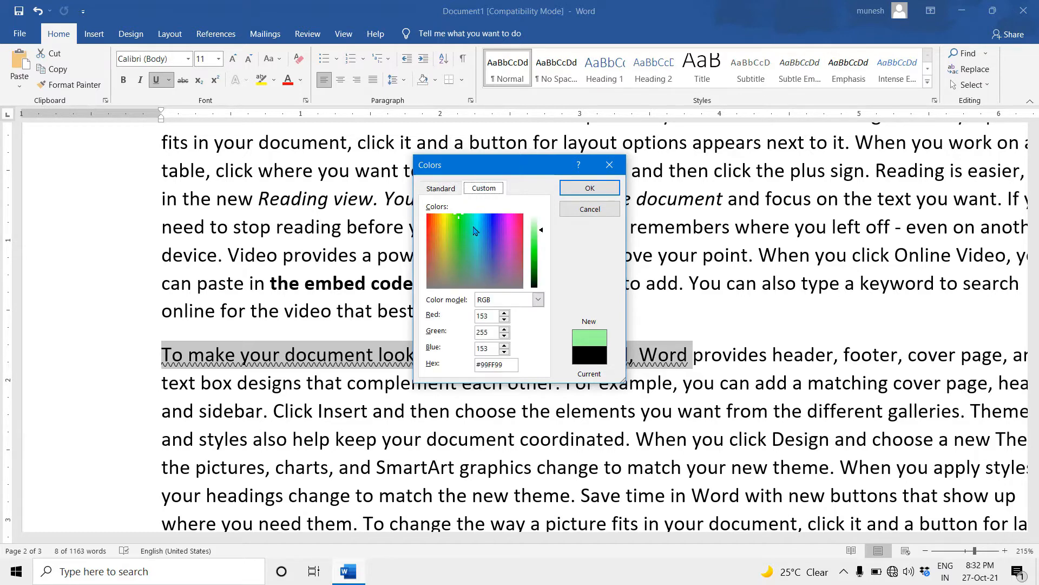
pyautogui.click(489, 244)
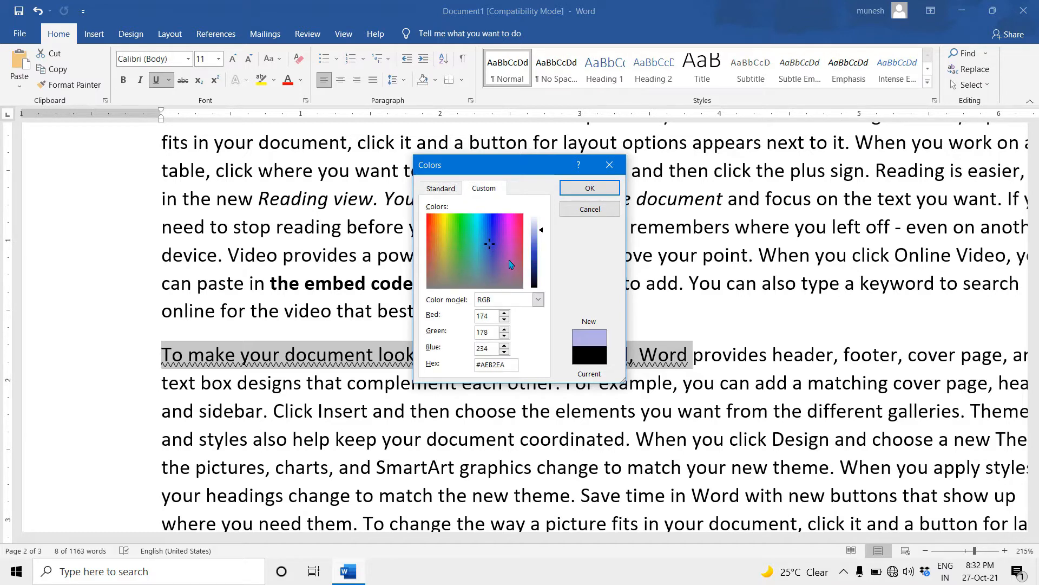
pyautogui.moveTo(543, 232); pyautogui.dragTo(542, 260)
pyautogui.click(445, 248)
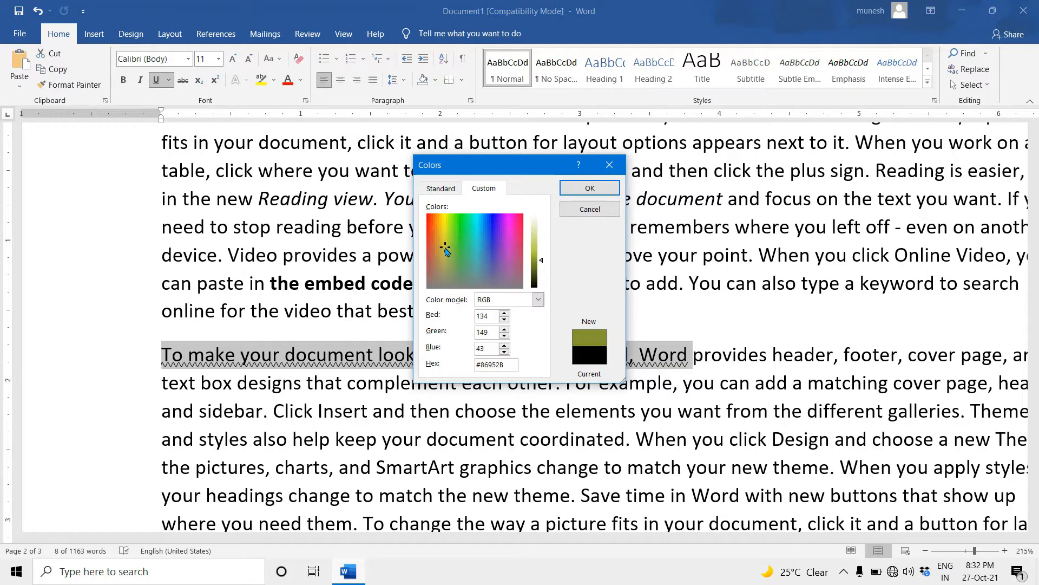
pyautogui.click(469, 255)
pyautogui.click(511, 235)
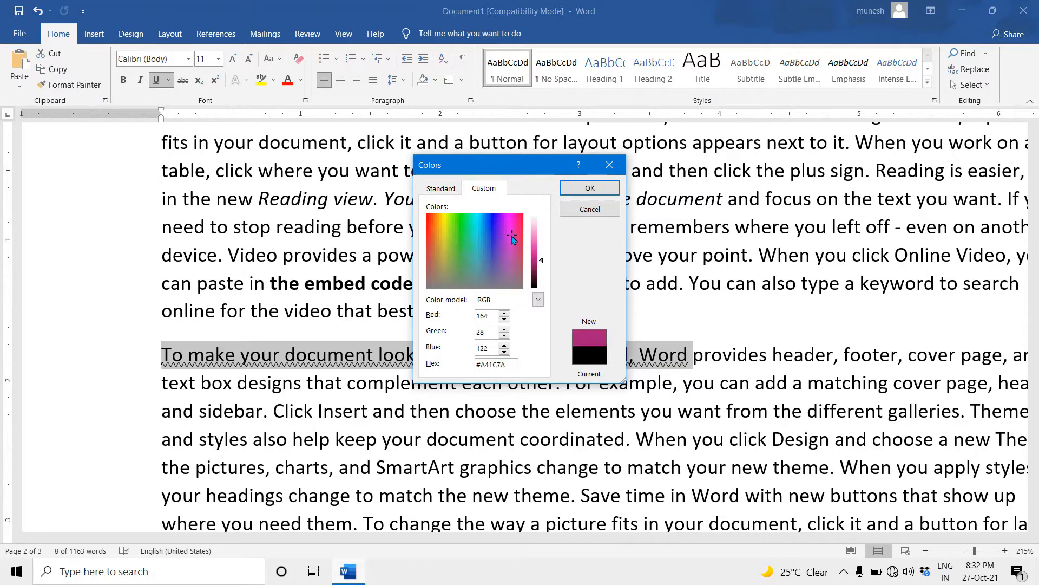
pyautogui.click(543, 255)
pyautogui.click(542, 254)
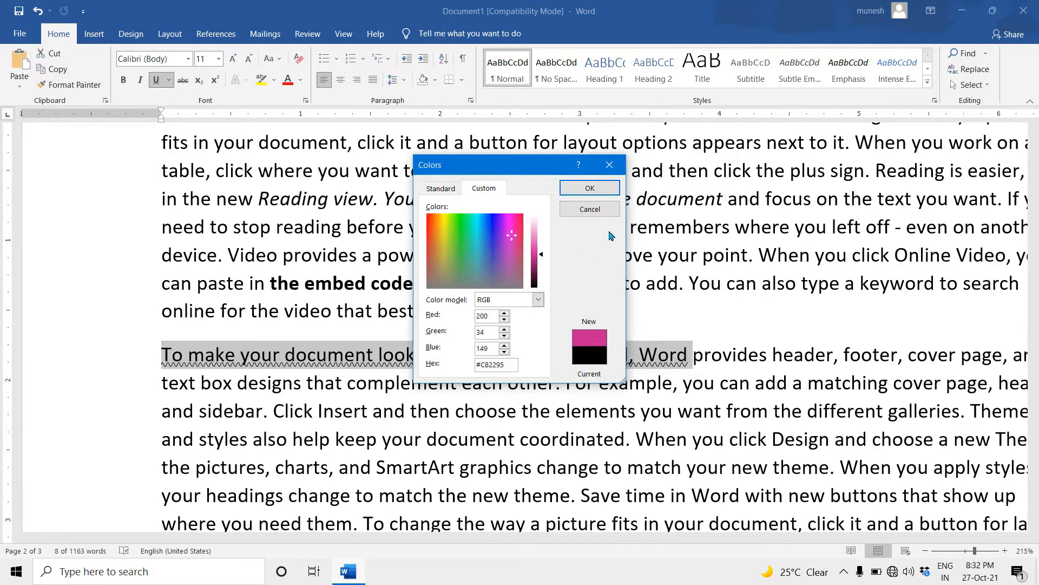
pyautogui.click(570, 192)
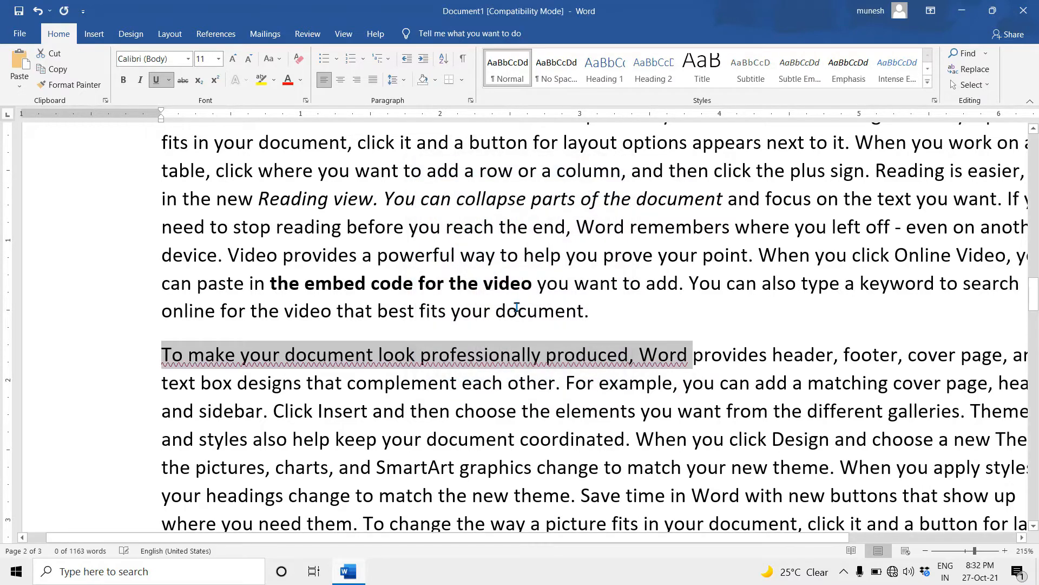
pyautogui.click(378, 366)
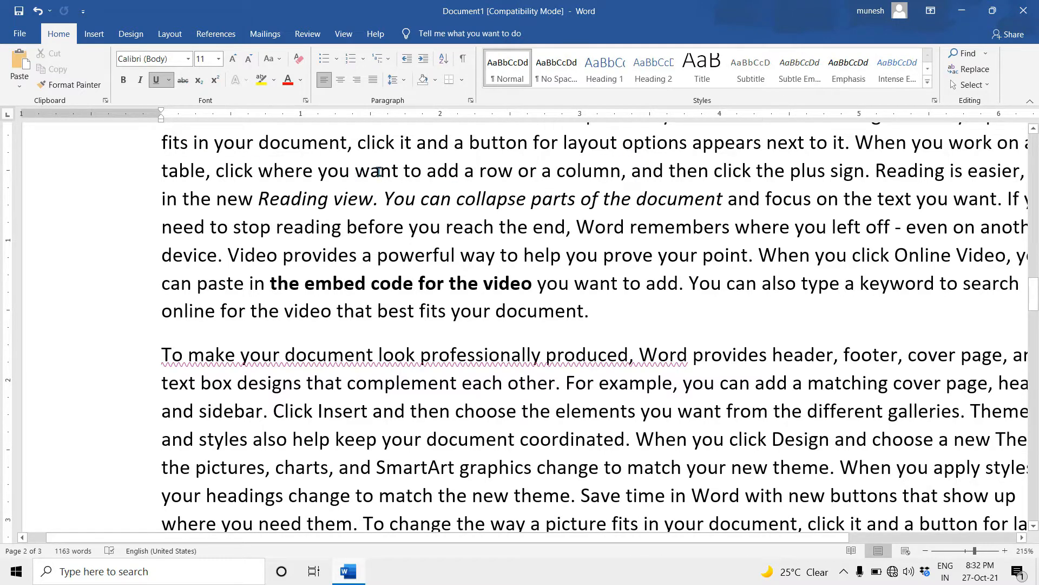
# Strike through the words "want to add a row or" in the first paragraph of page 2
pyautogui.moveTo(379, 171); pyautogui.dragTo(534, 171)
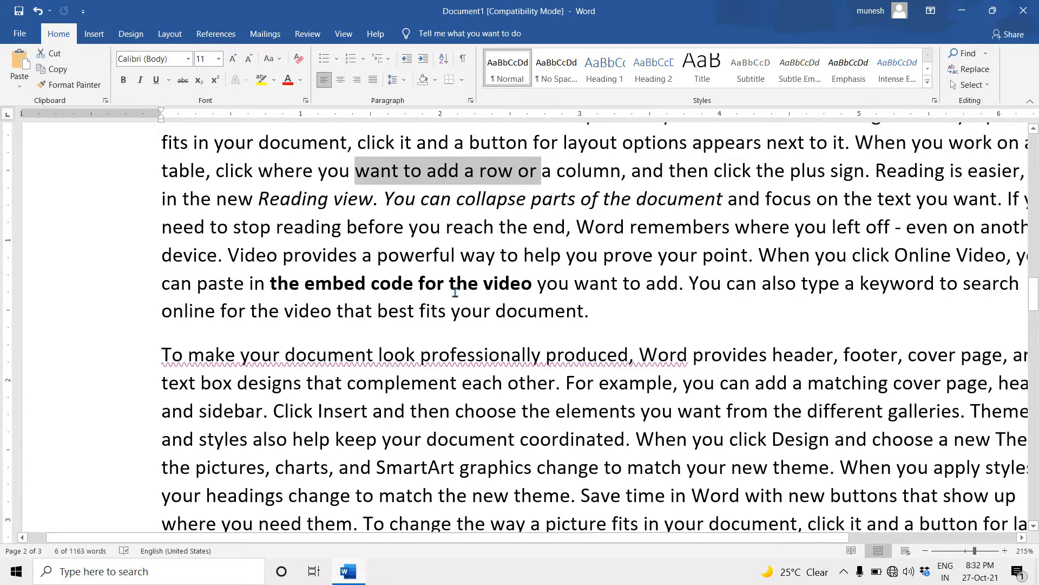
pyautogui.click(184, 83)
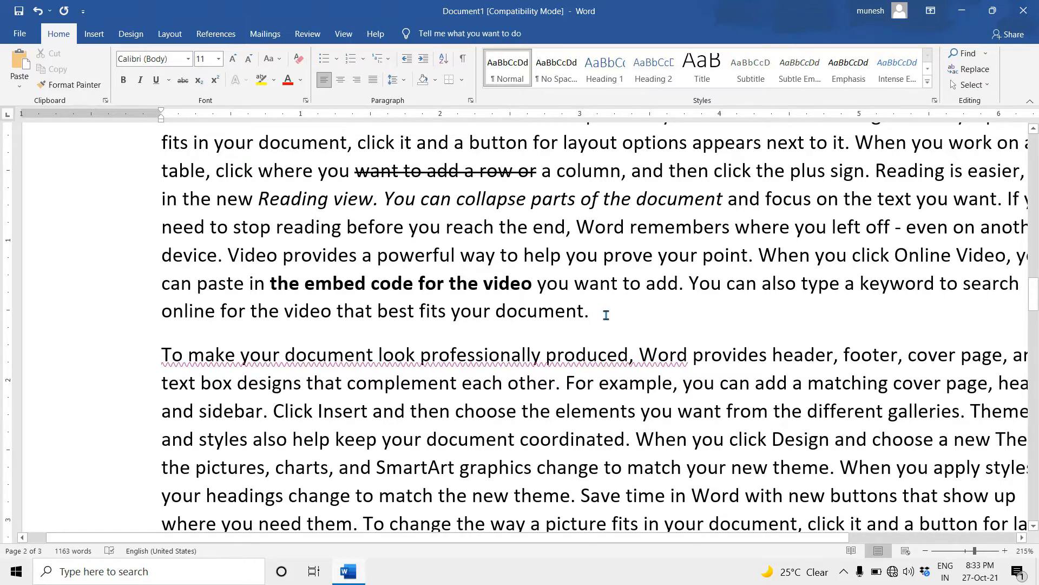
# Add a new line reading "H2O" below the first paragraph and make its 2 a subscript
pyautogui.press('Return')
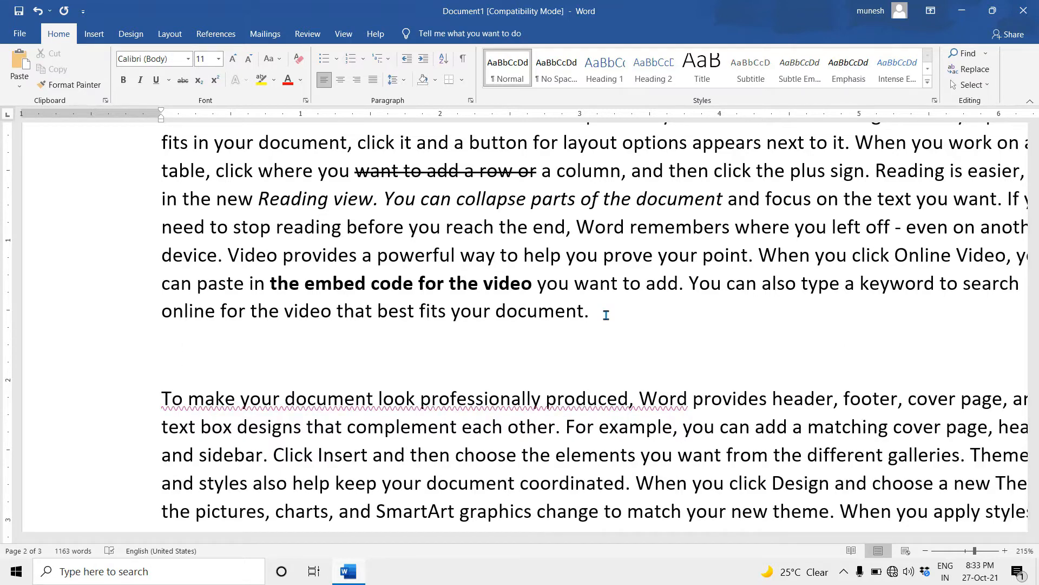
pyautogui.write('H2O')
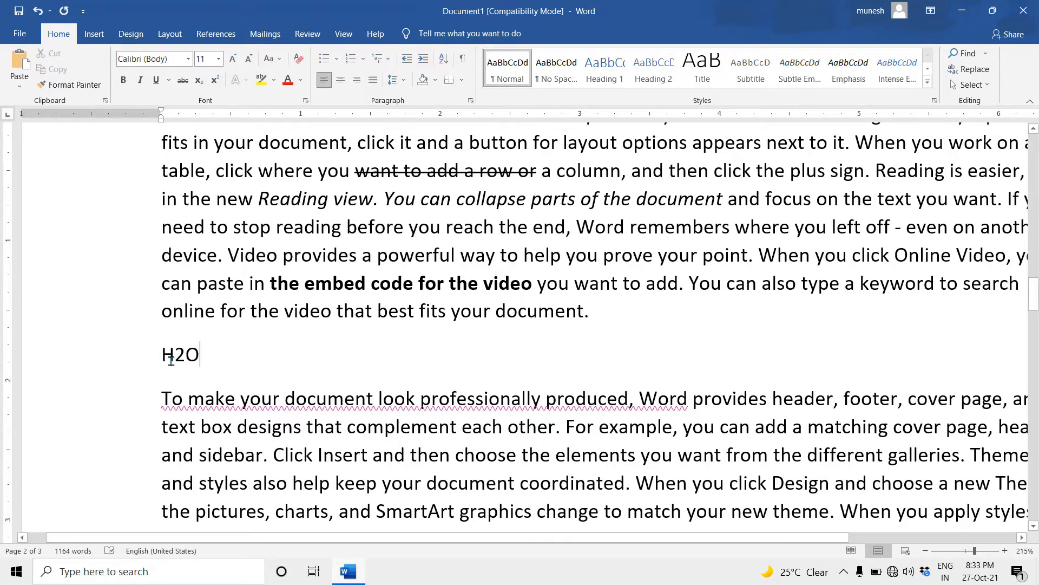
pyautogui.moveTo(175, 359); pyautogui.dragTo(186, 359)
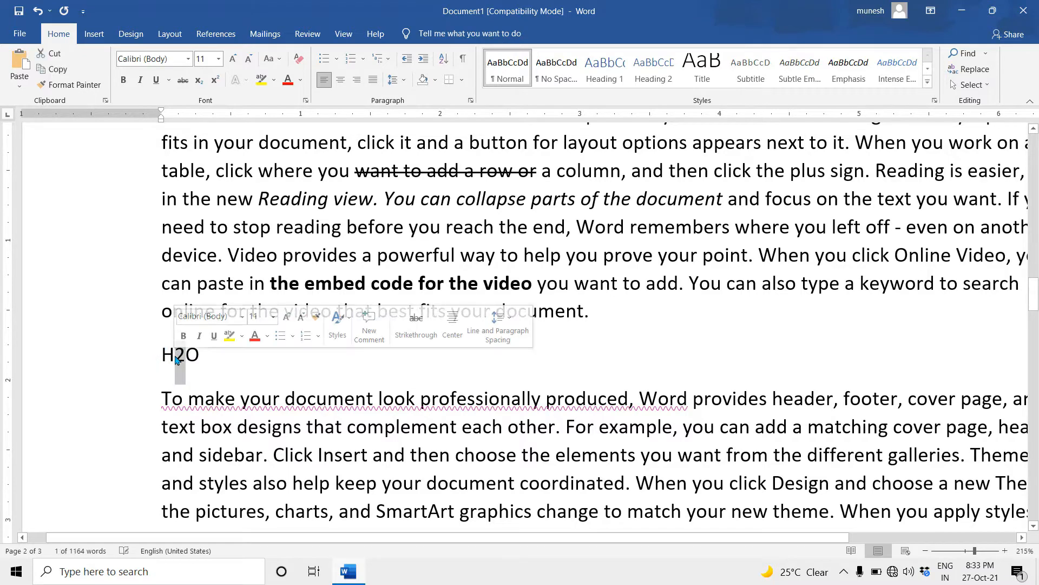
pyautogui.click(198, 82)
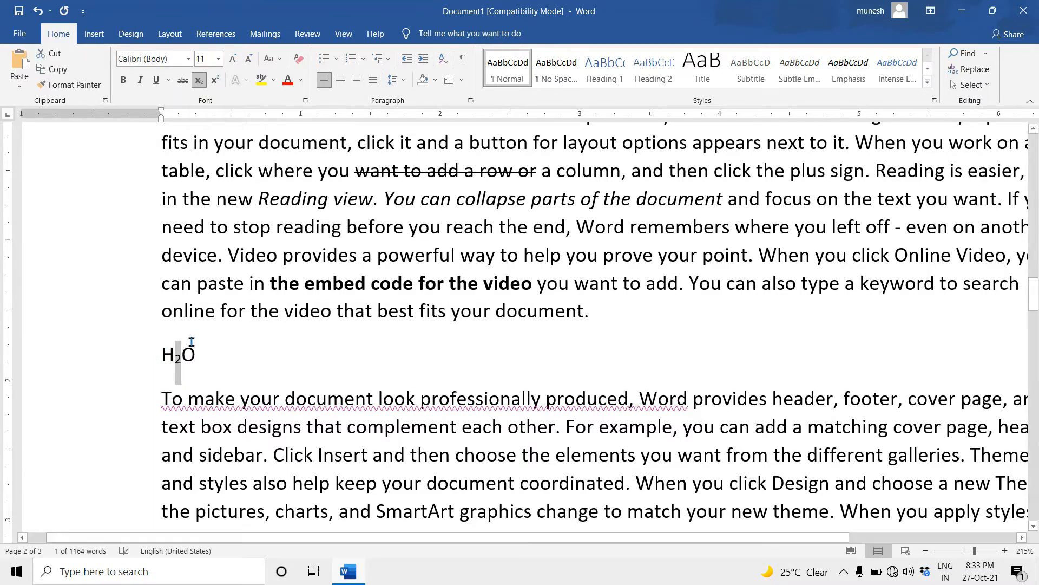
# Add "SO4" after the water formula on the same line and make the 4 a subscript
pyautogui.click(266, 351)
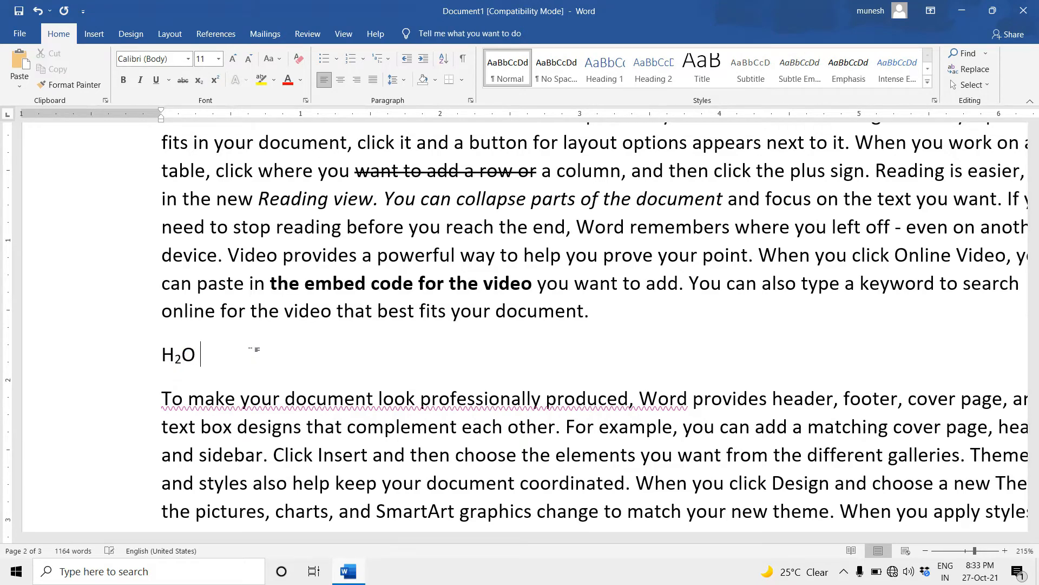
pyautogui.write('SO4')
pyautogui.moveTo(237, 355); pyautogui.dragTo(224, 355)
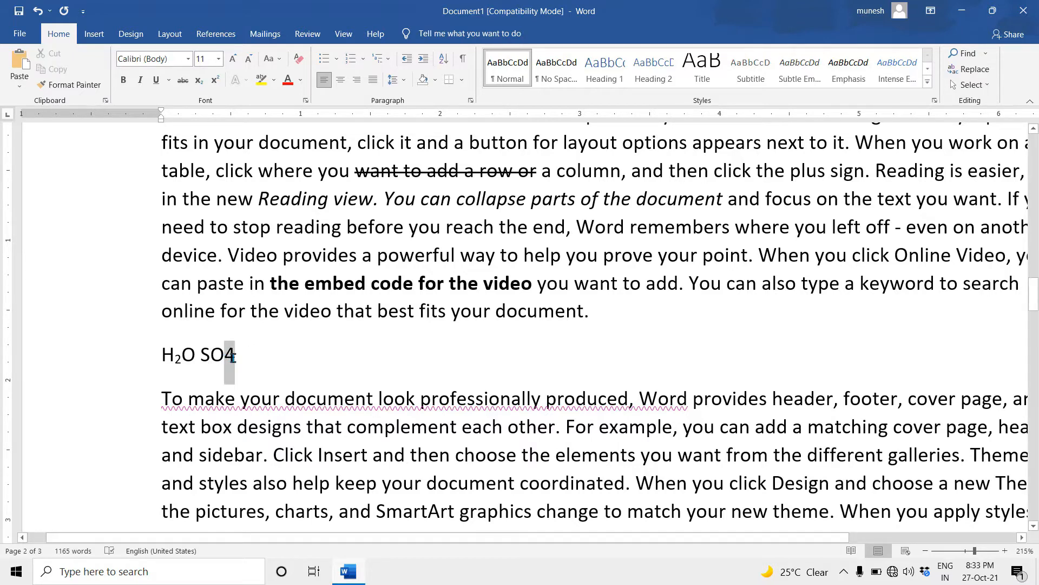
pyautogui.click(198, 81)
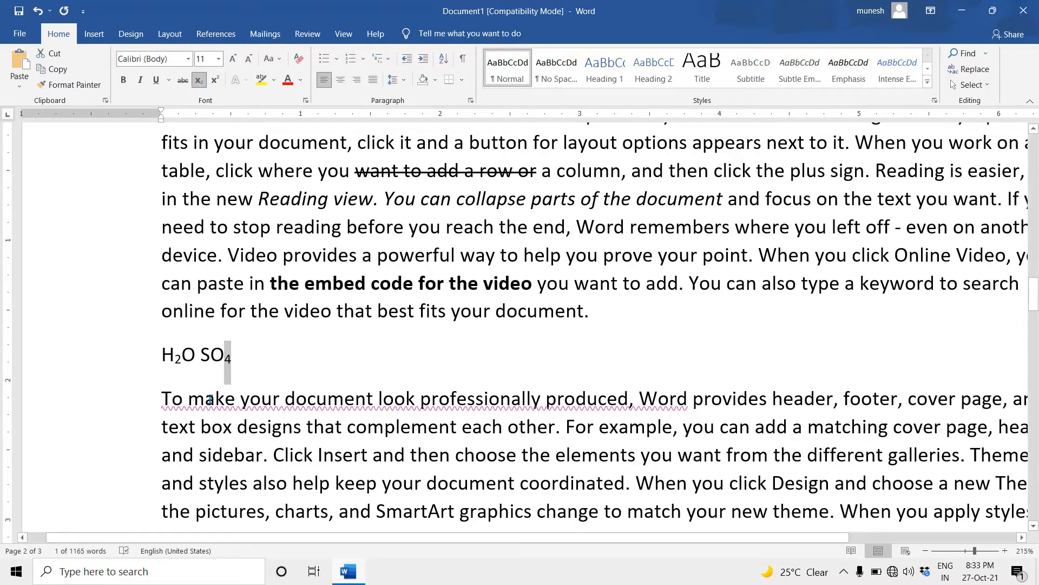
# Add "A2+B2" in normal text at the end of the formula line and make both of its 2s superscript
pyautogui.click(254, 360)
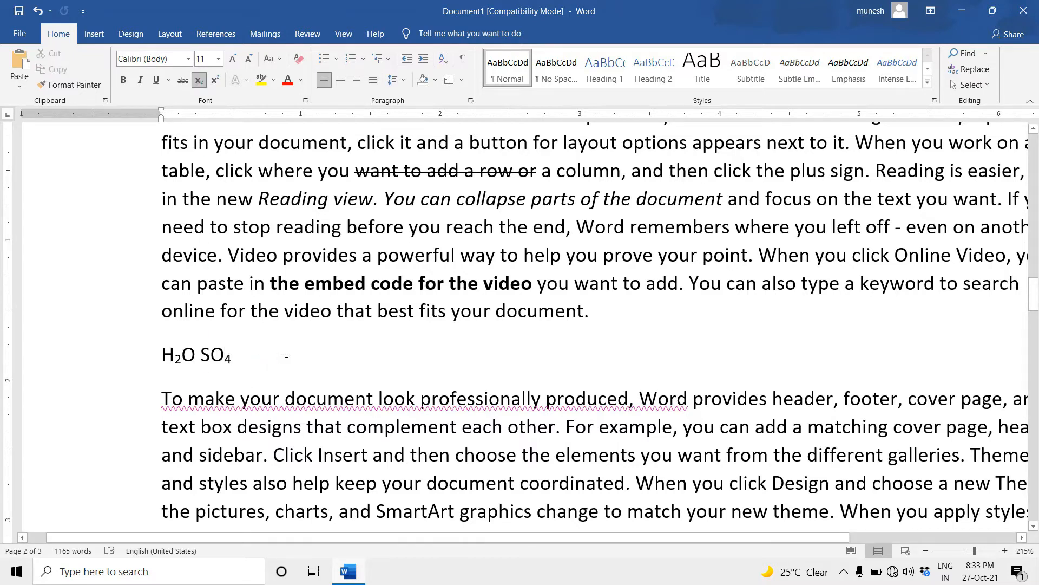
pyautogui.hotkey('ctrl', '=')
pyautogui.write('A2+B')
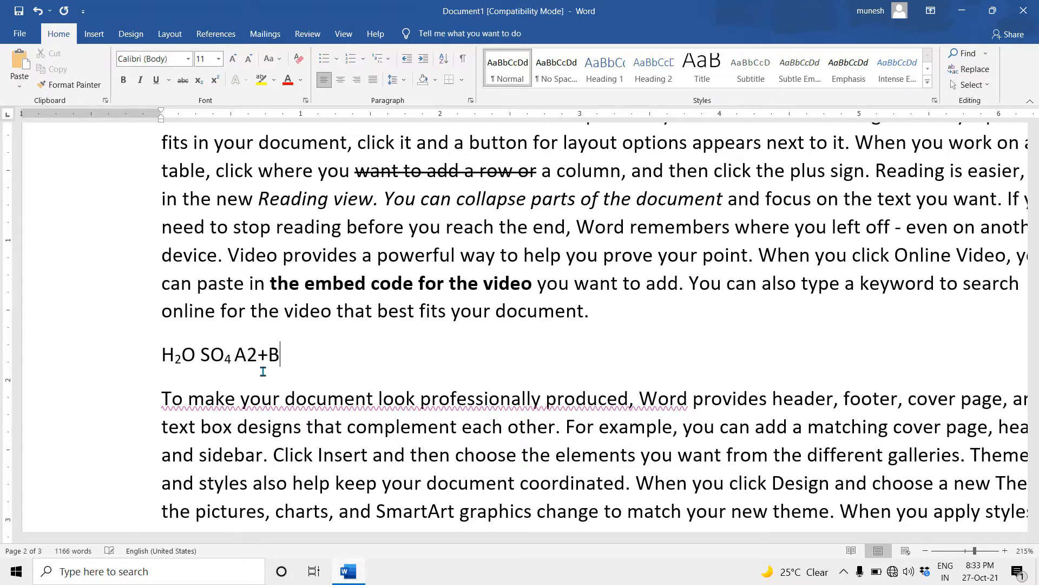
pyautogui.write('2')
pyautogui.moveTo(243, 354); pyautogui.dragTo(258, 356)
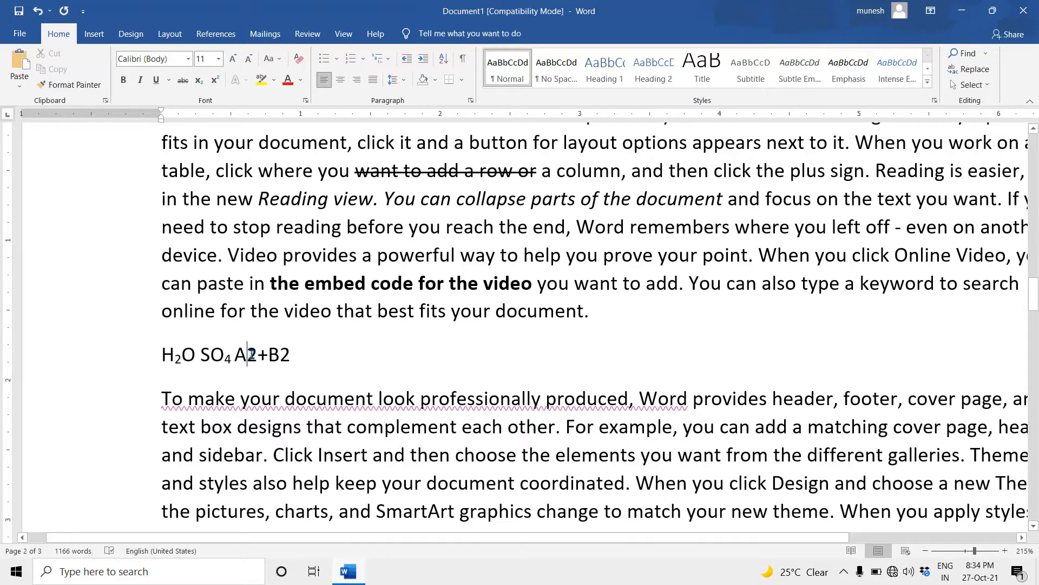
pyautogui.click(214, 79)
pyautogui.moveTo(273, 357); pyautogui.dragTo(287, 359)
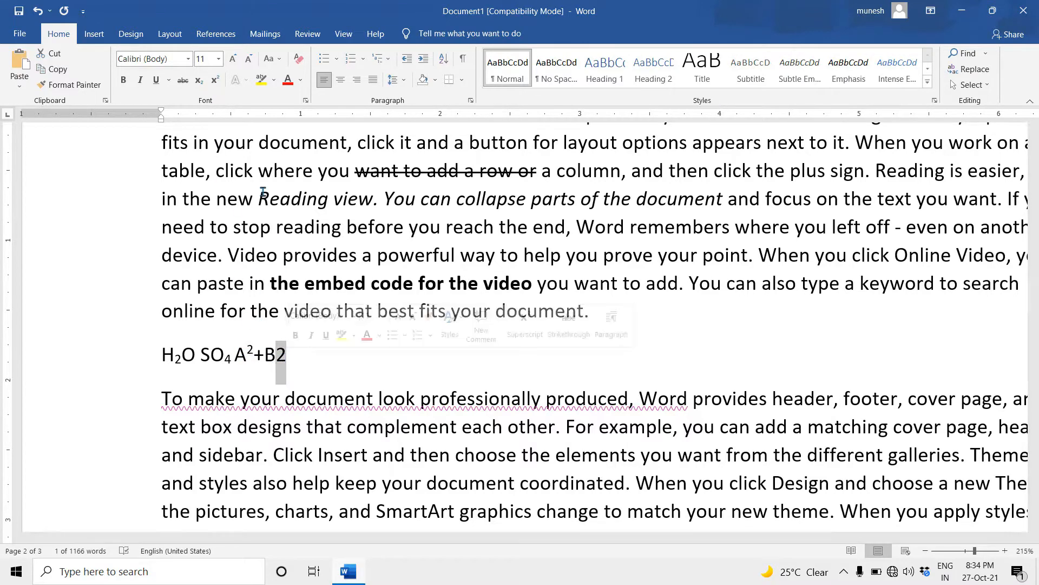
pyautogui.click(214, 80)
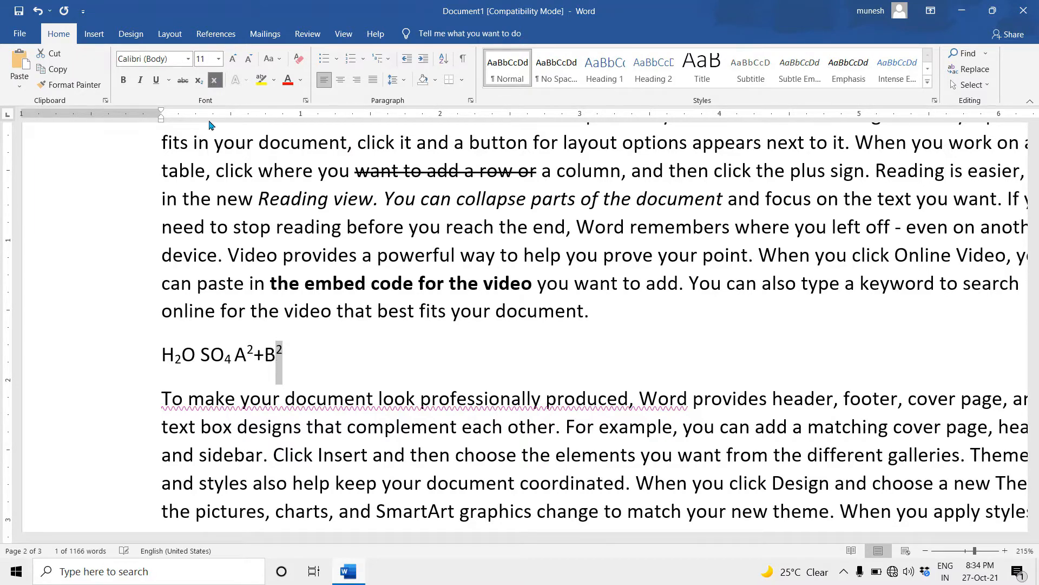
pyautogui.click(291, 358)
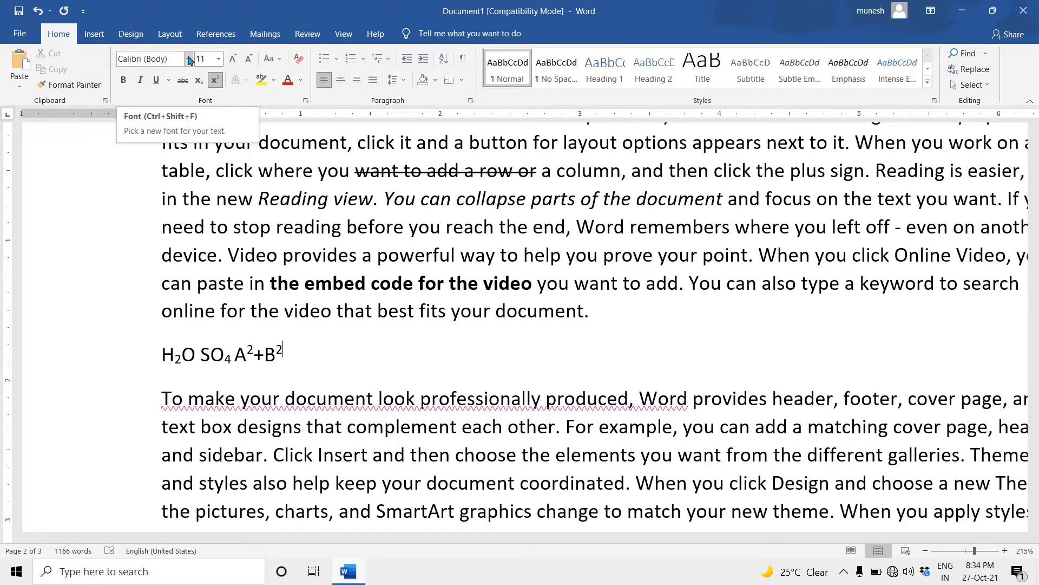
# Set the font of the first pasted three-line "Reading is easier" paragraph on page 2 to Kristen ITC
pyautogui.scroll(-6, 351, 371)
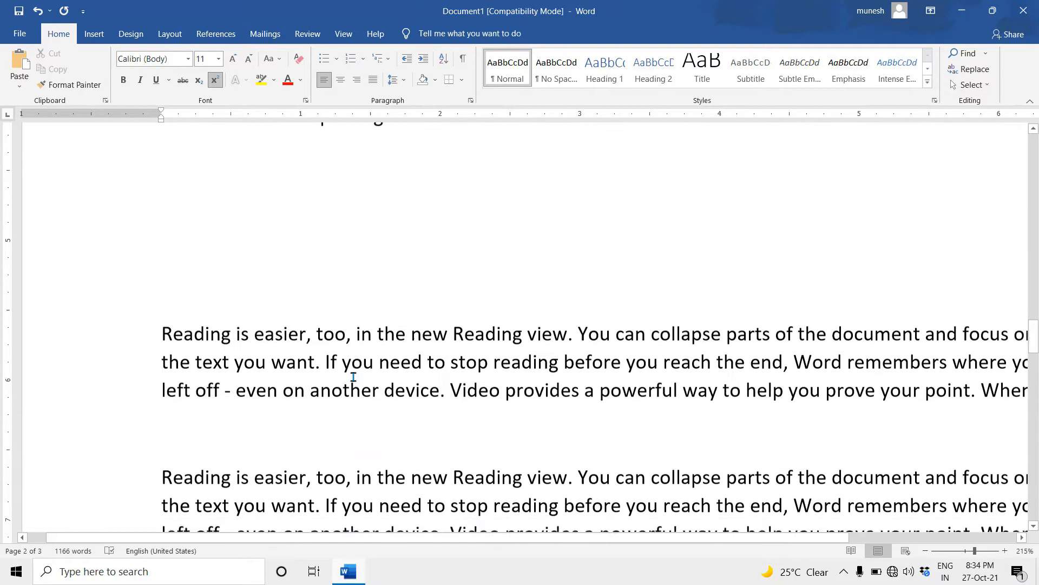
pyautogui.scroll(1, 353, 377)
pyautogui.scroll(-2, 362, 385)
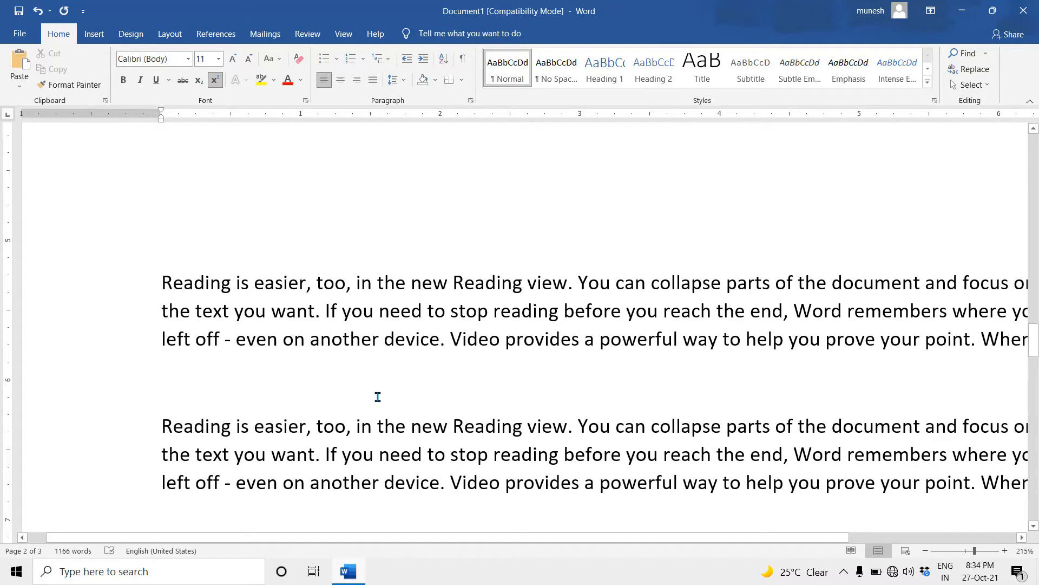
pyautogui.scroll(-1, 378, 397)
pyautogui.scroll(-3, 378, 398)
pyautogui.tripleClick(861, 303)
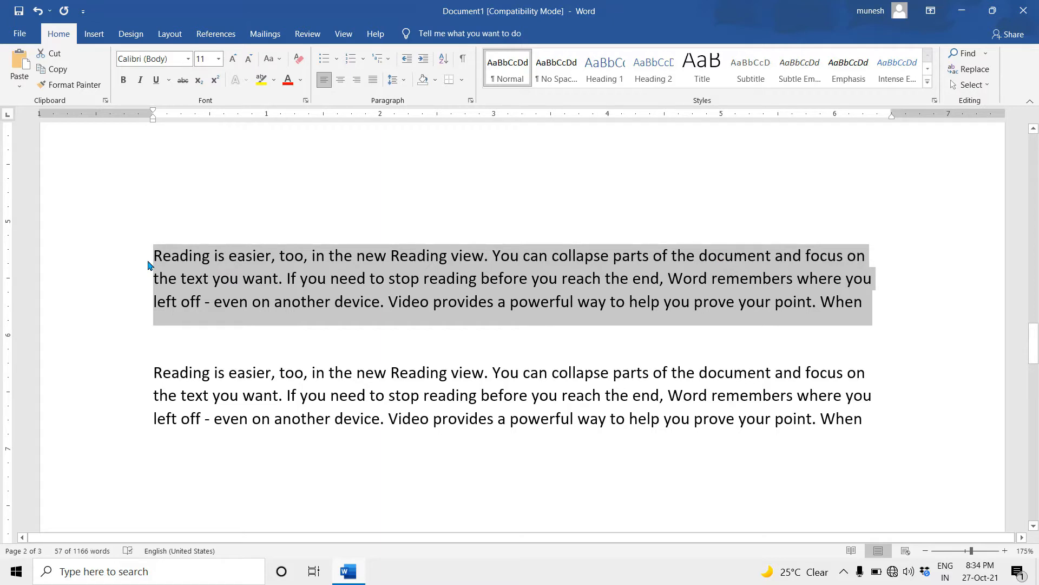
pyautogui.click(189, 59)
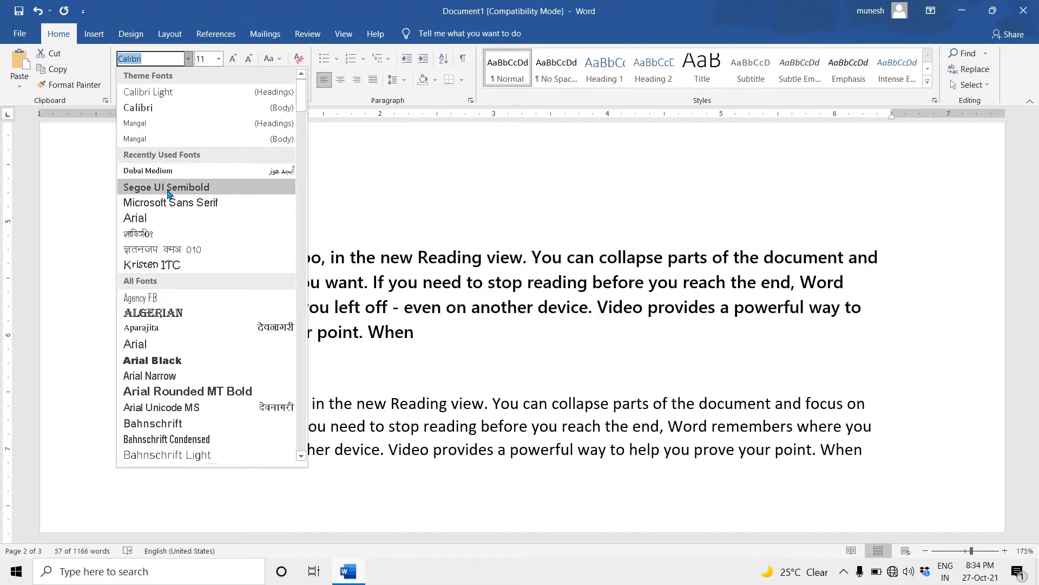
pyautogui.click(160, 265)
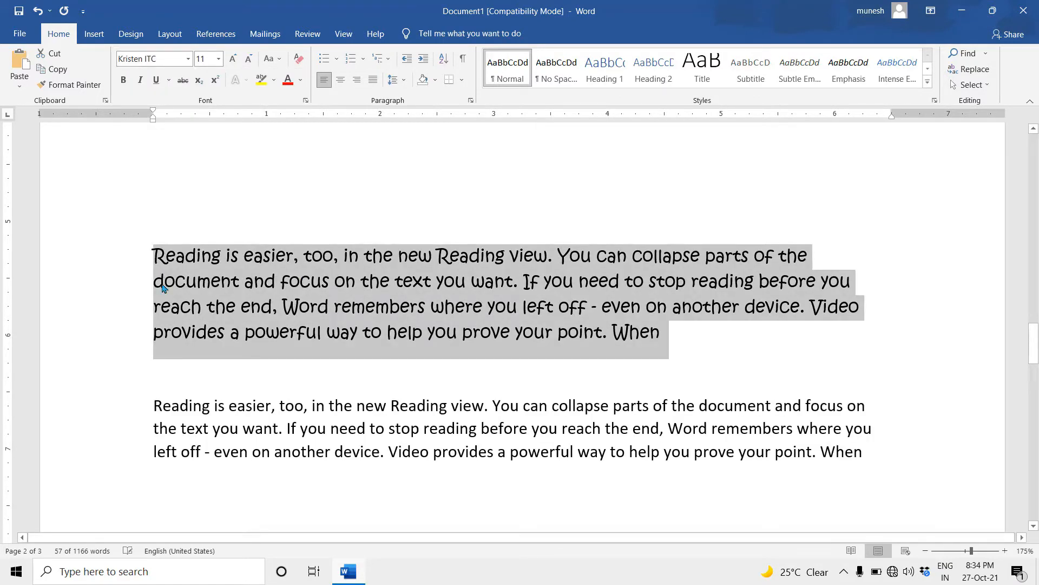
# Set the selected first "Reading is easier" paragraph's font to Bookman Old Style and its size to 14
pyautogui.click(188, 59)
pyautogui.scroll(-3, 187, 302)
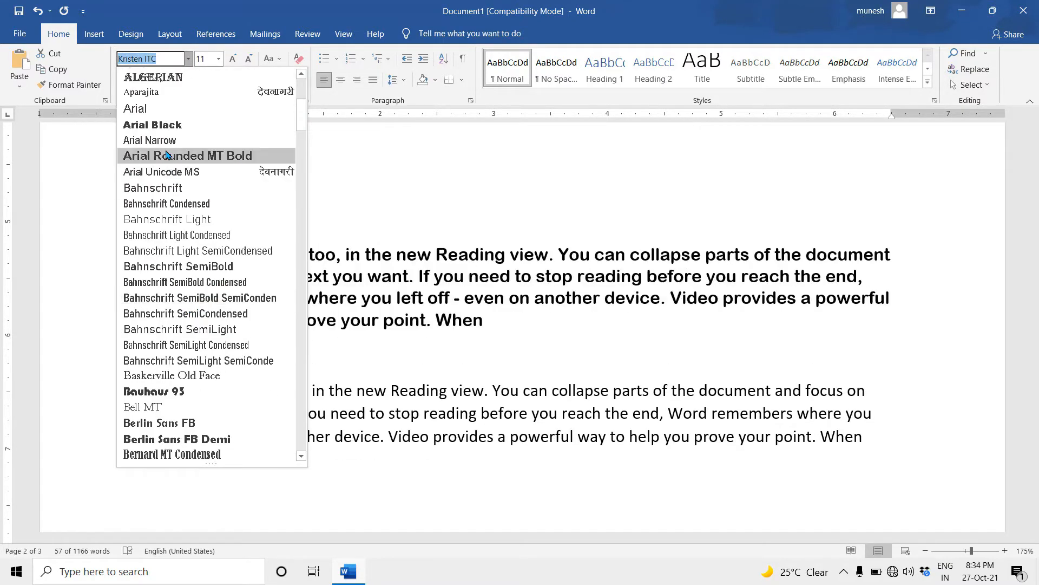
pyautogui.scroll(-6, 173, 307)
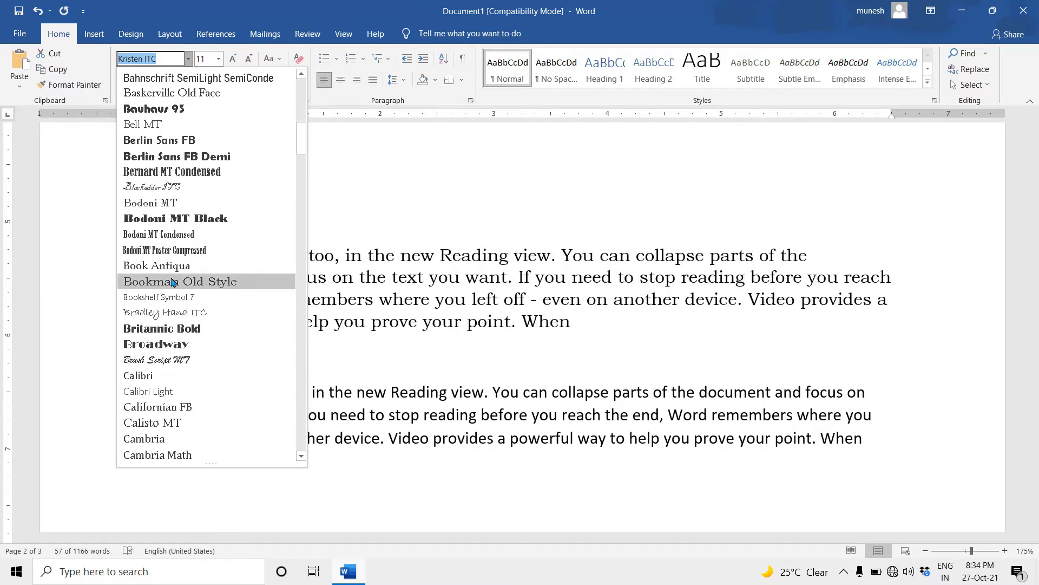
pyautogui.click(174, 282)
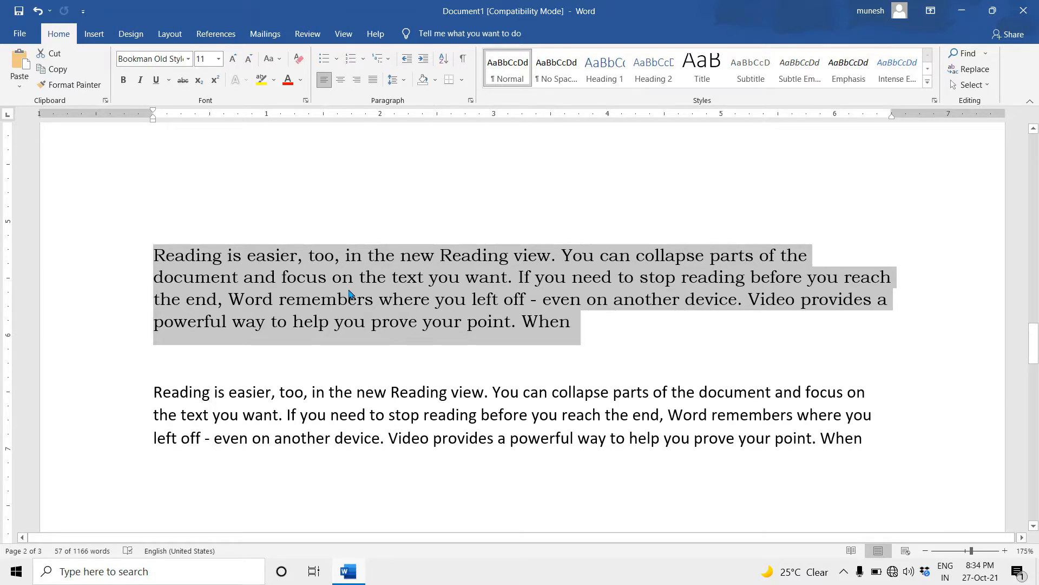
pyautogui.click(219, 59)
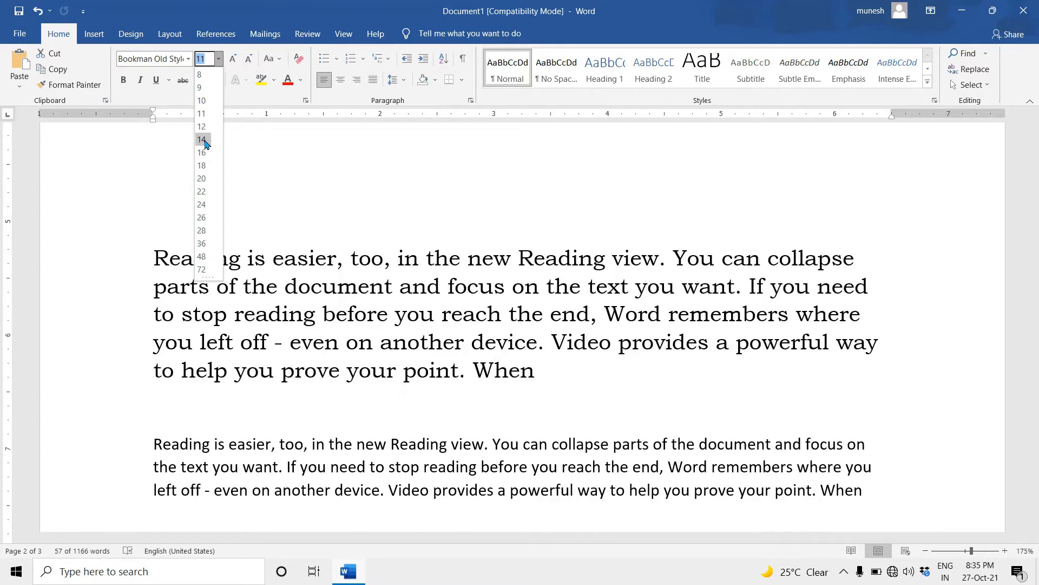
pyautogui.click(202, 140)
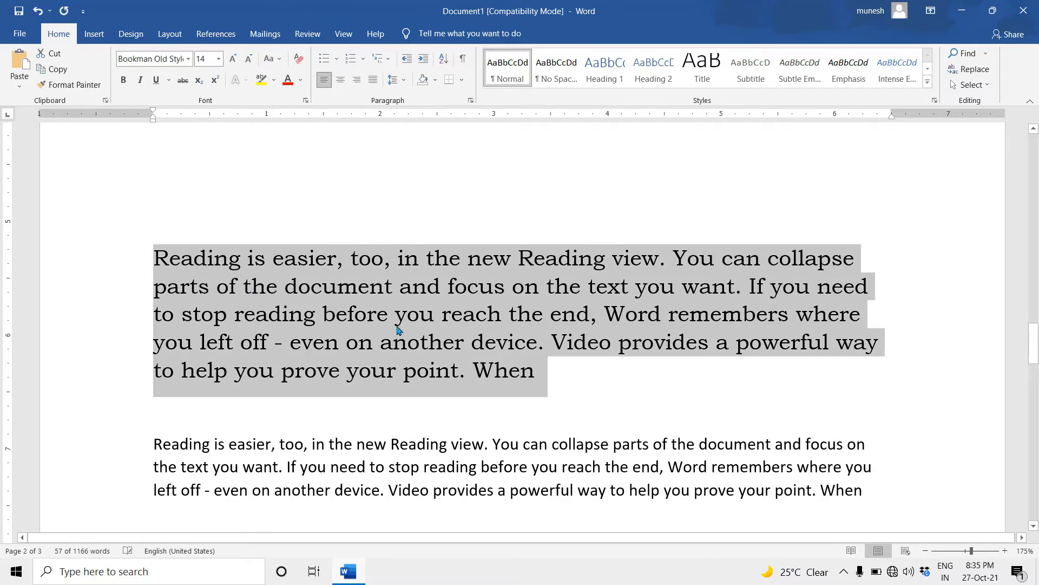
# Grow the Bookman Old Style paragraph's font size in steps to 18, then shrink it in steps to 8
pyautogui.click(233, 60)
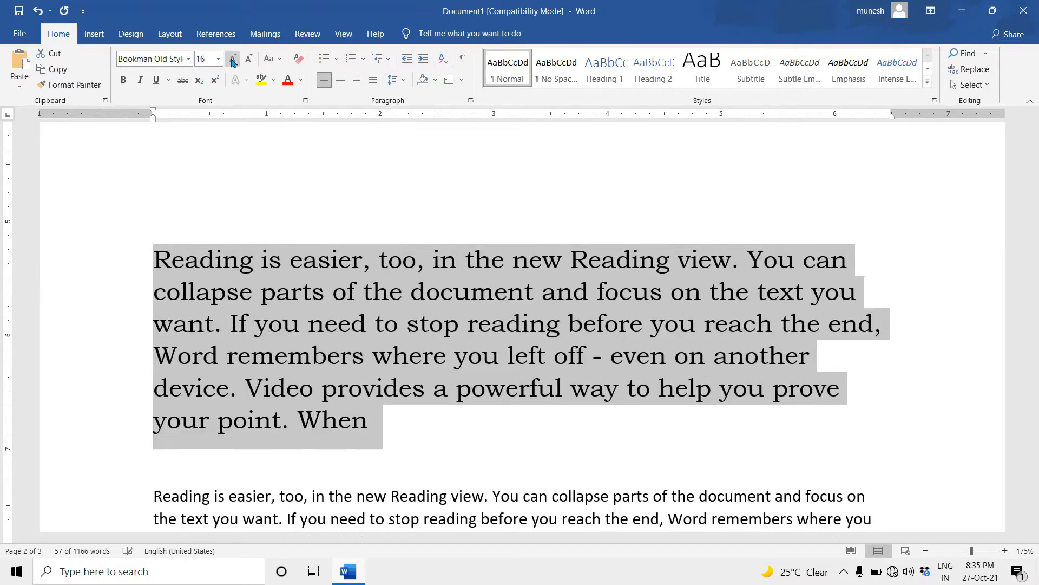
pyautogui.click(232, 61)
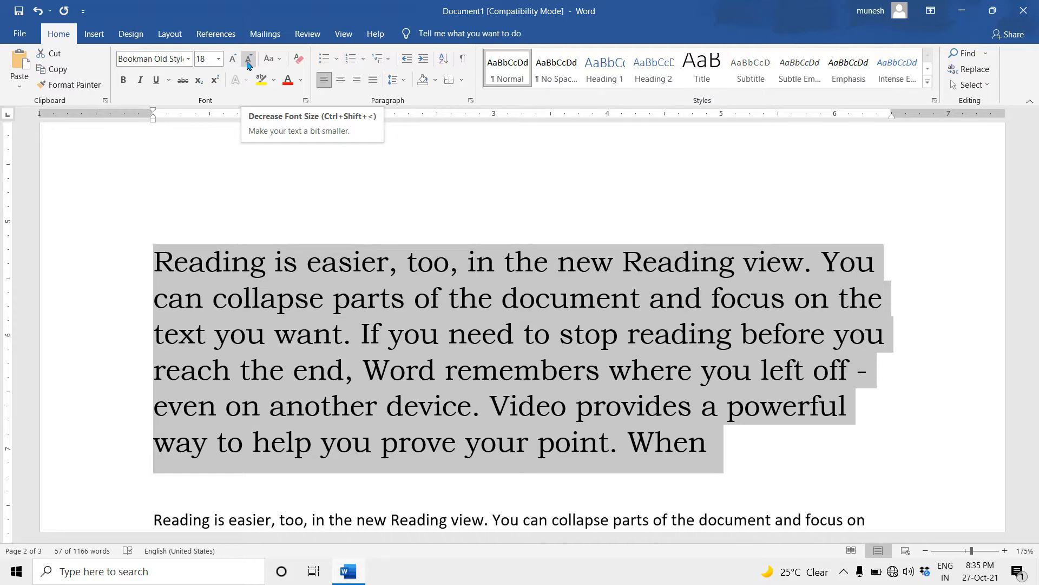
pyautogui.click(248, 59)
pyautogui.click(247, 59)
pyautogui.click(248, 60)
pyautogui.click(247, 60)
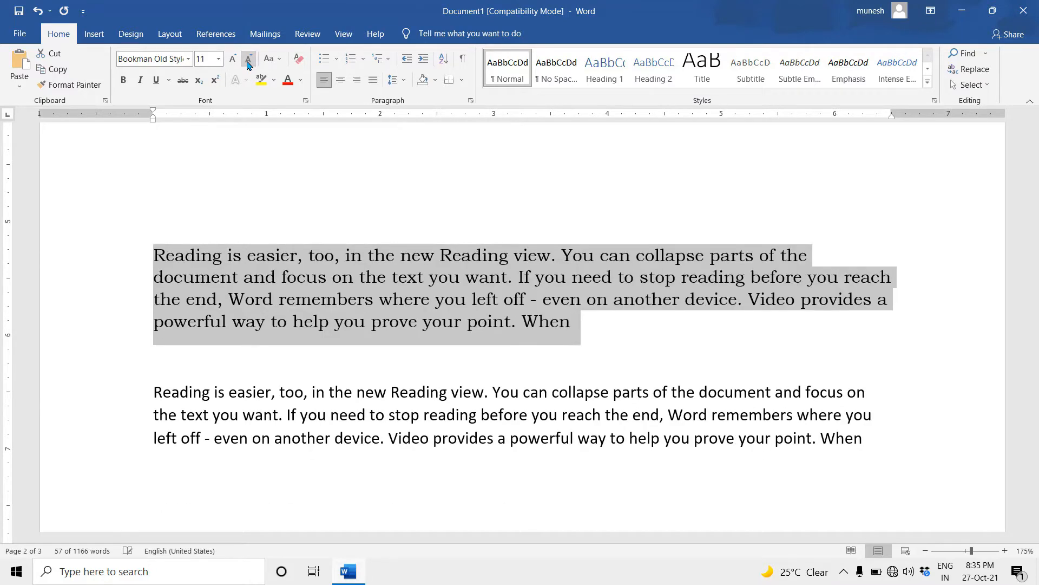
pyautogui.click(247, 59)
pyautogui.click(248, 60)
pyautogui.click(248, 59)
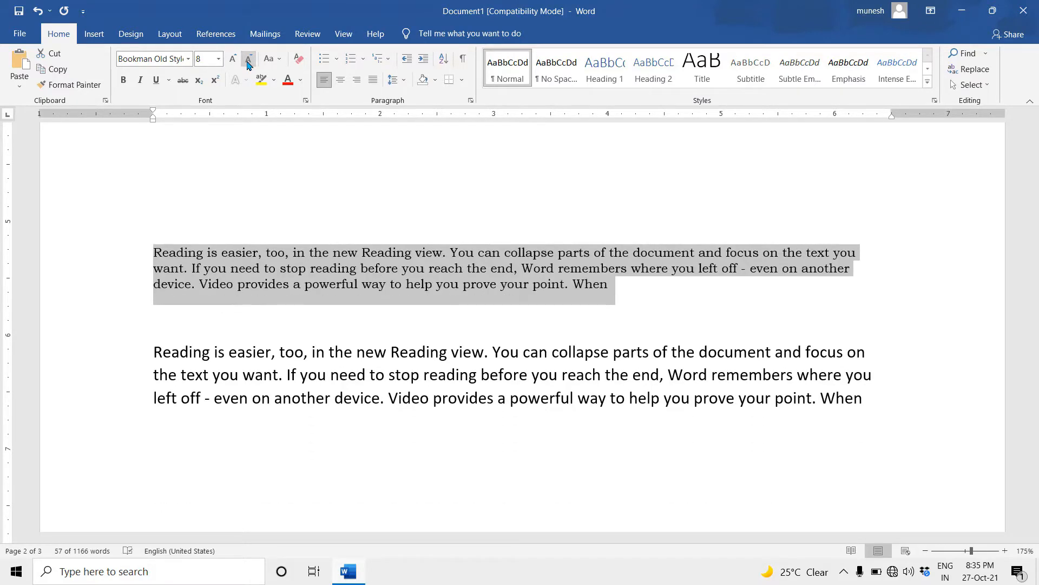
# Grow the Bookman Old Style paragraph's font size in steps to 14
pyautogui.click(234, 59)
pyautogui.click(234, 60)
pyautogui.click(233, 60)
pyautogui.click(234, 60)
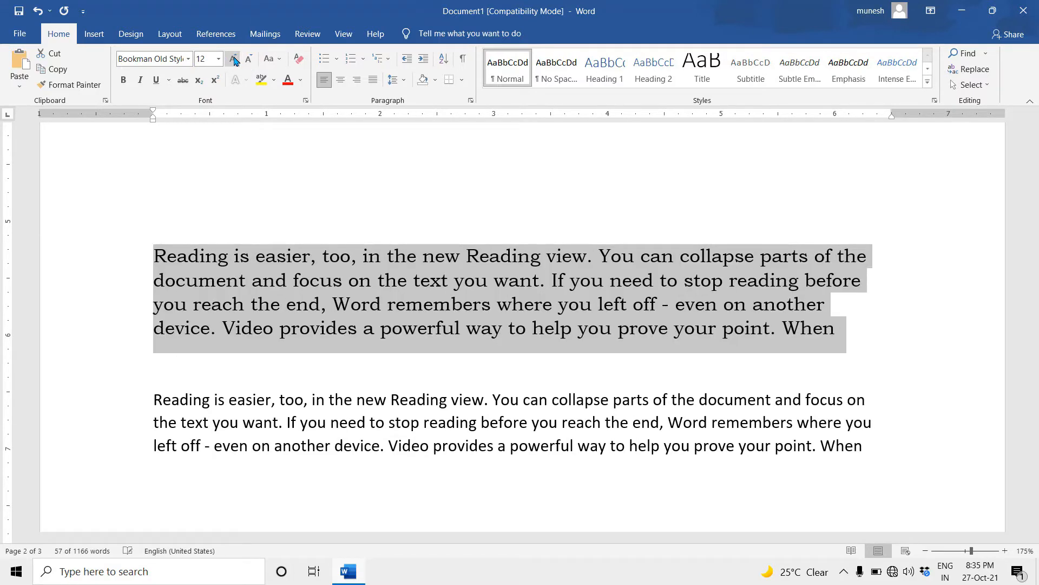
pyautogui.click(234, 60)
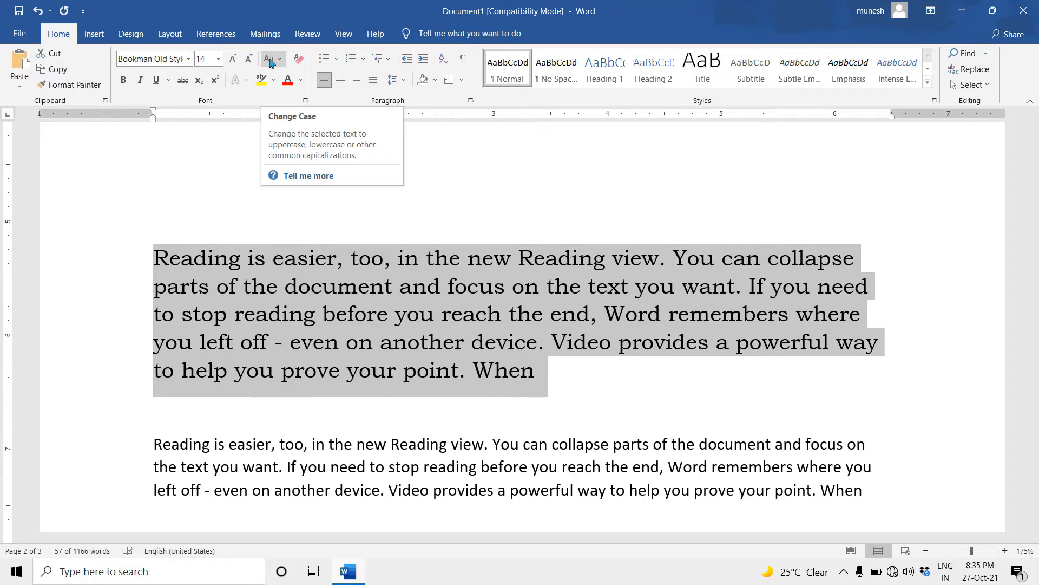
# Select the whole second "Reading is easier" paragraph in Calibri and change its case to UPPERCASE
pyautogui.scroll(-4, 324, 281)
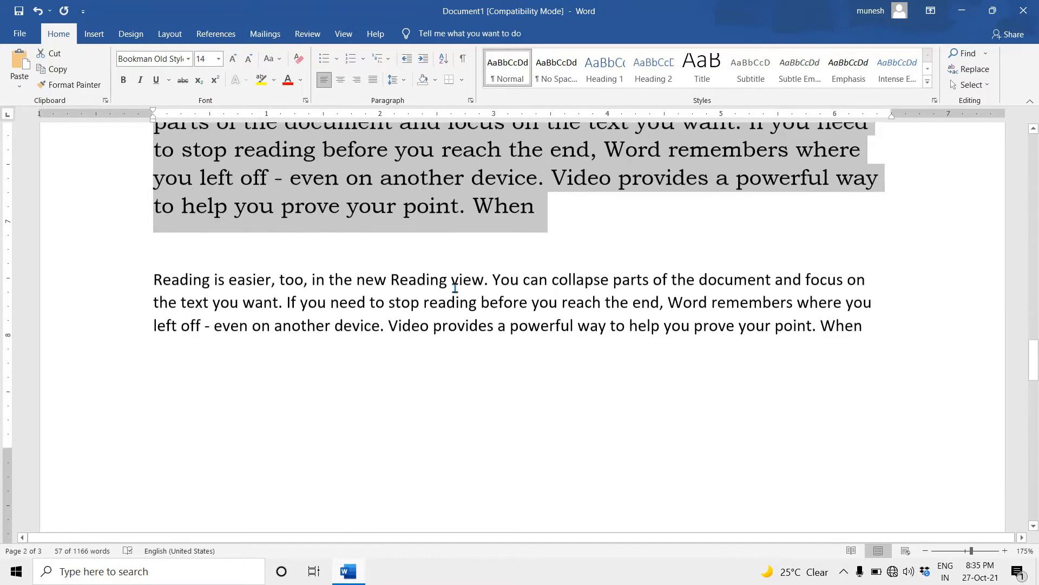
pyautogui.click(152, 220)
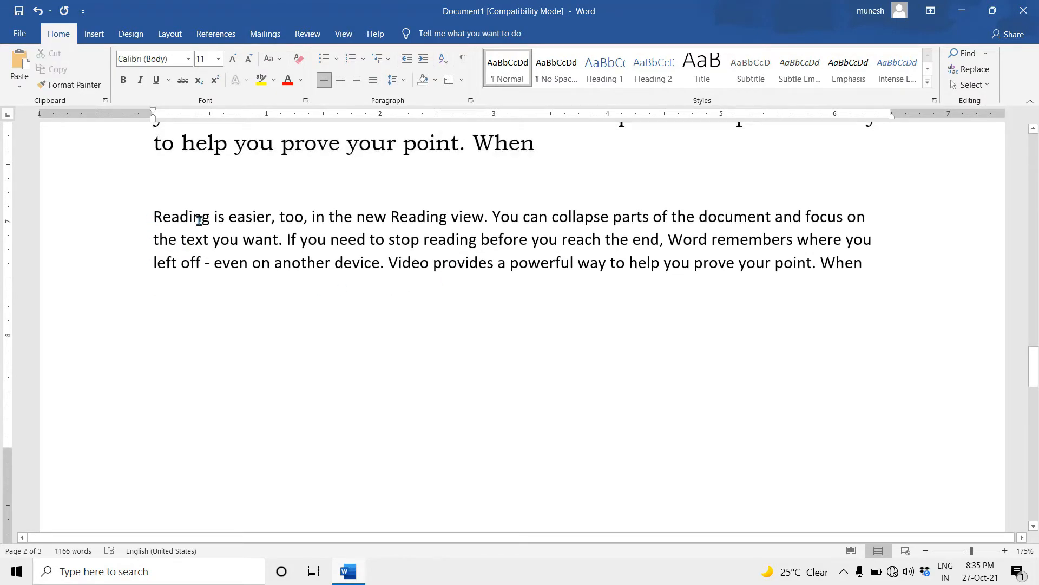
pyautogui.moveTo(200, 222); pyautogui.dragTo(881, 269)
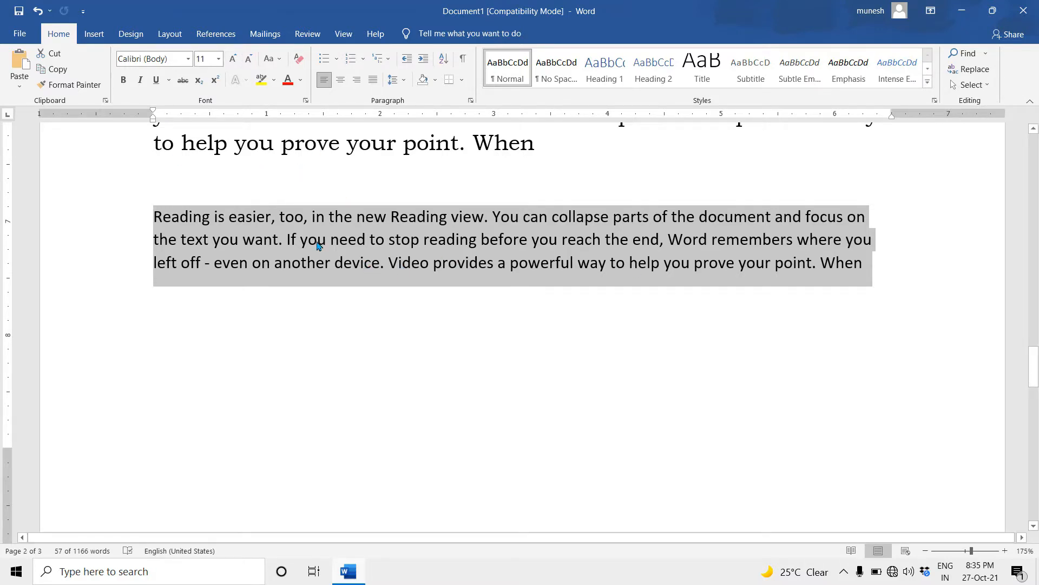
pyautogui.click(273, 61)
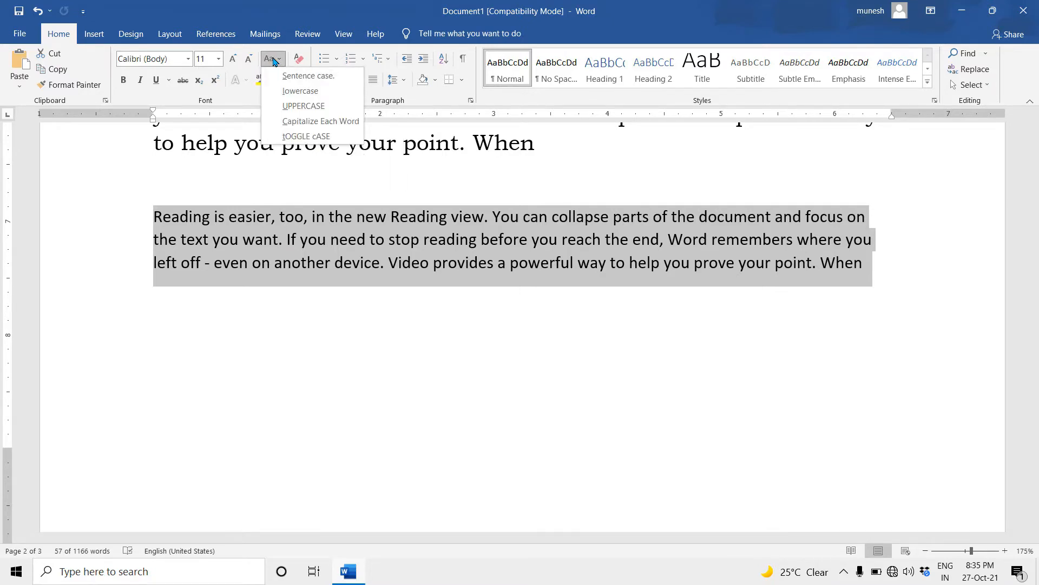
pyautogui.click(305, 106)
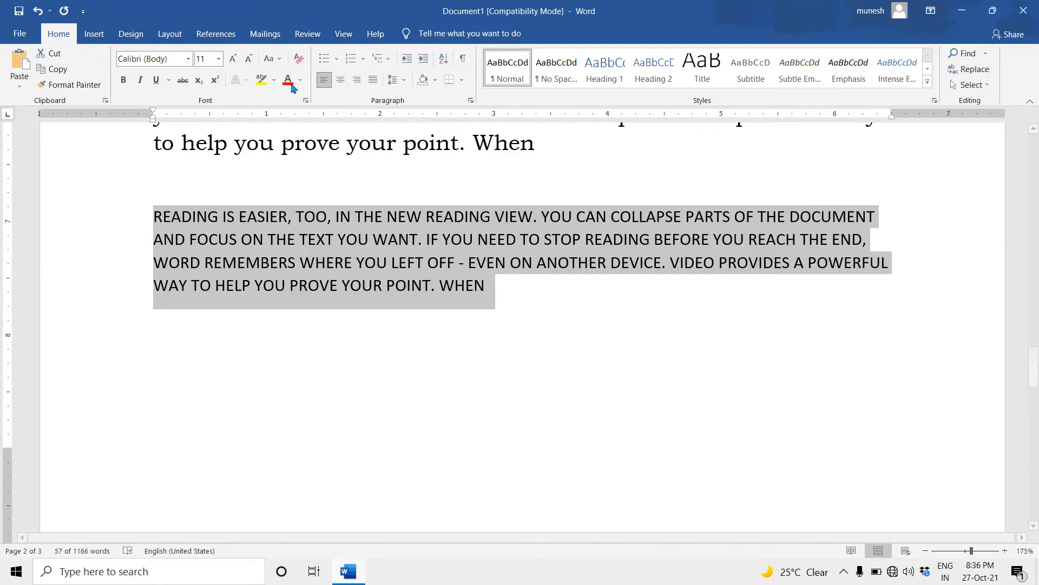
# Change the case of the selected Calibri paragraph to Capitalize Each Word, and then to tOGGLE cASE
pyautogui.click(270, 61)
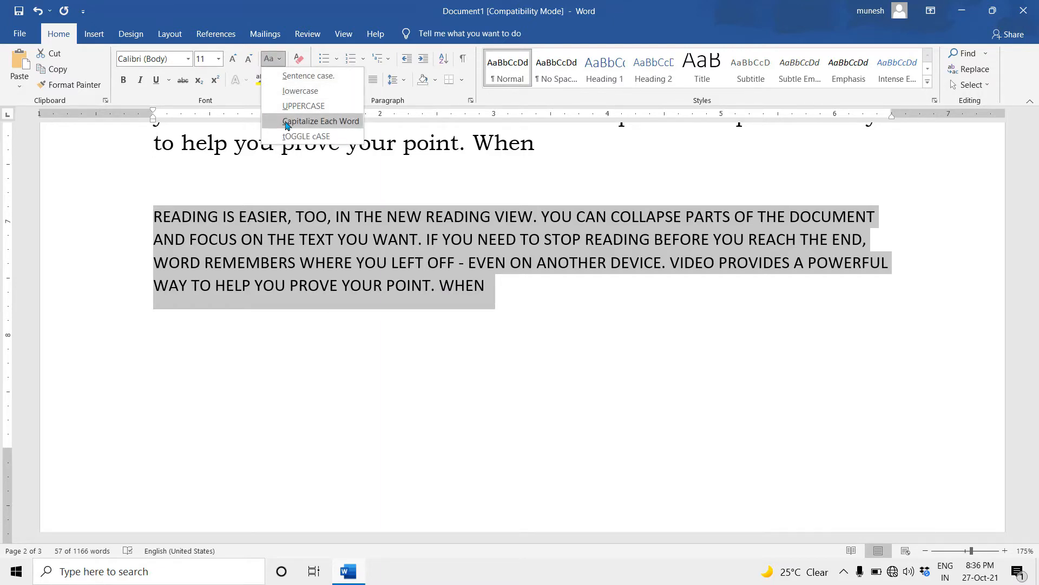
pyautogui.click(325, 125)
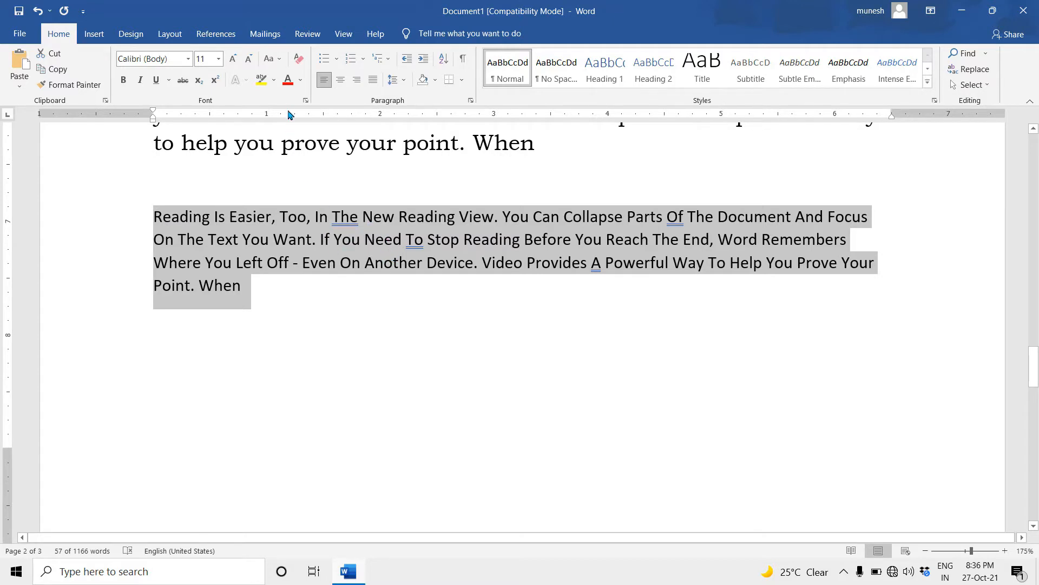
pyautogui.click(273, 59)
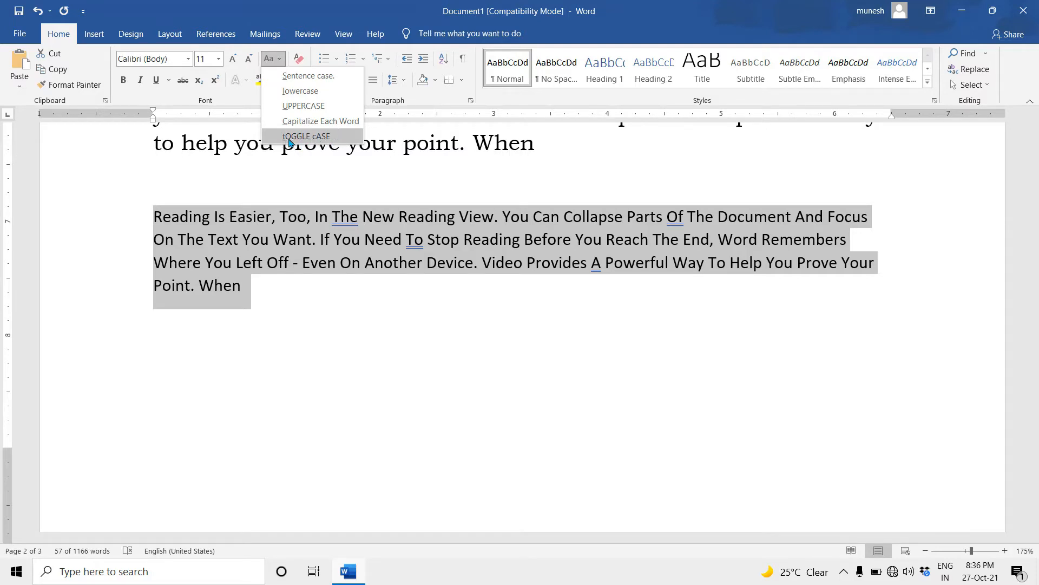
pyautogui.click(336, 141)
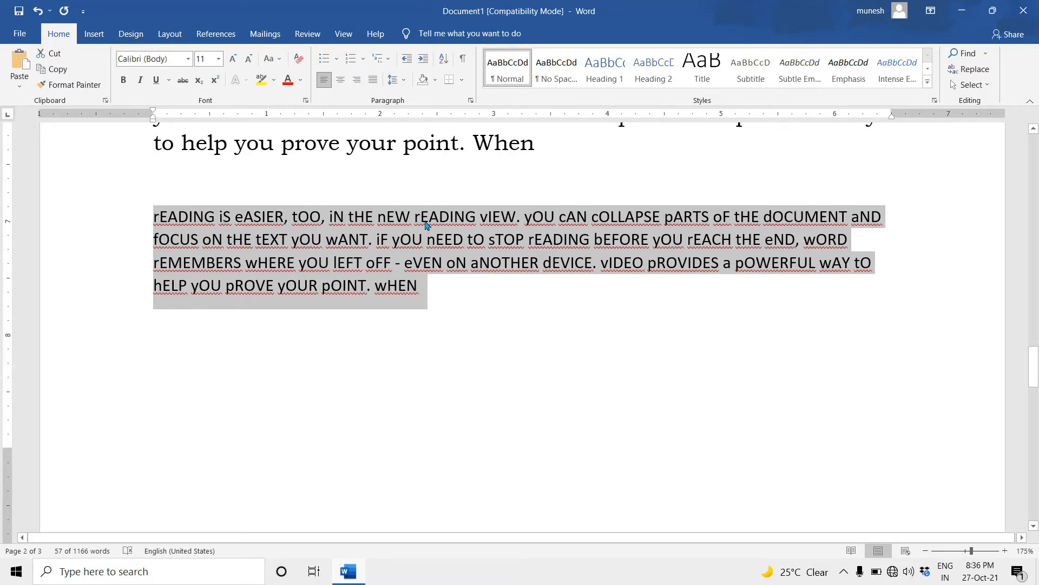
# Change the case of the selected Calibri paragraph to lowercase, and then to Sentence case
pyautogui.click(274, 63)
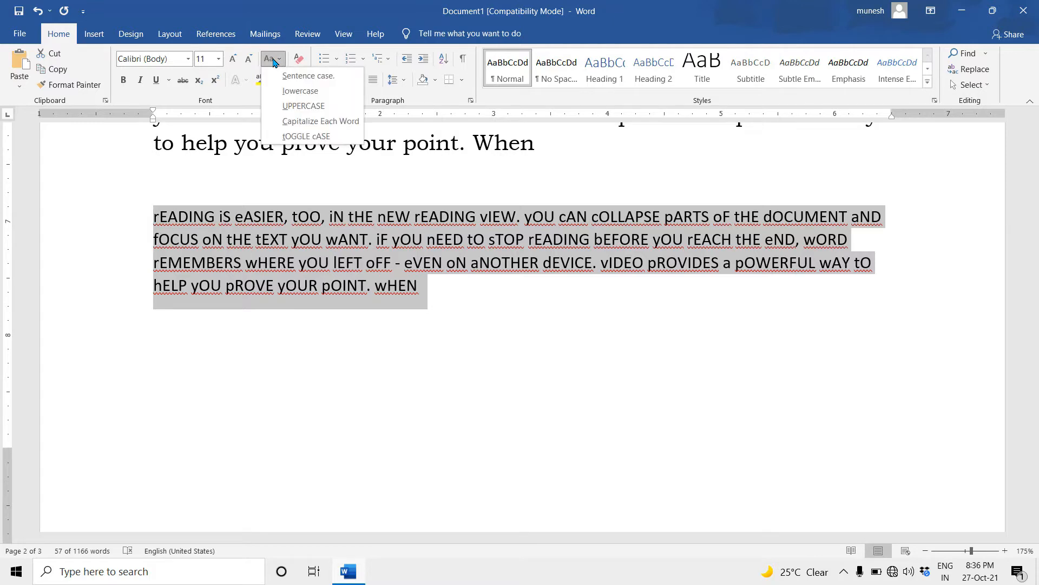
pyautogui.click(301, 91)
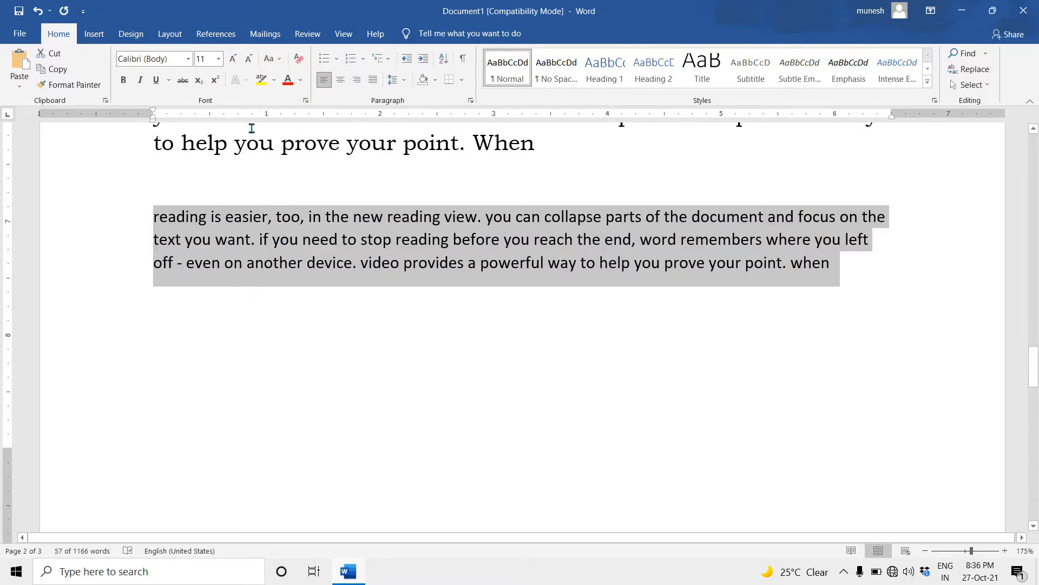
pyautogui.click(269, 59)
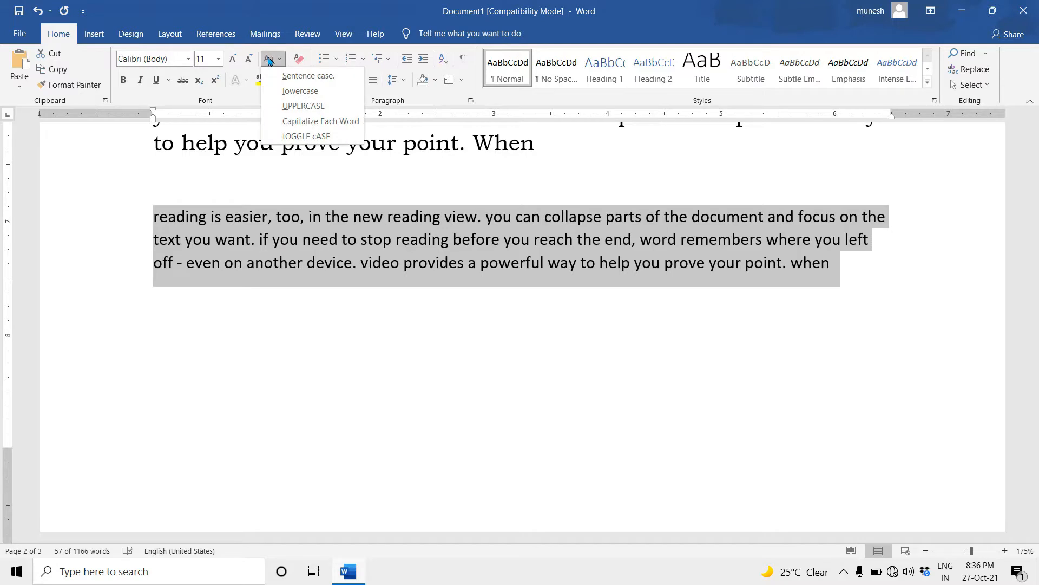
pyautogui.click(326, 81)
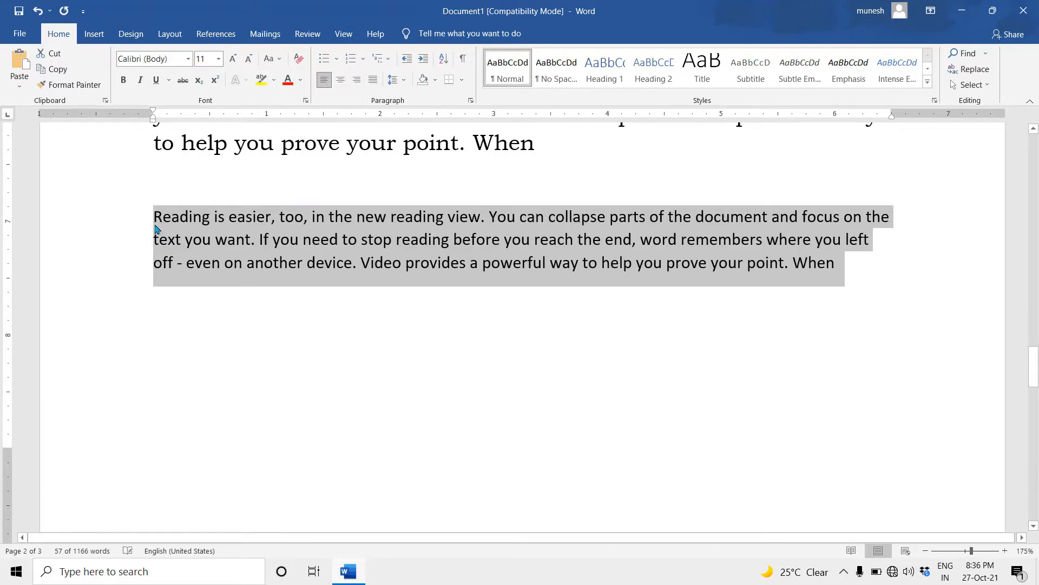
# Examine the capital letters that begin the sentences in the Calibri paragraph, such as those of "Reading", "You" and "Video"
pyautogui.click(202, 241)
pyautogui.moveTo(154, 217); pyautogui.dragTo(158, 217)
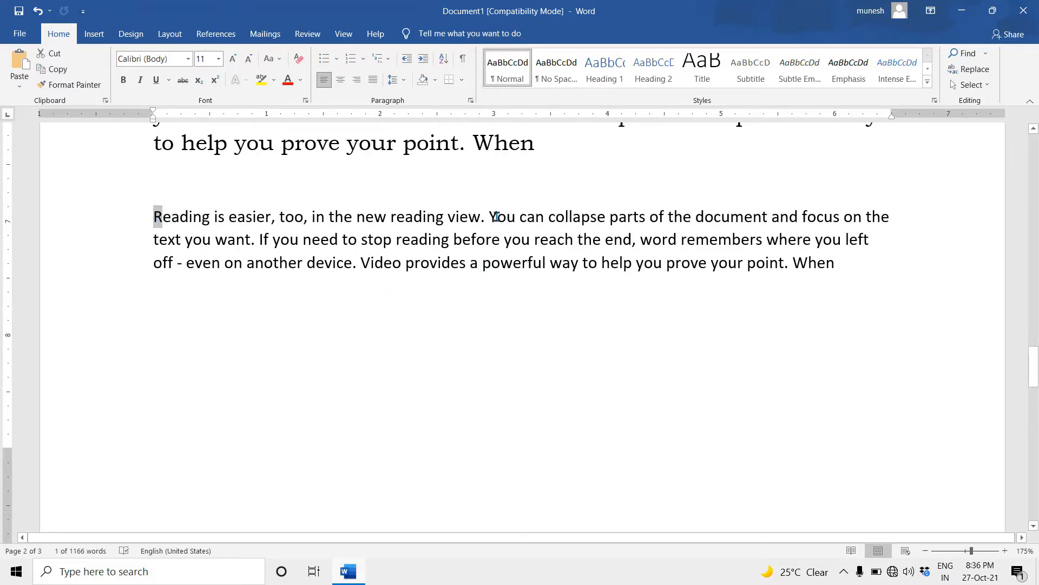
pyautogui.moveTo(498, 217); pyautogui.dragTo(495, 218)
pyautogui.click(473, 220)
pyautogui.moveTo(360, 263); pyautogui.dragTo(368, 264)
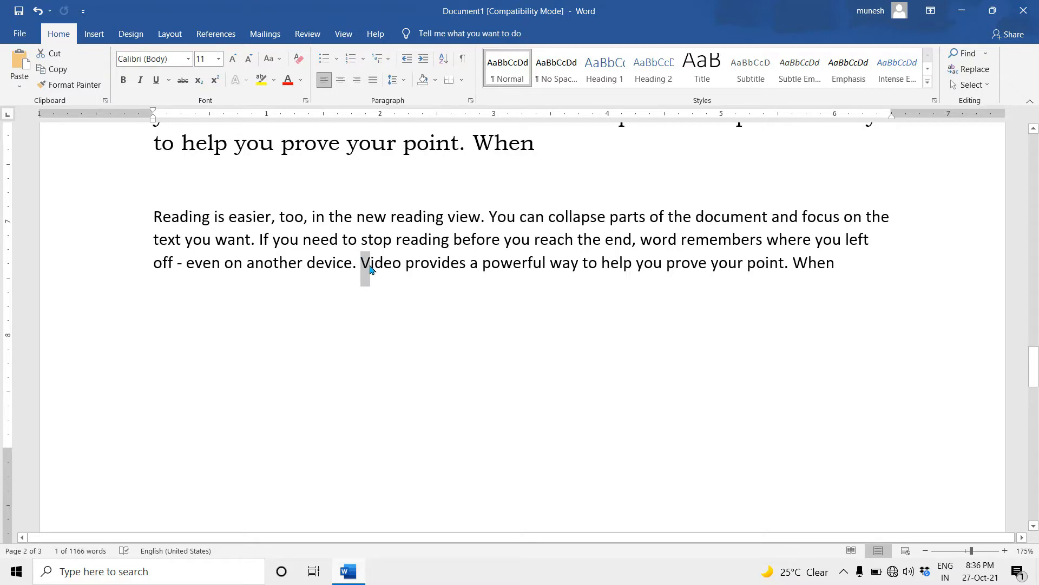
pyautogui.click(371, 266)
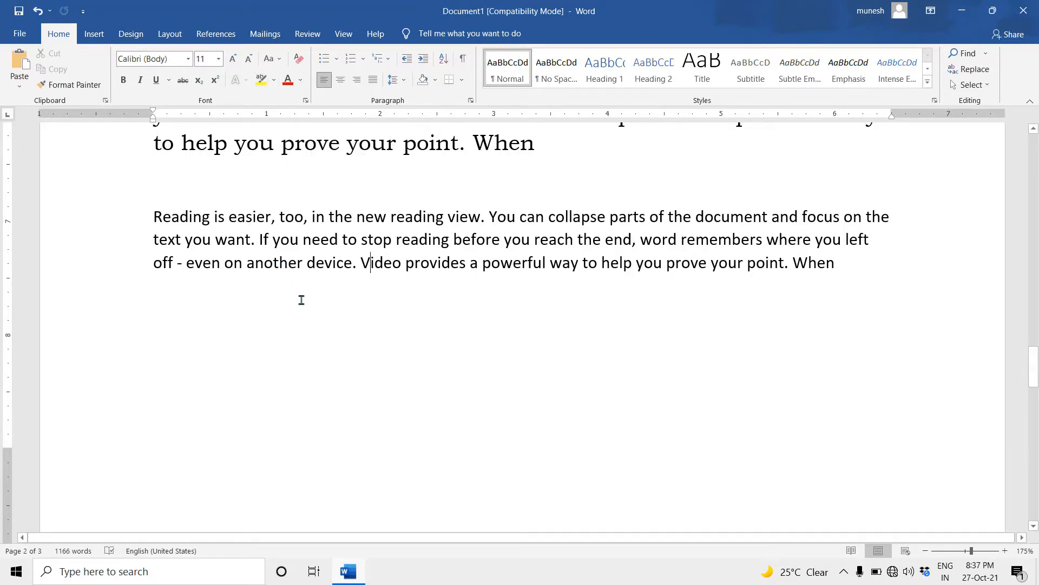
# Highlight "Reading is easier", "on the text you want." and "even on another device." in bright green in the Bookman Old Style paragraph
pyautogui.scroll(4, 300, 298)
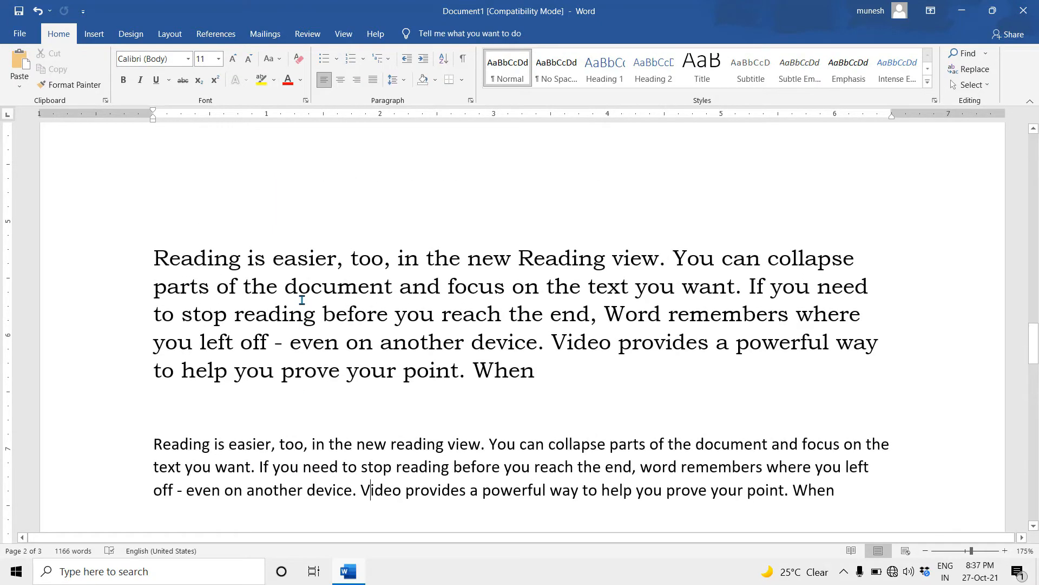
pyautogui.click(275, 81)
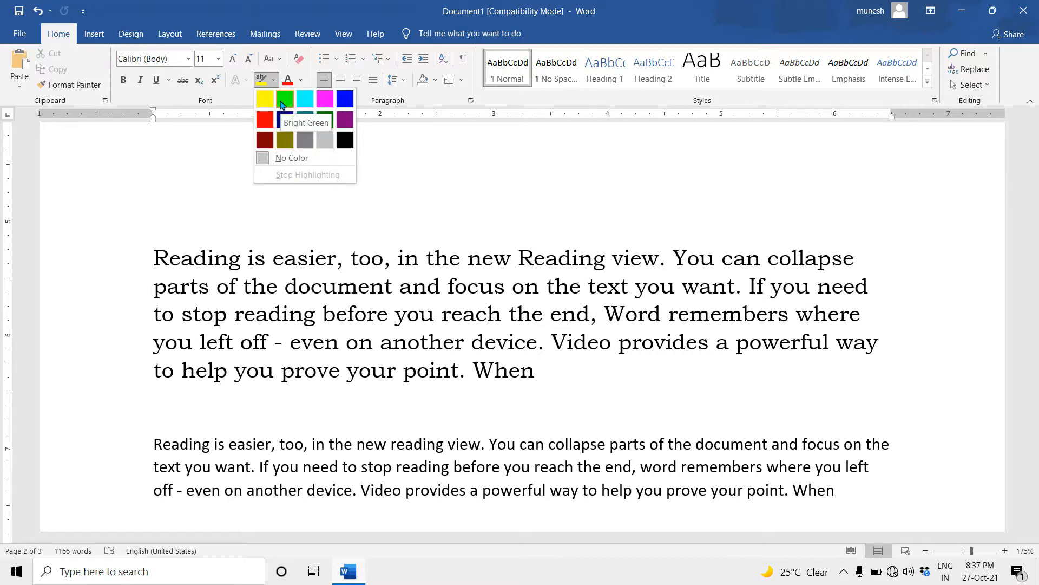
pyautogui.click(282, 105)
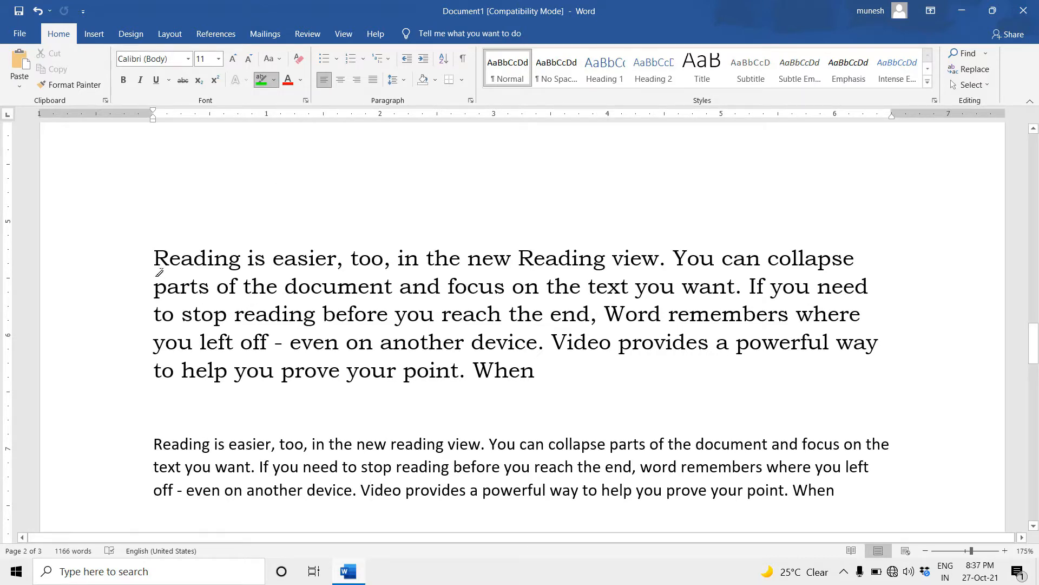
pyautogui.moveTo(153, 257); pyautogui.dragTo(336, 257)
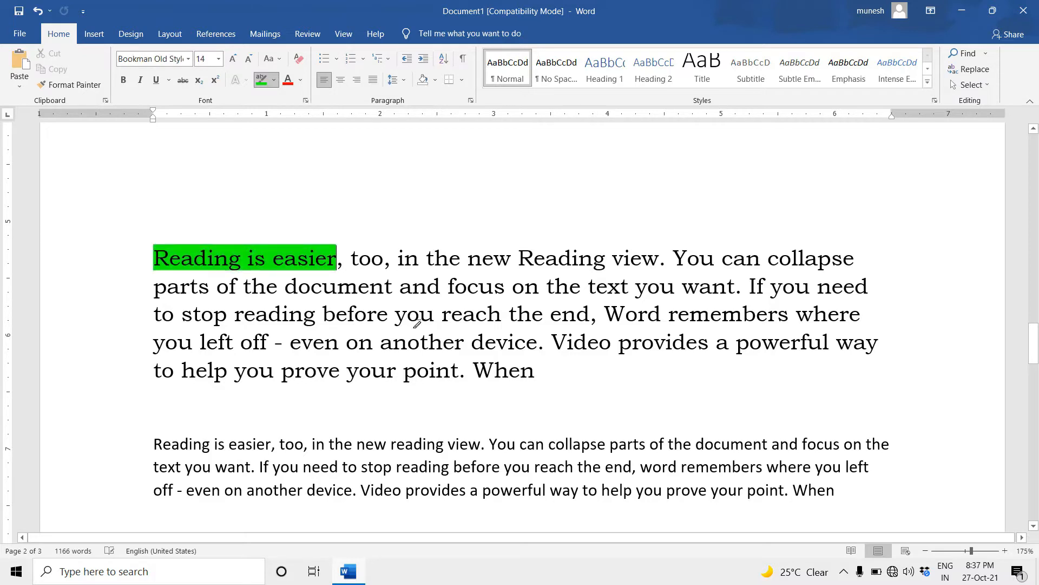
pyautogui.moveTo(507, 292); pyautogui.dragTo(746, 287)
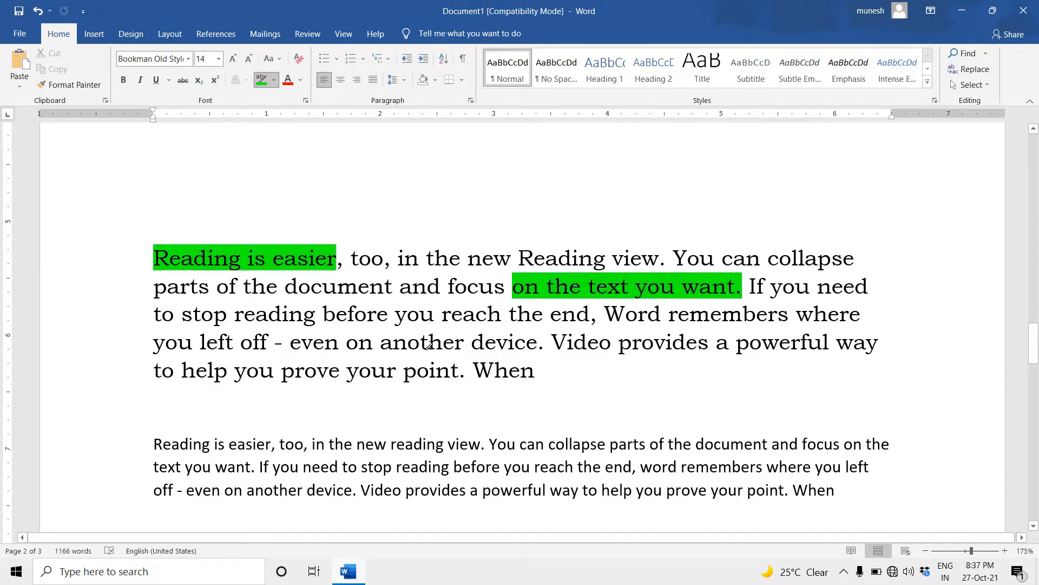
pyautogui.moveTo(290, 345); pyautogui.dragTo(543, 342)
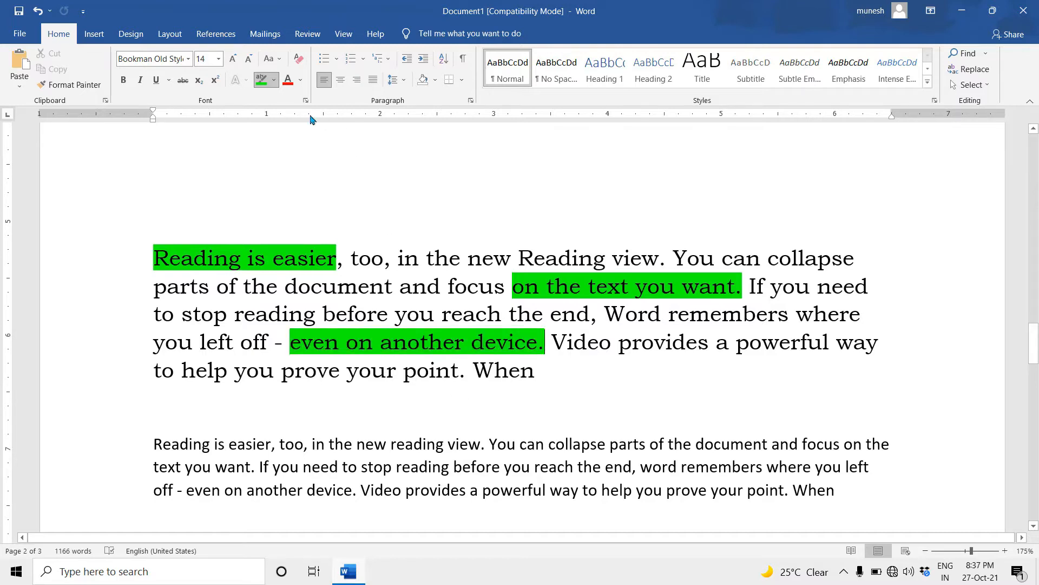
# Highlight "Reading is easier,", "view. You can collapse parts" and "Video provides a powerful way" in turquoise in the Calibri paragraph
pyautogui.click(274, 80)
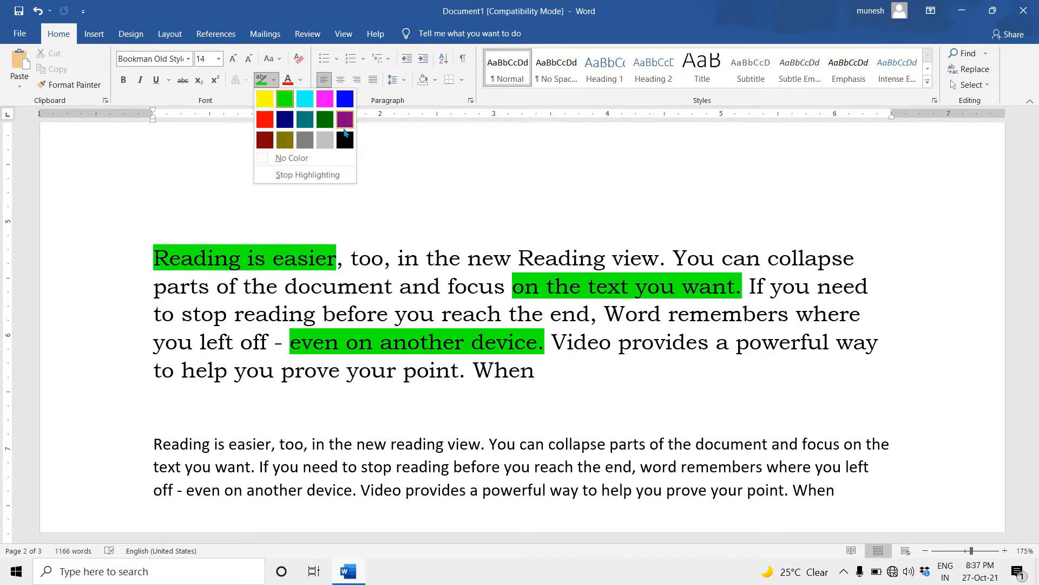
pyautogui.click(307, 103)
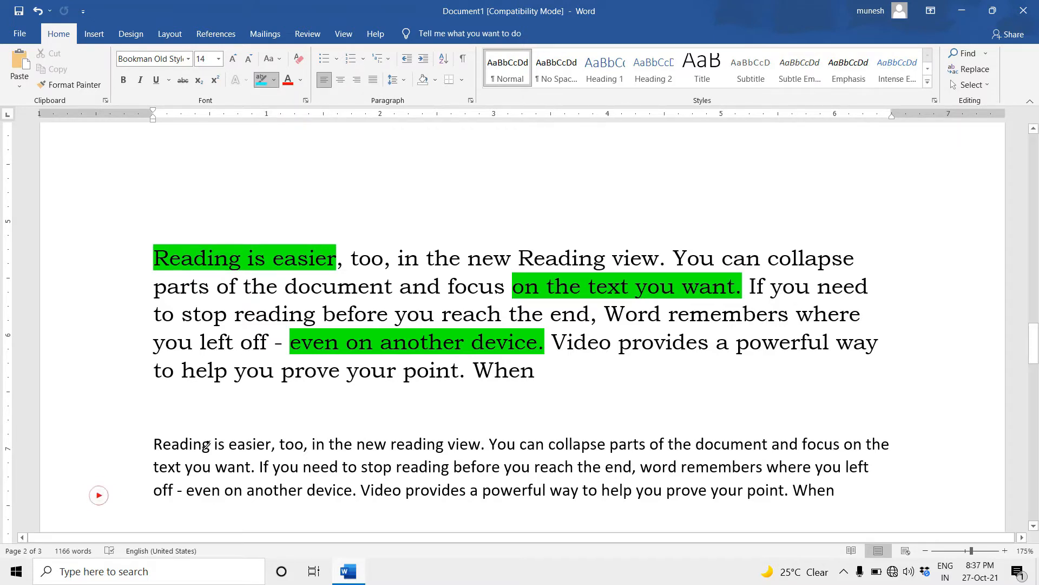
pyautogui.moveTo(153, 444); pyautogui.dragTo(276, 444)
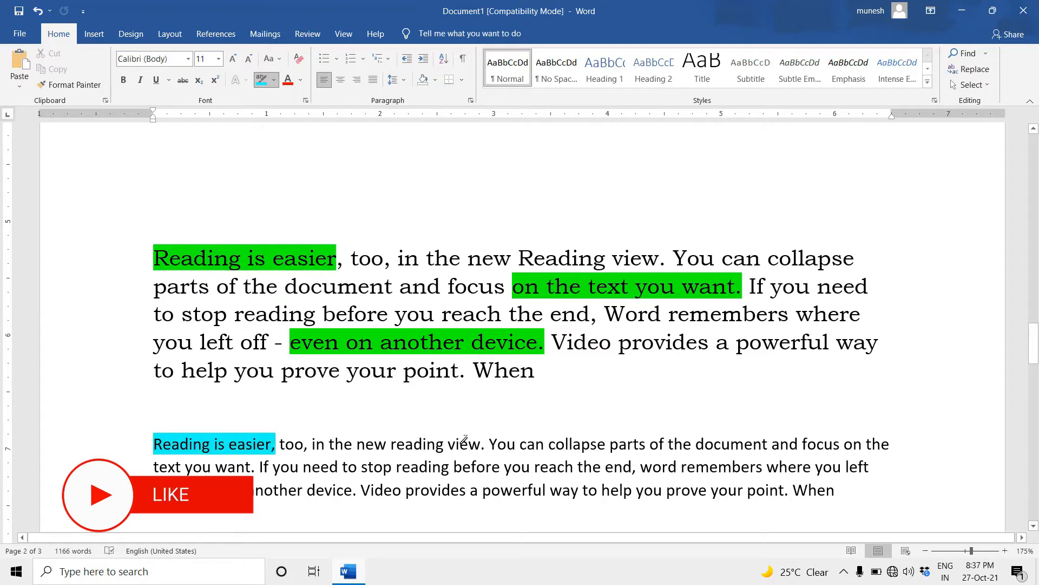
pyautogui.moveTo(448, 444); pyautogui.dragTo(645, 445)
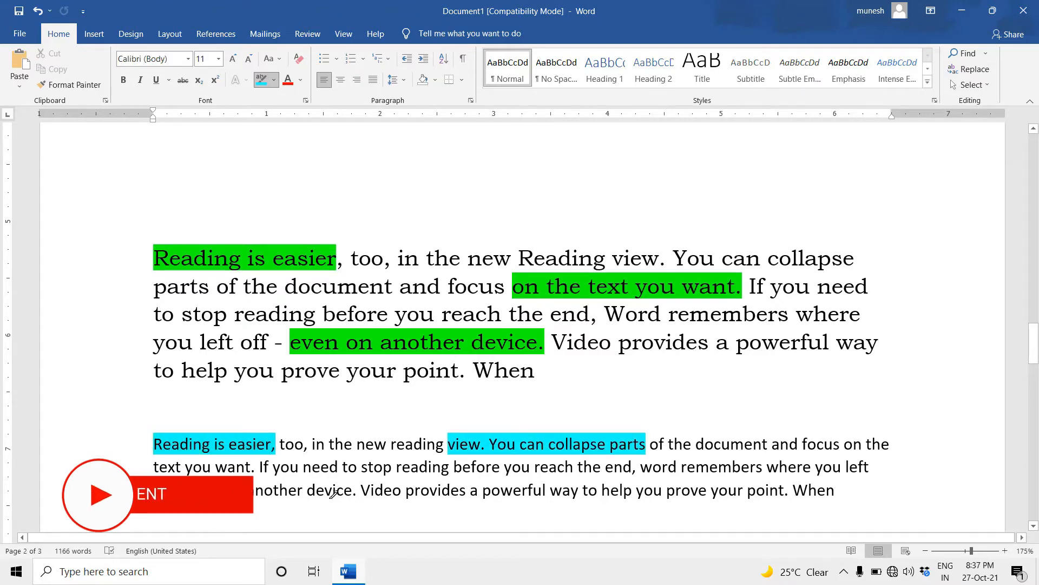
pyautogui.moveTo(362, 490); pyautogui.dragTo(579, 490)
pyautogui.click(262, 80)
# Remove all green and turquoise highlighting from the Bookman Old Style and Calibri paragraphs using No Color
pyautogui.click(275, 80)
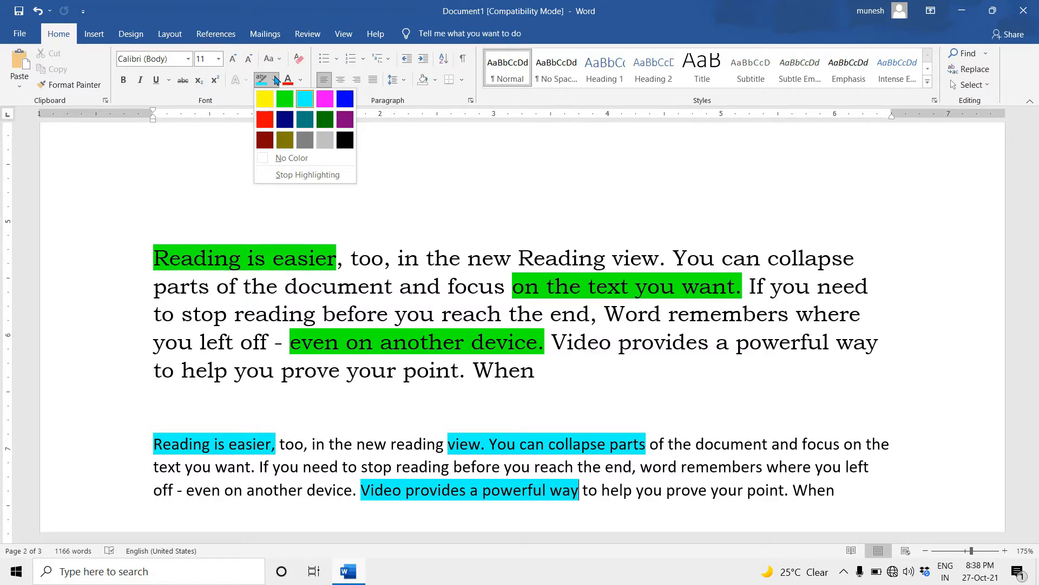
pyautogui.click(291, 158)
pyautogui.moveTo(349, 252); pyautogui.dragTo(157, 253)
pyautogui.moveTo(503, 282); pyautogui.dragTo(750, 285)
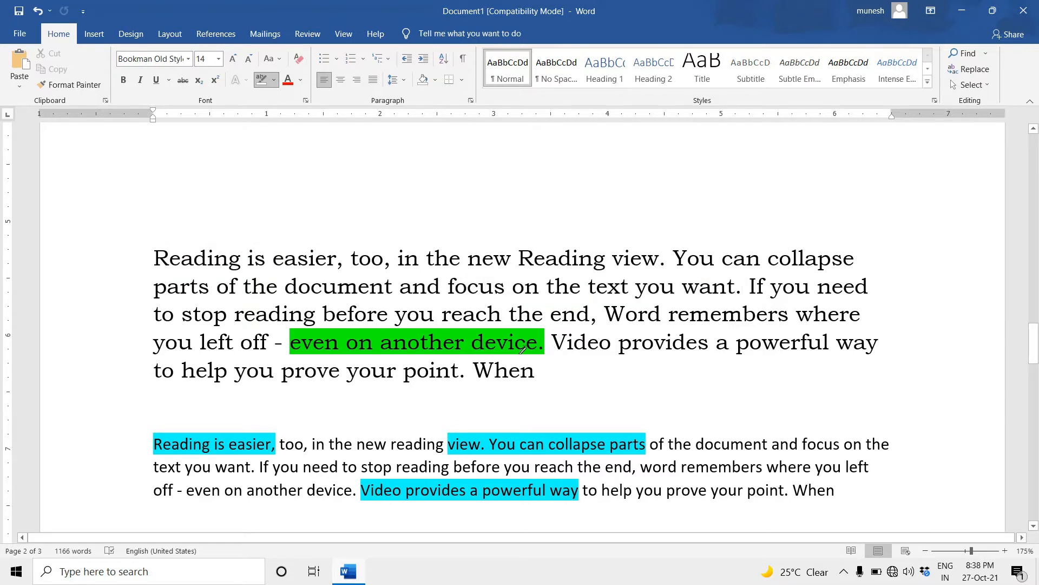
pyautogui.moveTo(523, 349); pyautogui.dragTo(274, 347)
pyautogui.moveTo(429, 441); pyautogui.dragTo(767, 445)
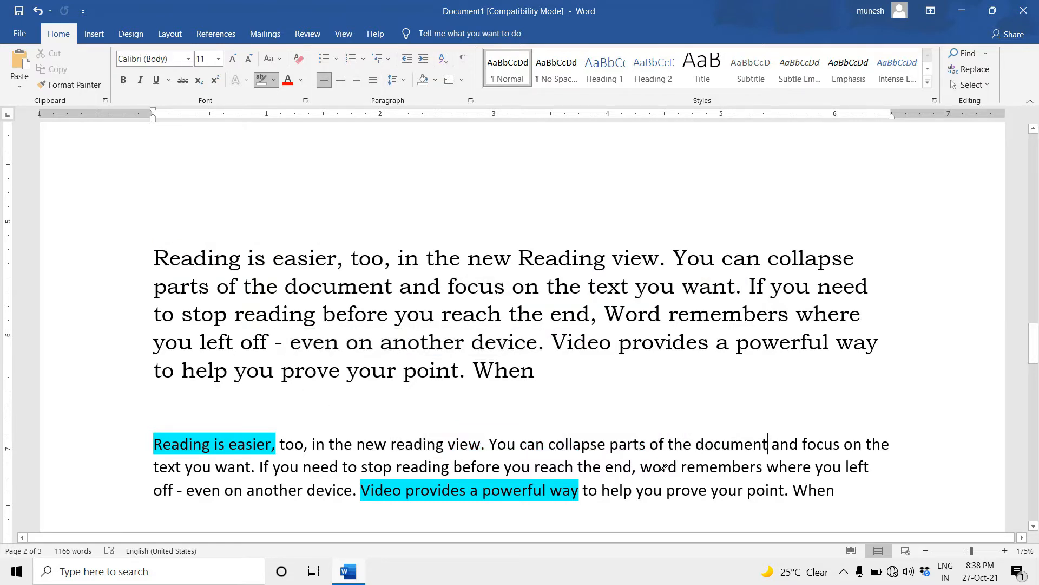
pyautogui.moveTo(596, 491); pyautogui.dragTo(163, 443)
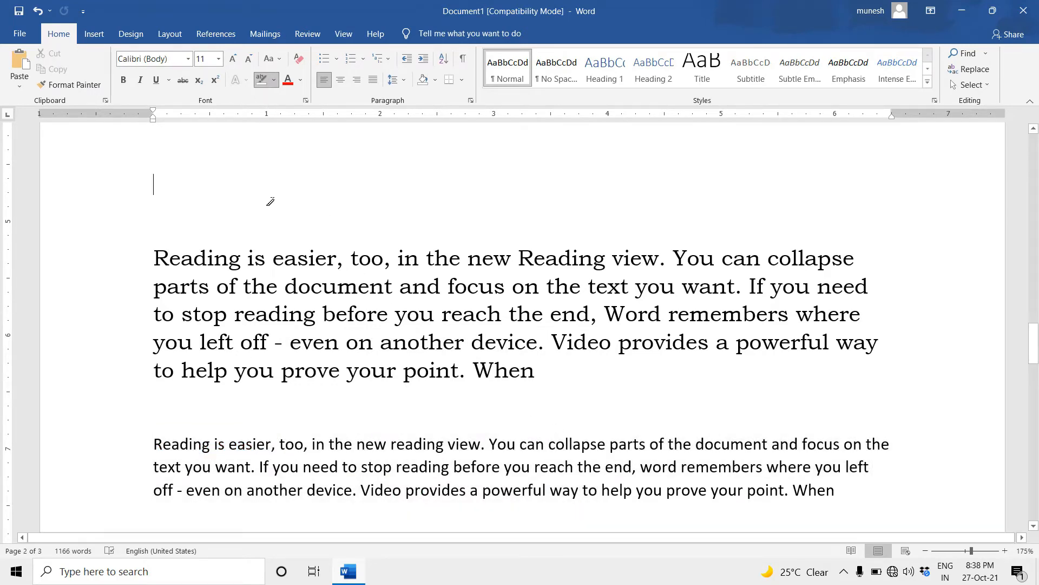
pyautogui.click(263, 82)
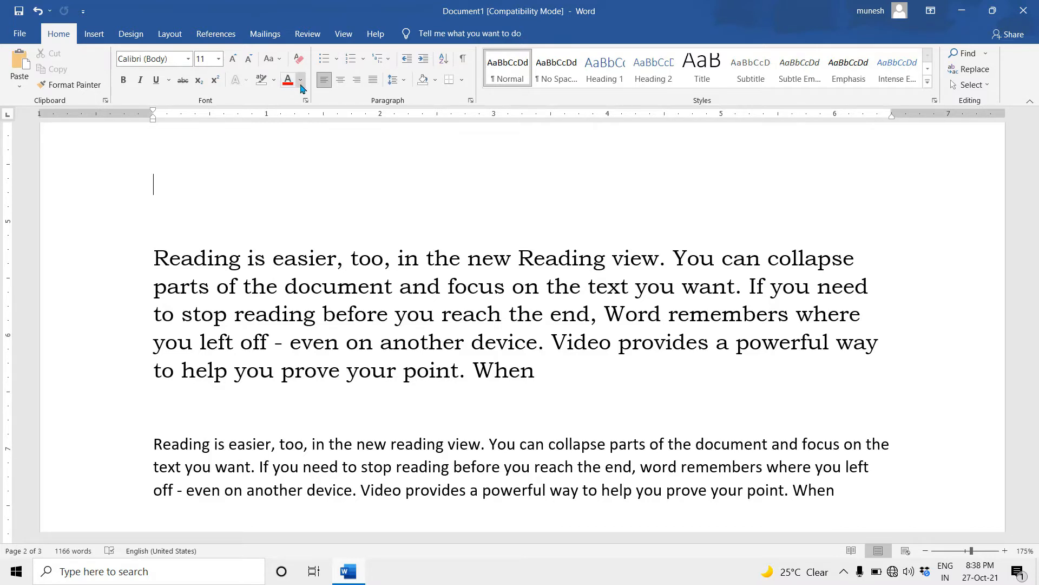
# Color the Bookman Old Style paragraph's text with the custom green RGB 77, 187, 43 (#4DBB2B)
pyautogui.click(542, 378)
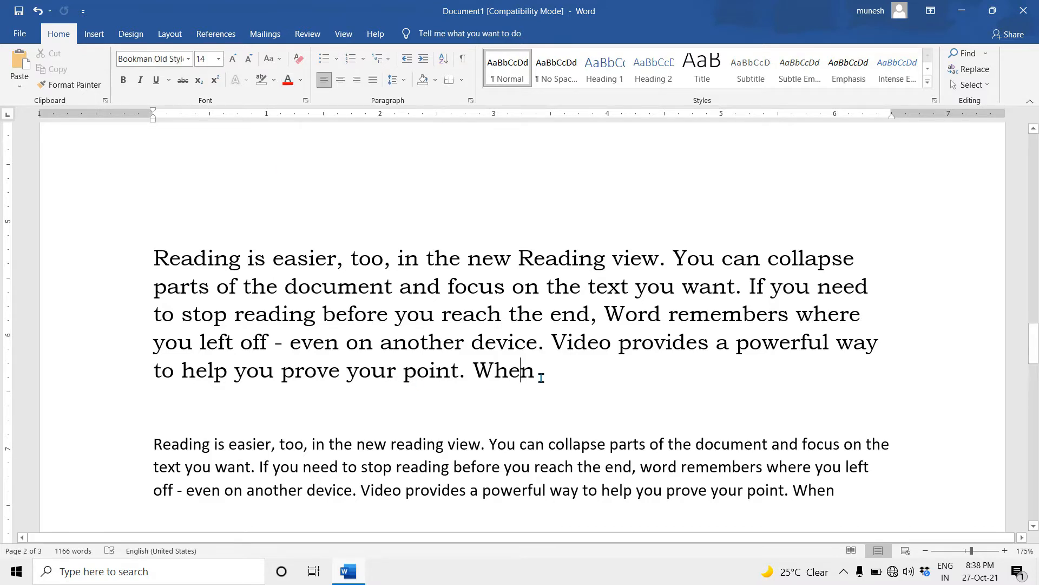
pyautogui.moveTo(541, 378); pyautogui.dragTo(172, 265)
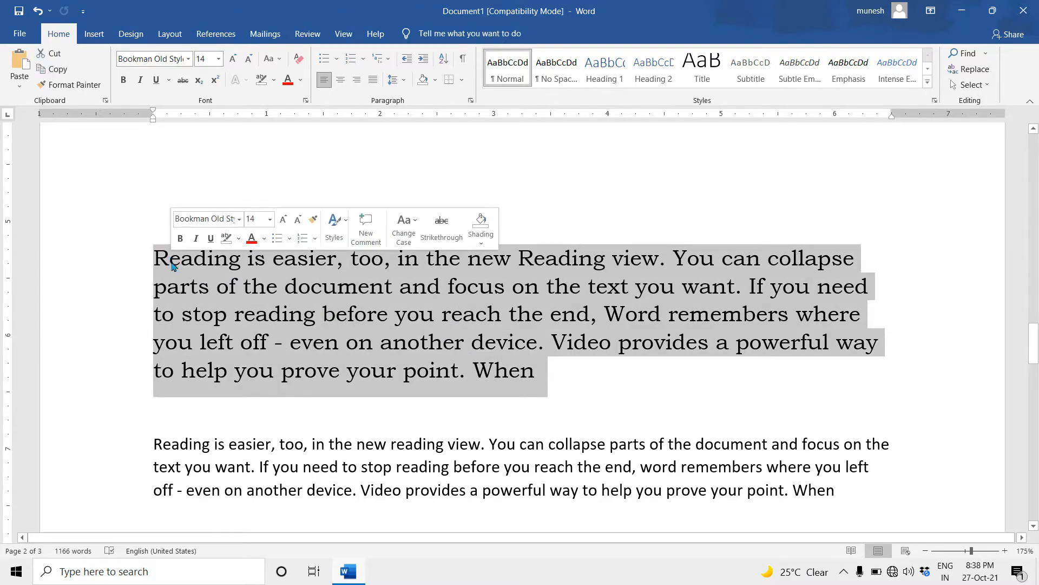
pyautogui.click(301, 81)
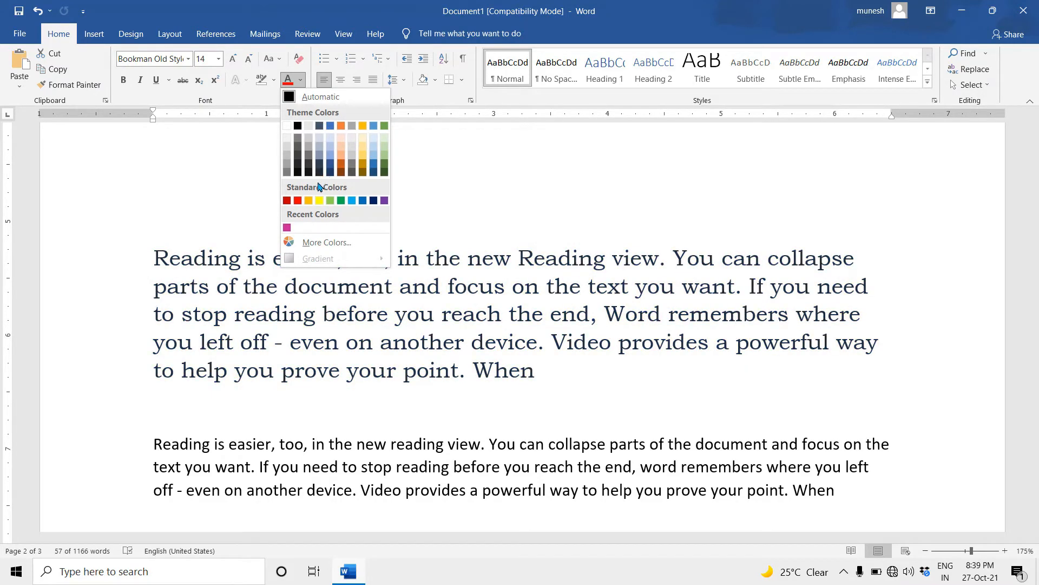
pyautogui.click(327, 243)
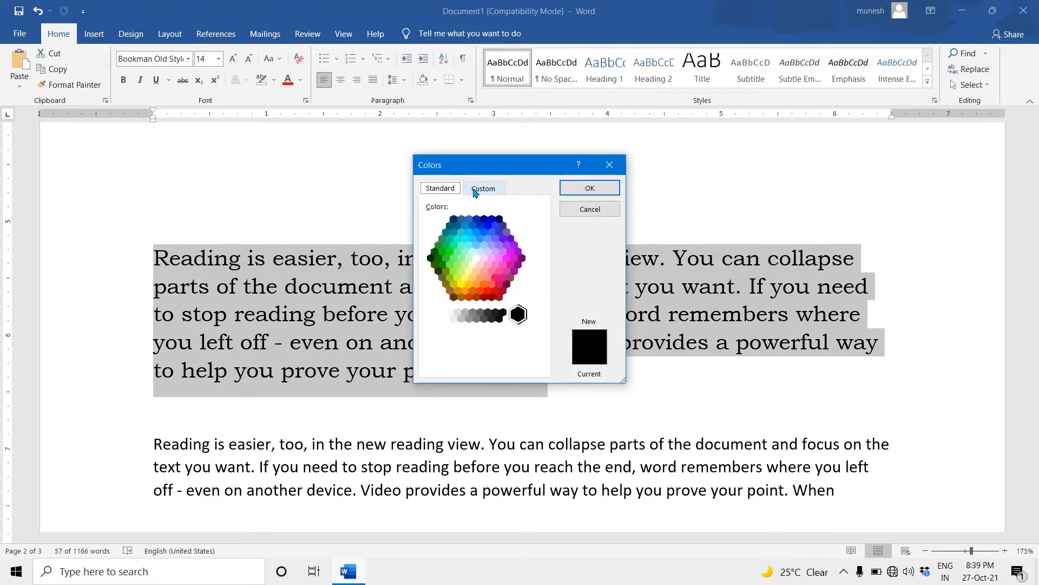
pyautogui.click(475, 190)
pyautogui.moveTo(530, 276); pyautogui.dragTo(533, 255)
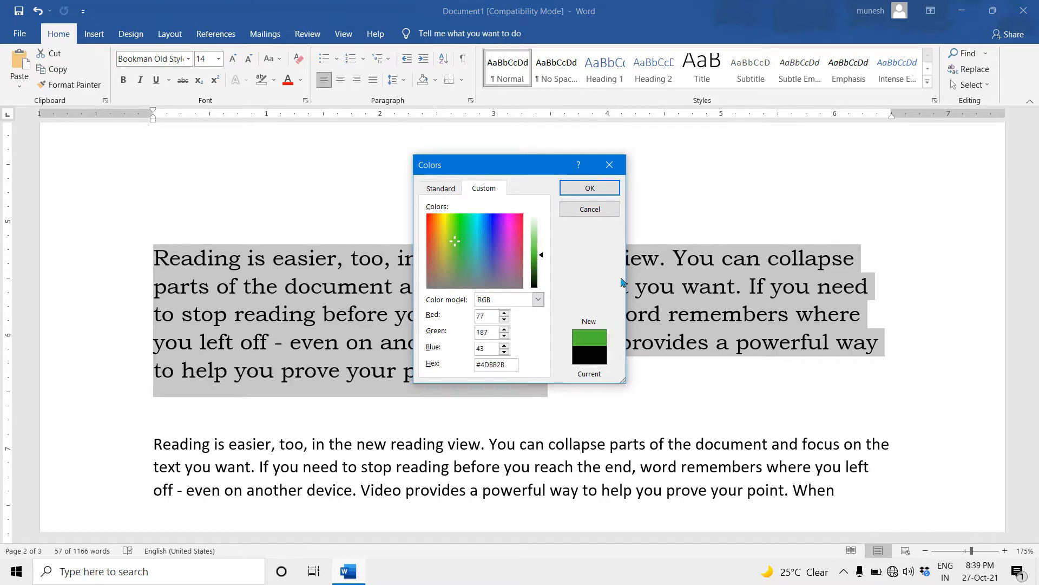
pyautogui.click(591, 188)
pyautogui.click(436, 316)
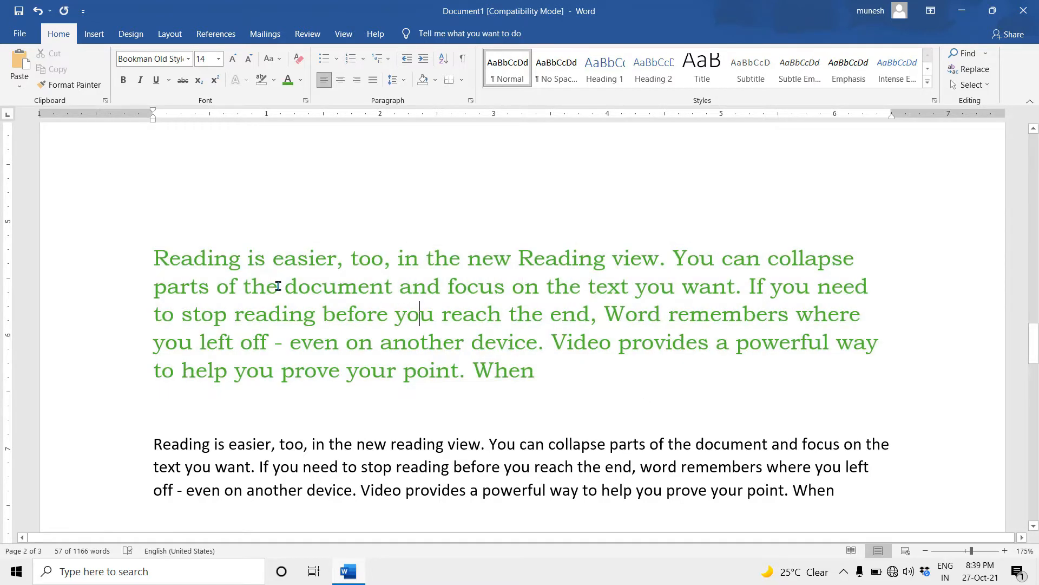
pyautogui.moveTo(197, 260); pyautogui.dragTo(532, 371)
pyautogui.click(315, 316)
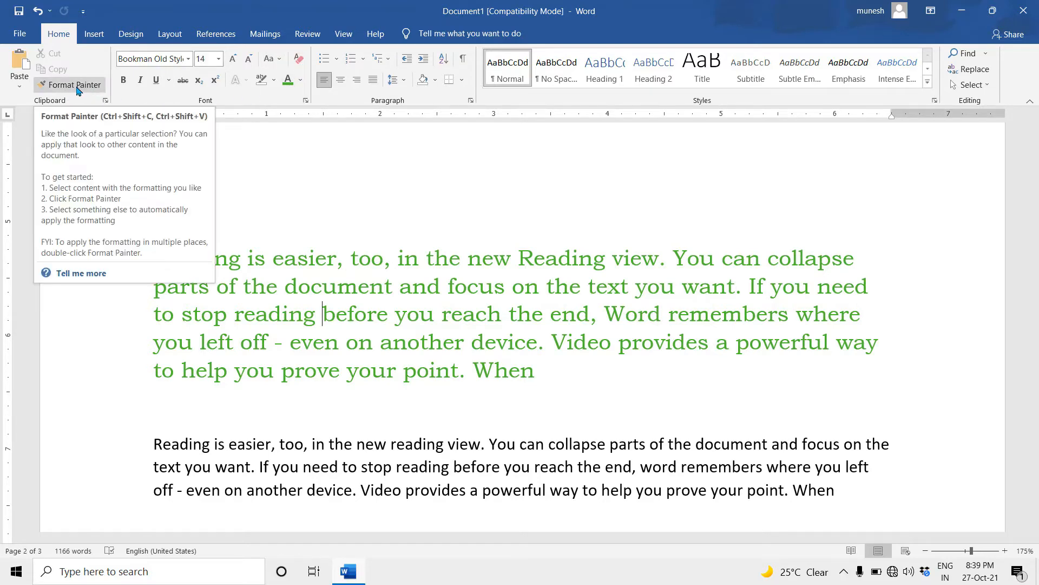
pyautogui.scroll(5, 461, 374)
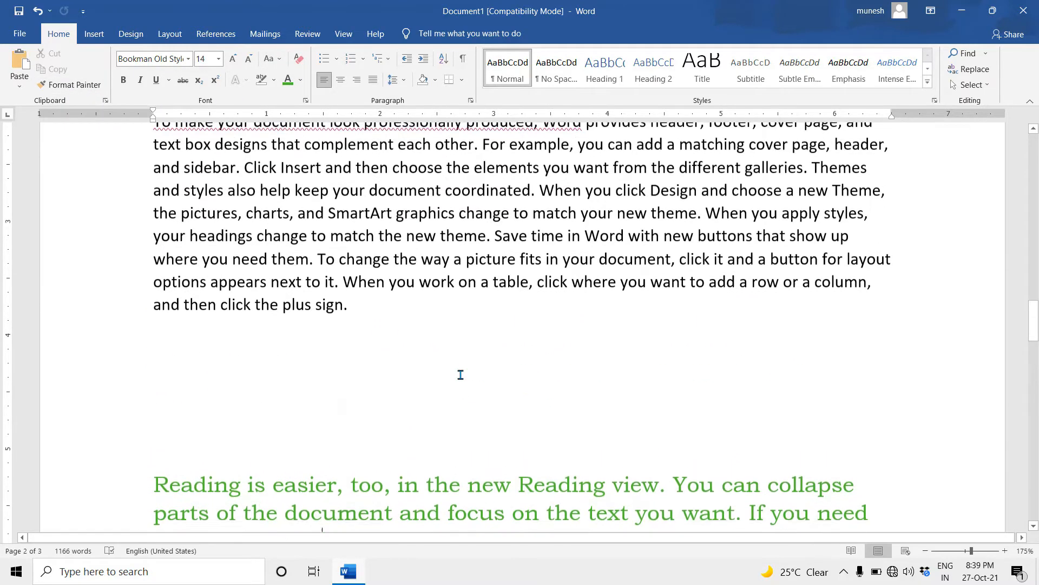
pyautogui.scroll(3, 461, 375)
pyautogui.scroll(-8, 460, 375)
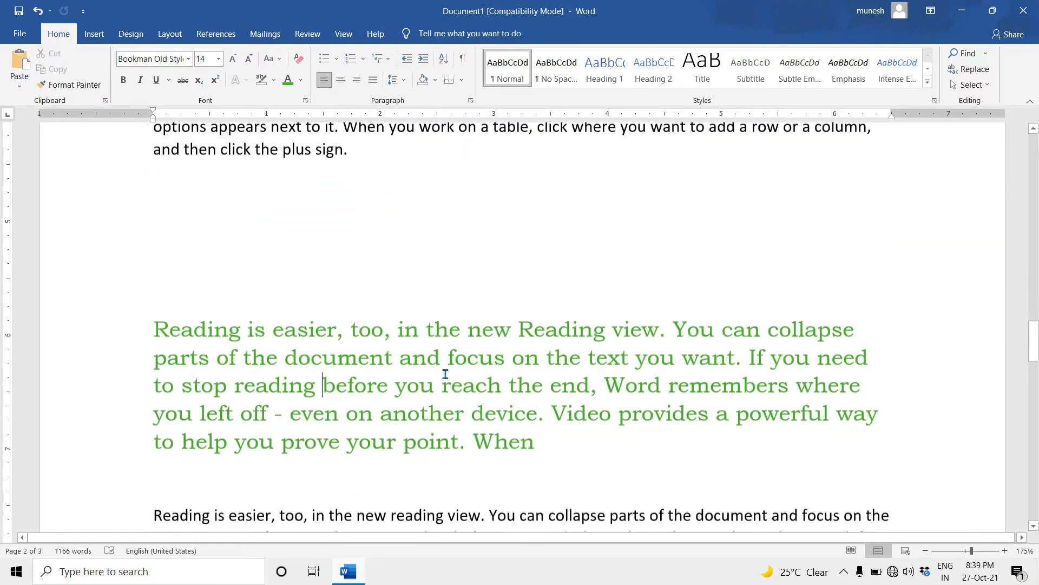
# Change the green paragraph's font to Kristen ITC and enlarge it to size 18
pyautogui.tripleClick(471, 322)
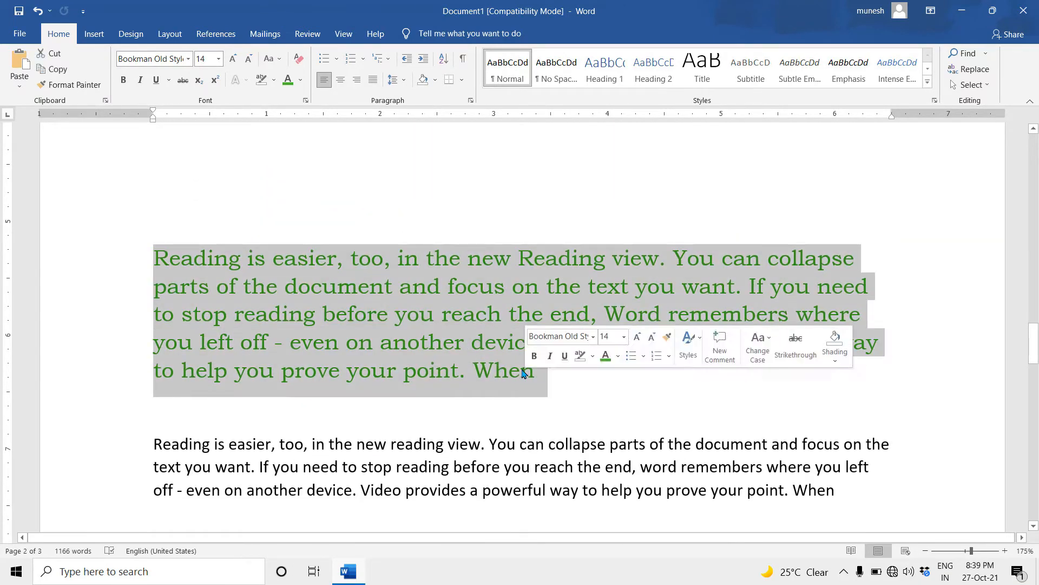
pyautogui.click(189, 59)
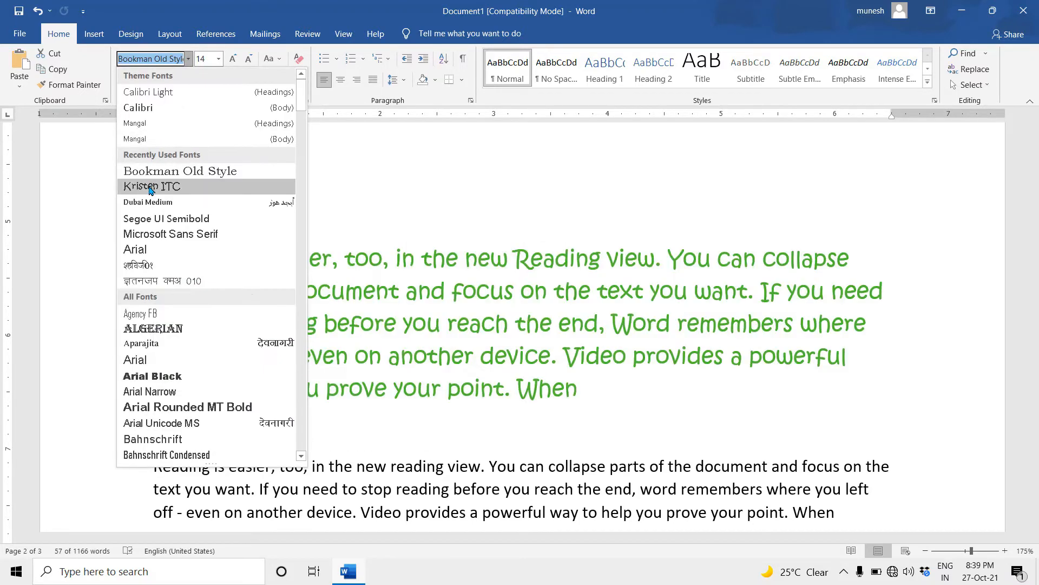
pyautogui.click(151, 188)
pyautogui.click(233, 58)
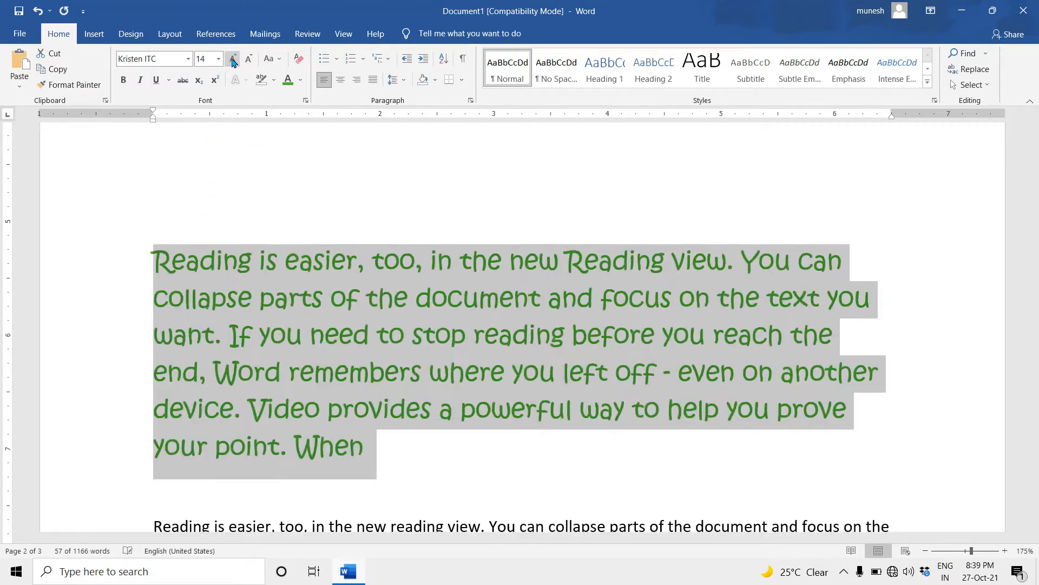
pyautogui.click(233, 58)
pyautogui.click(302, 323)
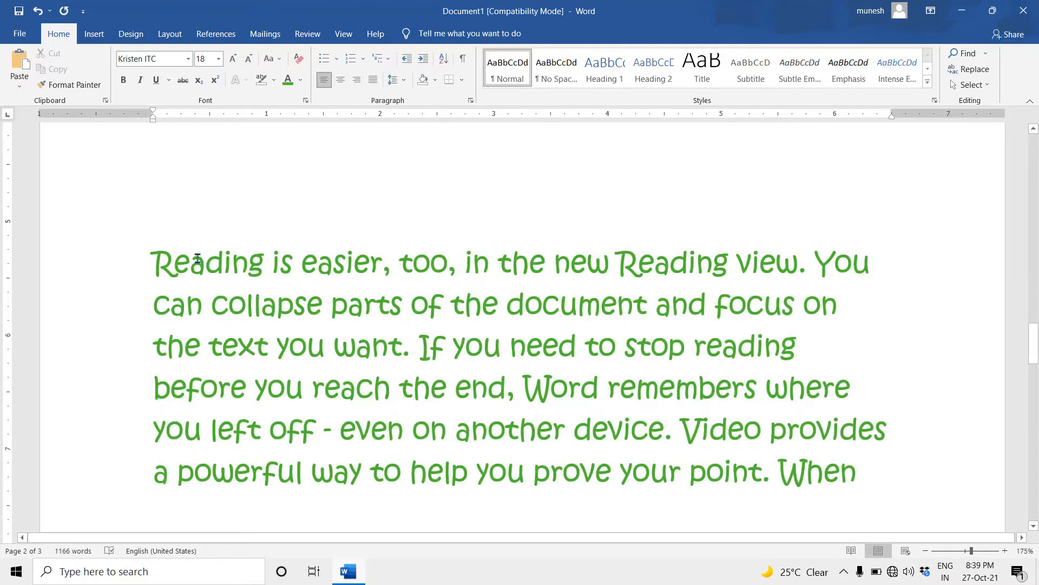
pyautogui.moveTo(153, 262); pyautogui.dragTo(653, 451)
pyautogui.scroll(1, 363, 412)
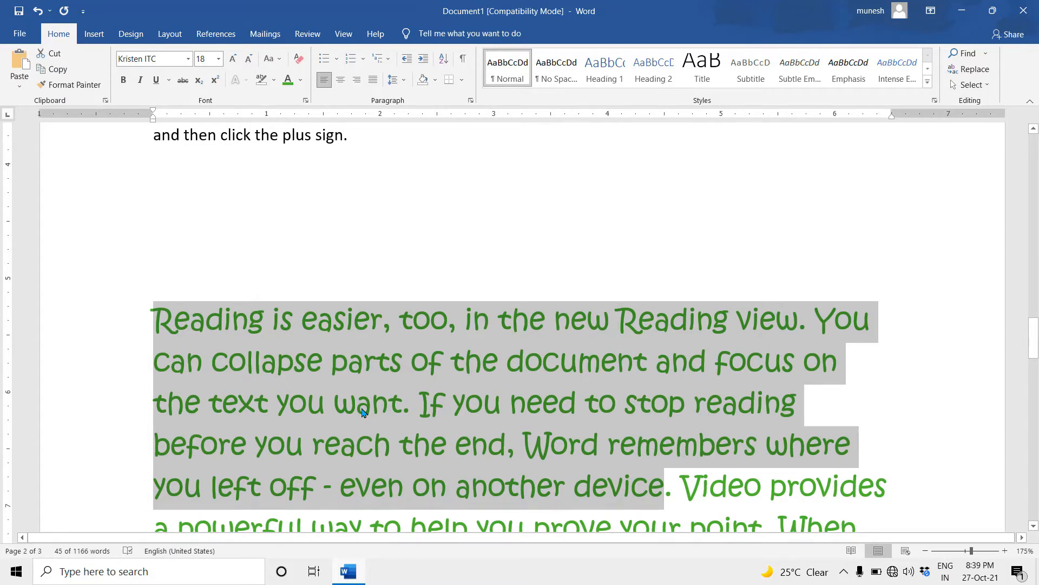
pyautogui.scroll(3, 386, 451)
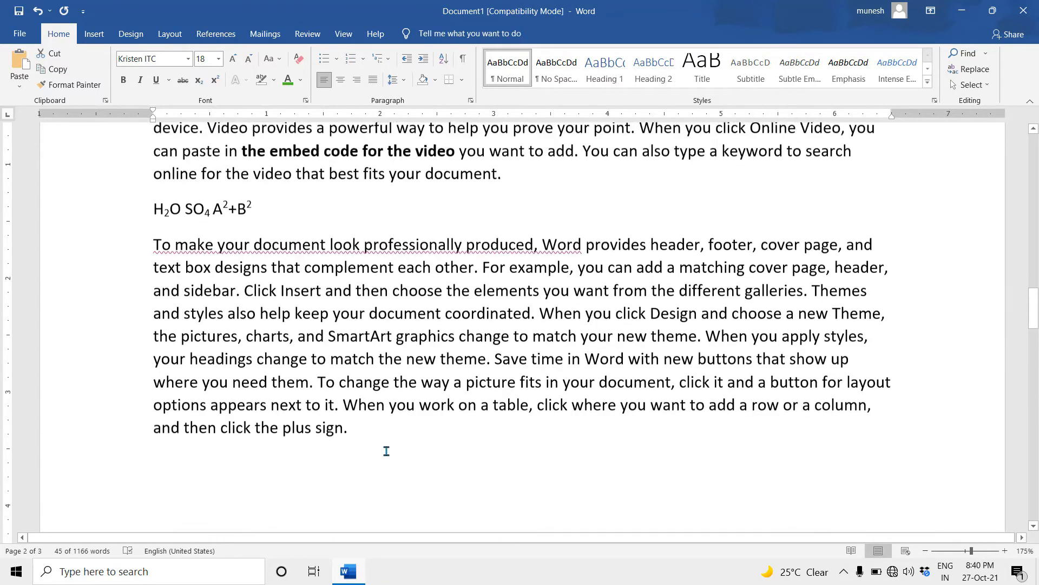
pyautogui.scroll(-5, 386, 451)
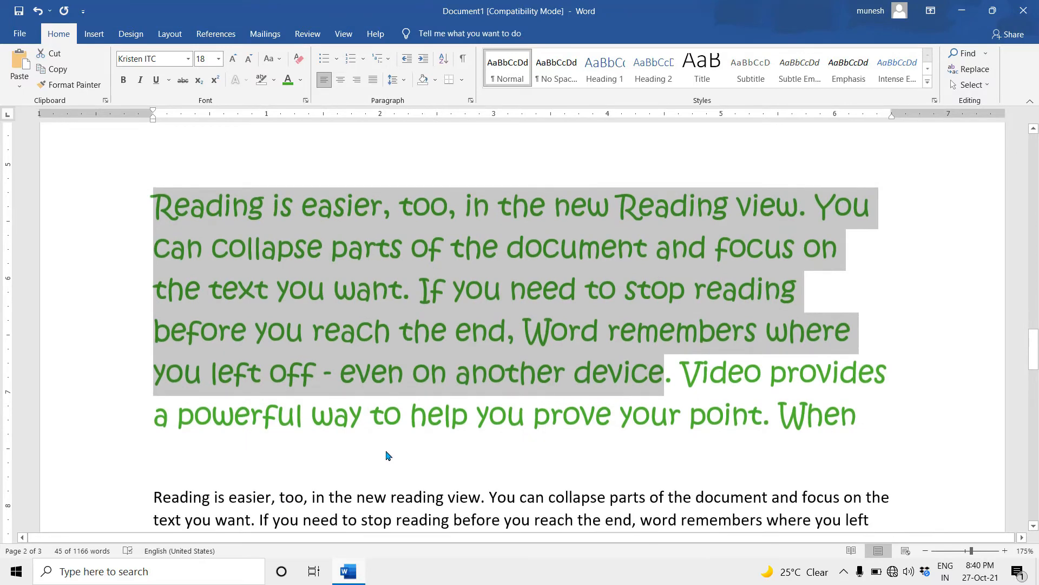
pyautogui.scroll(2, 386, 455)
pyautogui.click(276, 362)
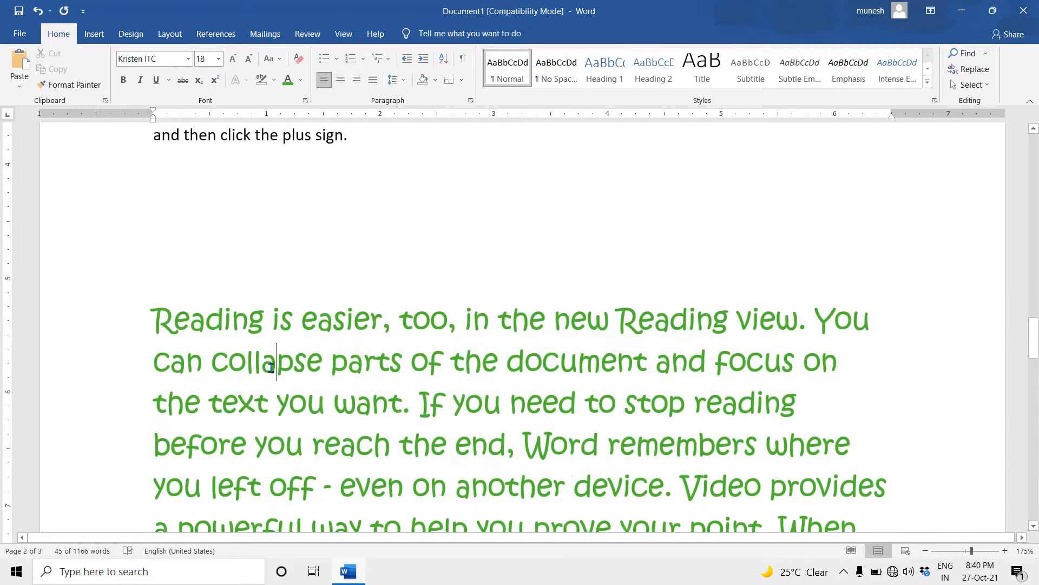
# Copy the green paragraph's formatting with Format Painter onto the text from "To change the way a picture fits" to "plus sign."
pyautogui.moveTo(156, 315)
pyautogui.mouseDown()
pyautogui.moveTo(255, 328)
pyautogui.moveTo(634, 334)
pyautogui.mouseUp()
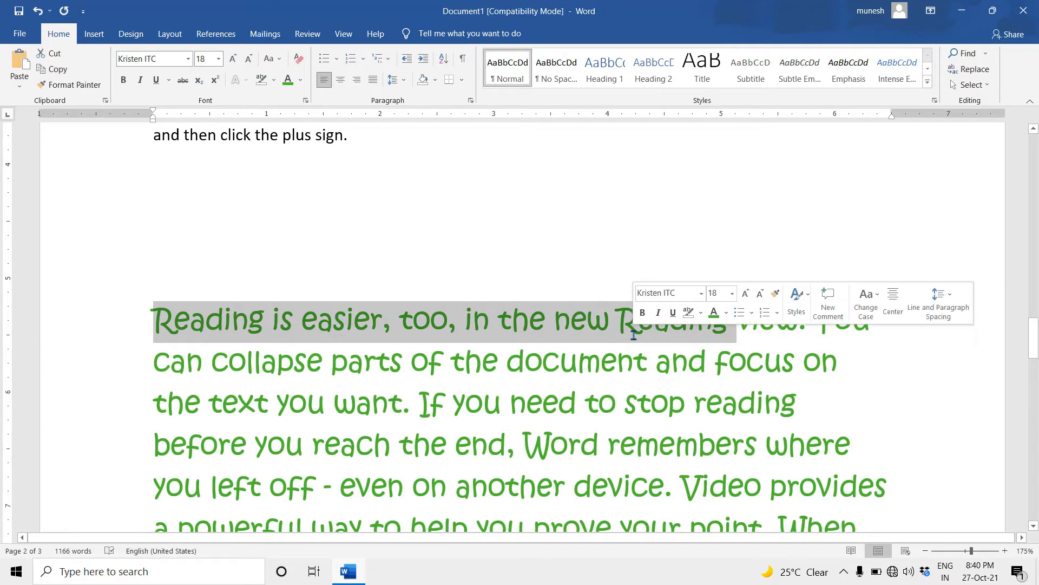
pyautogui.click(64, 87)
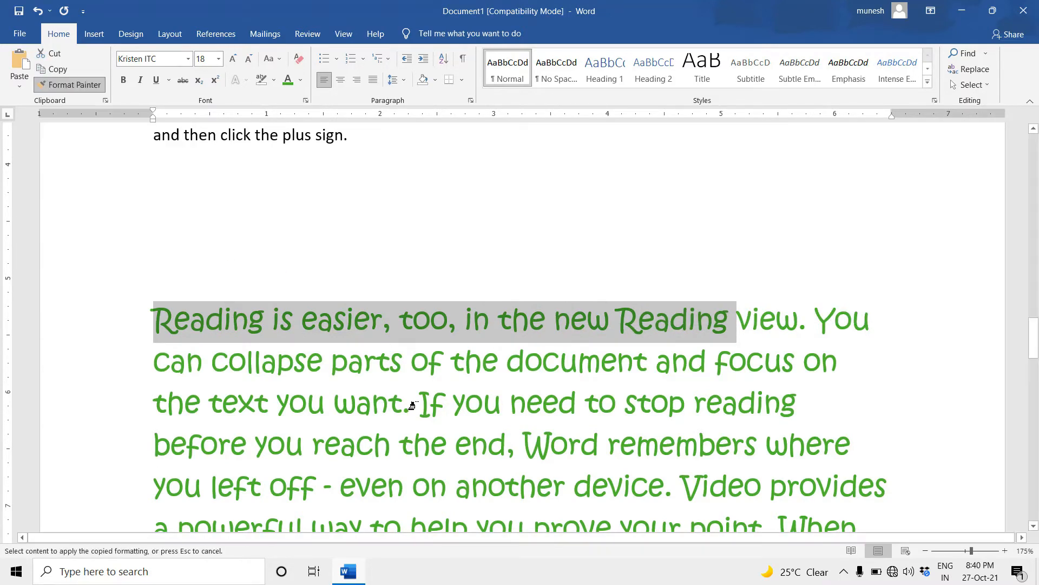
pyautogui.scroll(3, 385, 384)
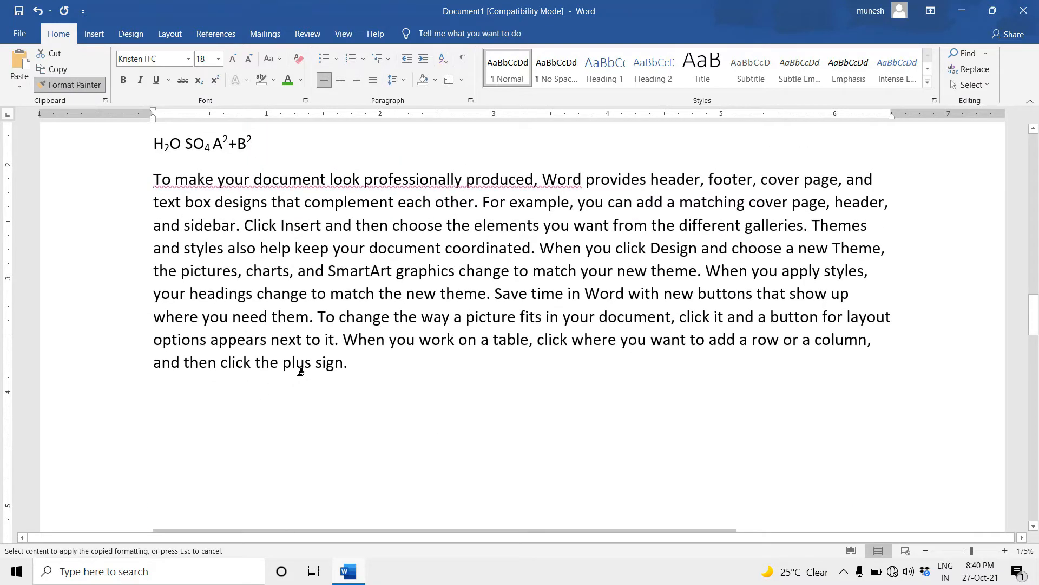
pyautogui.moveTo(350, 368); pyautogui.dragTo(317, 319)
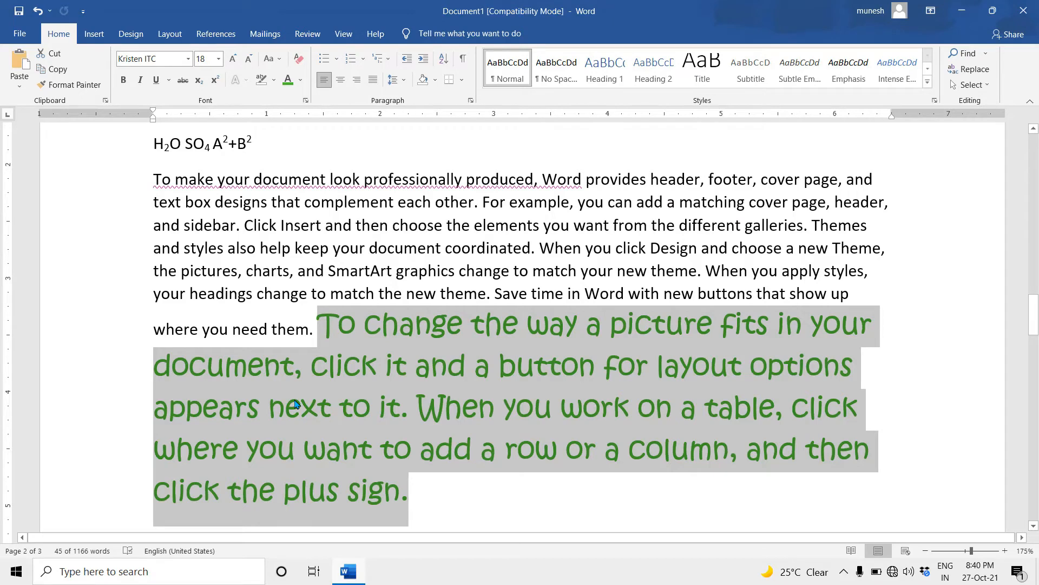
# Keep Format Painter on with the green Kristen ITC formatting and paint "time in Word with", "buttons that show up", "When you work" and ", in the new Reading"
pyautogui.click(56, 87)
pyautogui.scroll(3, 322, 357)
pyautogui.scroll(3, 323, 358)
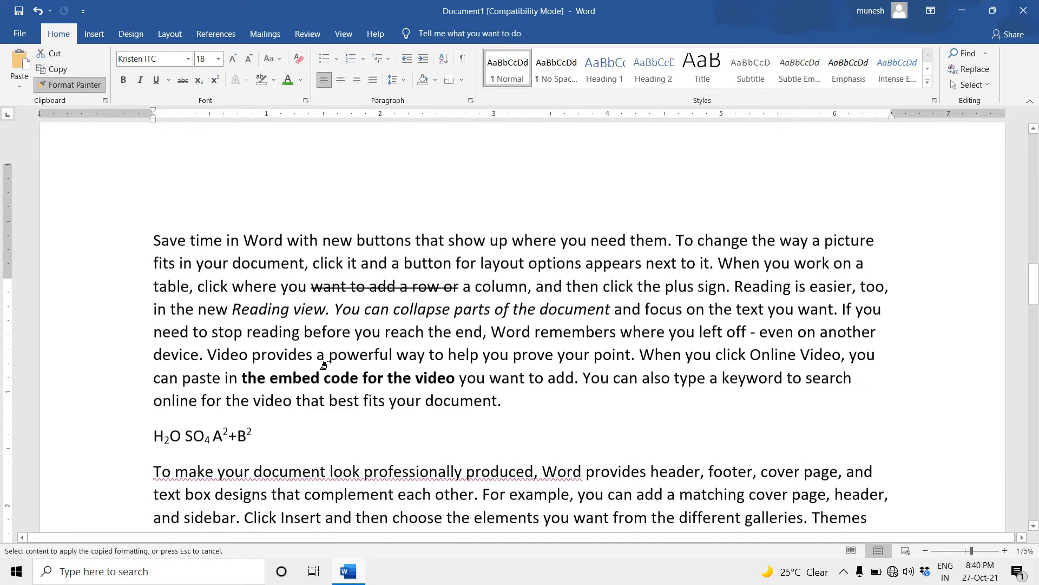
pyautogui.moveTo(202, 287); pyautogui.dragTo(322, 289)
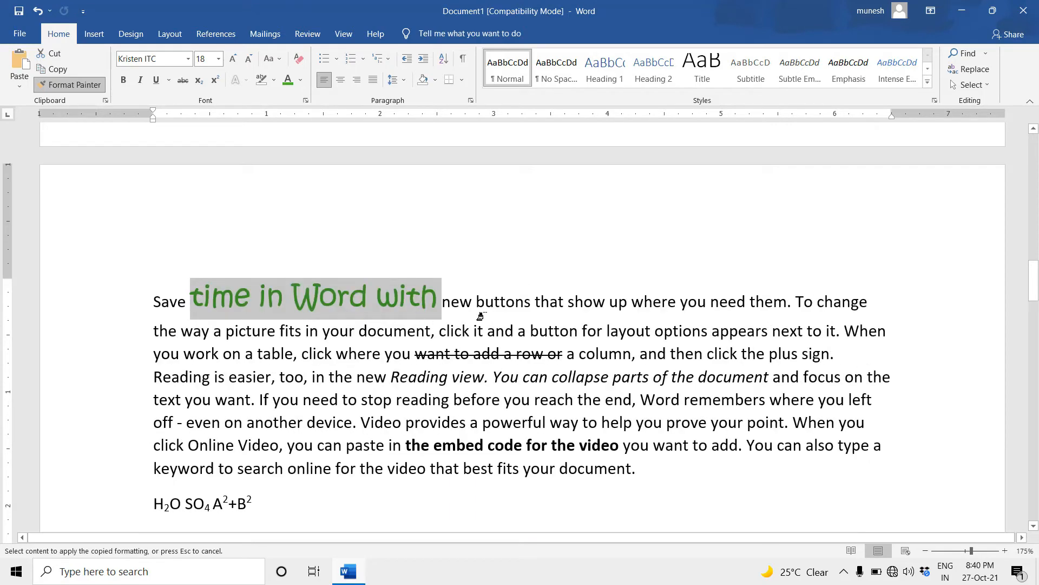
pyautogui.moveTo(476, 303); pyautogui.dragTo(640, 302)
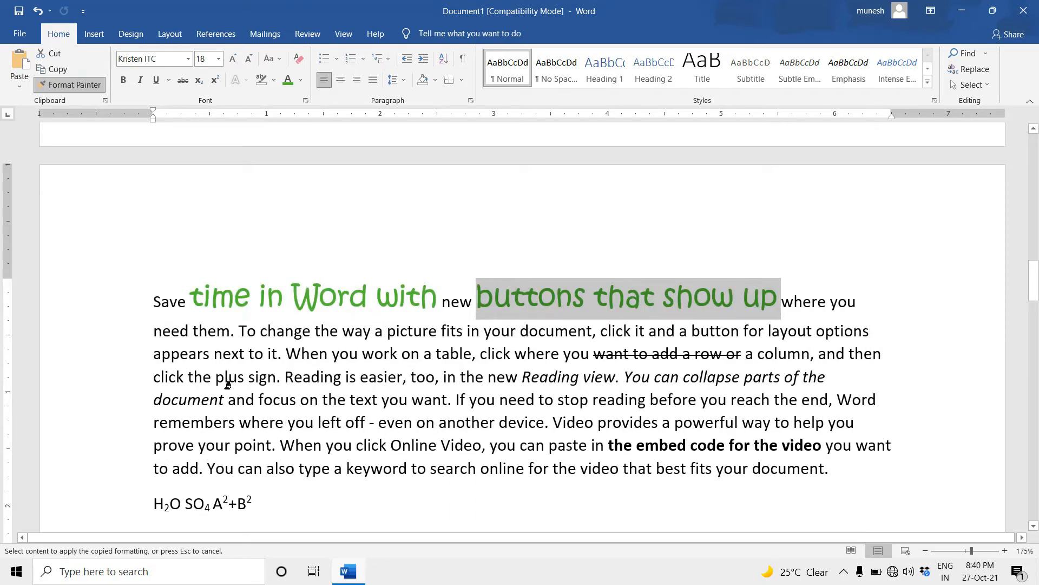
pyautogui.moveTo(285, 353); pyautogui.dragTo(418, 355)
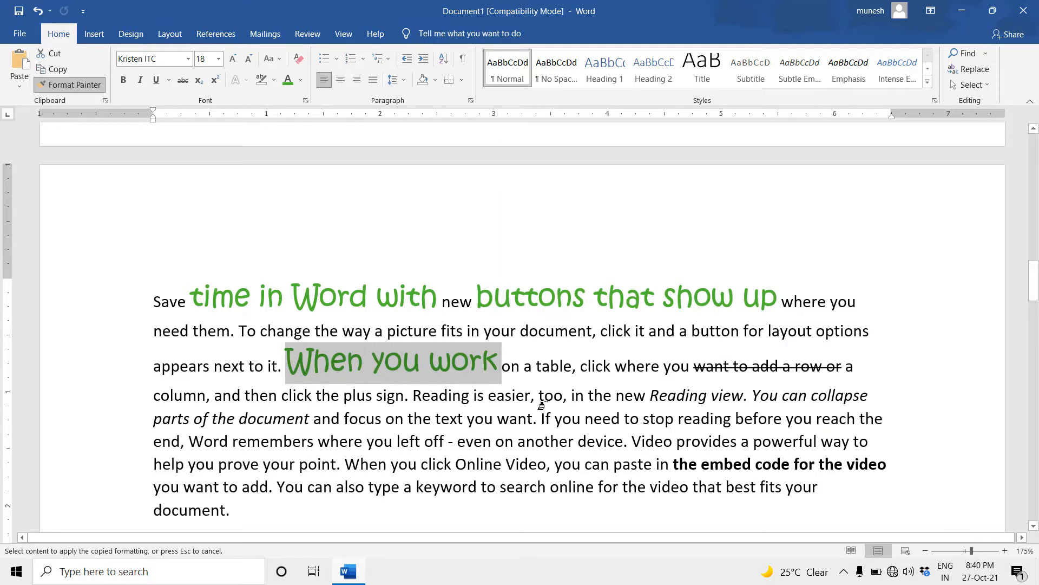
pyautogui.moveTo(563, 402); pyautogui.dragTo(700, 403)
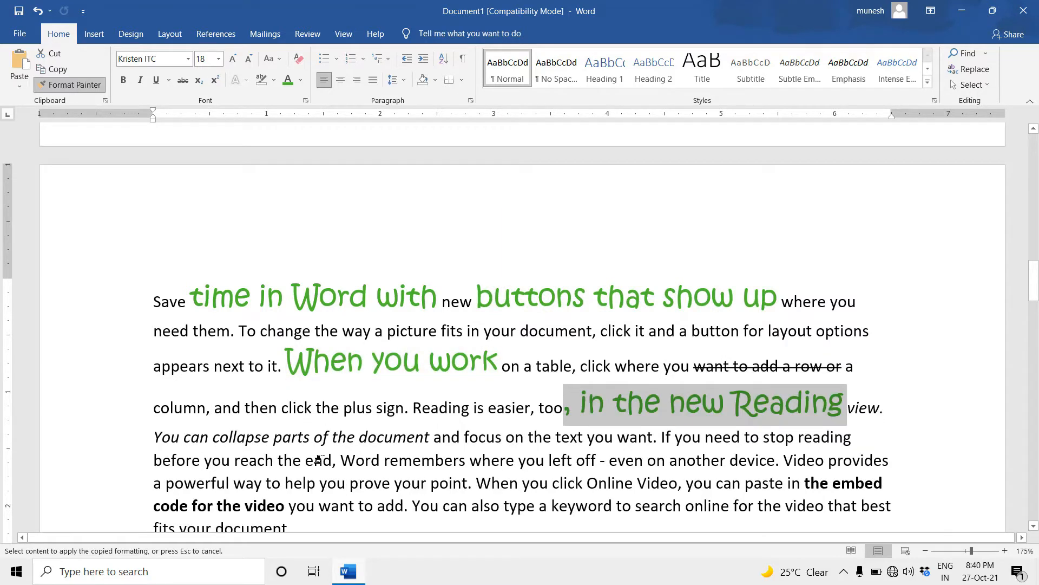
# Paint the green formatting onto "before you reach the", "Word remembers where" and "Video, you can paste in", and turn Format Painter off
pyautogui.moveTo(149, 460); pyautogui.dragTo(314, 460)
pyautogui.moveTo(489, 473); pyautogui.dragTo(665, 475)
pyautogui.scroll(-3, 245, 361)
pyautogui.moveTo(242, 358); pyautogui.dragTo(401, 358)
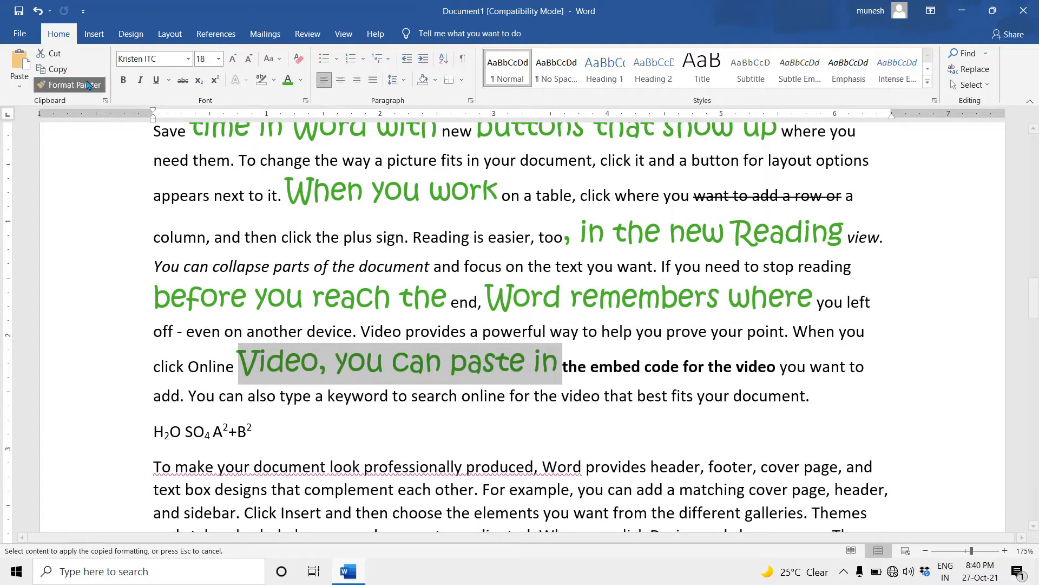
pyautogui.click(68, 87)
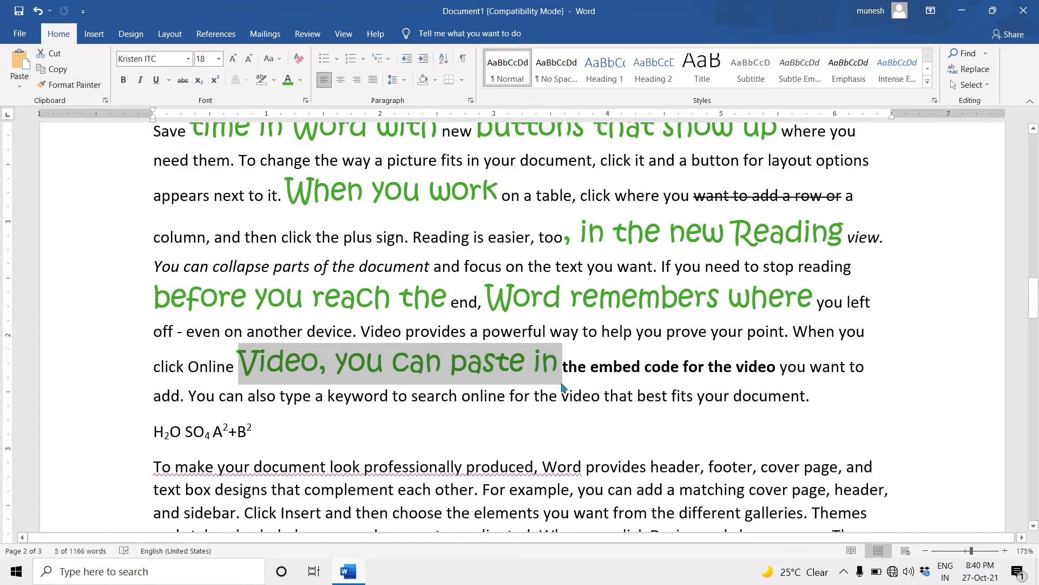
pyautogui.click(564, 366)
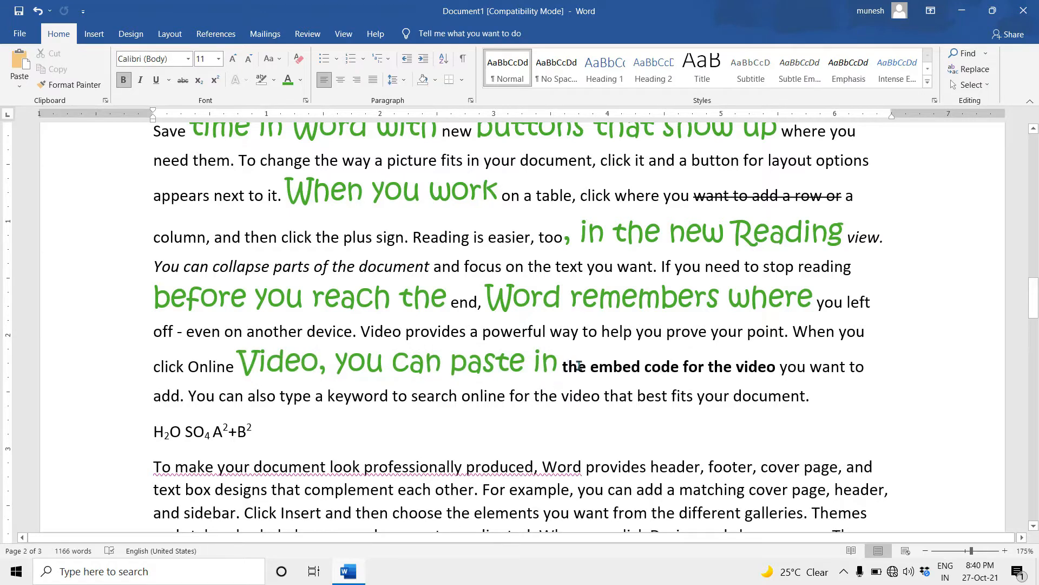
pyautogui.moveTo(563, 367); pyautogui.dragTo(779, 366)
pyautogui.click(254, 432)
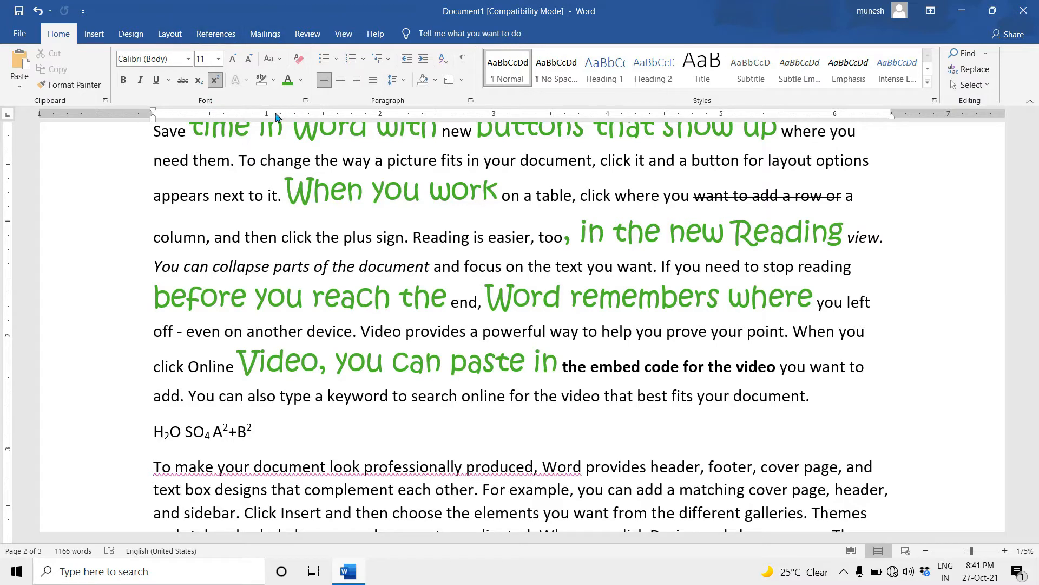
pyautogui.scroll(-5, 348, 285)
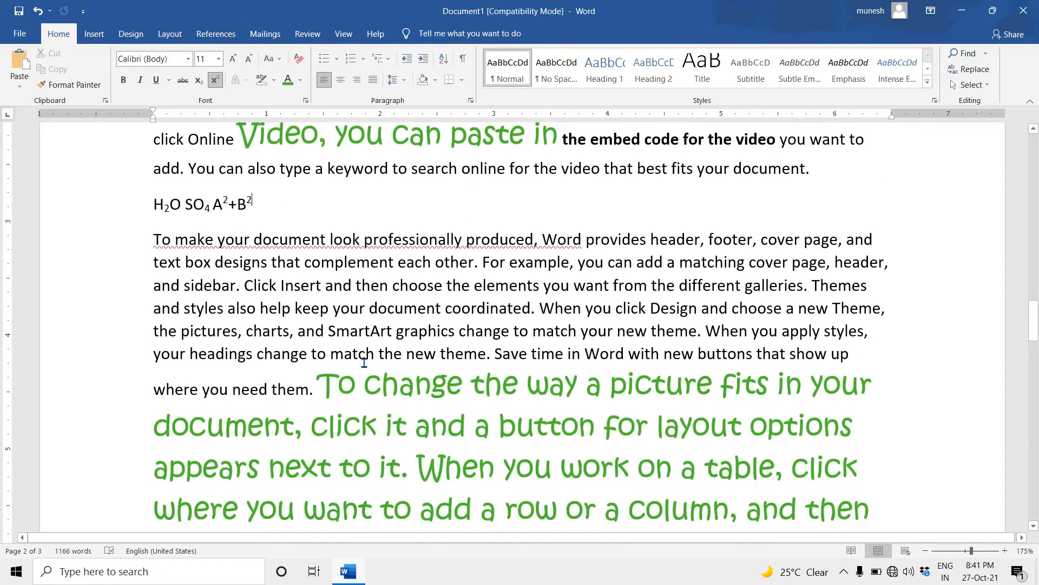
# In the Font dialog, try Bahnschrift SemiBold Condensed, Bahnschrift SemiCondensed and Bodoni MT Poster Compressed as the Latin text font
pyautogui.click(307, 102)
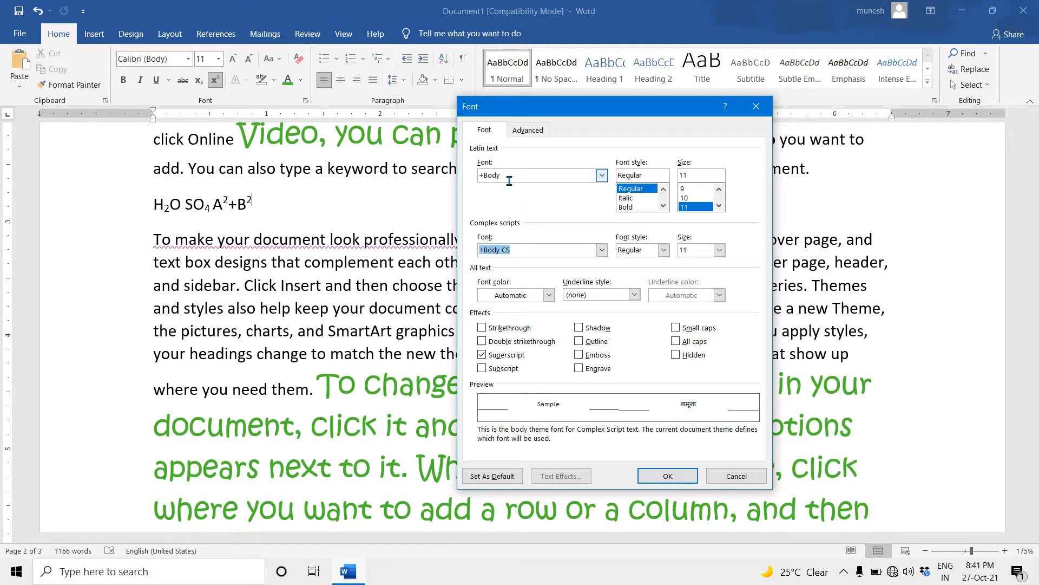
pyautogui.click(602, 175)
pyautogui.scroll(-5, 518, 217)
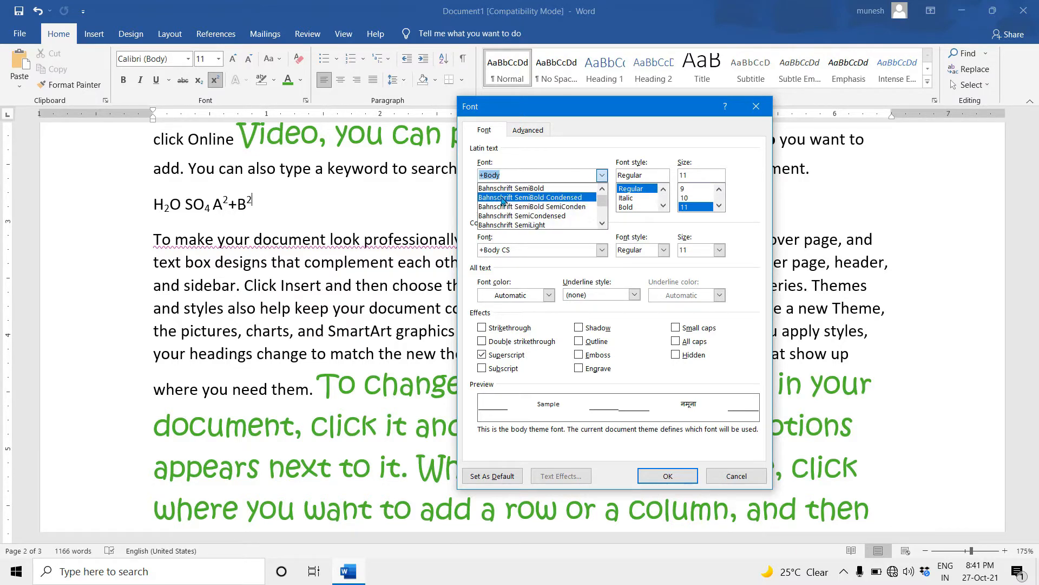
pyautogui.click(503, 198)
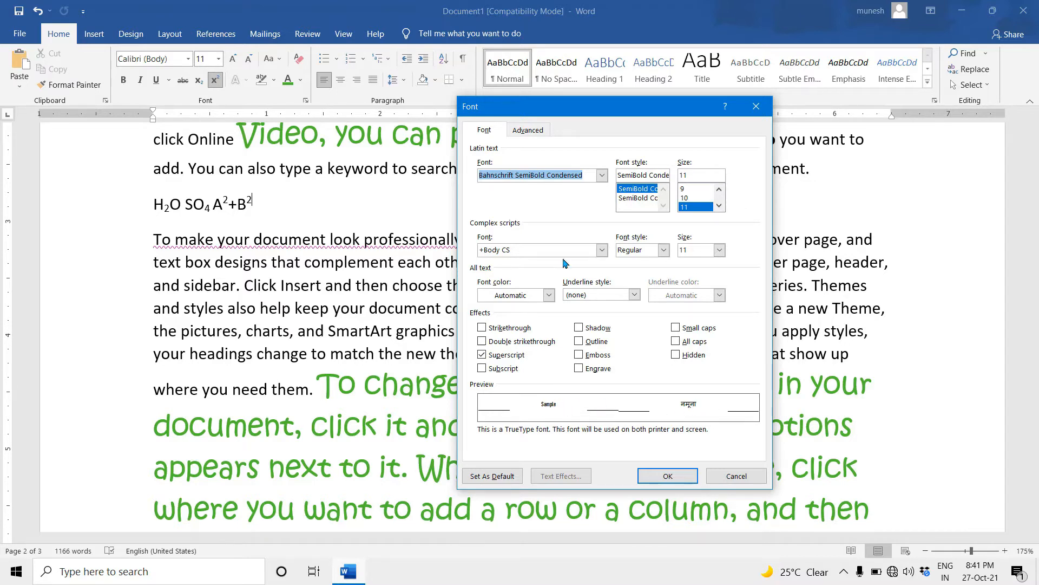
pyautogui.click(601, 176)
pyautogui.click(506, 216)
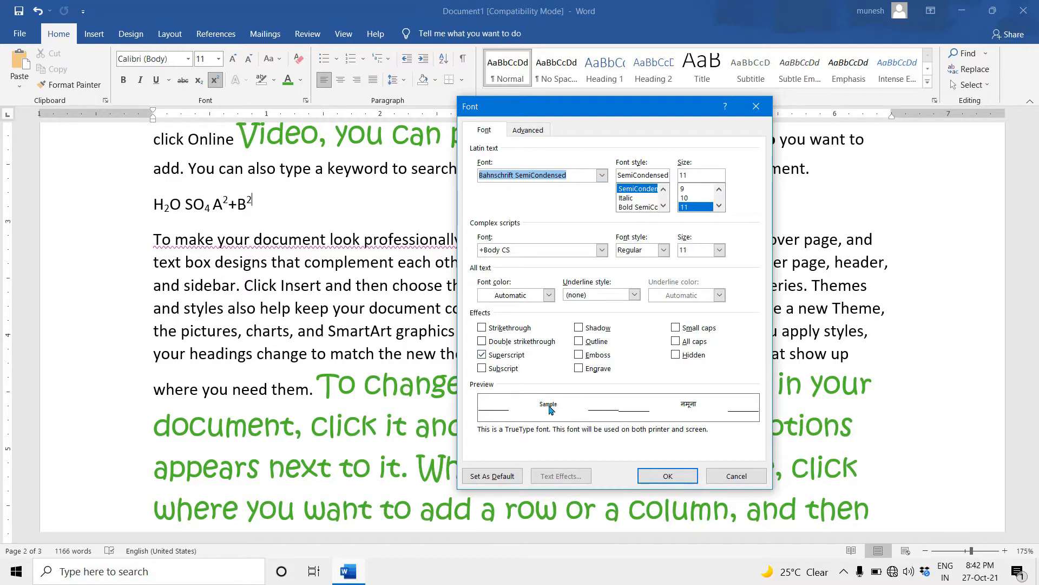
pyautogui.click(601, 175)
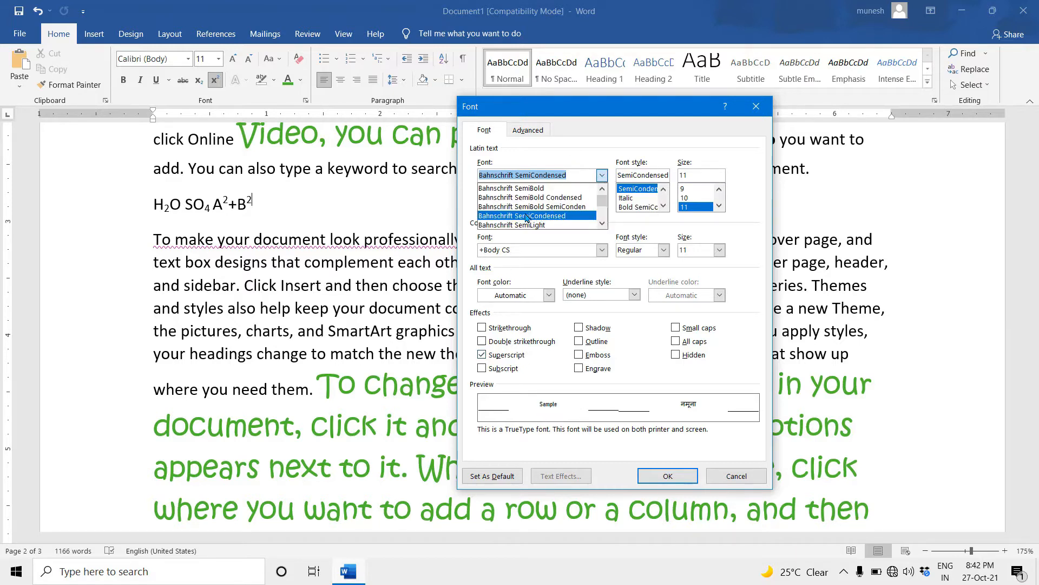
pyautogui.scroll(-5, 527, 218)
pyautogui.click(508, 206)
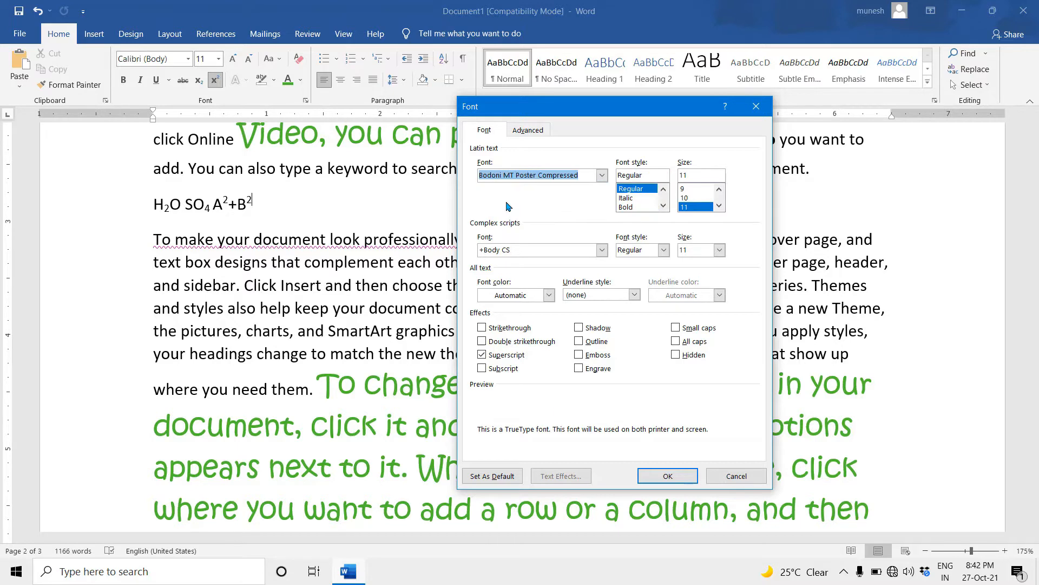
# Try the Bold font style with sizes 20, 72 and 36, and discard the Font dialog changes
pyautogui.click(626, 201)
pyautogui.click(627, 207)
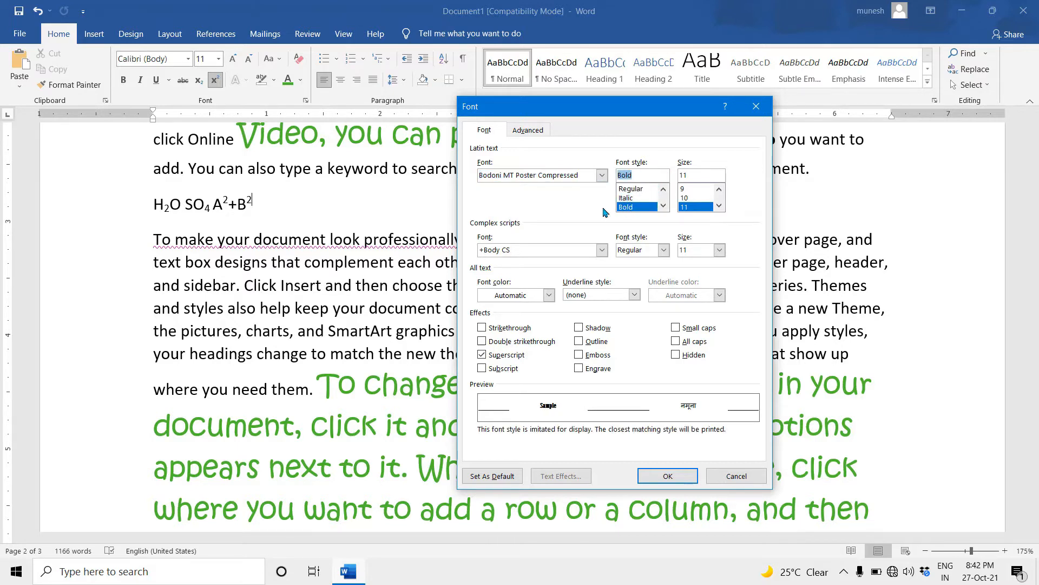
pyautogui.click(720, 206)
pyautogui.click(719, 206)
pyautogui.click(691, 207)
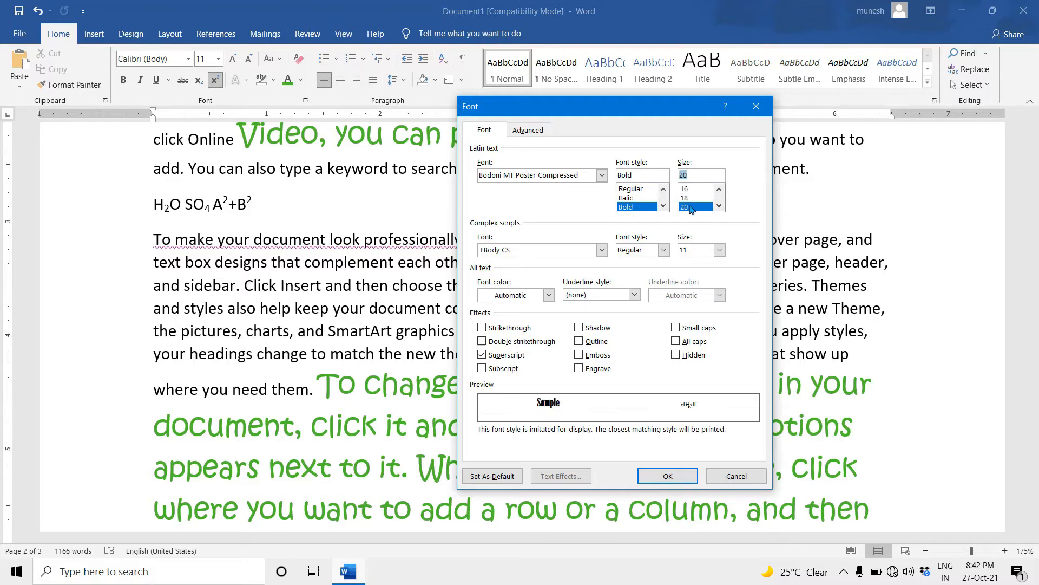
pyautogui.click(719, 206)
pyautogui.click(720, 206)
pyautogui.click(692, 207)
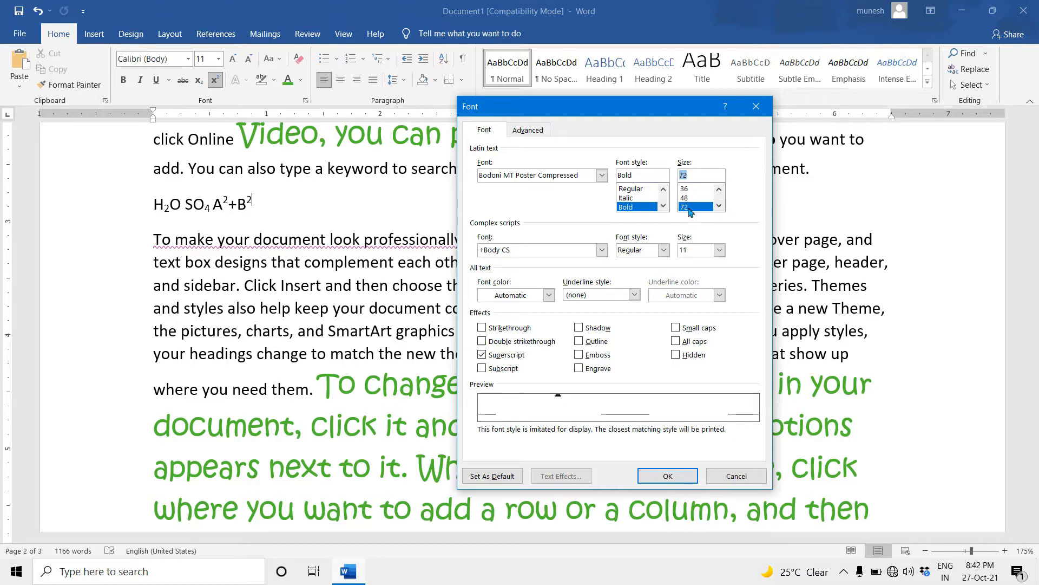
pyautogui.click(683, 189)
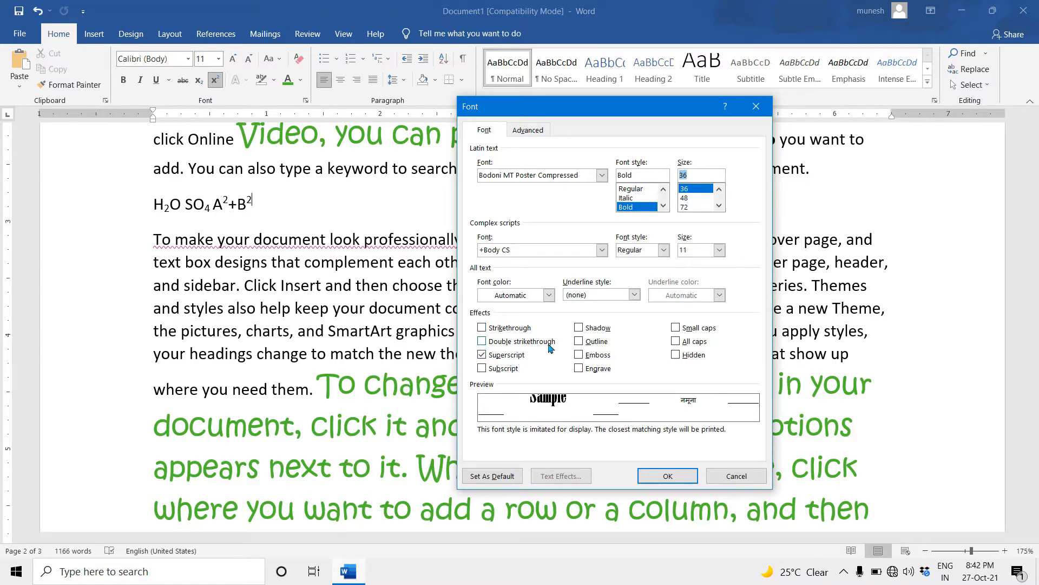
pyautogui.click(735, 476)
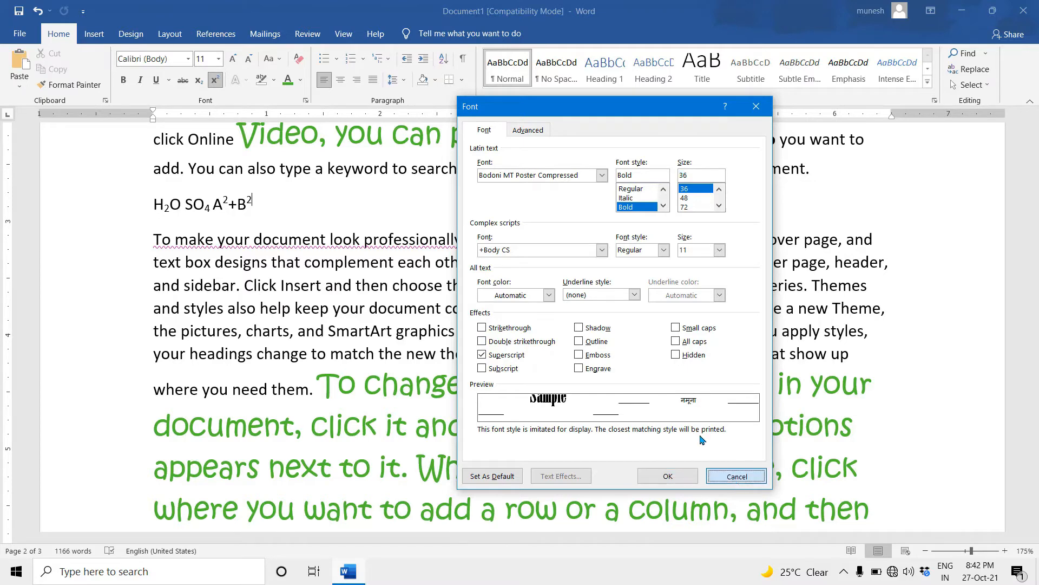
# Apply double strikethrough to "to help you prove your" in the green text on page 3
pyautogui.scroll(-8, 536, 327)
pyautogui.scroll(-8, 534, 325)
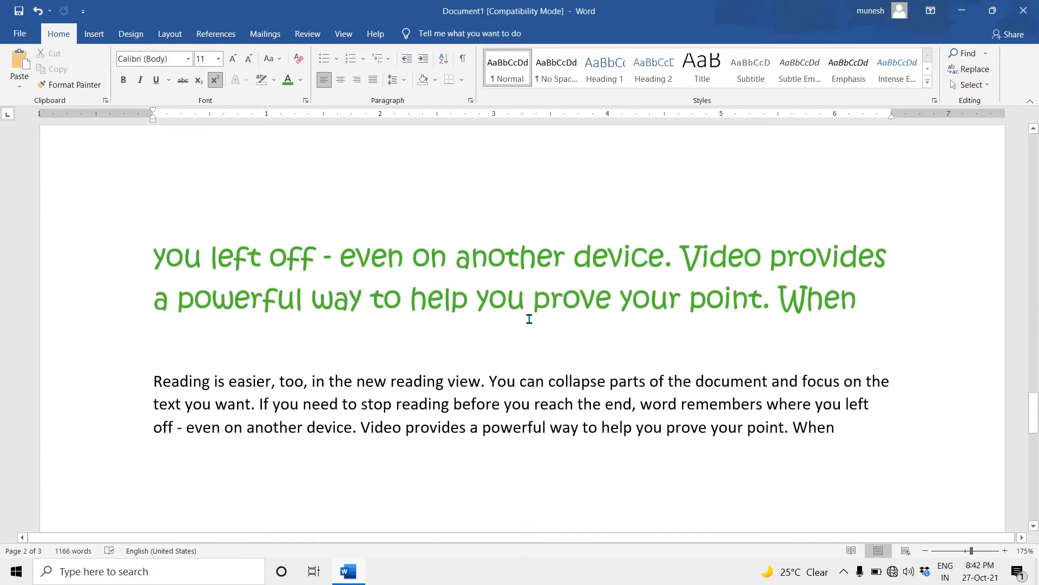
pyautogui.scroll(3, 531, 316)
pyautogui.moveTo(400, 303); pyautogui.dragTo(689, 311)
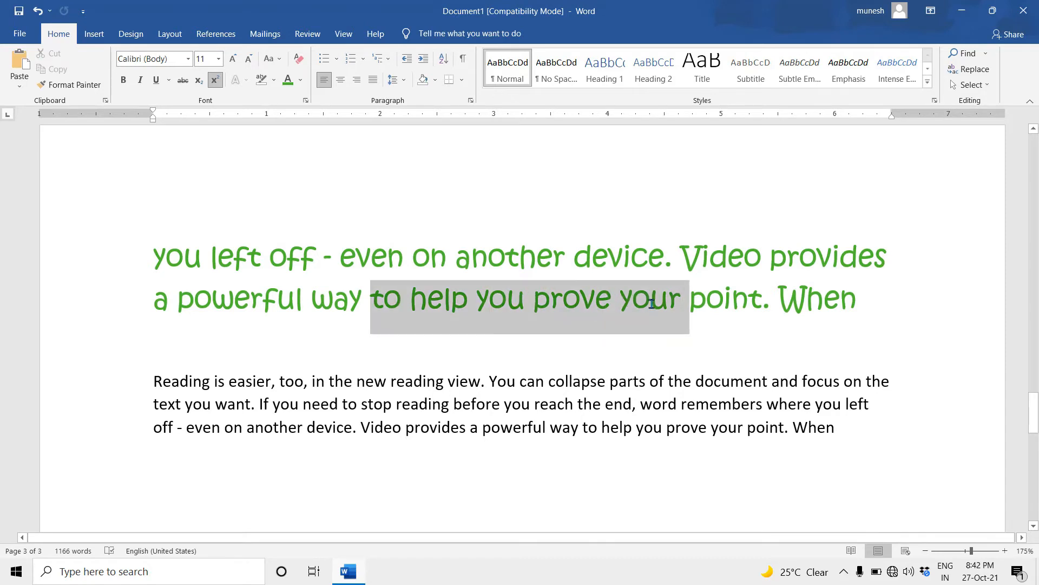
pyautogui.click(306, 101)
pyautogui.moveTo(547, 105); pyautogui.dragTo(711, 79)
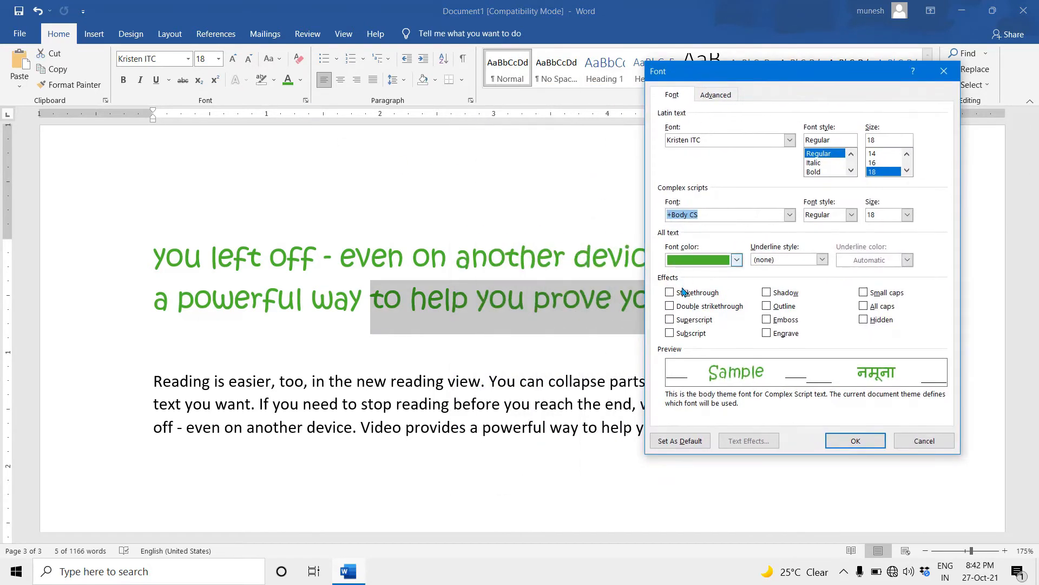
pyautogui.click(670, 307)
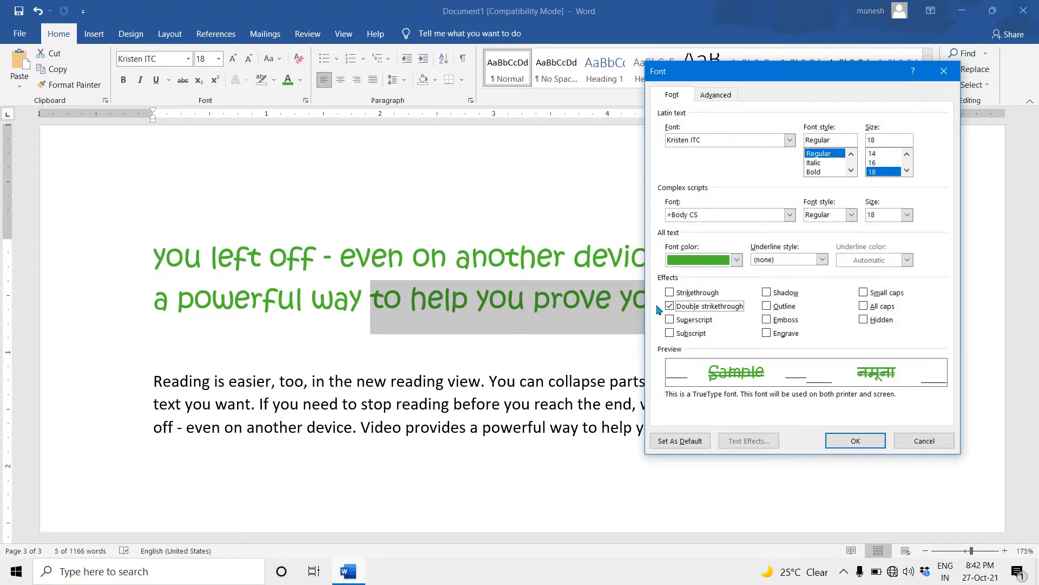
pyautogui.click(854, 443)
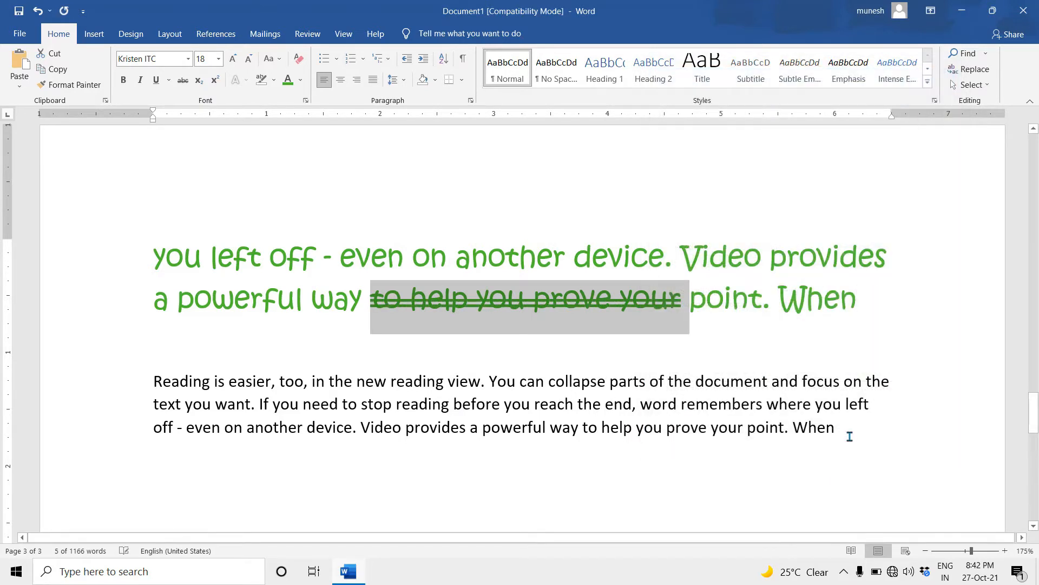
pyautogui.click(382, 309)
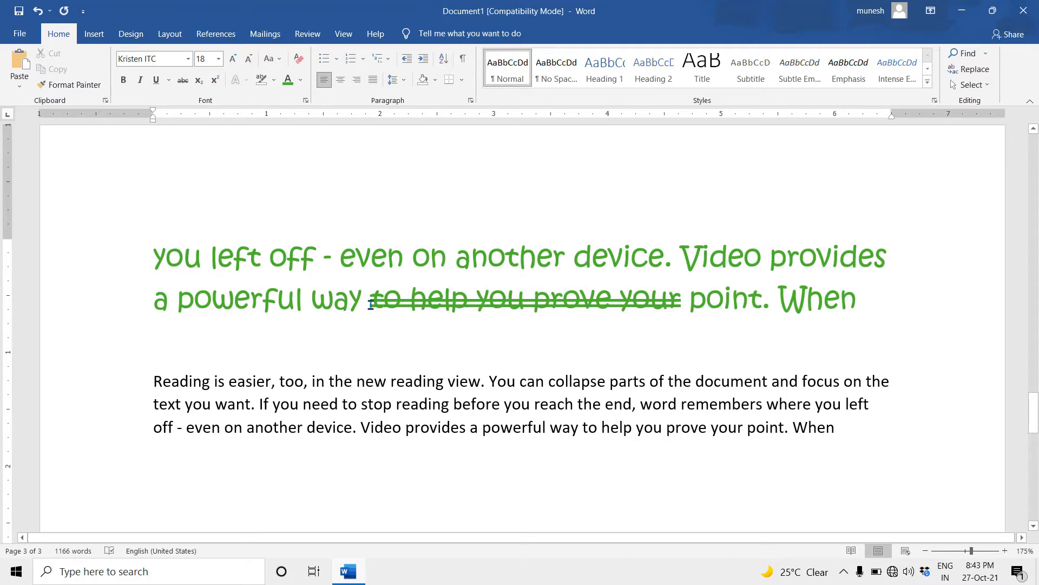
pyautogui.moveTo(372, 308); pyautogui.dragTo(683, 309)
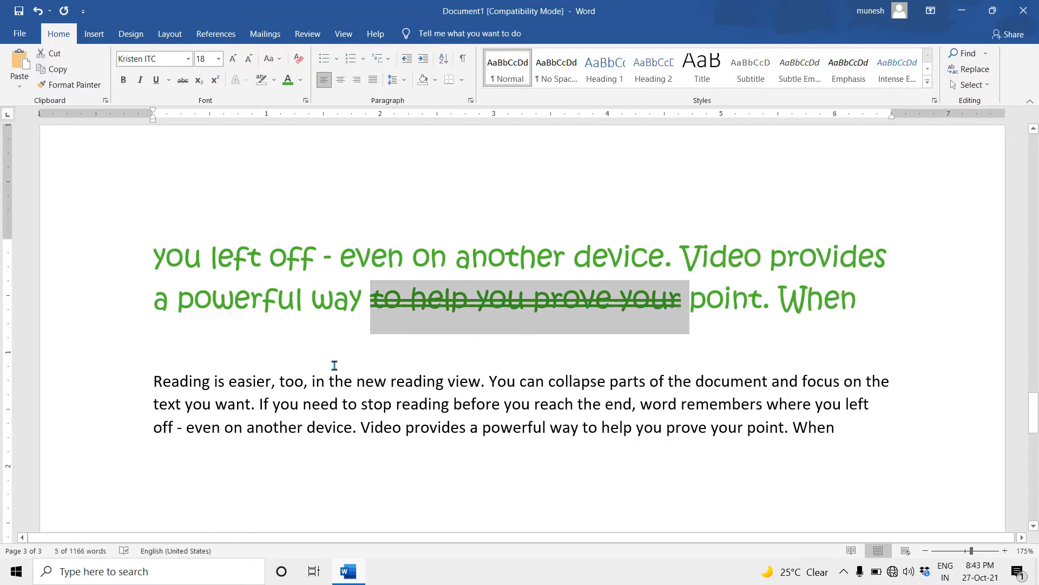
# Open the Font dialog for the words "Reading is easier, too, in the new" in the black paragraph on page 3
pyautogui.moveTo(155, 382); pyautogui.dragTo(375, 388)
pyautogui.click(305, 100)
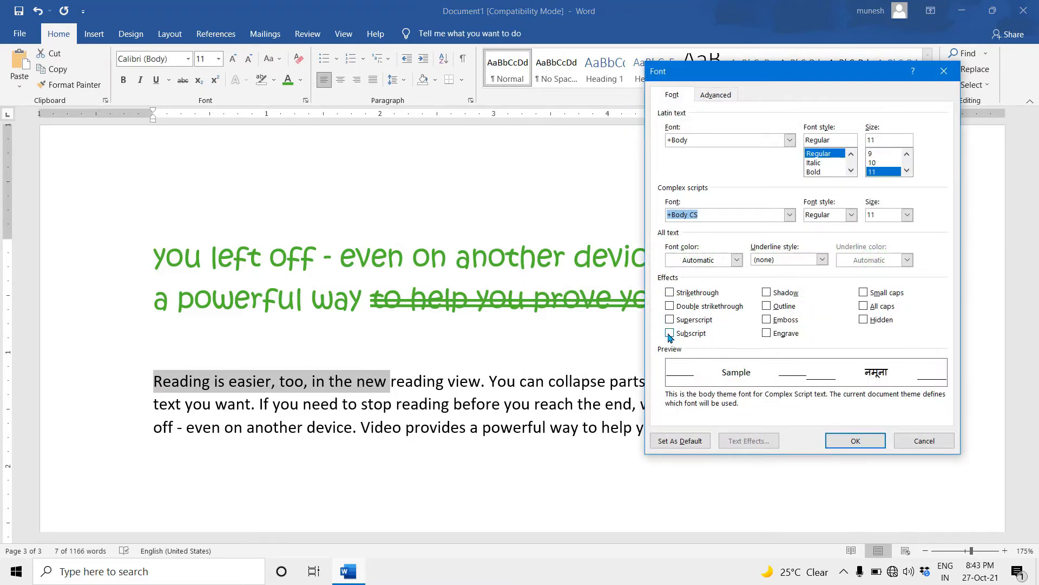
# Try the Superscript, Subscript and Shadow effects on the selected words, switching each one off again
pyautogui.click(670, 320)
pyautogui.click(669, 333)
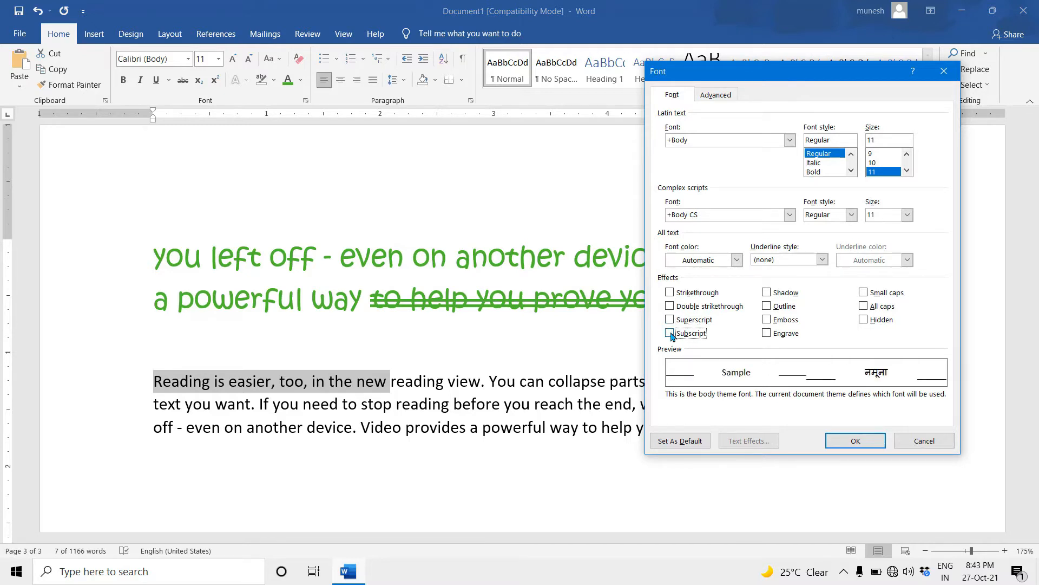
pyautogui.click(670, 333)
pyautogui.click(767, 293)
pyautogui.click(767, 294)
pyautogui.click(767, 293)
pyautogui.click(768, 293)
# Format "Reading is easier, too, in the new" as bold, size 20, with the Outline effect
pyautogui.click(828, 172)
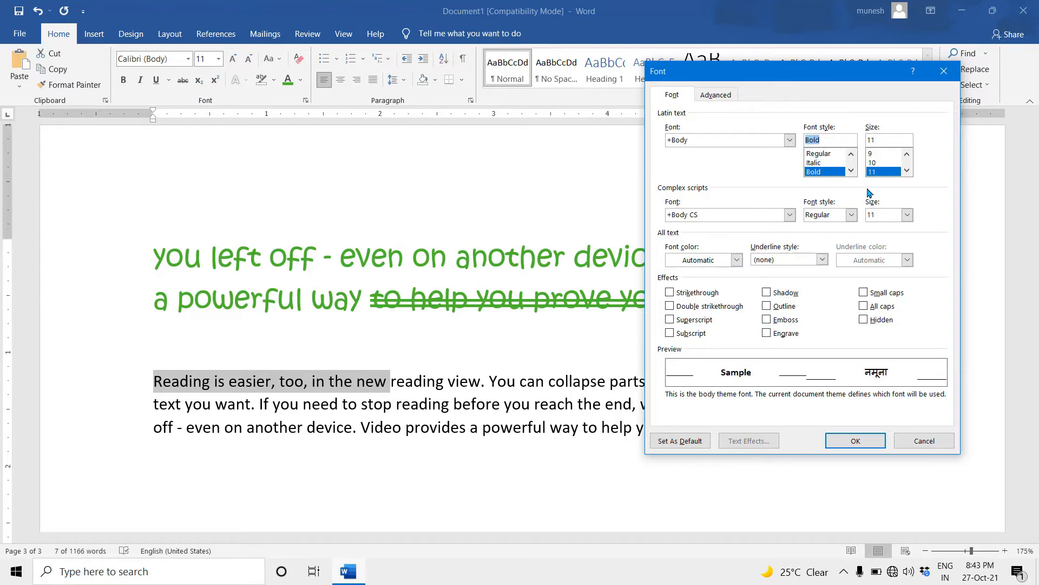
pyautogui.click(907, 171)
pyautogui.click(883, 172)
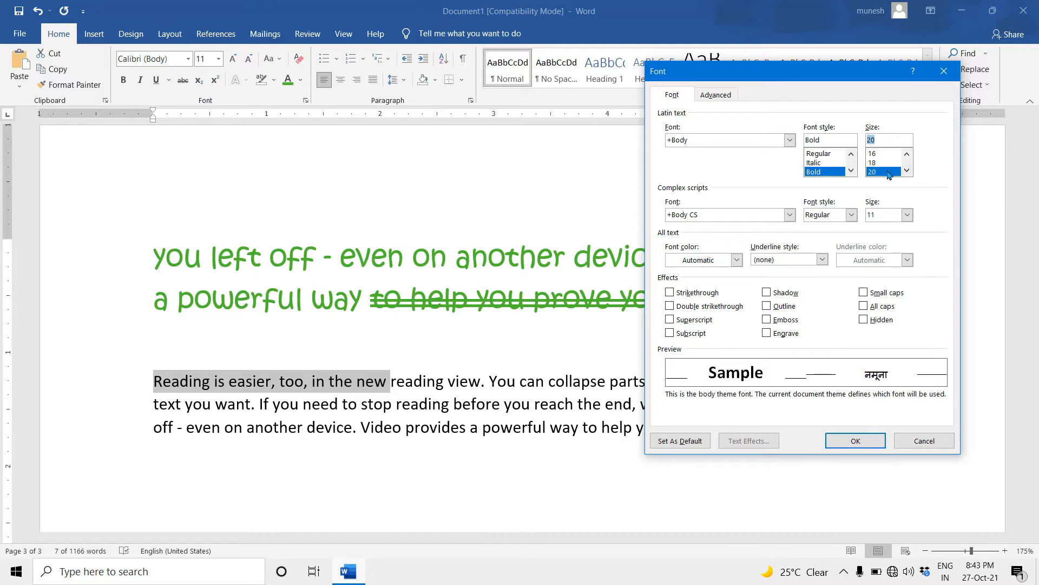
pyautogui.click(768, 306)
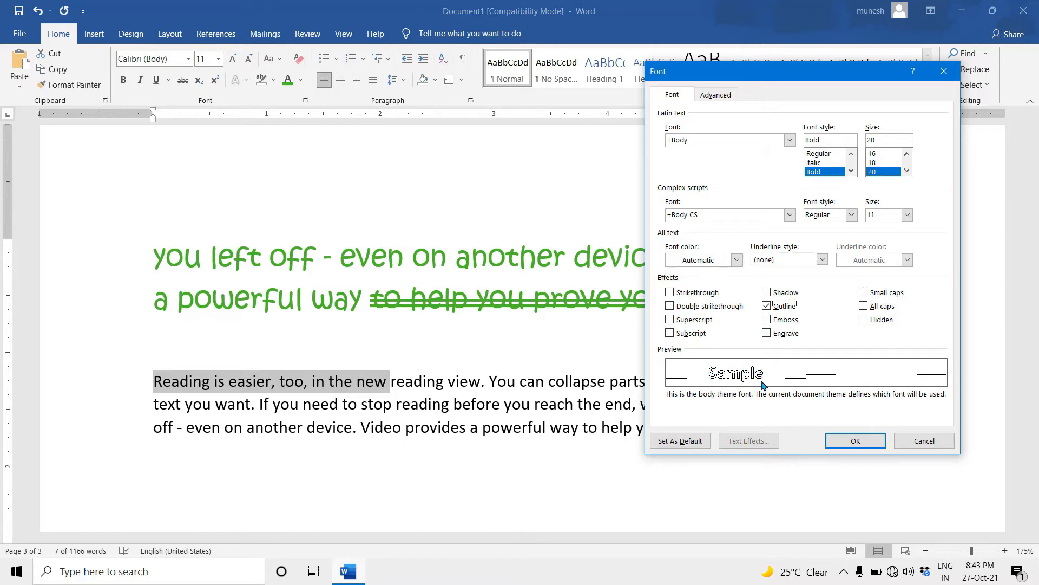
pyautogui.click(838, 440)
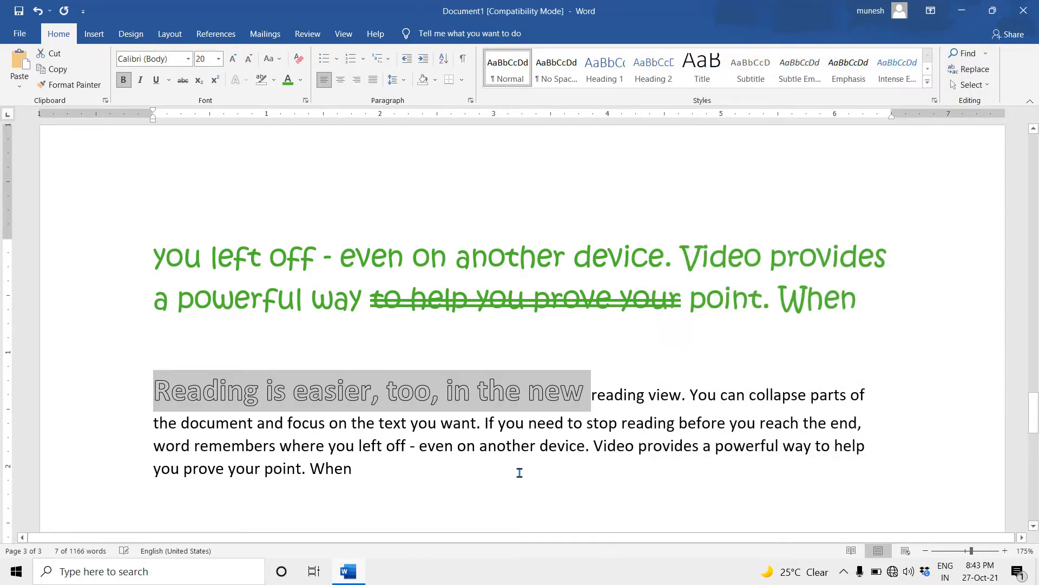
pyautogui.click(232, 397)
pyautogui.moveTo(156, 394); pyautogui.dragTo(552, 409)
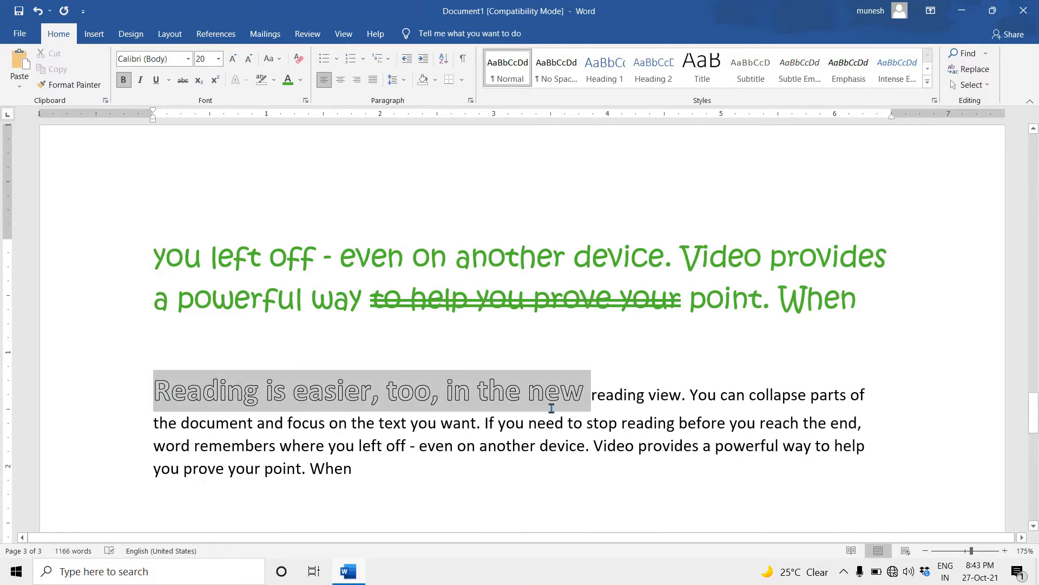
# Apply the Emboss effect to "reading view. You can collapse parts of" in the black paragraph on page 3
pyautogui.click(596, 407)
pyautogui.moveTo(594, 396); pyautogui.dragTo(863, 396)
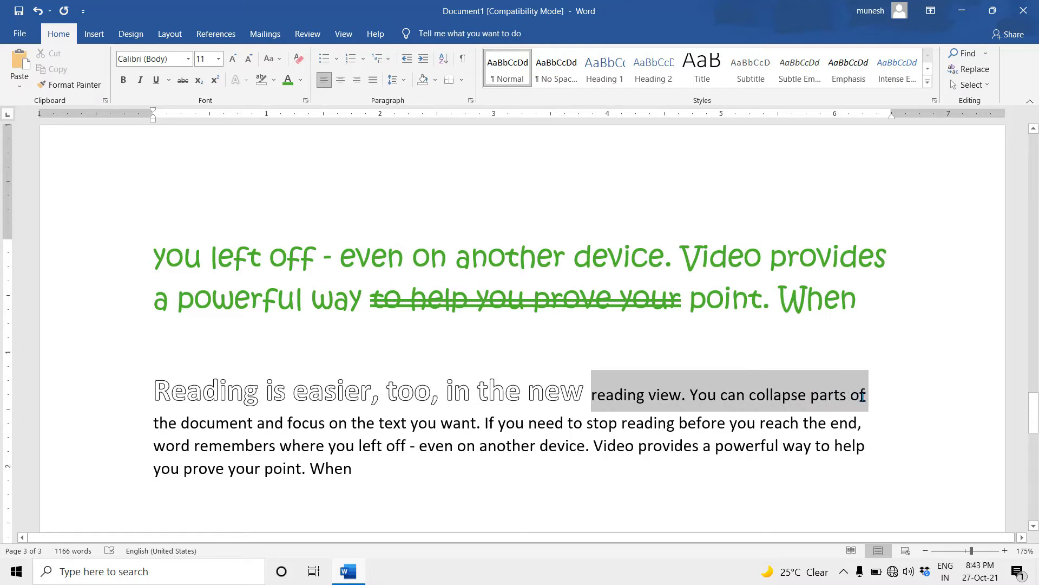
pyautogui.click(306, 100)
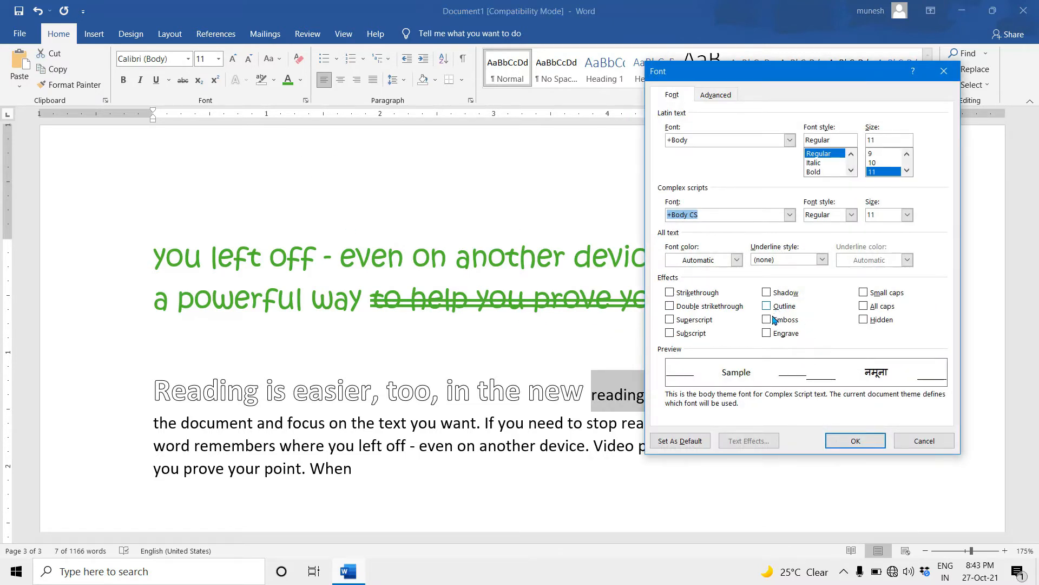
pyautogui.click(771, 321)
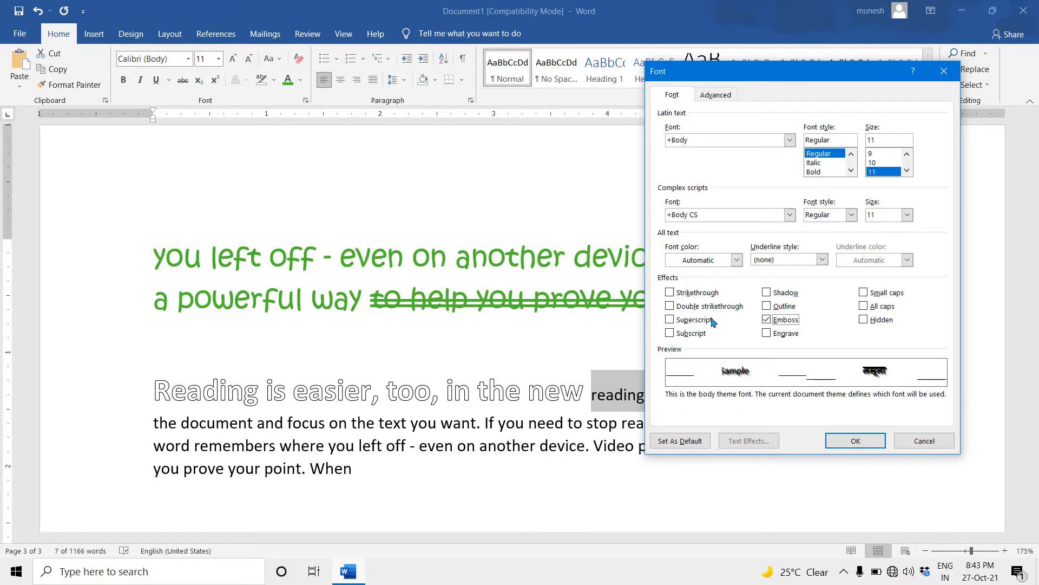
pyautogui.click(838, 447)
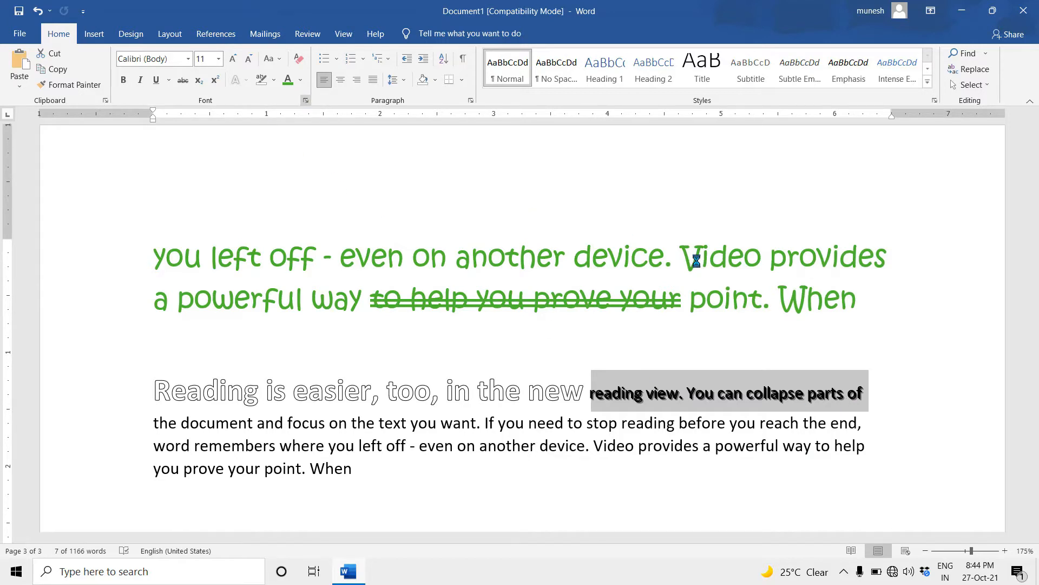
# Change the effect on the selected words from Emboss to Engrave
pyautogui.hotkey('ctrl', 'd')
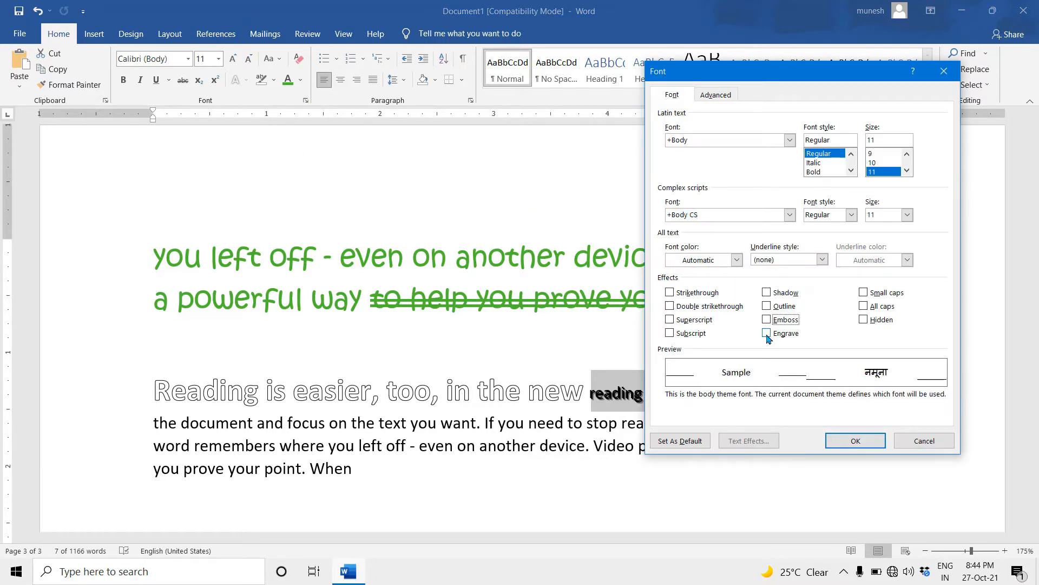
pyautogui.click(766, 334)
pyautogui.click(846, 441)
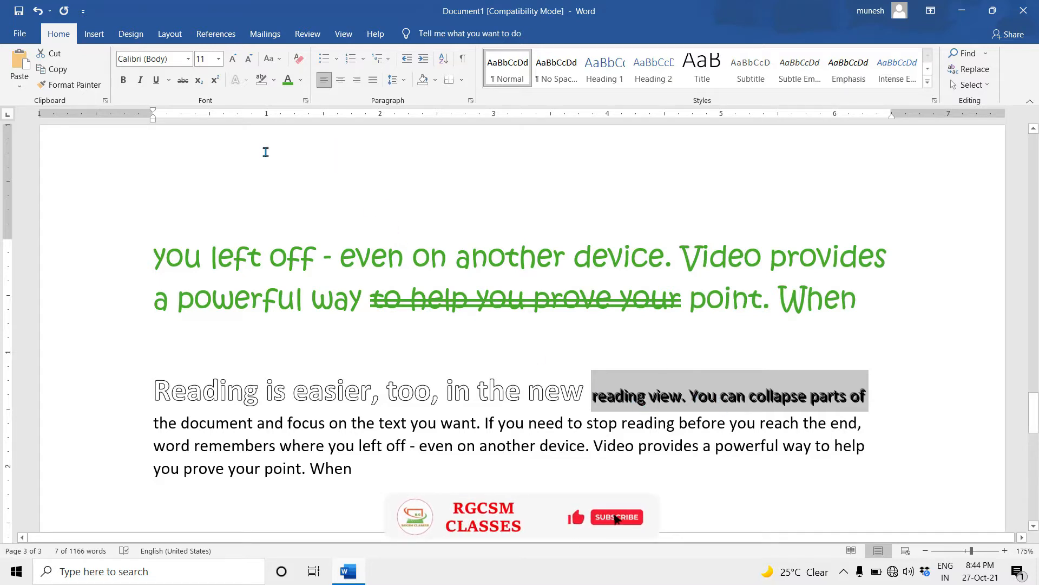
# Replace the Engrave effect on the selected words with Small caps and set their font size to 22
pyautogui.click(305, 100)
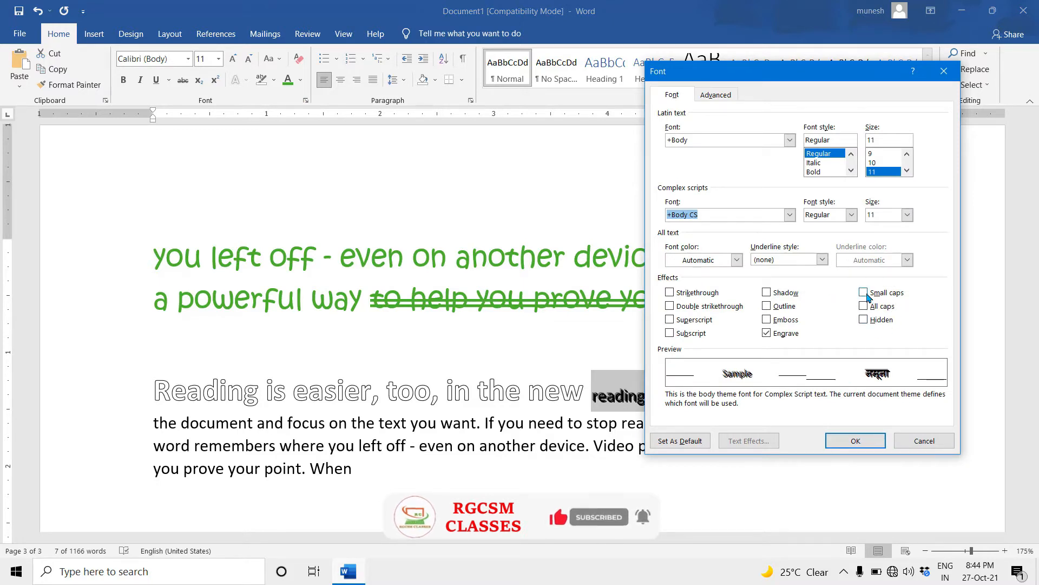
pyautogui.click(766, 333)
pyautogui.click(906, 170)
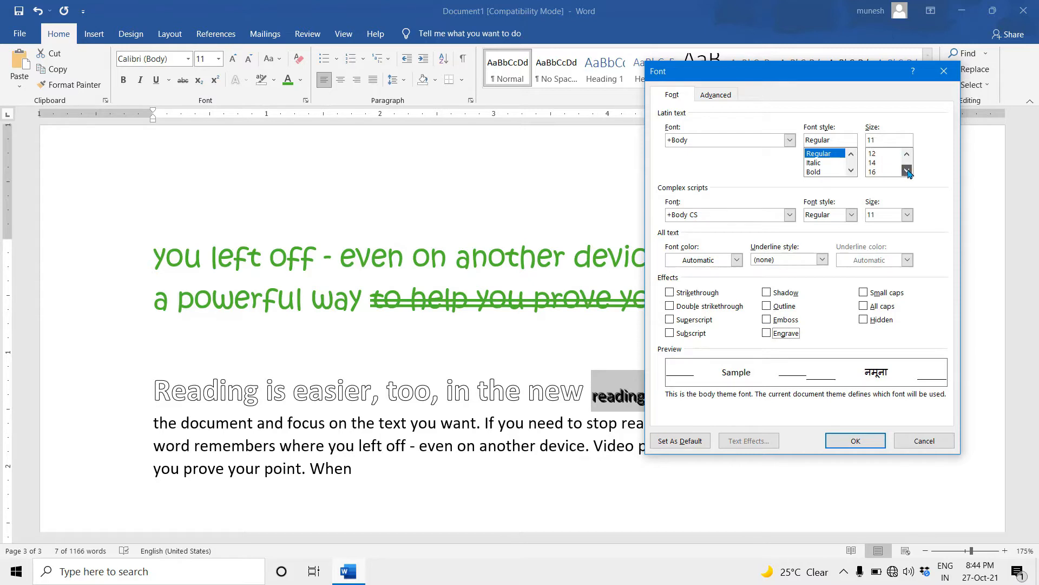
pyautogui.click(907, 170)
pyautogui.click(907, 170)
pyautogui.click(907, 170)
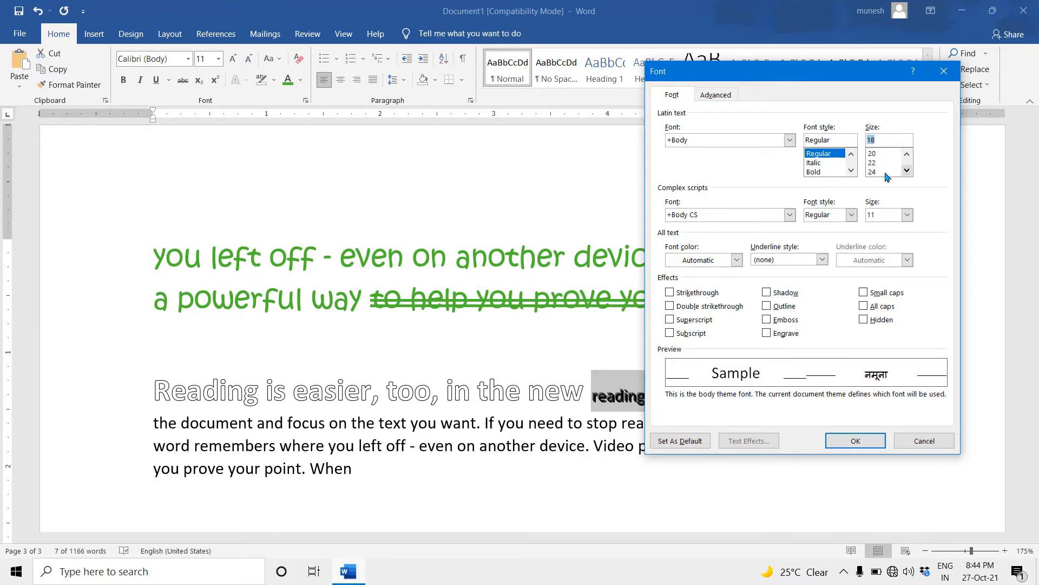
pyautogui.click(880, 163)
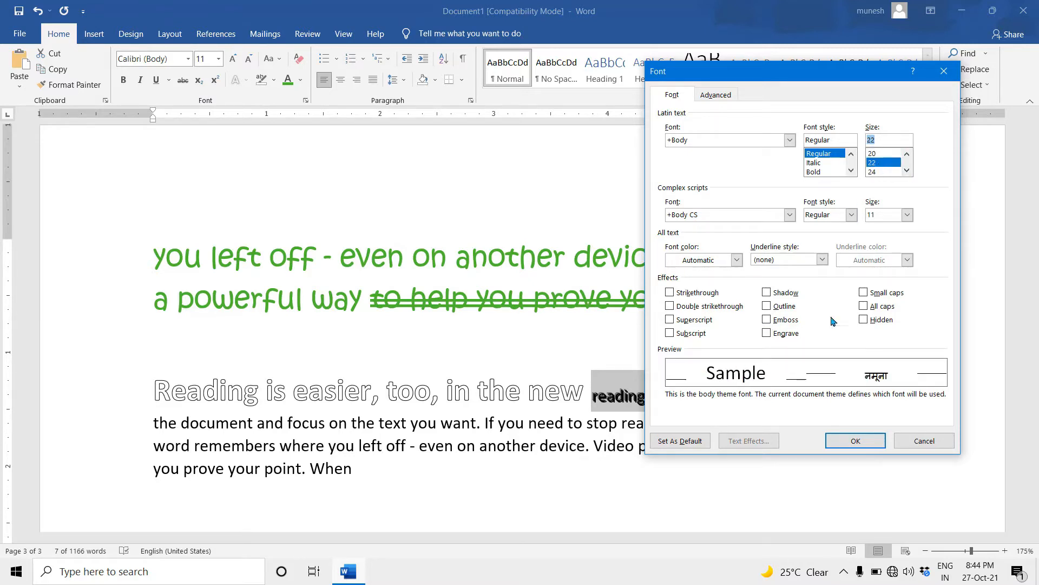
pyautogui.click(864, 293)
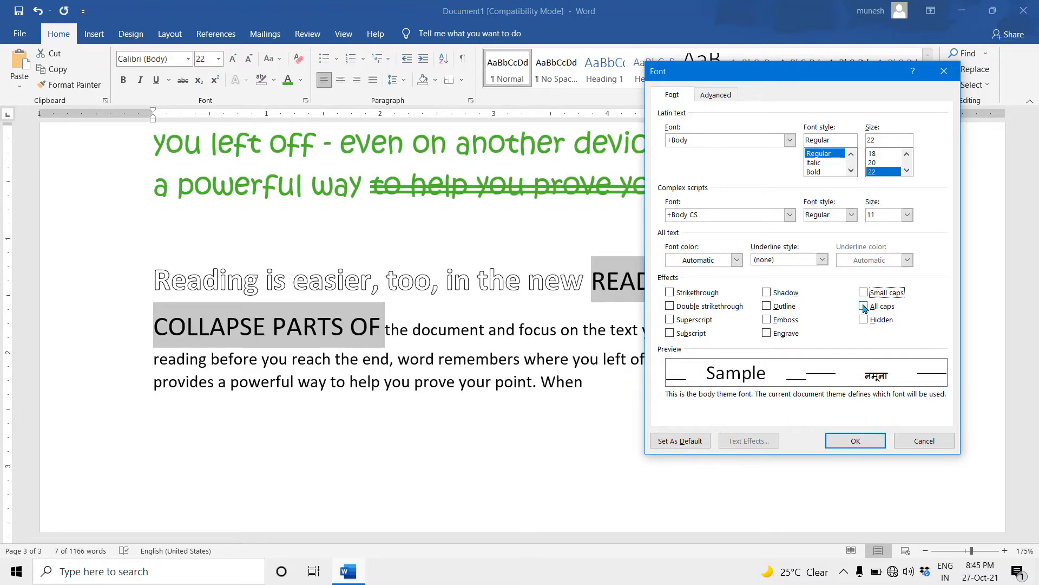
# Try the All caps effect on the selected words, view the advanced character spacing settings, and discard the change
pyautogui.click(864, 306)
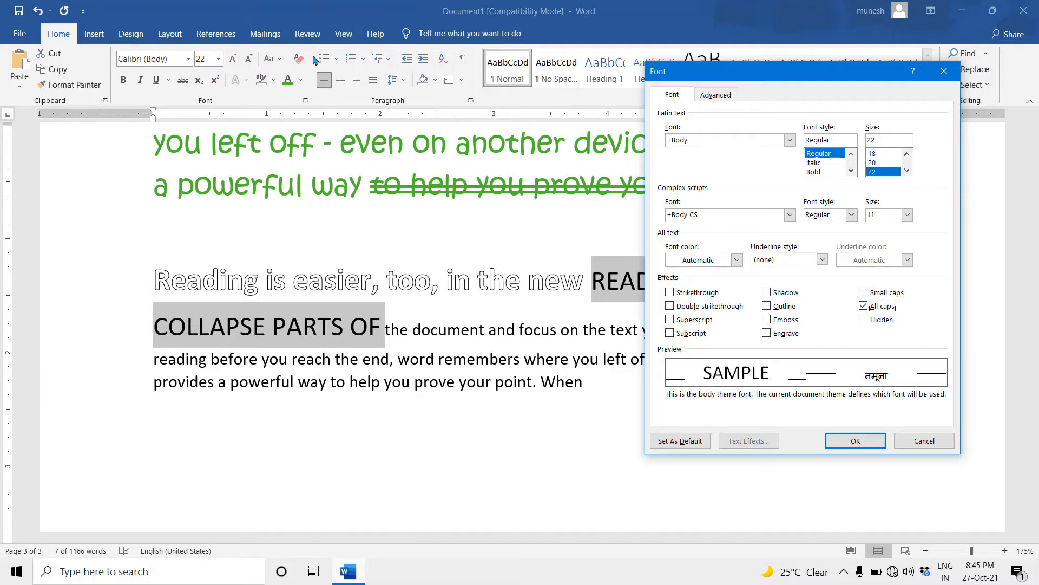
pyautogui.click(709, 96)
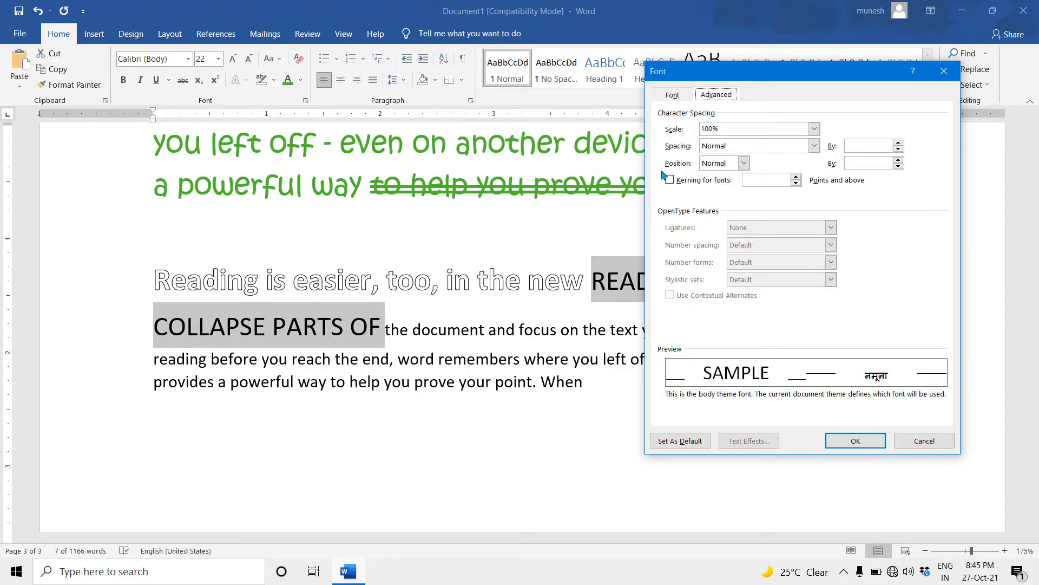
pyautogui.click(926, 439)
# Scale the characters to 200% in the last paragraph from "look professionally produced" through "different galleries."
pyautogui.scroll(-10, 520, 388)
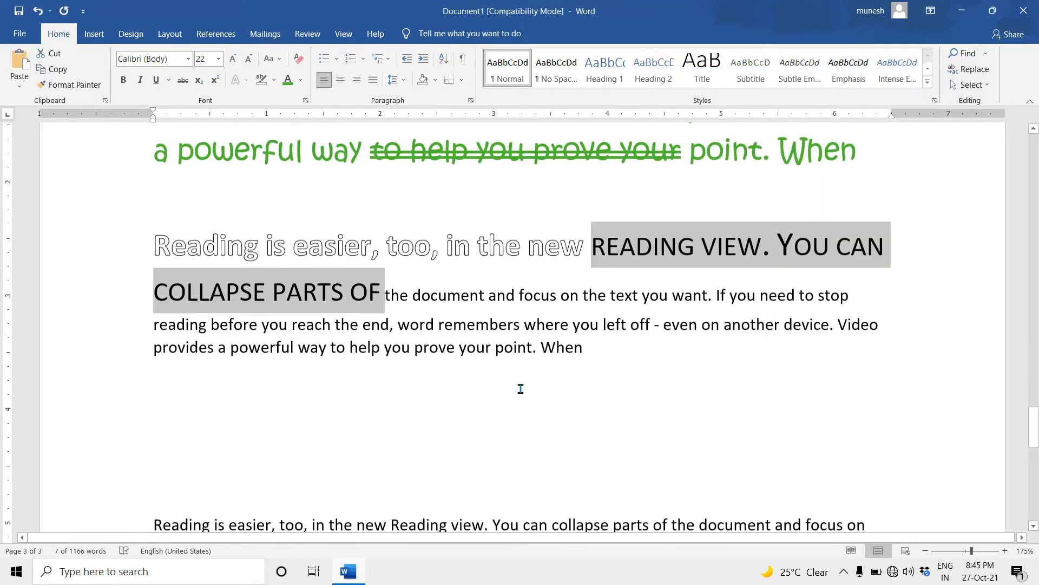
pyautogui.scroll(2, 453, 363)
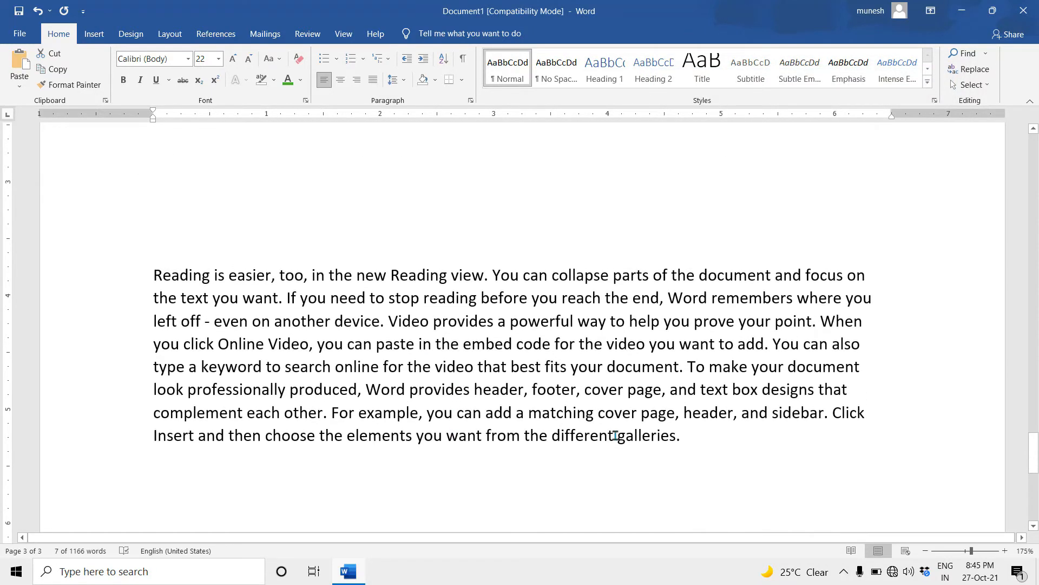
pyautogui.moveTo(692, 447); pyautogui.dragTo(166, 400)
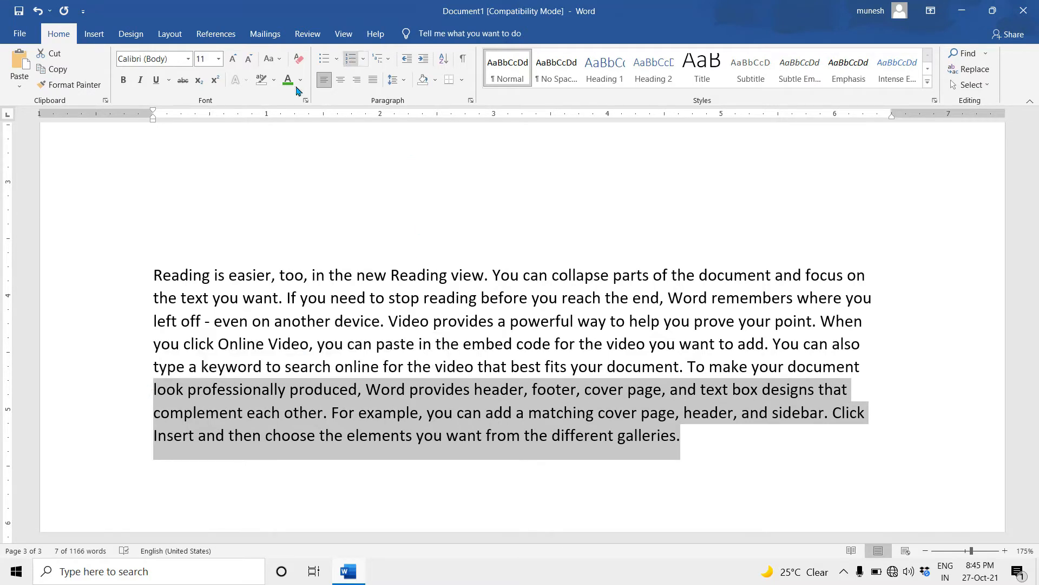
pyautogui.click(305, 101)
pyautogui.click(718, 95)
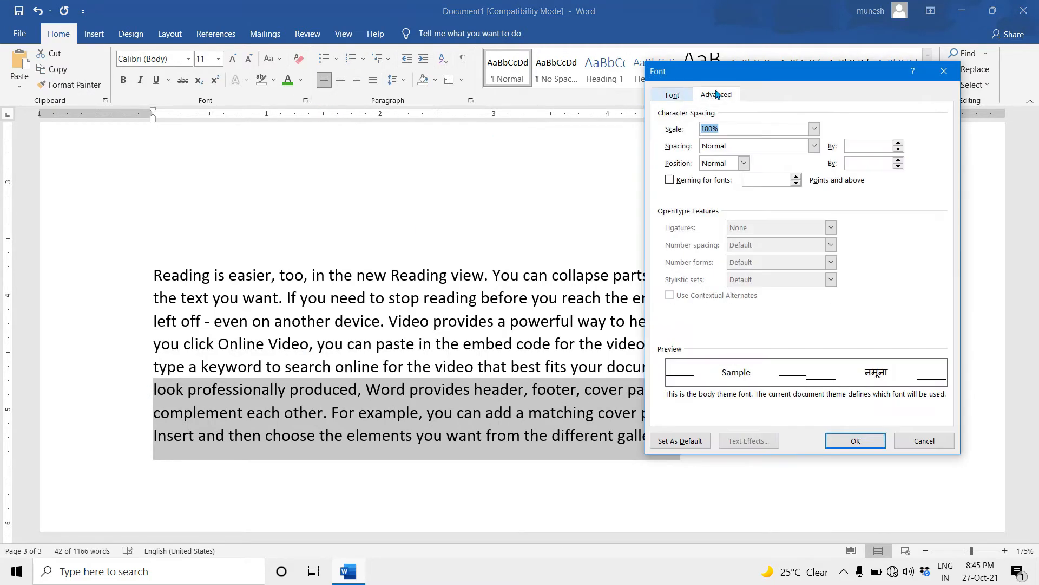
pyautogui.click(720, 95)
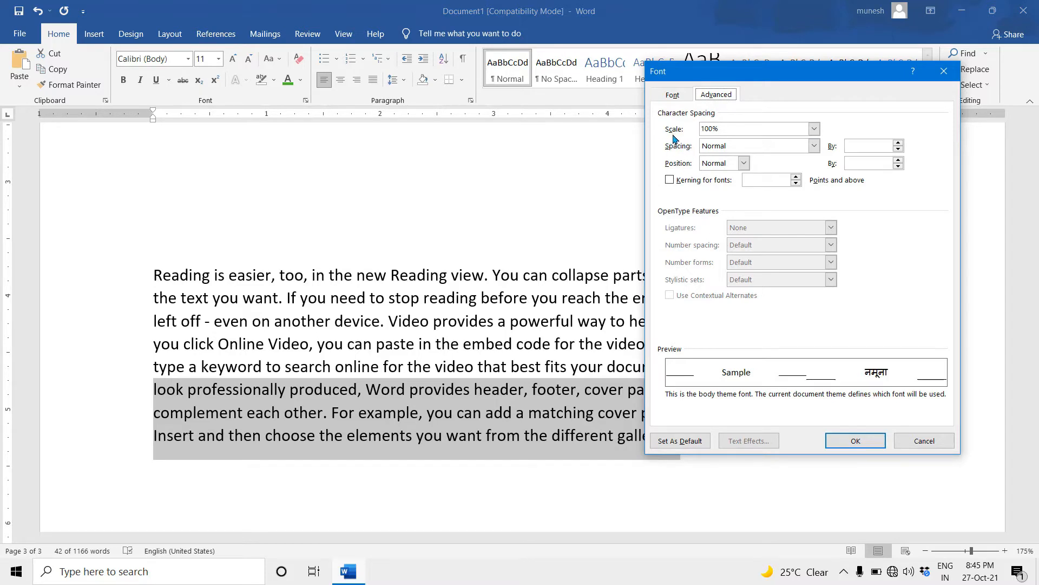
pyautogui.click(814, 129)
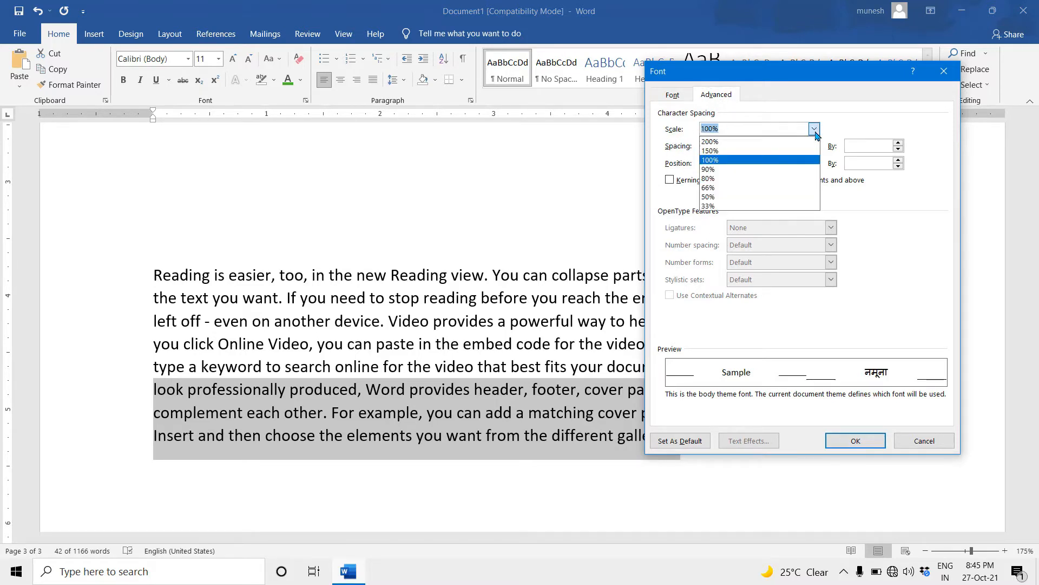
pyautogui.click(710, 142)
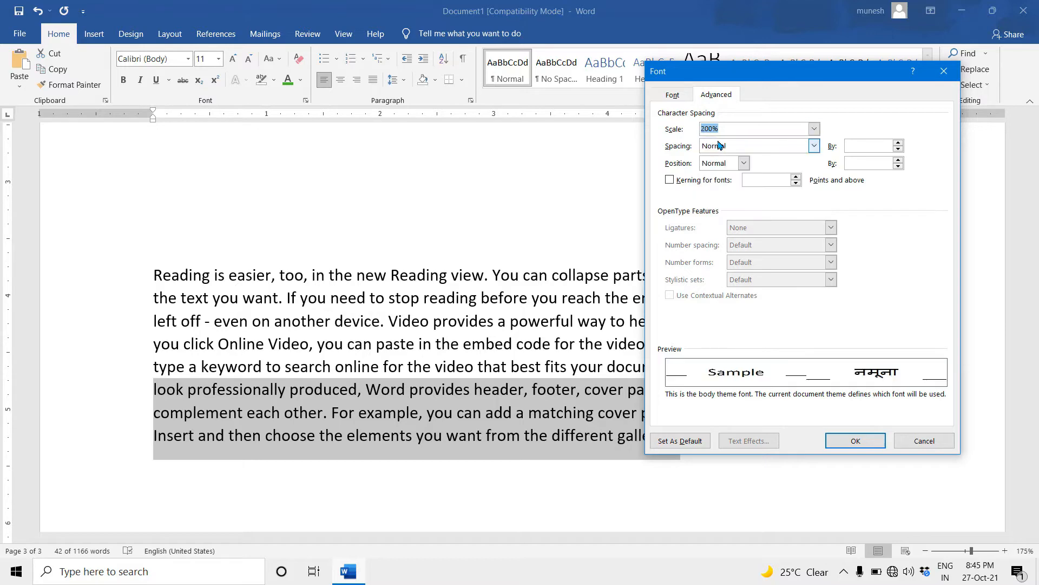
pyautogui.click(844, 446)
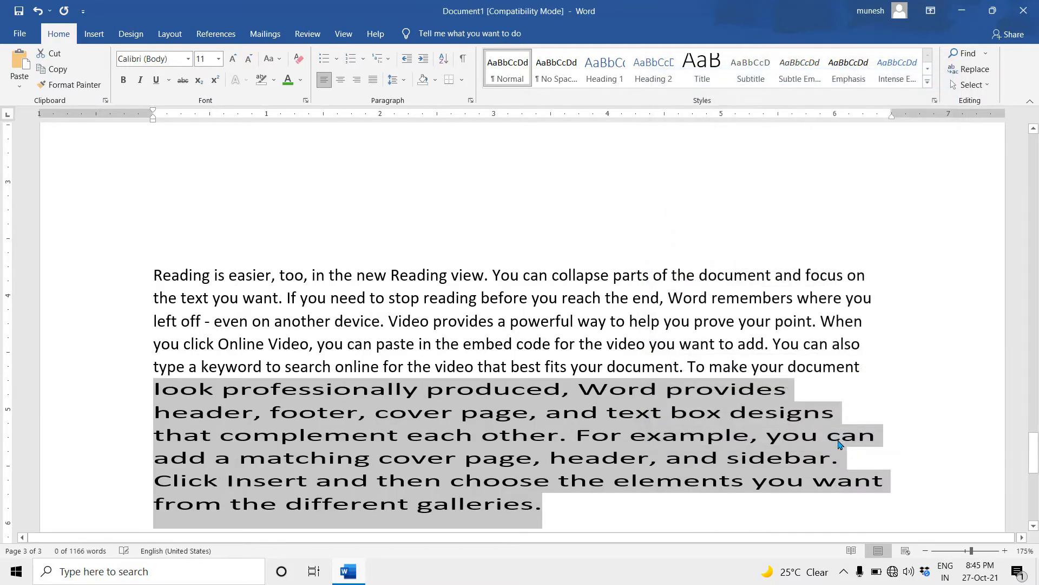
# Clear all formatting from the selected lines of the last paragraph
pyautogui.scroll(-3, 404, 420)
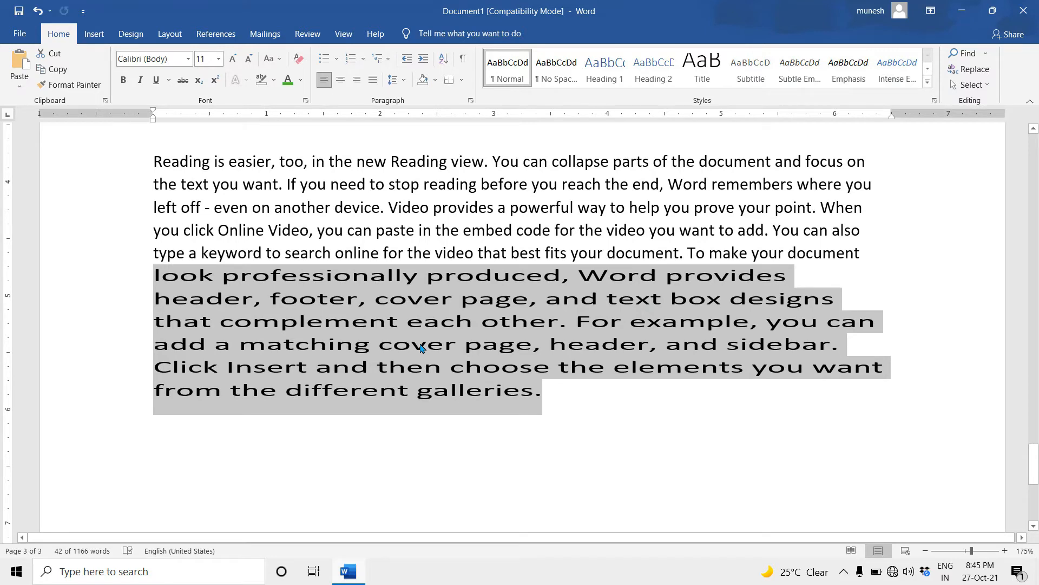
pyautogui.click(300, 61)
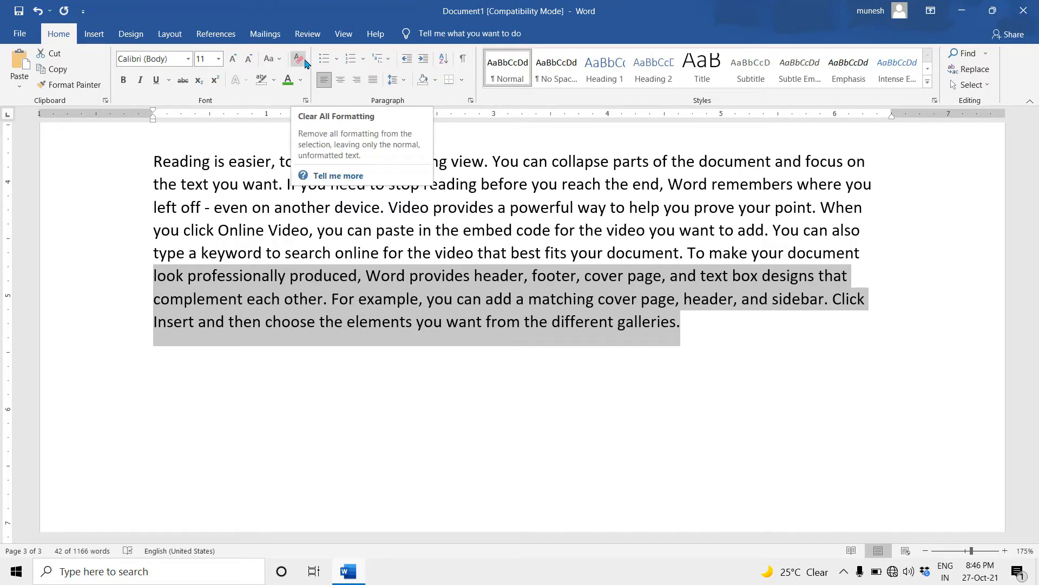
# Set the character spacing of the selected lines to Expanded by 4.1 pt in the Font dialog
pyautogui.click(305, 100)
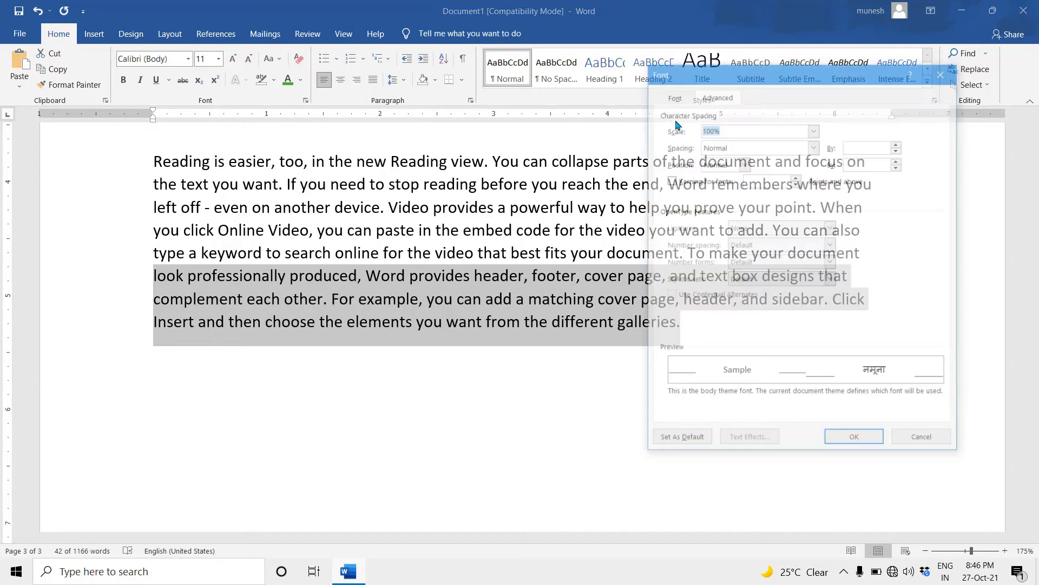
pyautogui.click(679, 148)
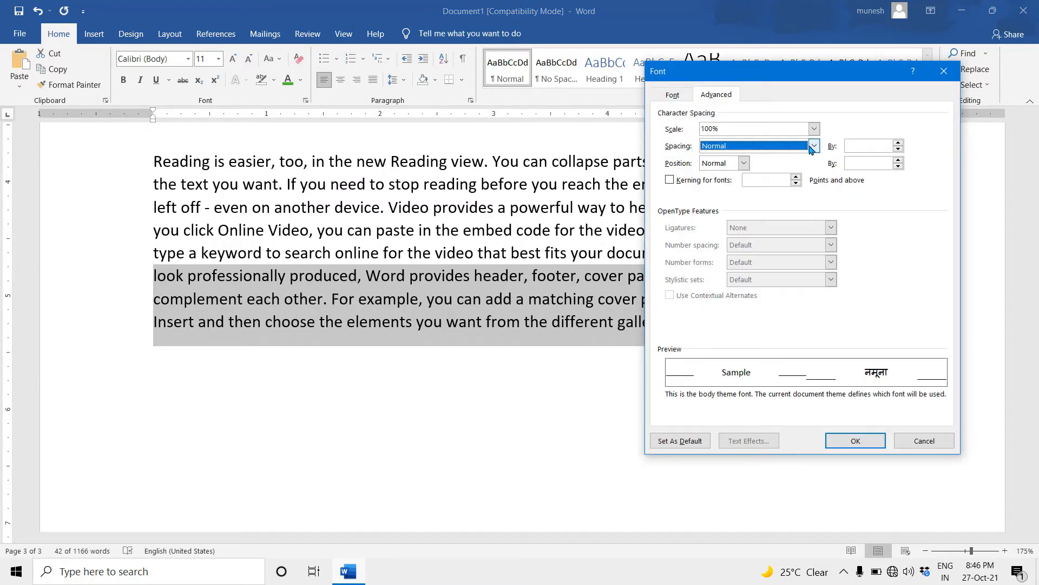
pyautogui.click(734, 150)
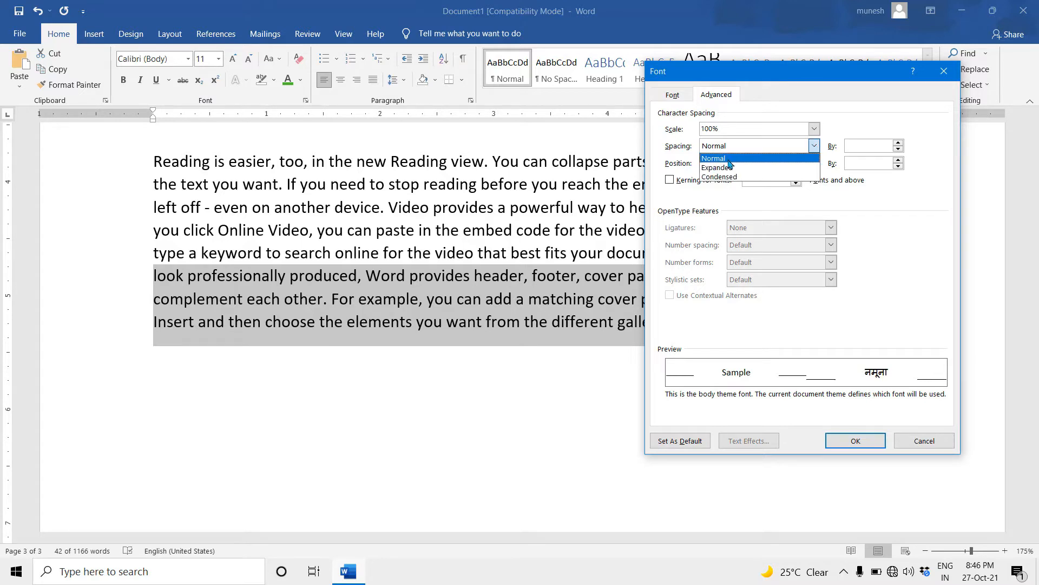
pyautogui.click(716, 167)
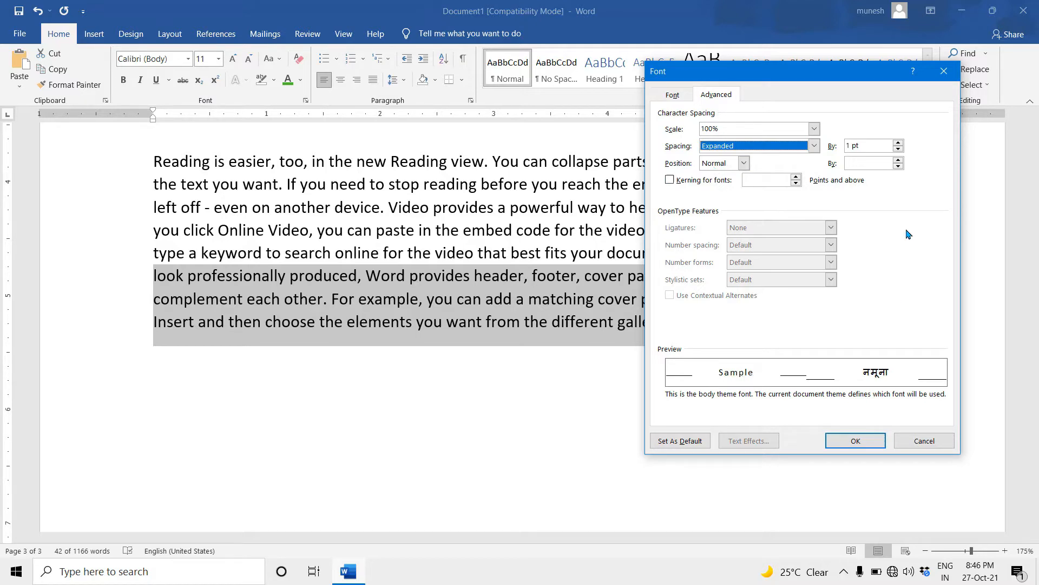
pyautogui.click(898, 144)
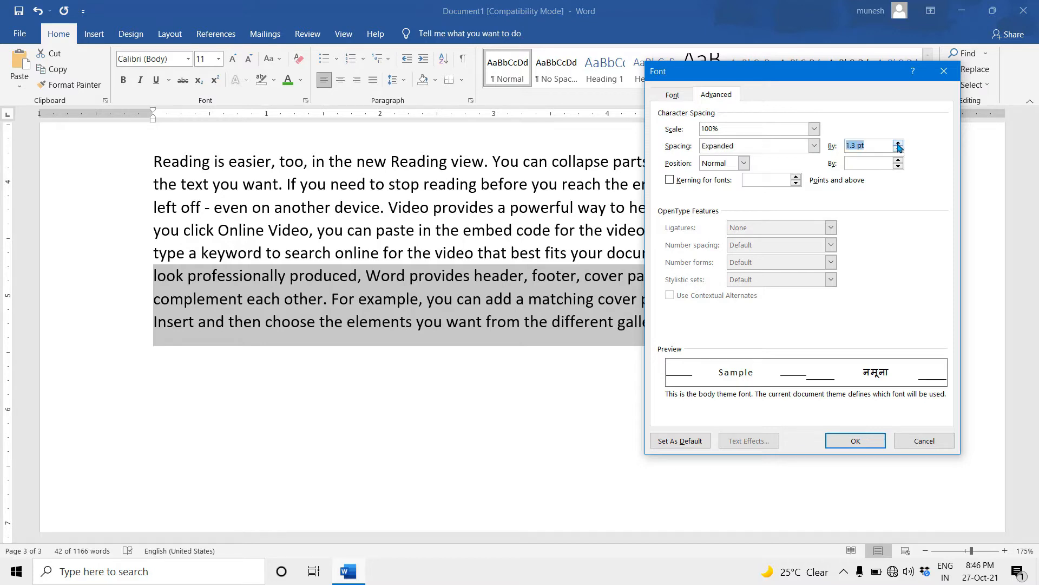
pyautogui.click(898, 144)
pyautogui.click(898, 143)
pyautogui.click(898, 144)
pyautogui.click(898, 144)
pyautogui.click(898, 144)
pyautogui.click(898, 144)
pyautogui.click(898, 144)
pyautogui.click(898, 144)
pyautogui.click(898, 144)
pyautogui.click(899, 144)
pyautogui.click(899, 144)
pyautogui.click(898, 144)
pyautogui.click(898, 144)
pyautogui.click(898, 144)
pyautogui.click(899, 144)
# Change the character spacing of the selected lines to Condensed by 0.1 pt
pyautogui.click(814, 145)
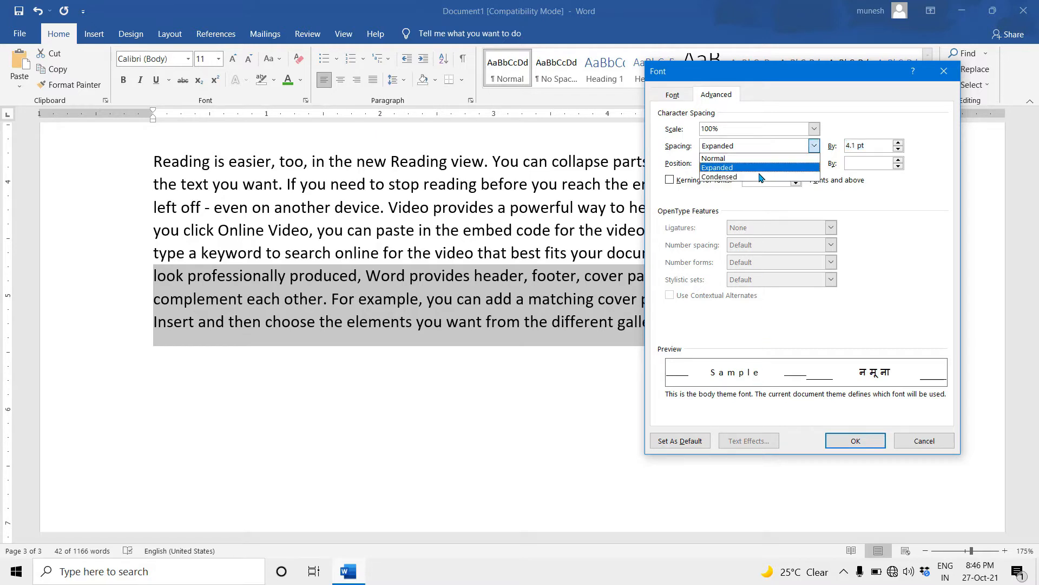
pyautogui.click(711, 177)
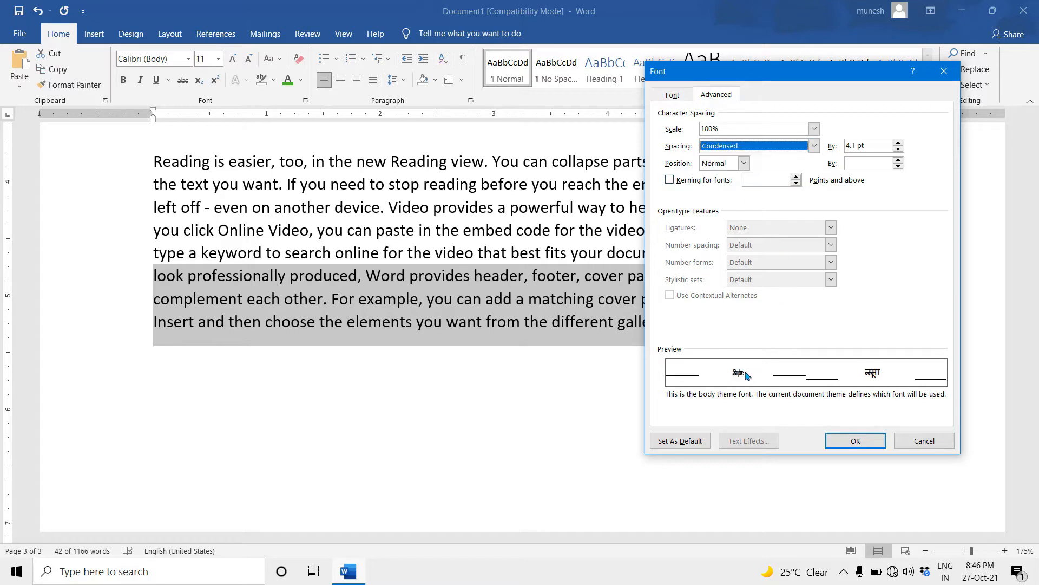
pyautogui.click(899, 143)
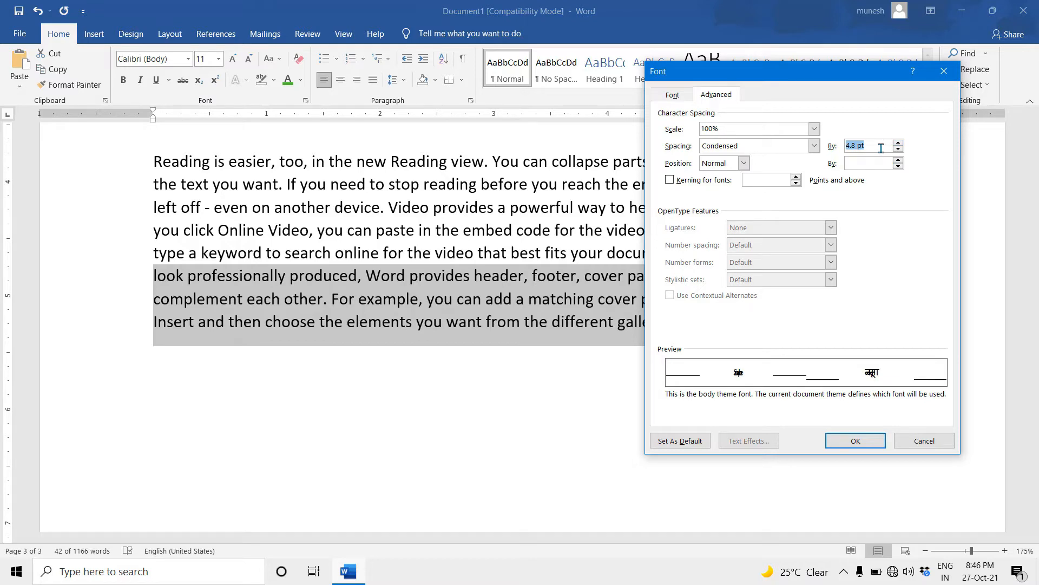
pyautogui.write('0.1')
# Try the Raised character position for the selected lines, then set it to Lowered by 3 pt
pyautogui.click(744, 163)
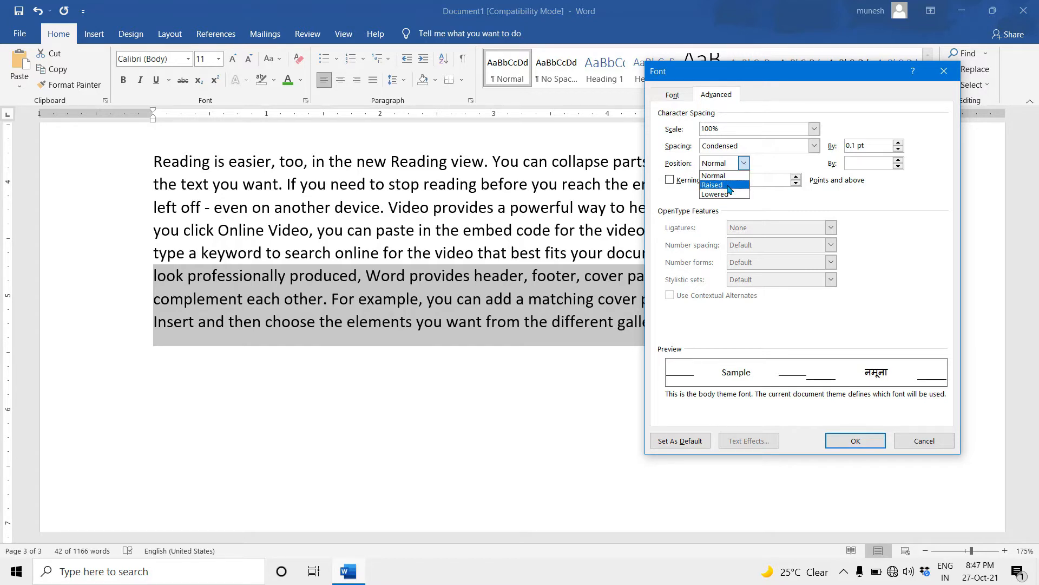
pyautogui.click(728, 186)
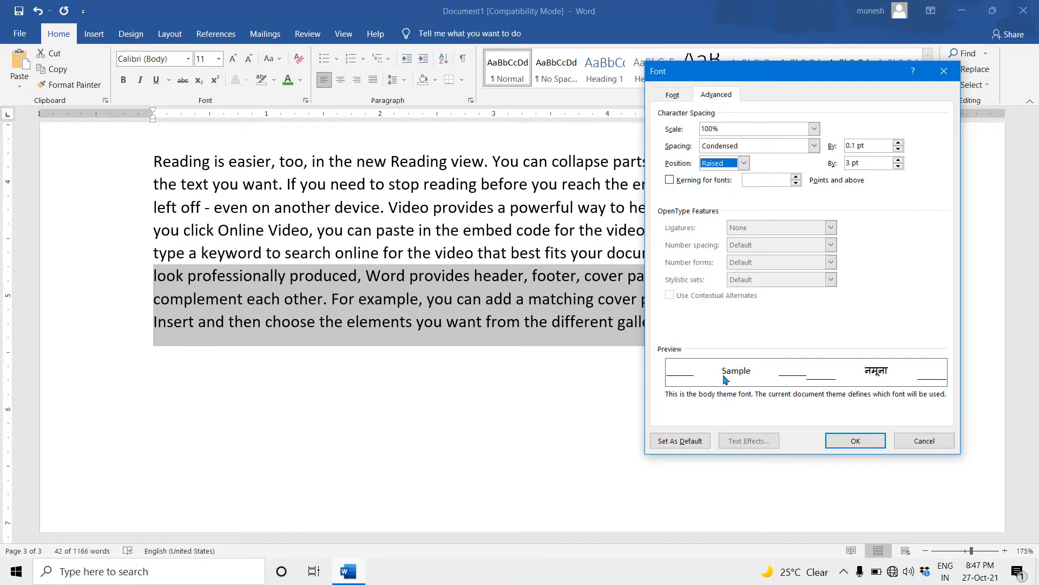
pyautogui.click(744, 163)
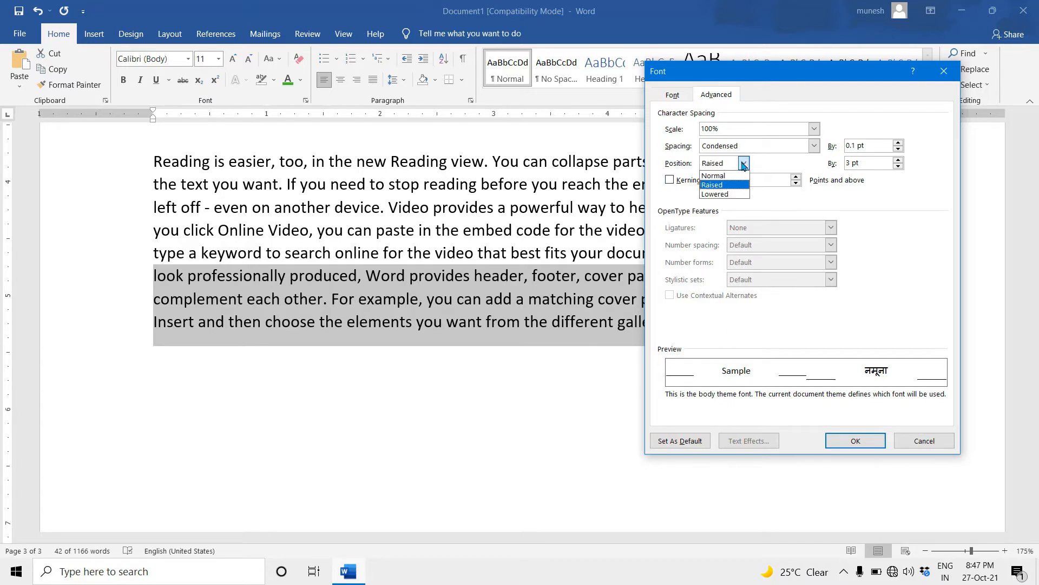
pyautogui.click(723, 196)
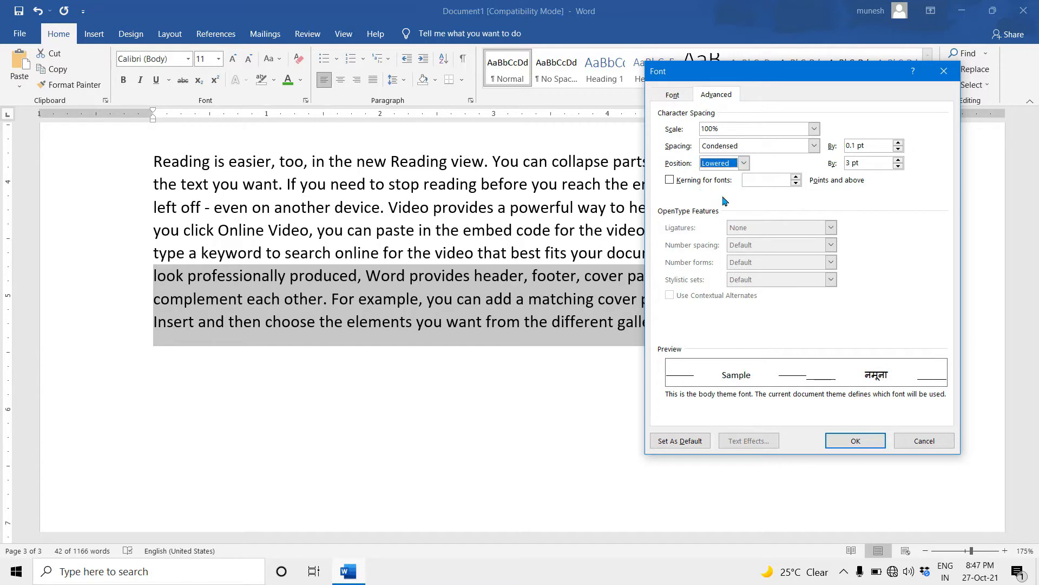
# Apply the condensed spacing and lowered position to the selected lines
pyautogui.click(857, 444)
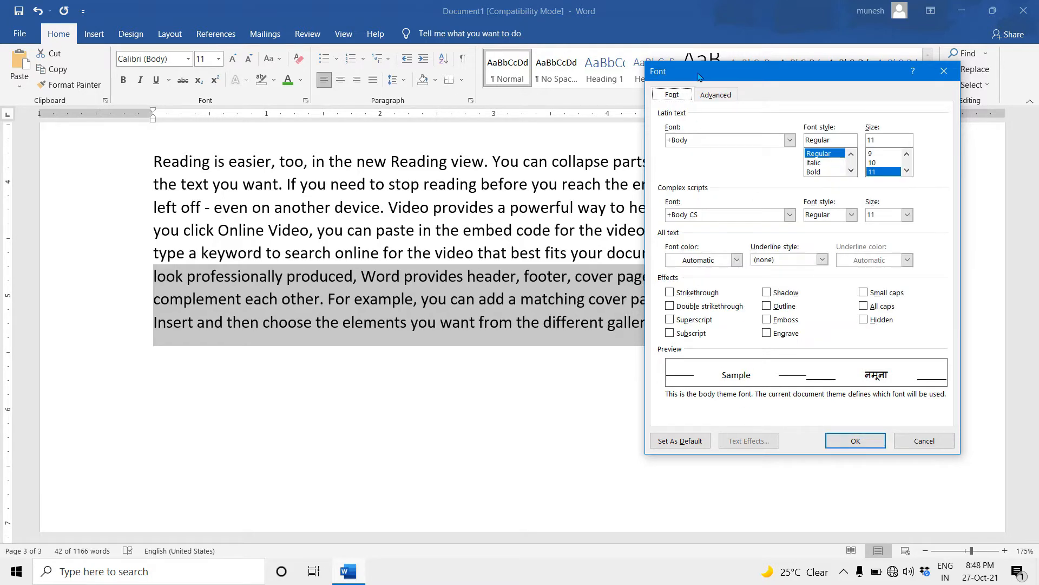
# Review the Latin font list in the Font dialog, then close the dialog without making changes
pyautogui.moveTo(698, 74); pyautogui.dragTo(656, 71)
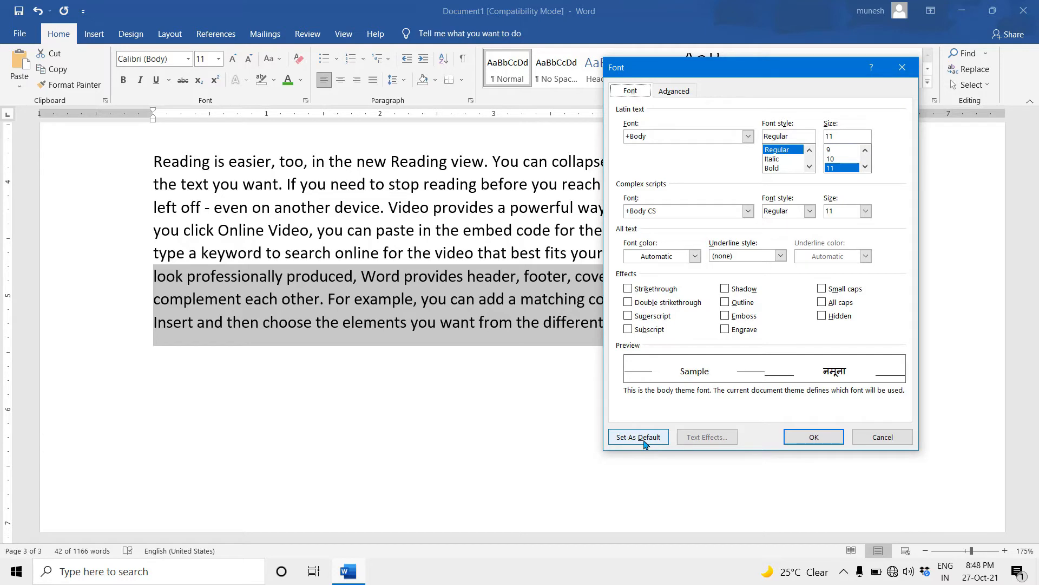
pyautogui.click(748, 137)
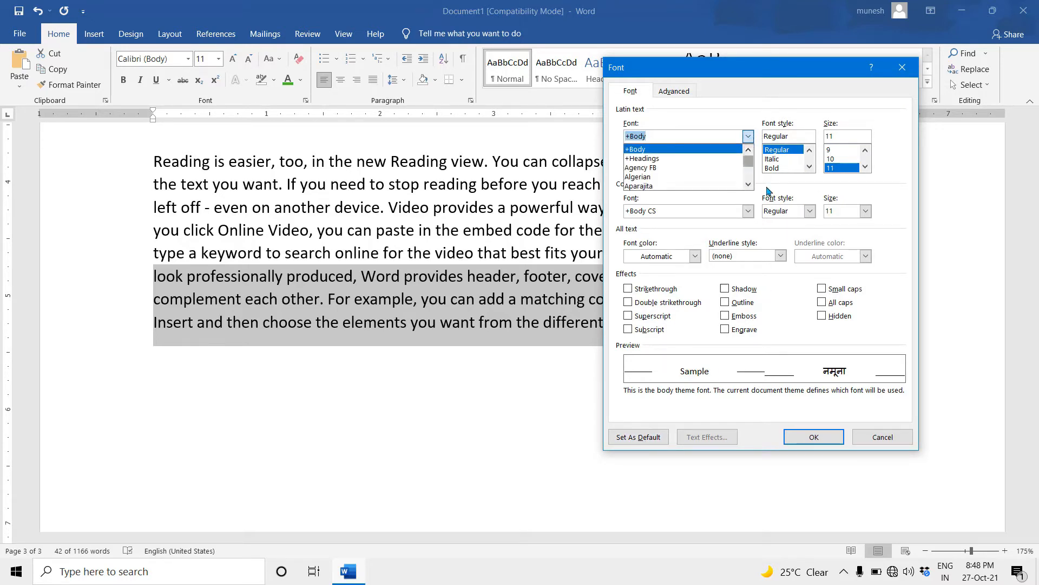
pyautogui.click(799, 185)
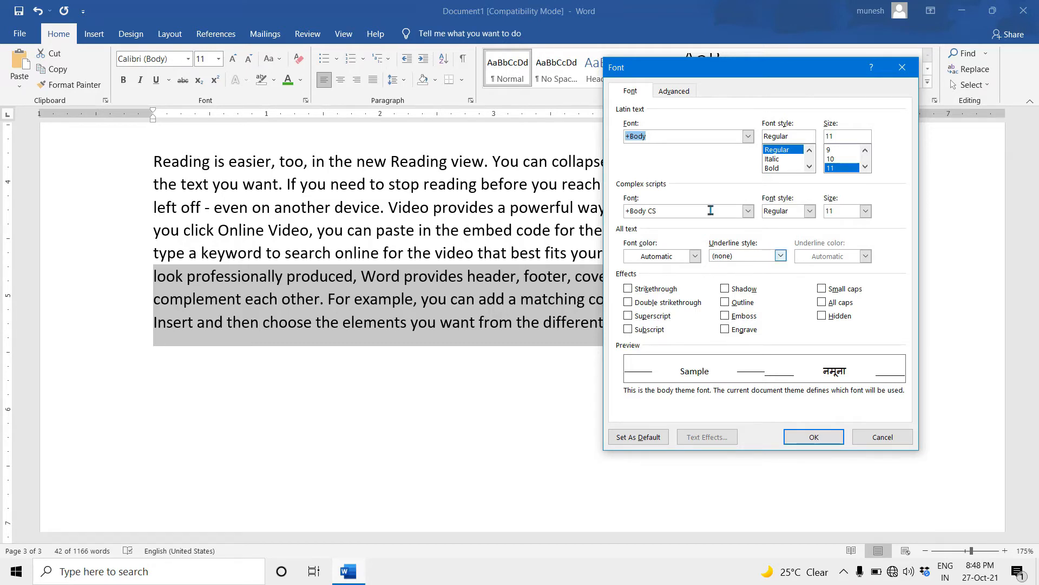
pyautogui.moveTo(748, 76); pyautogui.dragTo(687, 76)
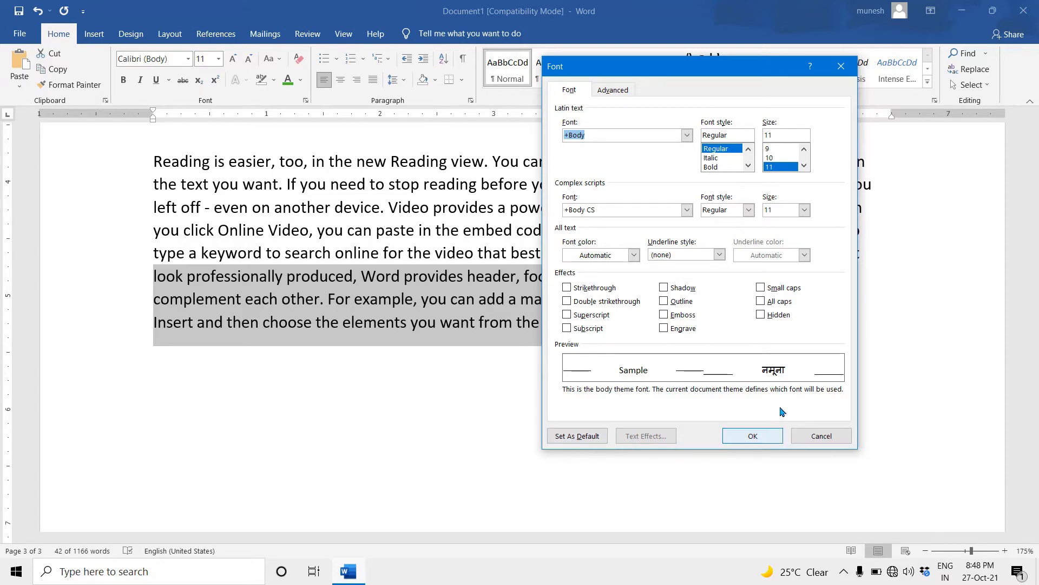
pyautogui.click(822, 436)
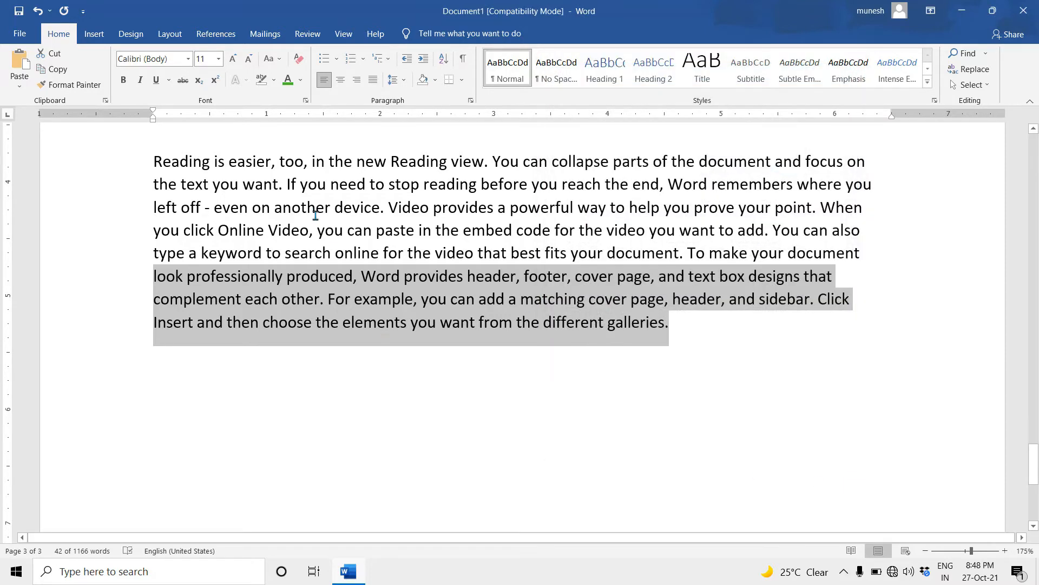
# Preview the bullet library styles on the last paragraph without applying any
pyautogui.click(316, 209)
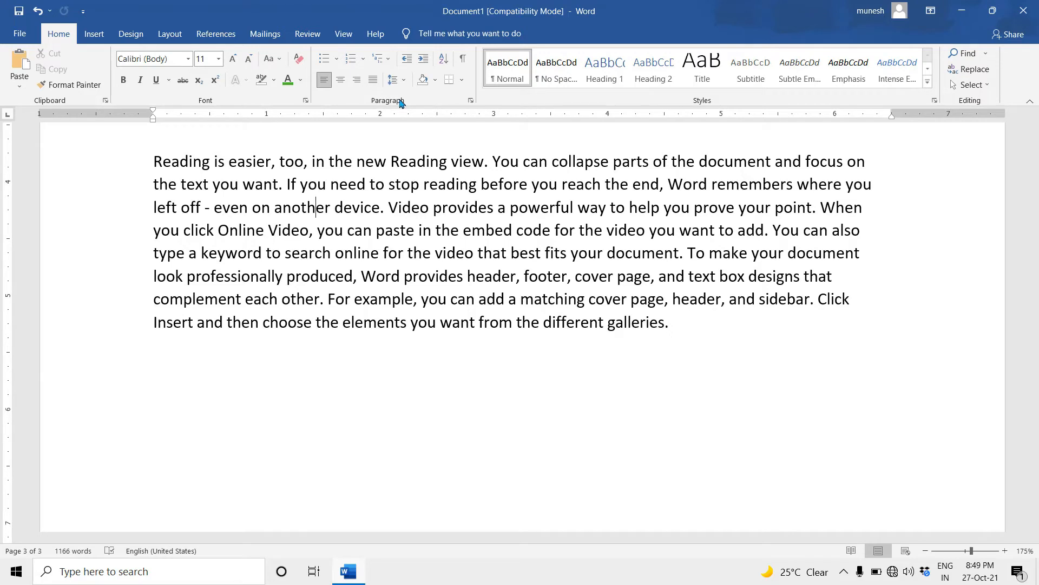
pyautogui.click(338, 61)
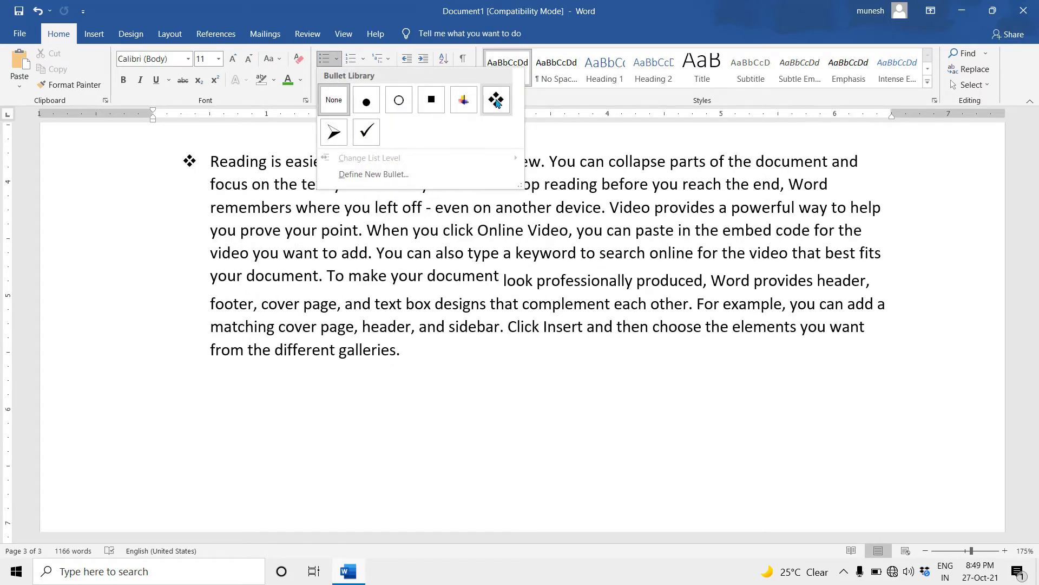
pyautogui.click(674, 333)
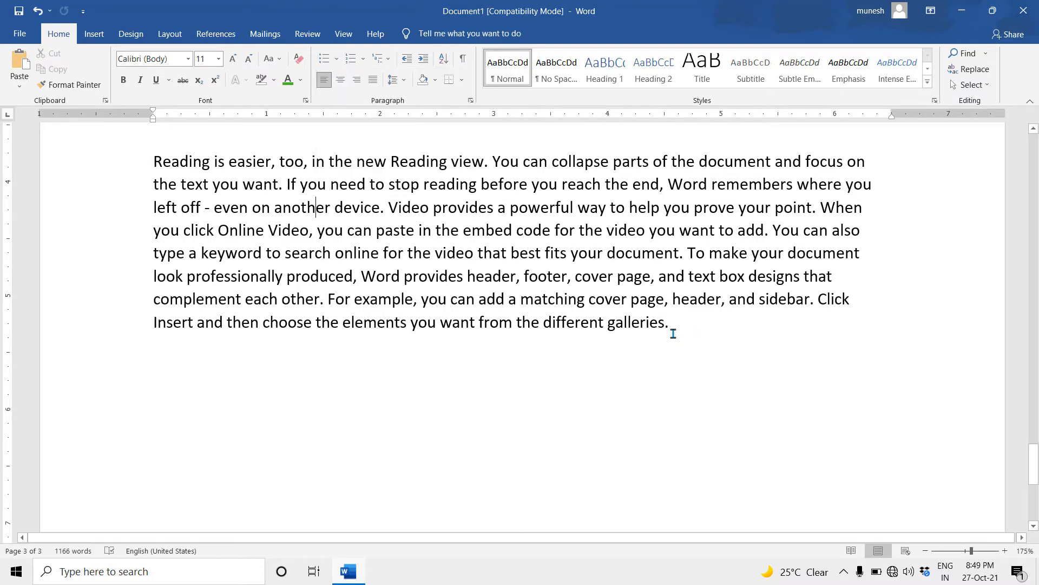
# Add an empty paragraph below the last one and start a bulleted list with the four-diamond bullet
pyautogui.click(673, 334)
pyautogui.press('Return')
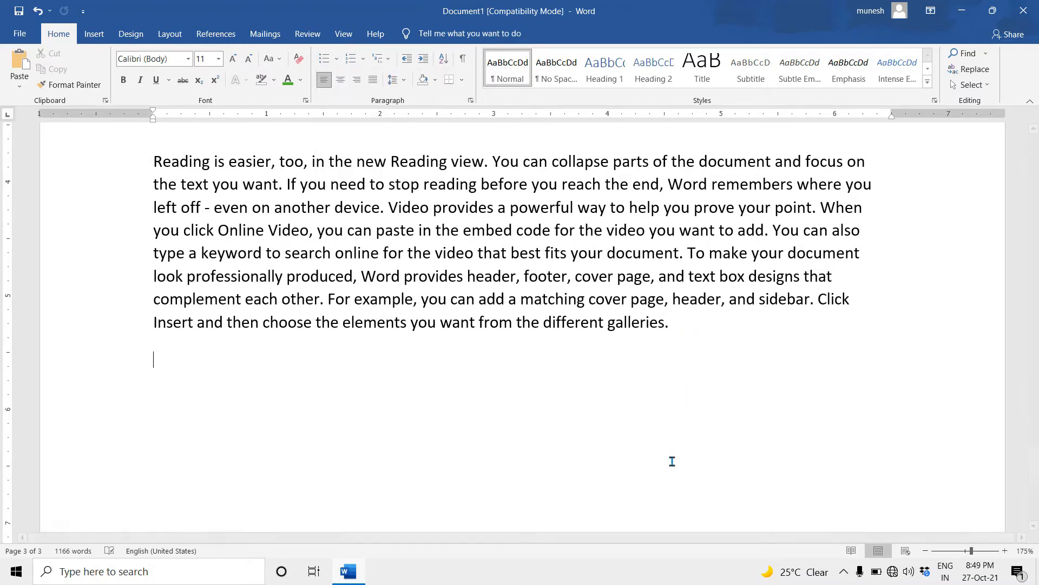
pyautogui.click(337, 59)
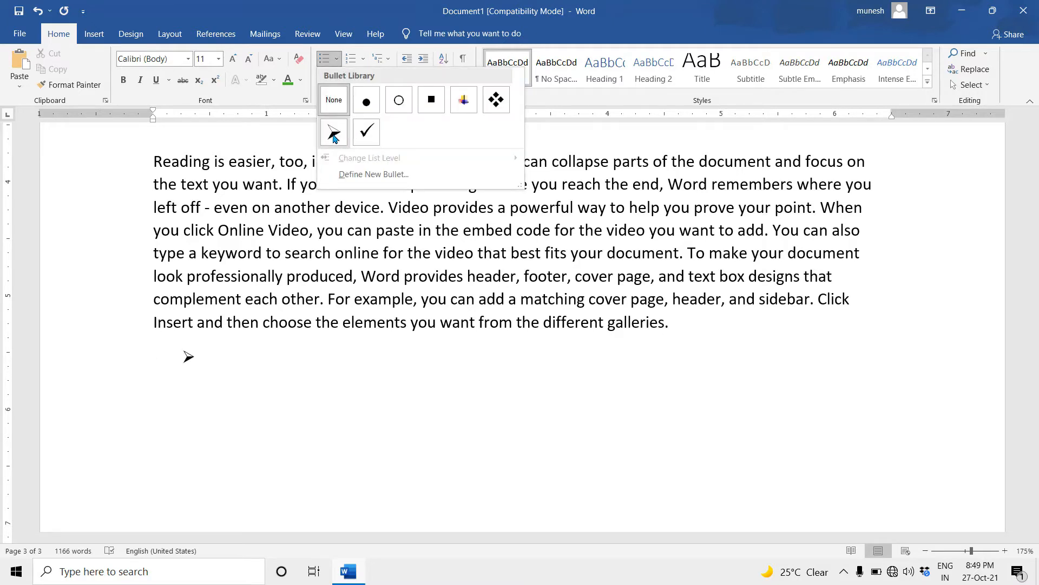
pyautogui.click(497, 100)
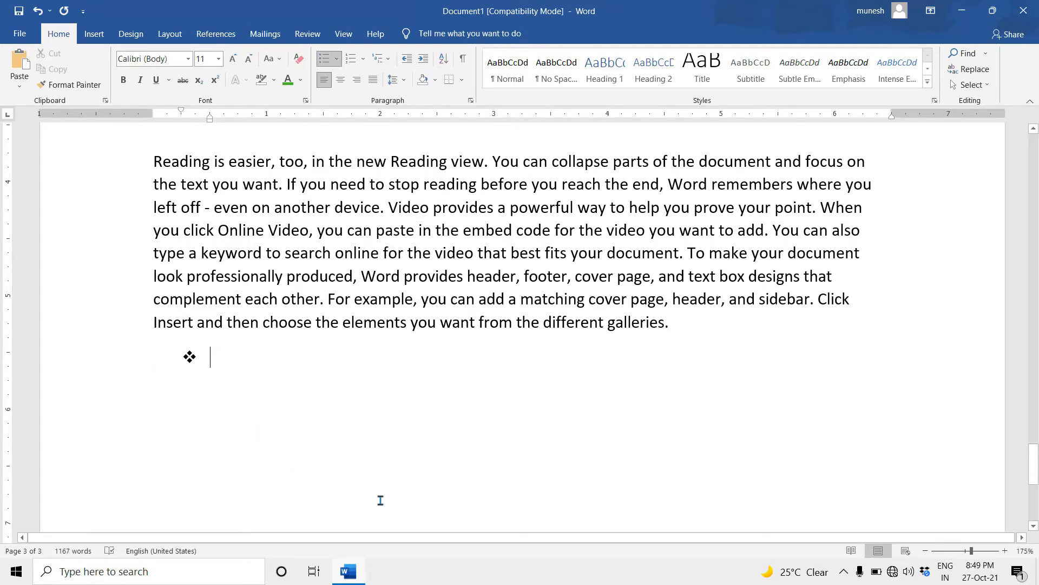
# Enter the list items "You need to stop" and "Word procides", and end the list after them
pyautogui.write('You need')
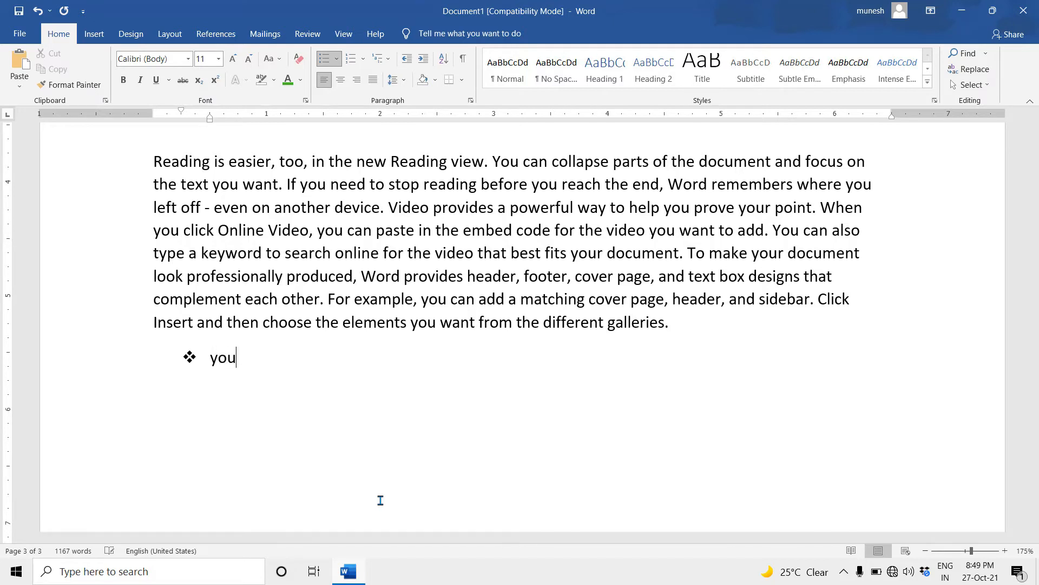
pyautogui.write(' to stop')
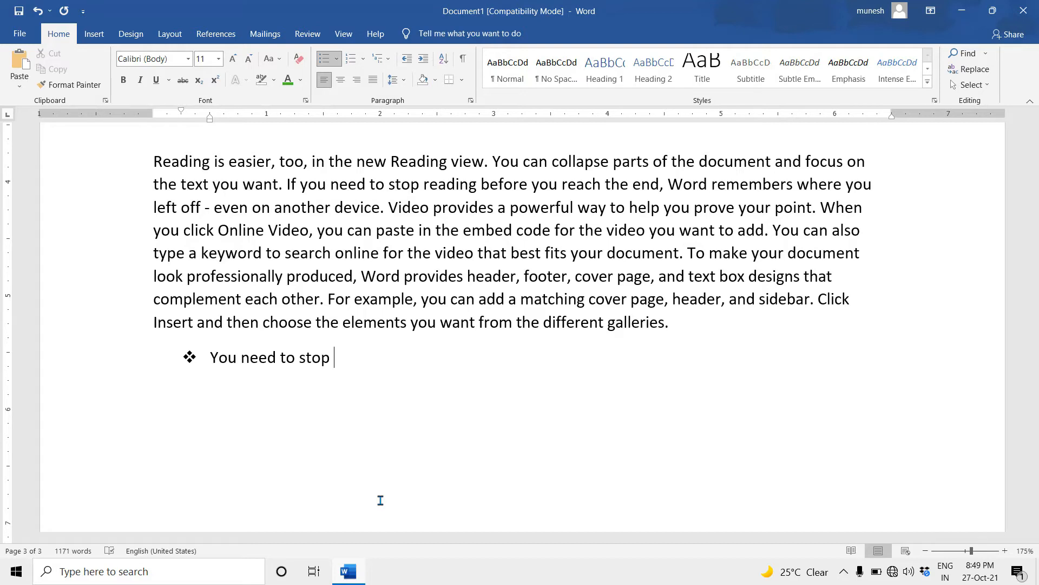
pyautogui.press('Return')
pyautogui.write('word pro')
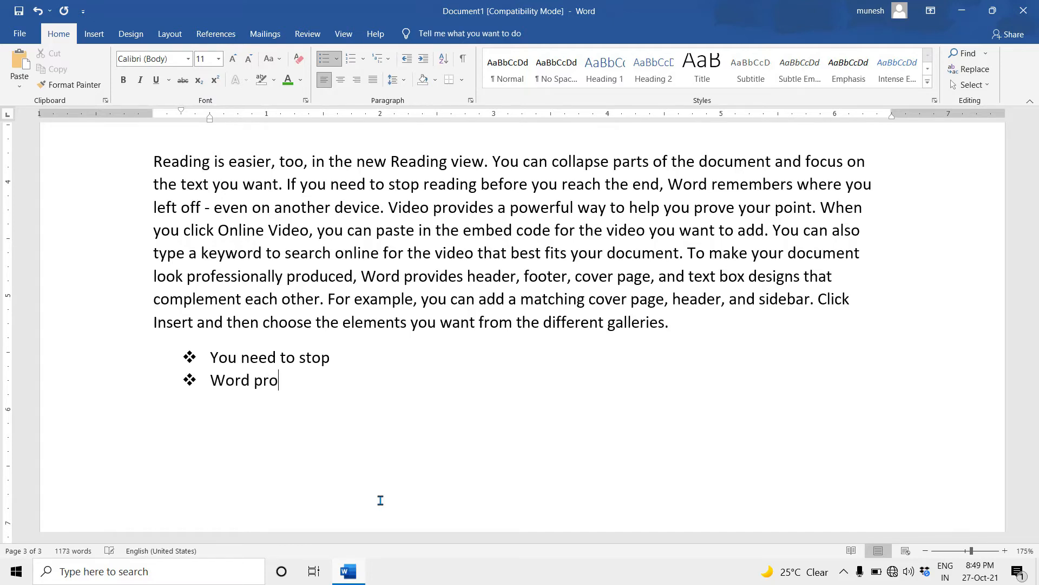
pyautogui.write('cides')
pyautogui.press('Return')
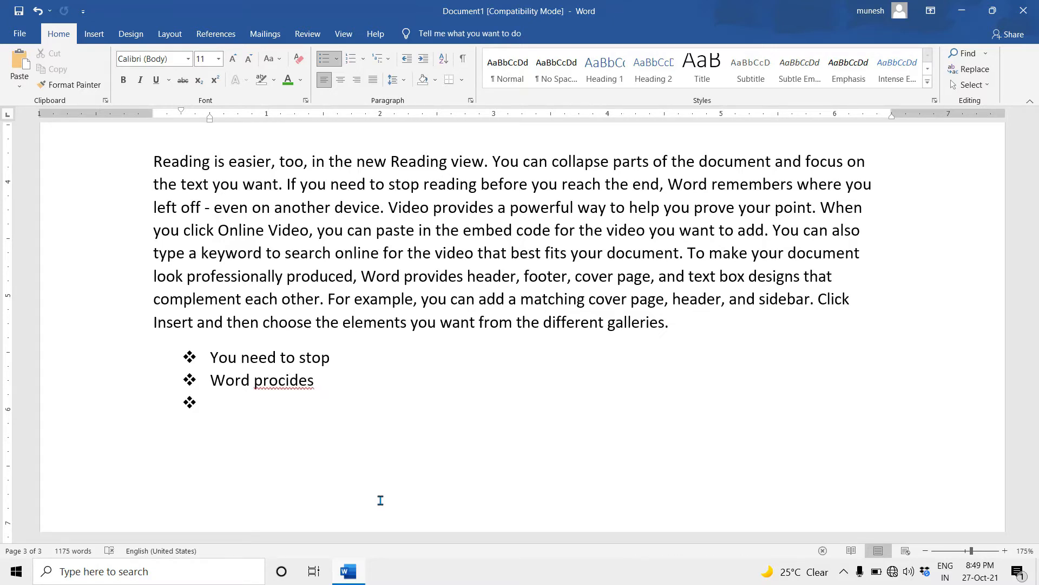
pyautogui.press('Return')
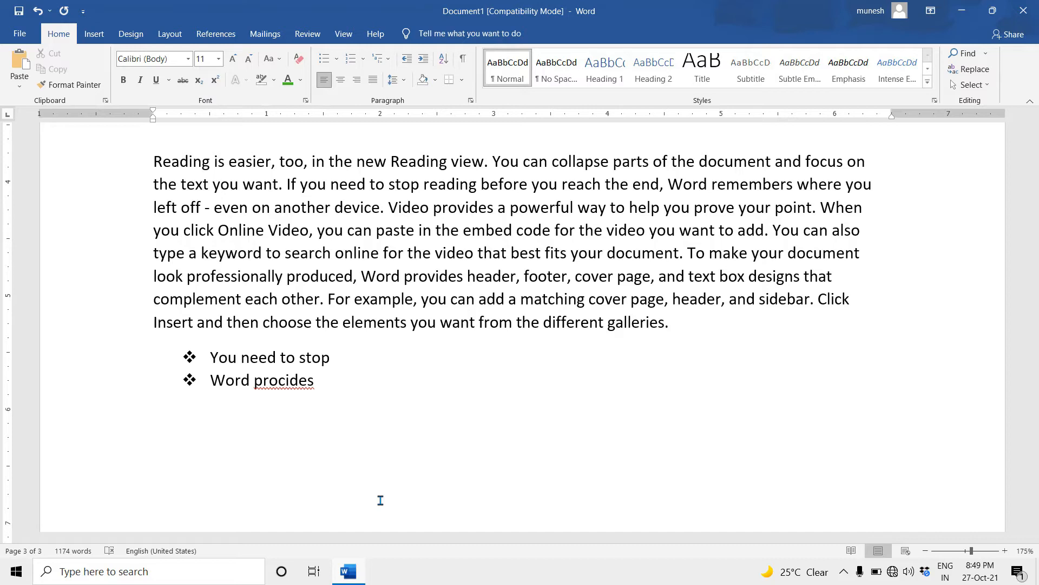
# Start defining a new bullet for the empty line below the list, using a symbol as its character
pyautogui.click(336, 59)
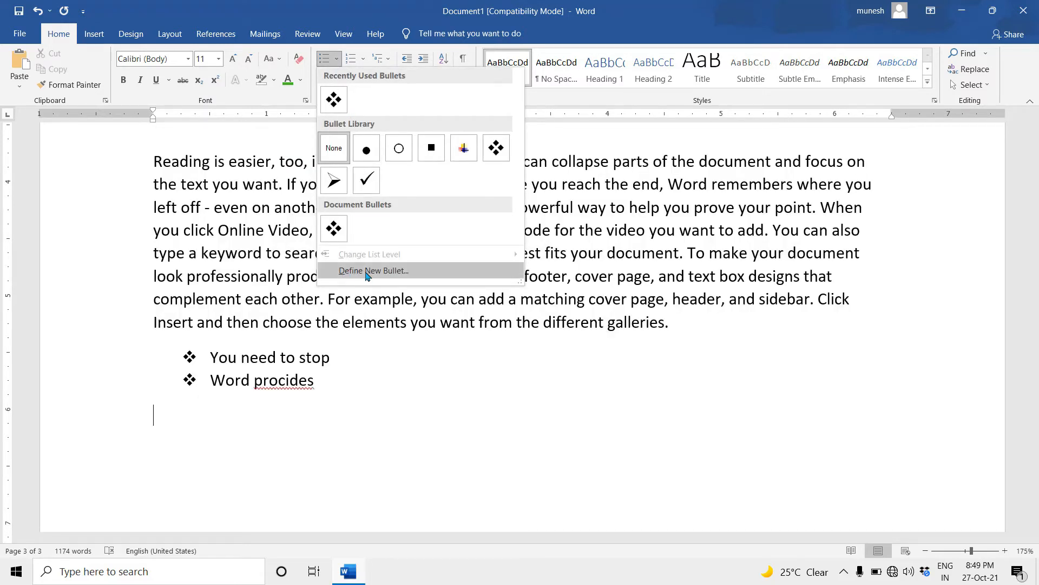
pyautogui.click(383, 276)
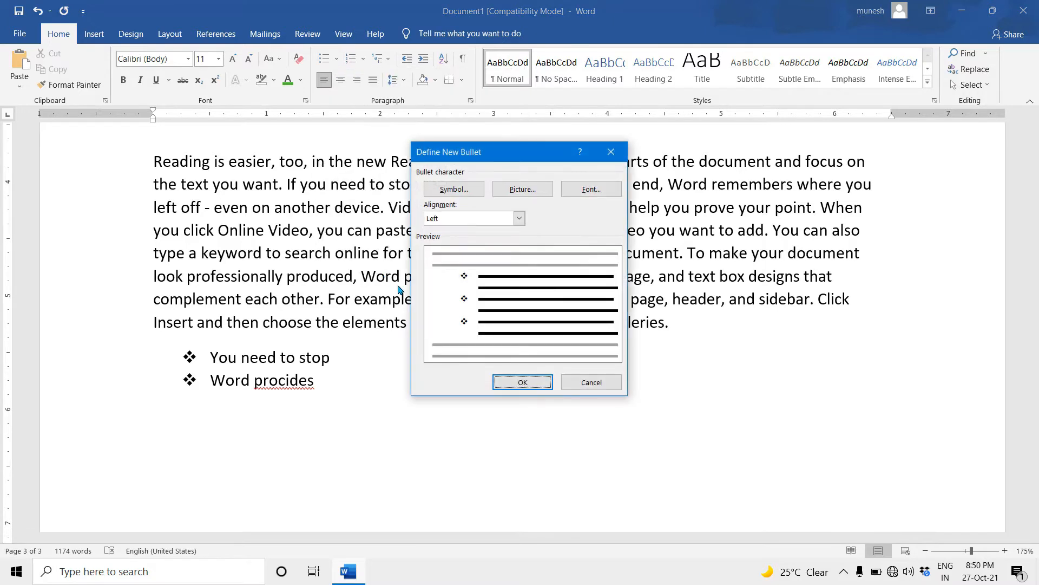
pyautogui.click(446, 193)
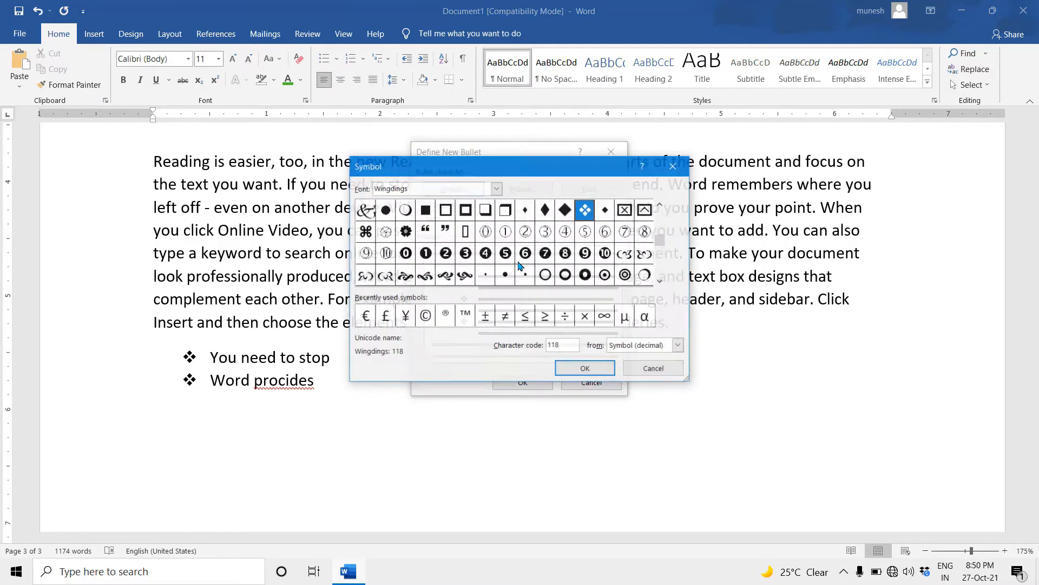
pyautogui.moveTo(548, 172); pyautogui.dragTo(664, 117)
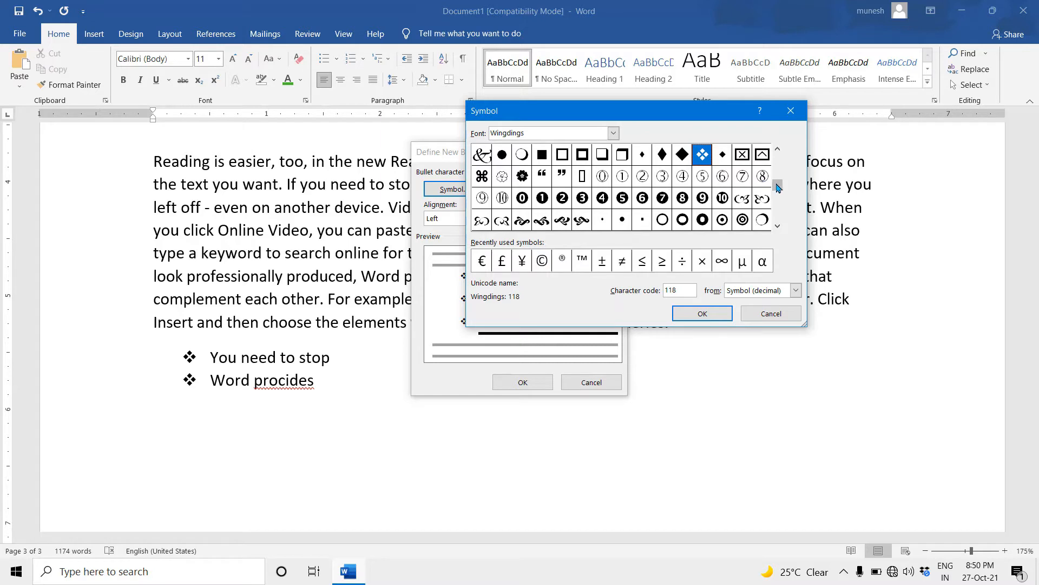
# Examine the available Wingdings symbols for the new bullet, including the squares, circles, stars and arrows
pyautogui.moveTo(779, 188); pyautogui.dragTo(778, 193)
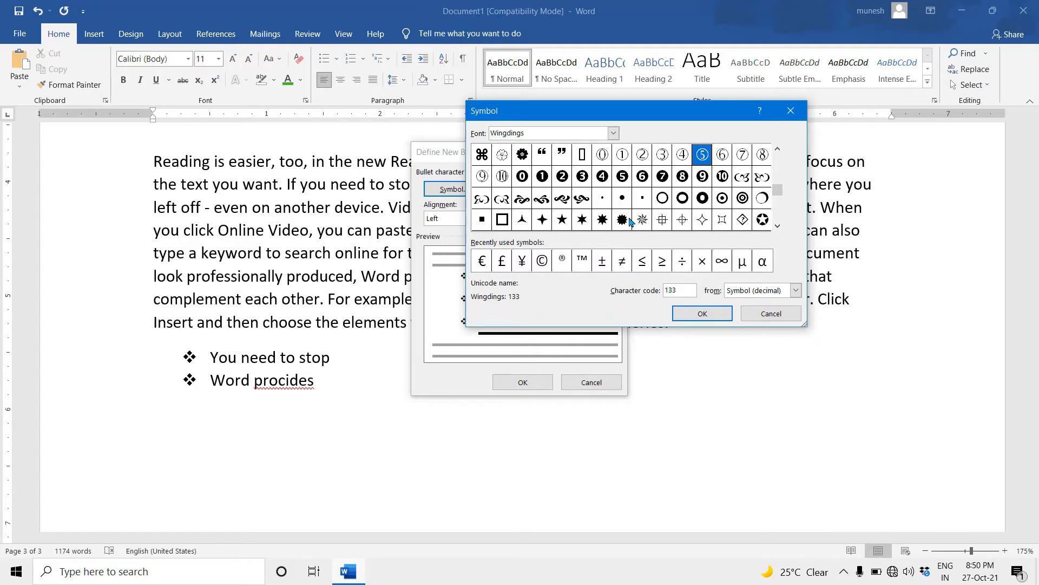
pyautogui.click(563, 221)
pyautogui.click(503, 222)
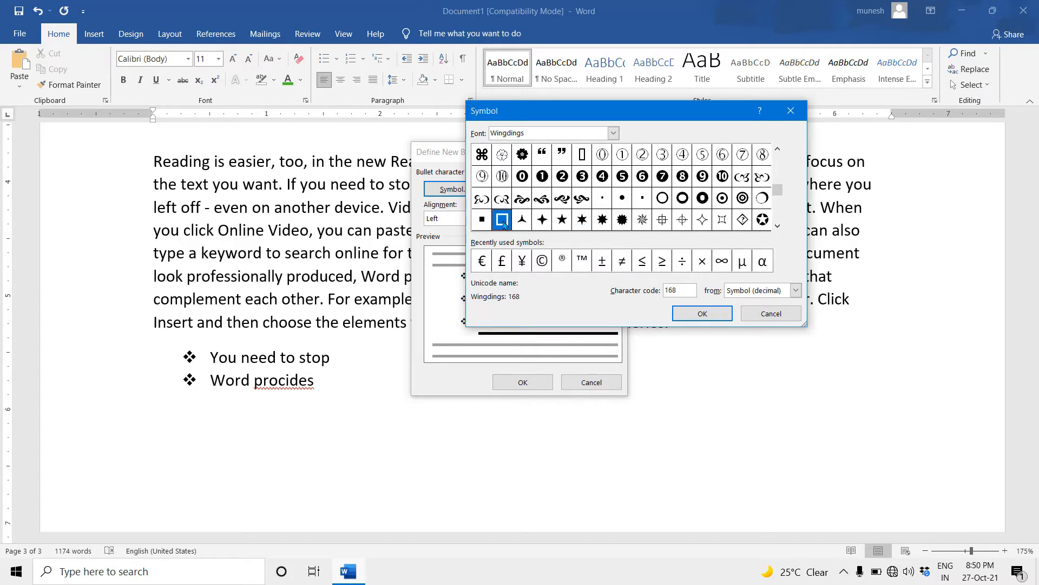
pyautogui.click(763, 220)
pyautogui.click(763, 200)
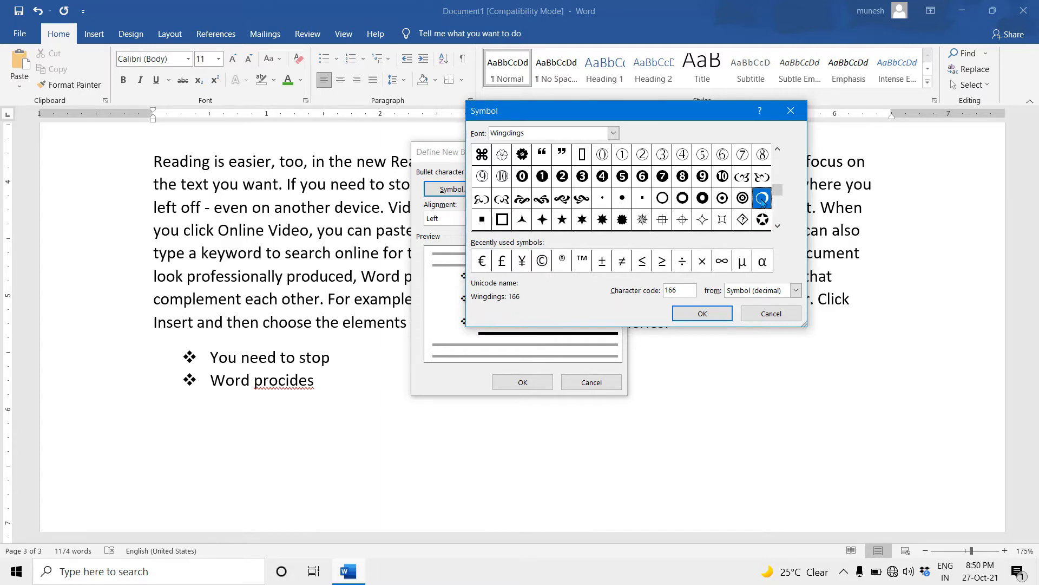
pyautogui.click(778, 226)
pyautogui.click(779, 226)
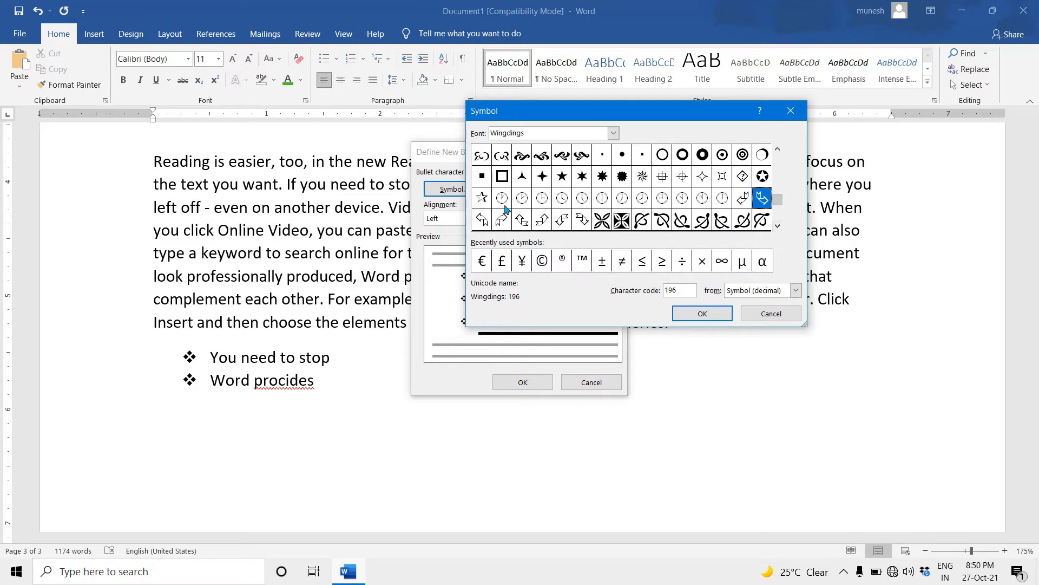
pyautogui.doubleClick(778, 226)
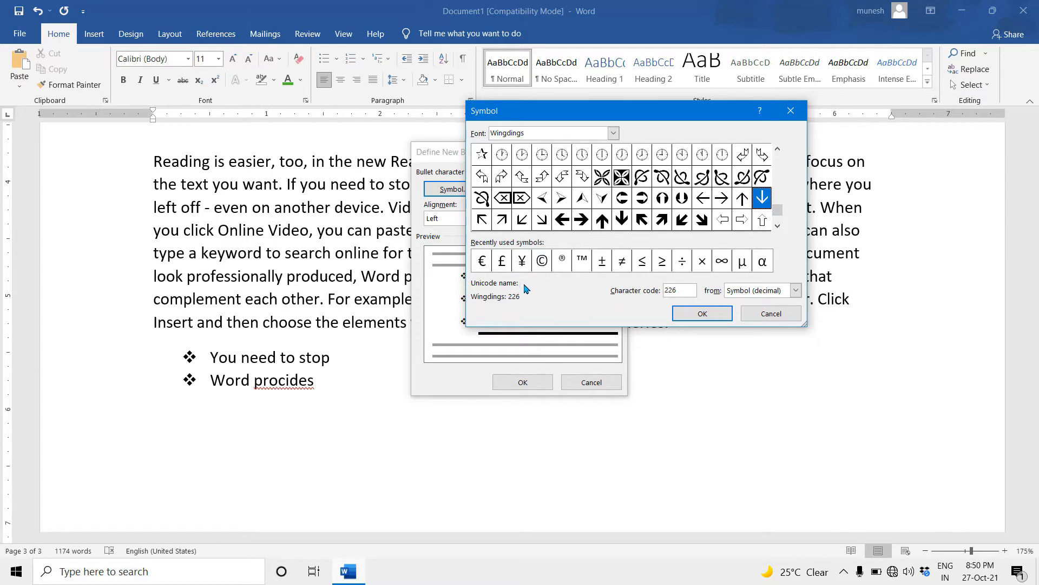
# Define the new bullet as the heavy asterisk from Wingdings 2, character code 223, and apply it
pyautogui.click(613, 133)
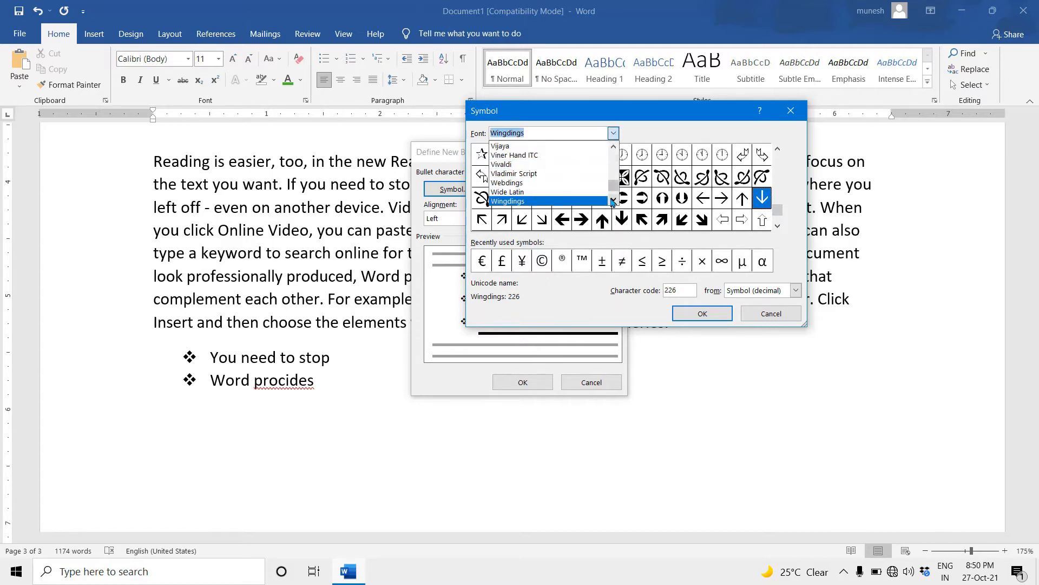
pyautogui.click(526, 203)
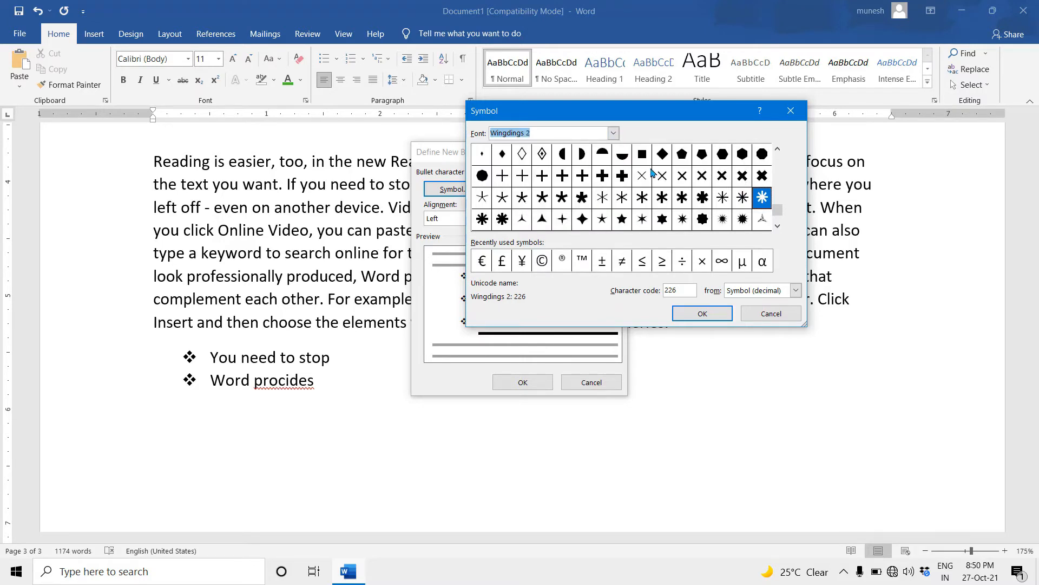
pyautogui.click(779, 225)
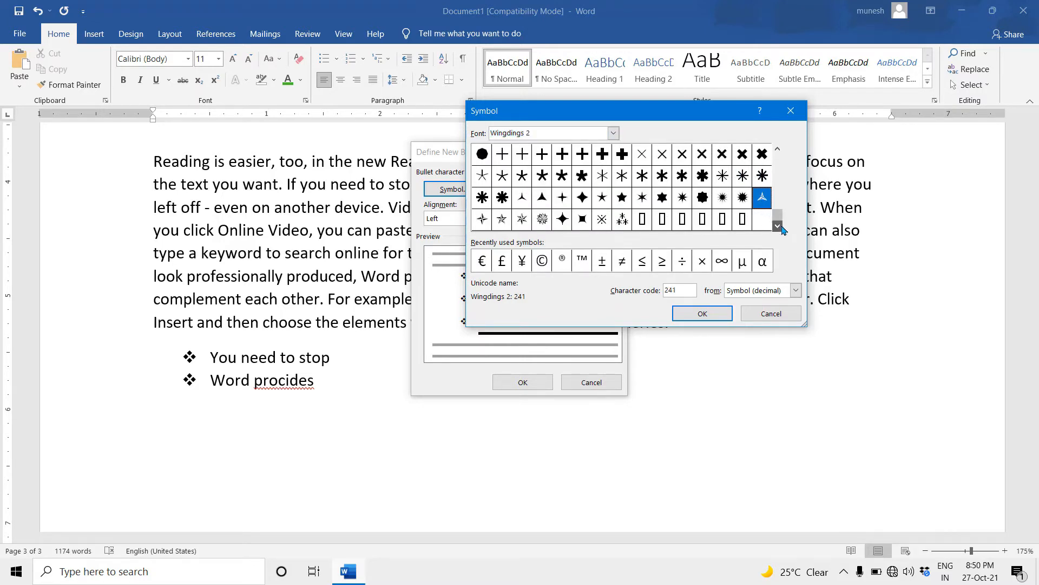
pyautogui.click(702, 176)
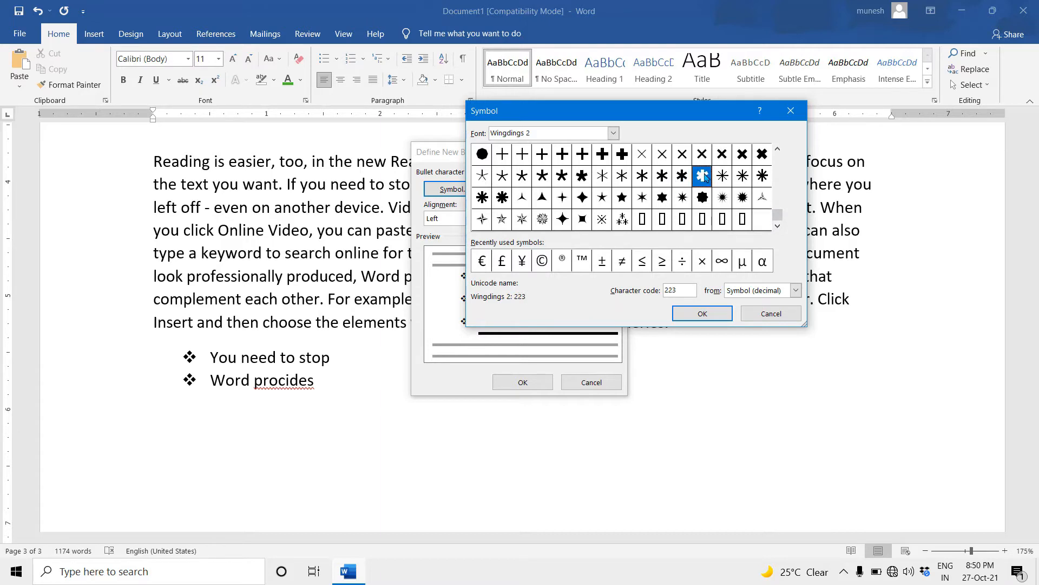
pyautogui.click(703, 315)
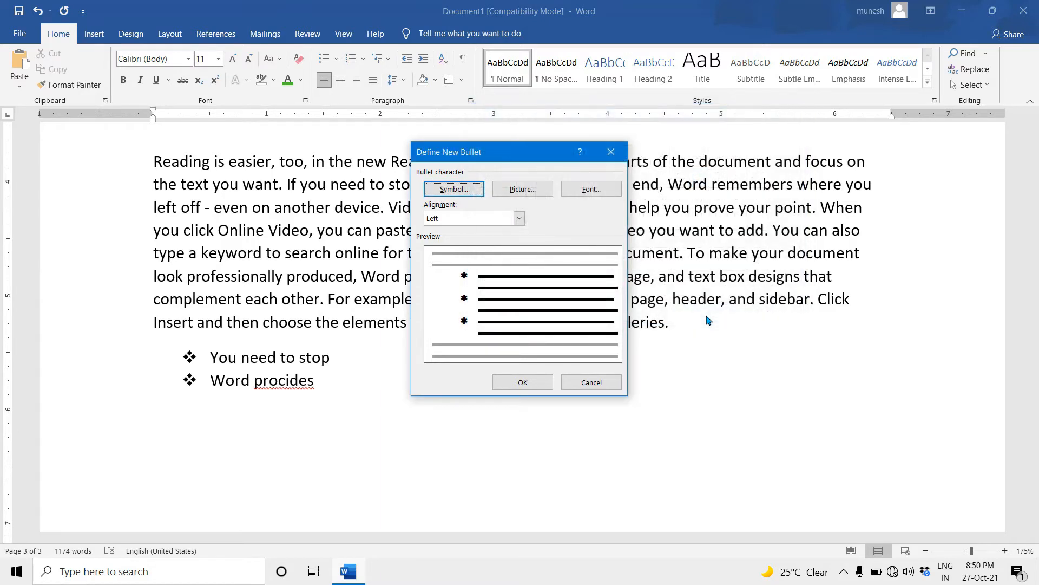
pyautogui.click(523, 383)
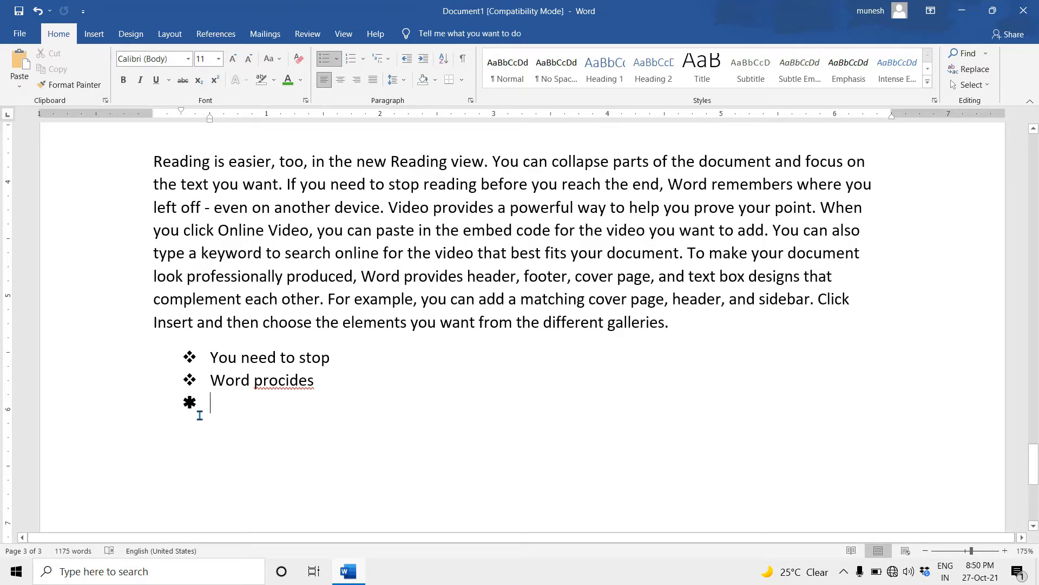
# Enter the items "D fklsdjlaksdj alskdj aldks" and "Dfalsdkj lj aldsk jakldsj lakds jflaksdfj" with the asterisk bullet, and end the list
pyautogui.write('D fklsdjlaksdj alskdj aldks')
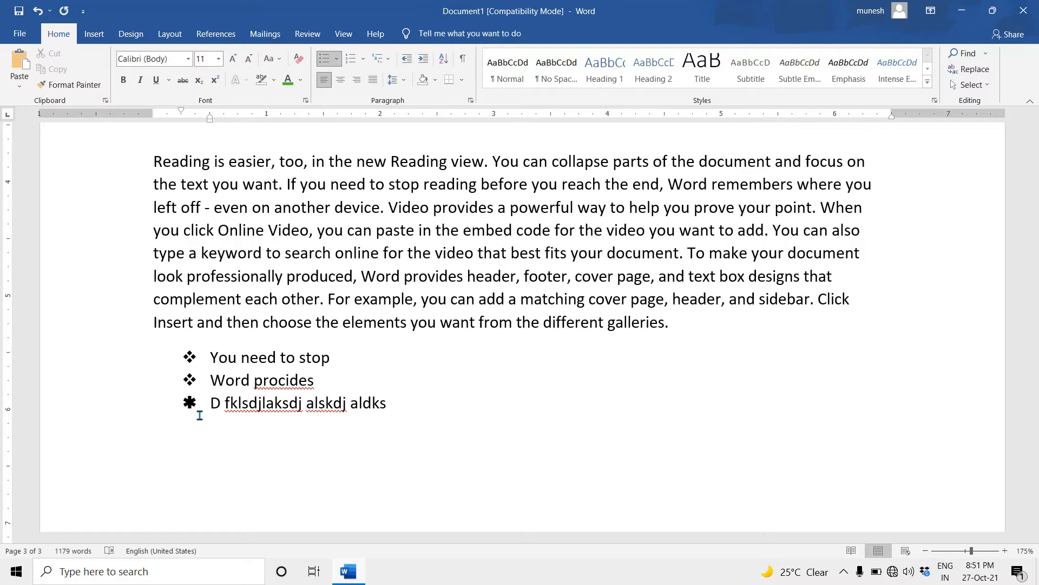
pyautogui.press('Return')
pyautogui.write('dfalsdkj lj aldsk jakldsj lakds jflaksd')
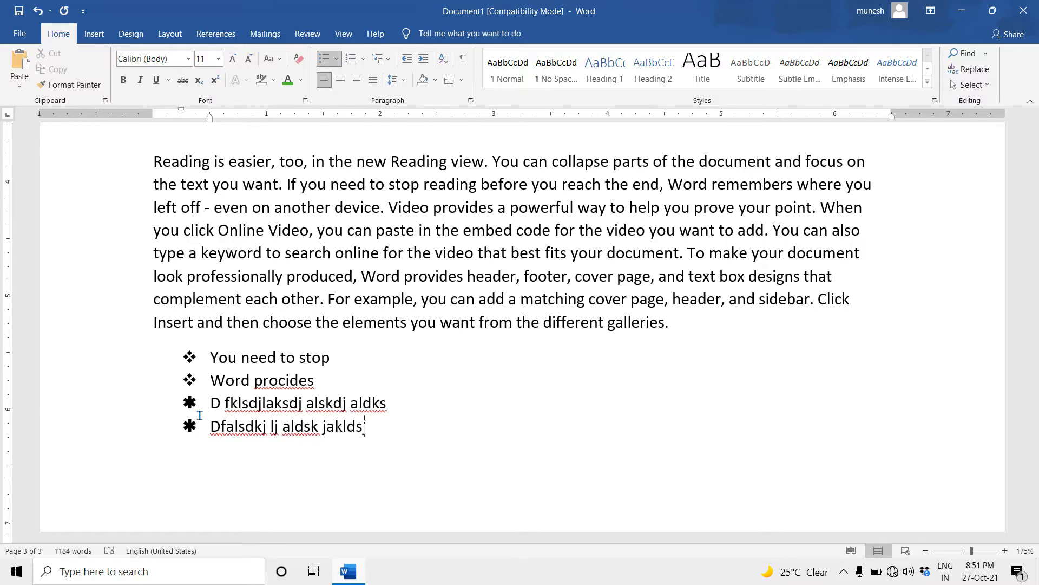
pyautogui.write('fj')
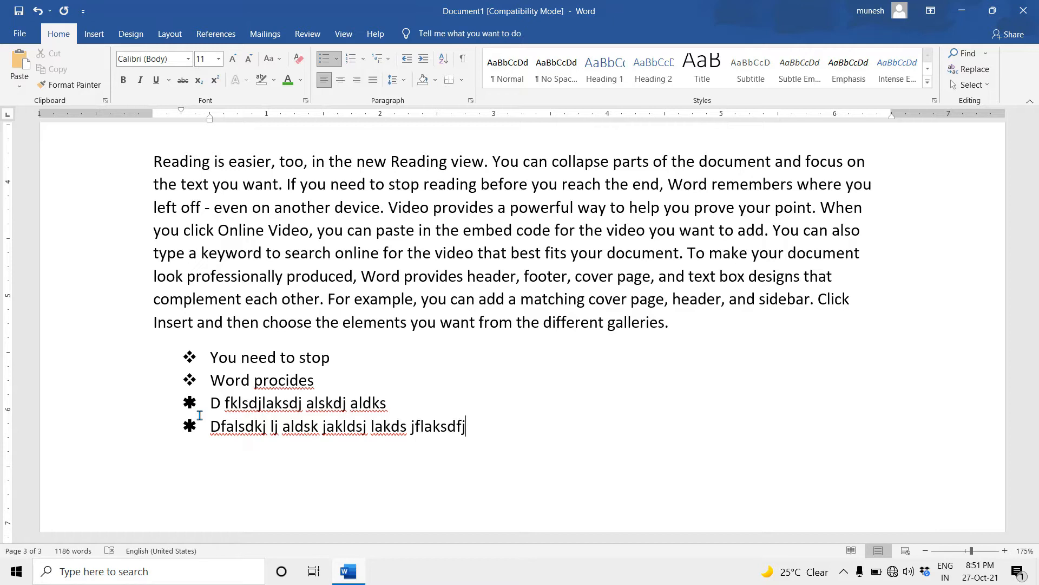
pyautogui.press('Return')
pyautogui.press('Return')
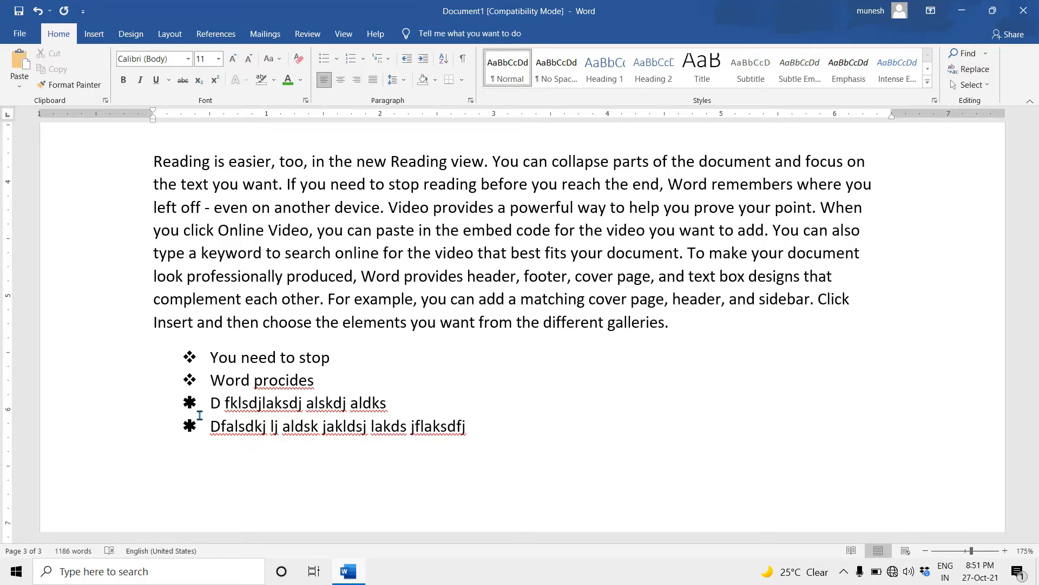
# Open the numbering library for the empty line below the bulleted list
pyautogui.click(362, 61)
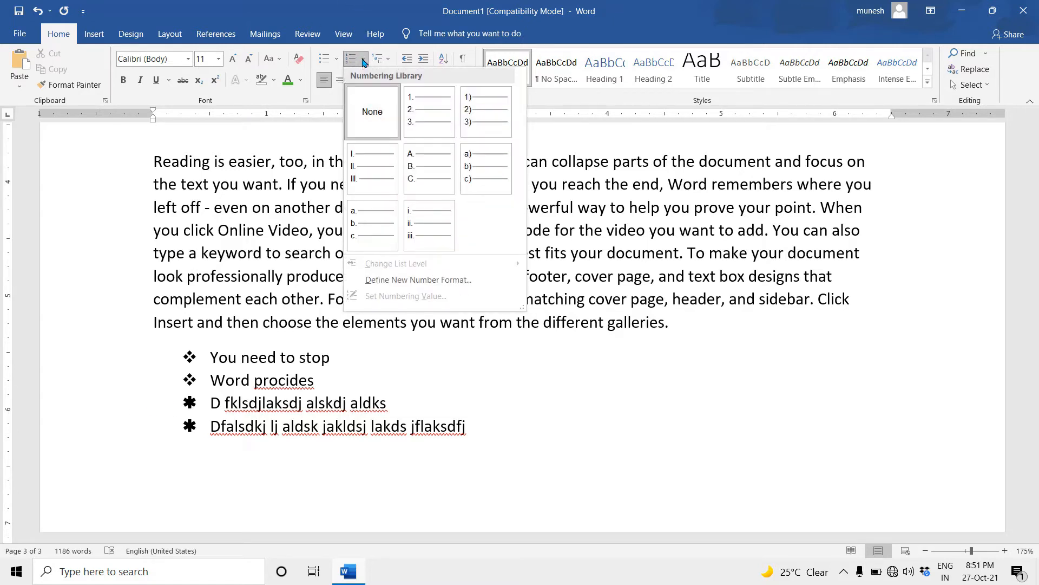
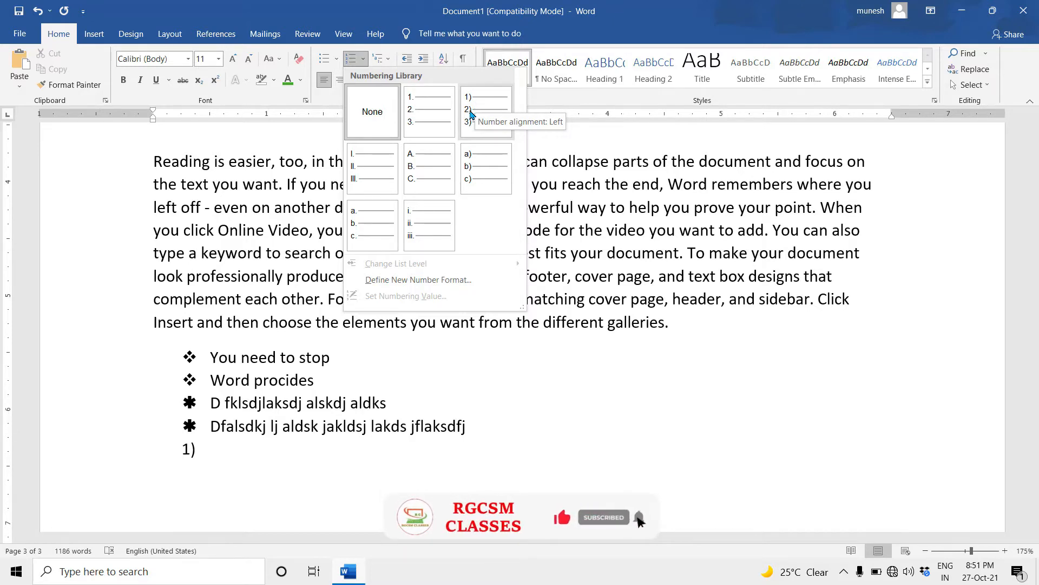
# Start a numbered list in the 1) 2) 3) format with the items "You can" and "Type"
pyautogui.press('Escape')
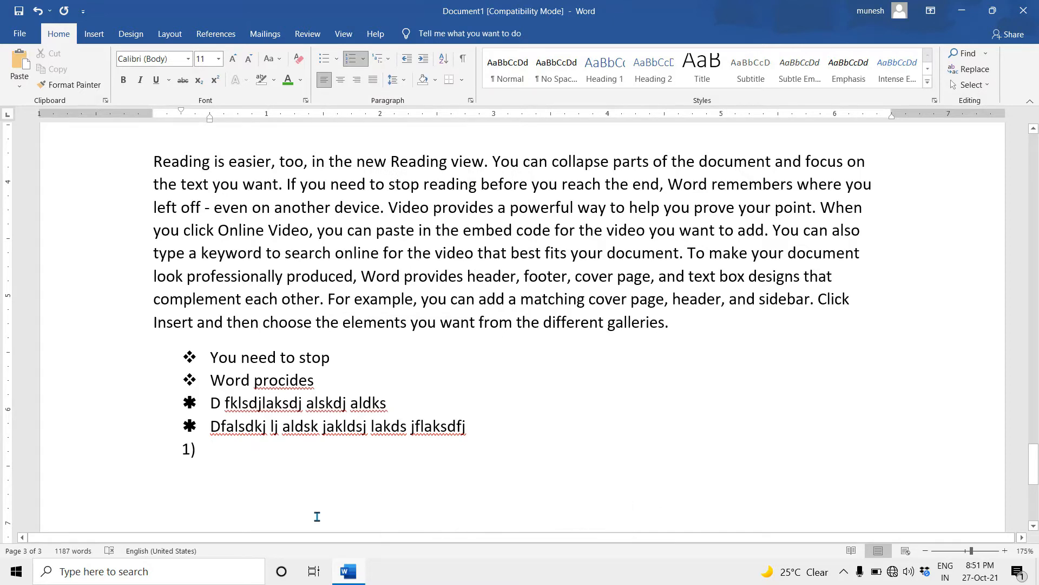
pyautogui.write('You can')
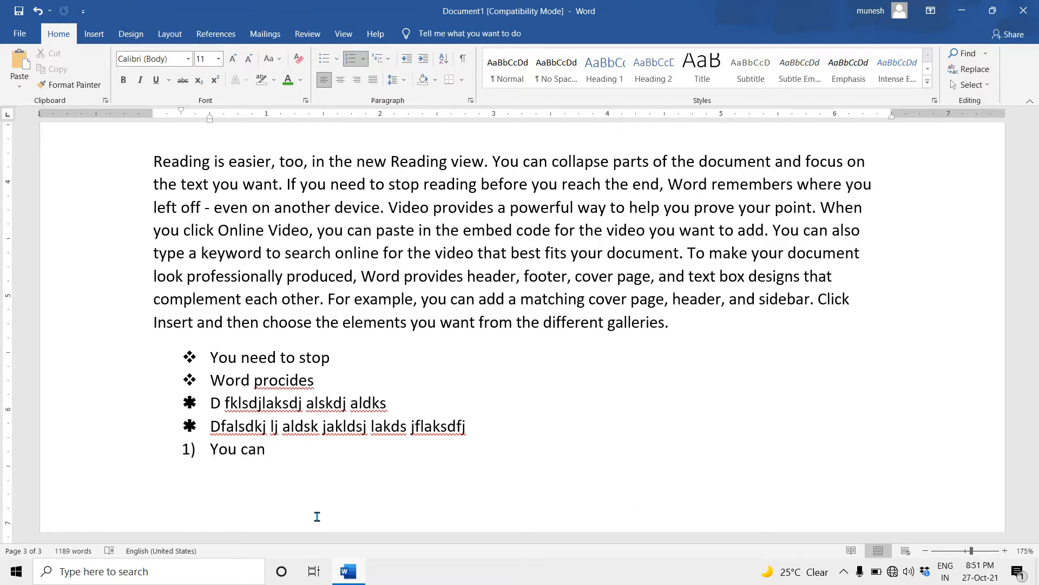
pyautogui.press('Return')
pyautogui.scroll(-4, 288, 515)
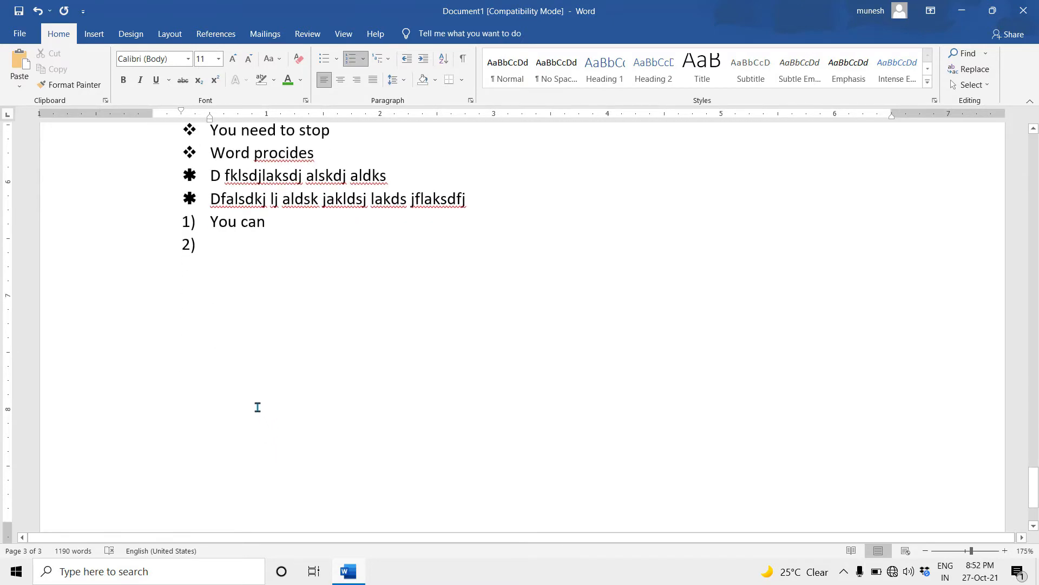
pyautogui.write('Type')
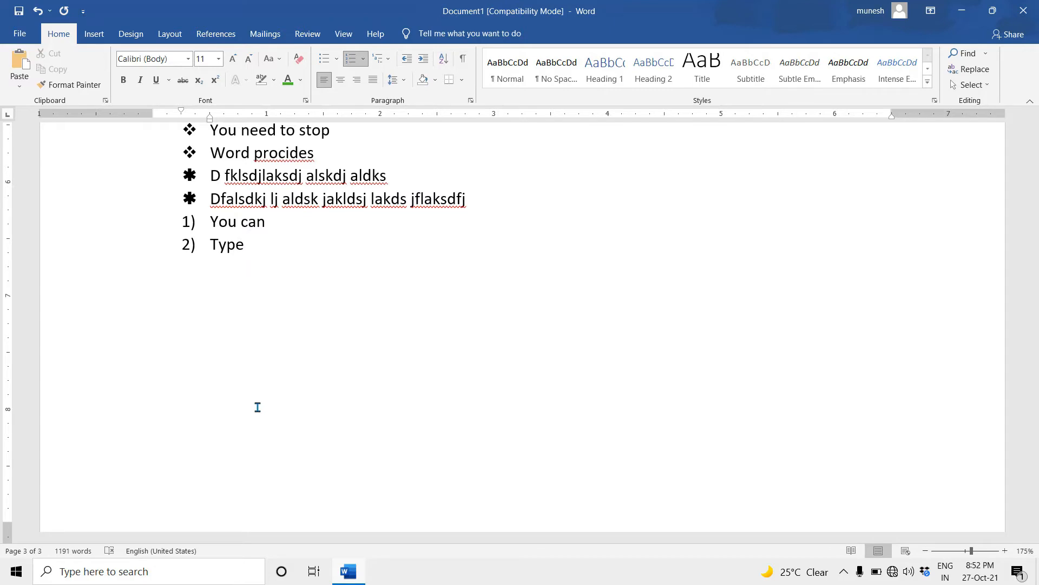
# Add two lettered sub-items under "Type": "Asdfkjds lkjdalk jd" and "Kldsjf lakd jlka jsdlfkj"
pyautogui.press('Return')
pyautogui.press('Tab')
pyautogui.write('asdfkjds lkjdalk jd')
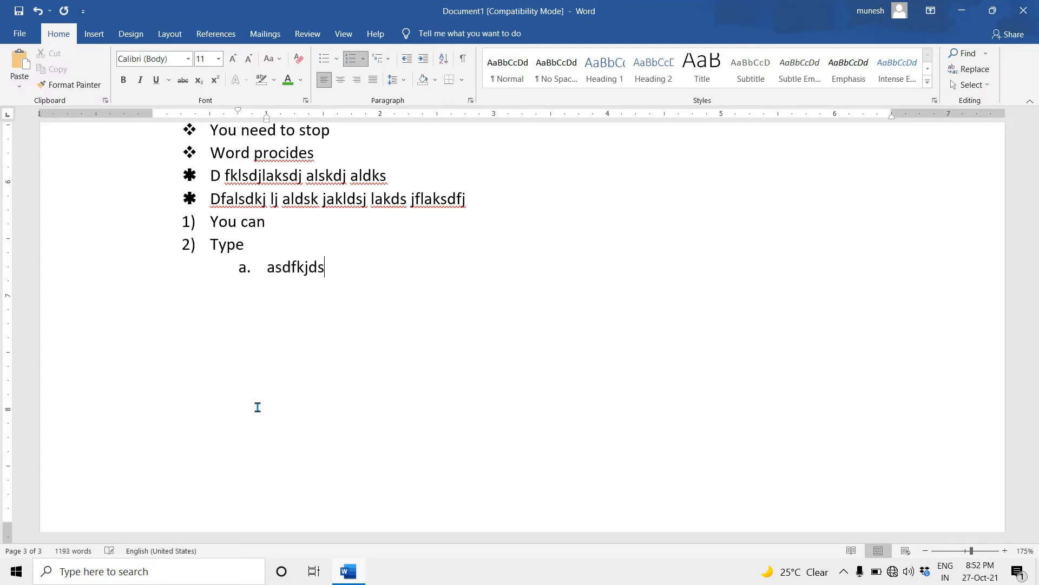
pyautogui.press('Return')
pyautogui.write('kldsjf lakd jlka jsdlfkj')
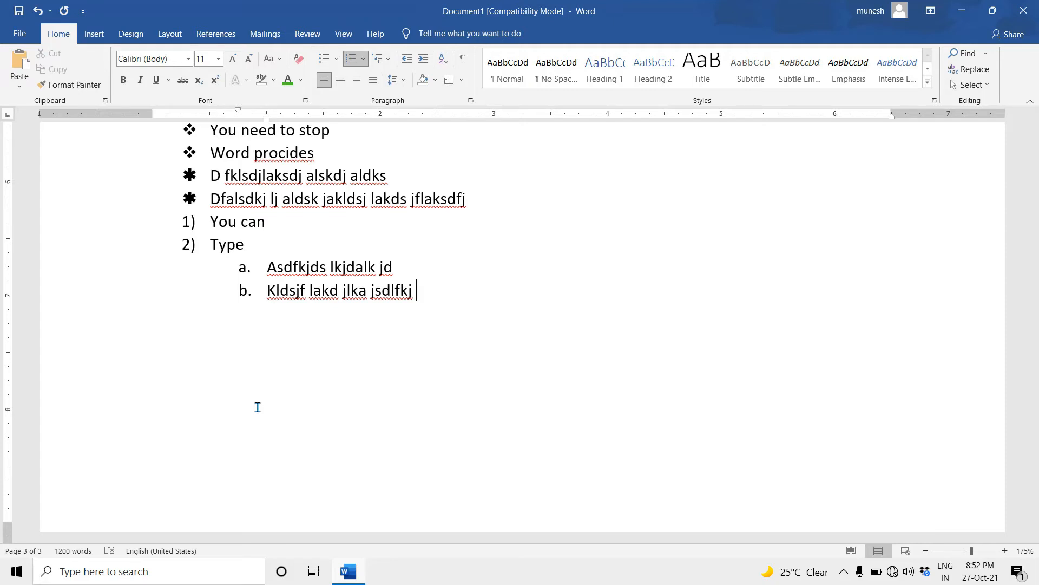
# Return to the main list level and add the third item "Djalkd jlakjd"
pyautogui.press('Return')
pyautogui.hotkey('shift', 'Tab')
pyautogui.write('djalkd jlakjd')
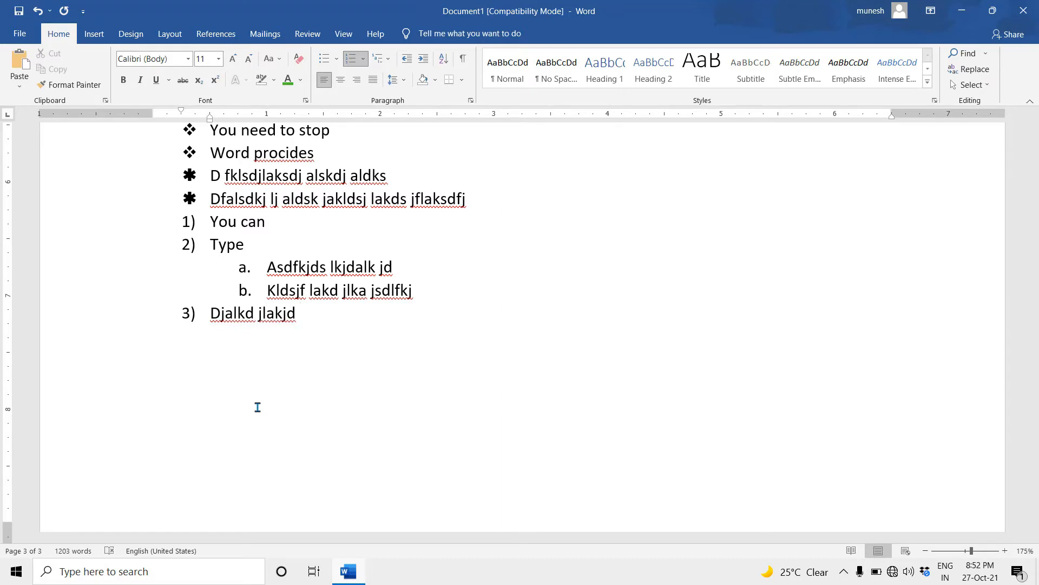
# Add three lettered sub-items under item 3: "Dsjfal sdkj", "Adsjf alksdjf" and "Asldkfj aldsfj"
pyautogui.press('Return')
pyautogui.press('Tab')
pyautogui.write('dsjfal sdkj')
pyautogui.press('Return')
pyautogui.write('adsjf alksdjf')
pyautogui.press('Return')
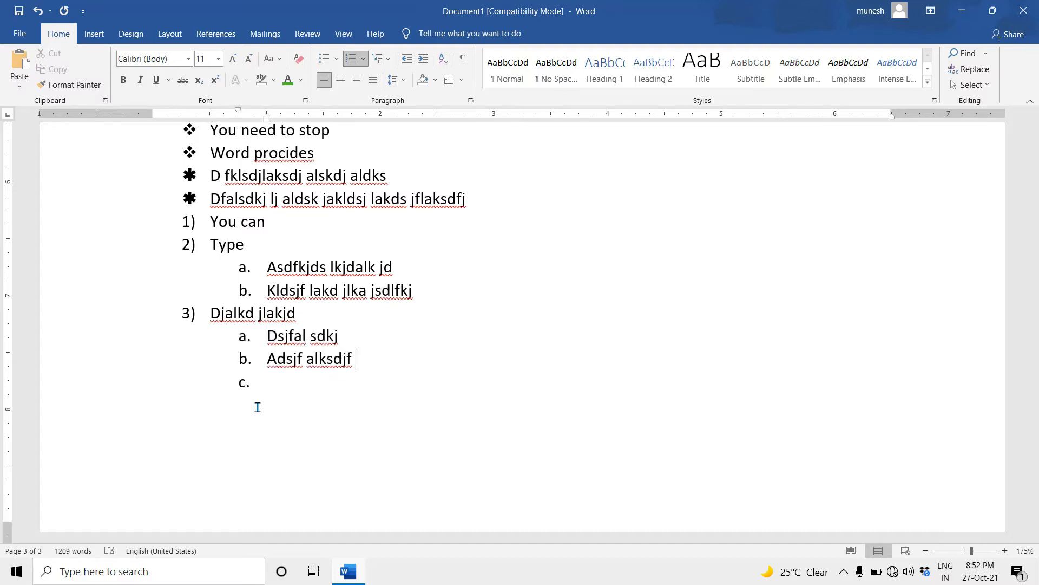
pyautogui.write('Asldkfj aldsfj')
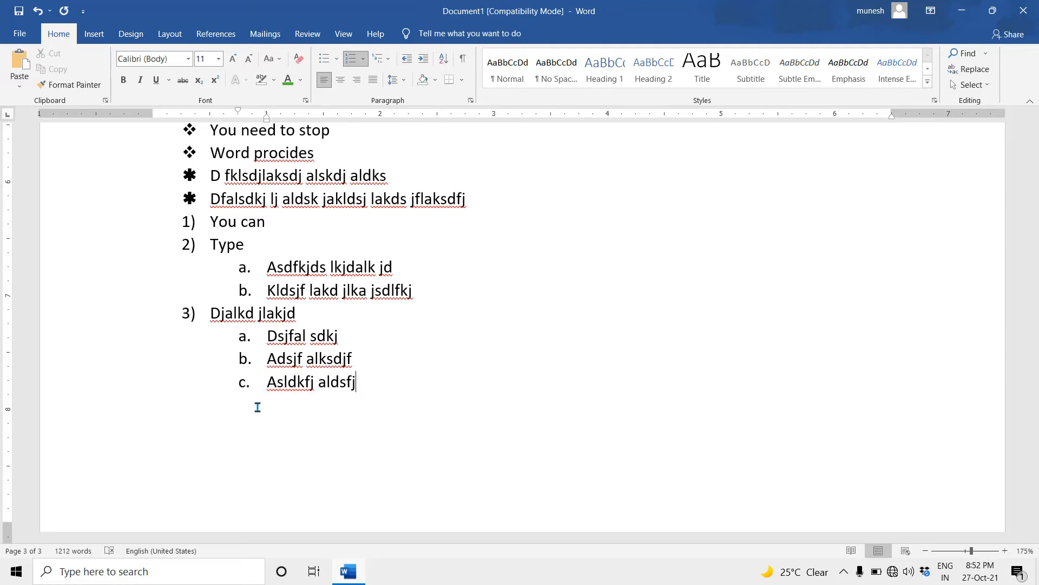
# Add the fourth main item "Dsjalksdj aksdlk" and end the numbered list
pyautogui.press('Return')
pyautogui.hotkey('shift', 'Tab')
pyautogui.write('dsjalksdj aksdlk')
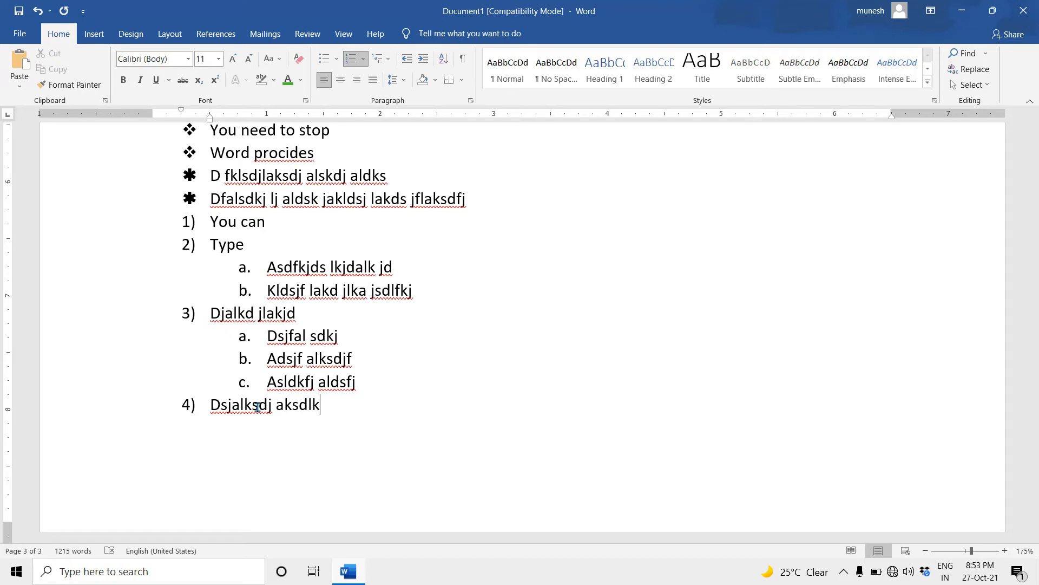
pyautogui.press('Return')
pyautogui.press('Return')
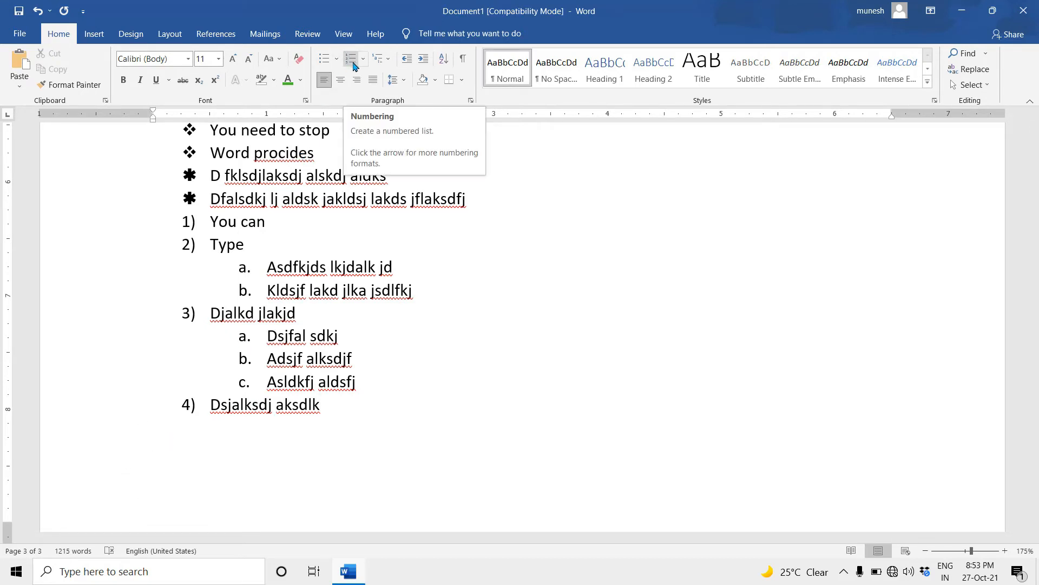
# Start a multilevel list in the 1. / 1.1. / 1.1.1. format with the first item "Sdfaklsd k"
pyautogui.click(389, 60)
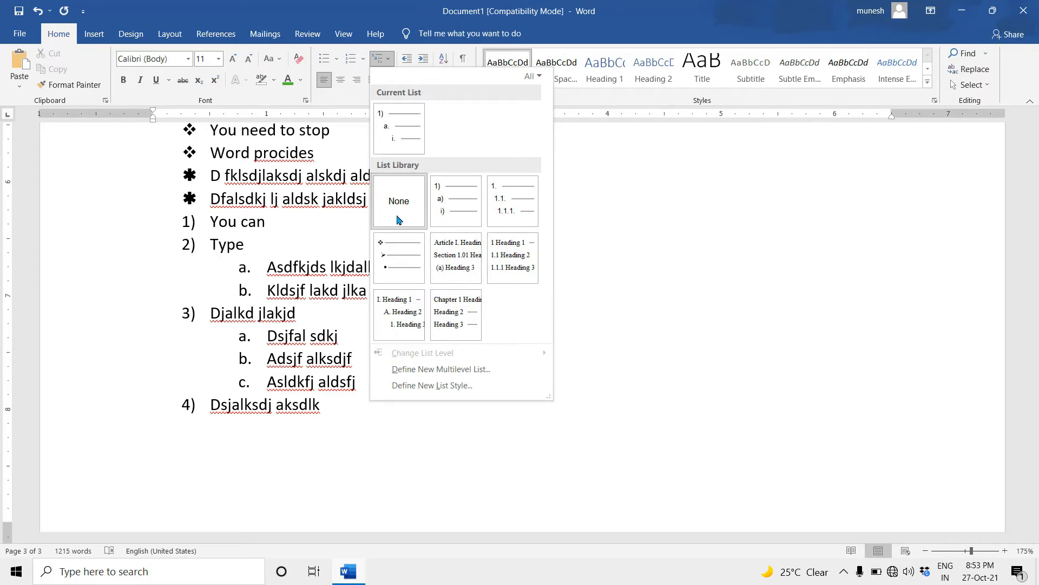
pyautogui.click(511, 206)
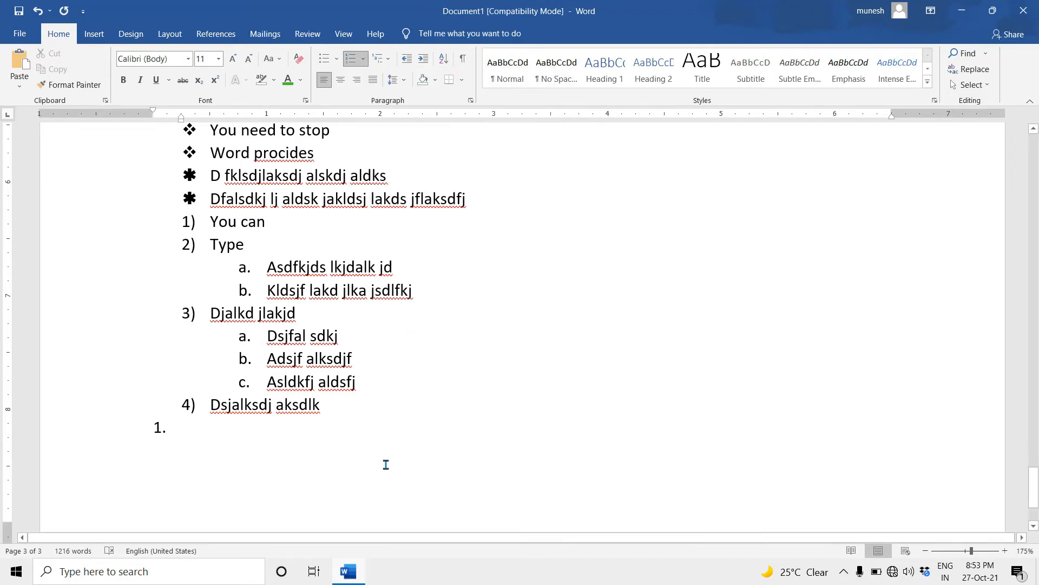
pyautogui.write('sdfaklsd k')
pyautogui.press('Return')
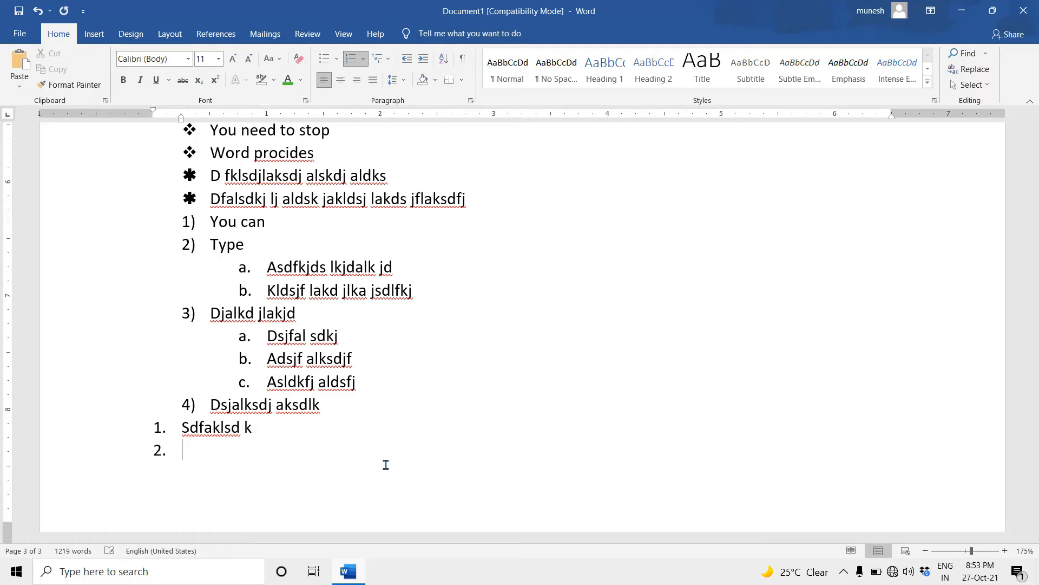
# Add second-level items 1.1 to 1.3: "Dkjalsdjkj asldkfj", "Sdkjflaksdj alsdjfalksdj" and "Sdlfadksjlasksdj"
pyautogui.press('Tab')
pyautogui.write('dkjalsdjkj asldkfj')
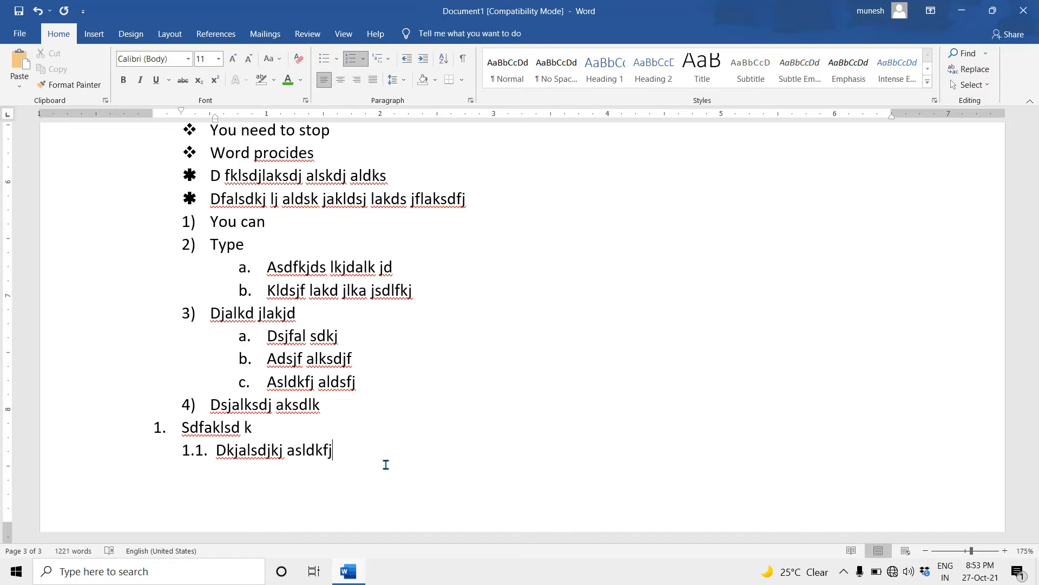
pyautogui.press('Return')
pyautogui.write('sdkjflaksdj')
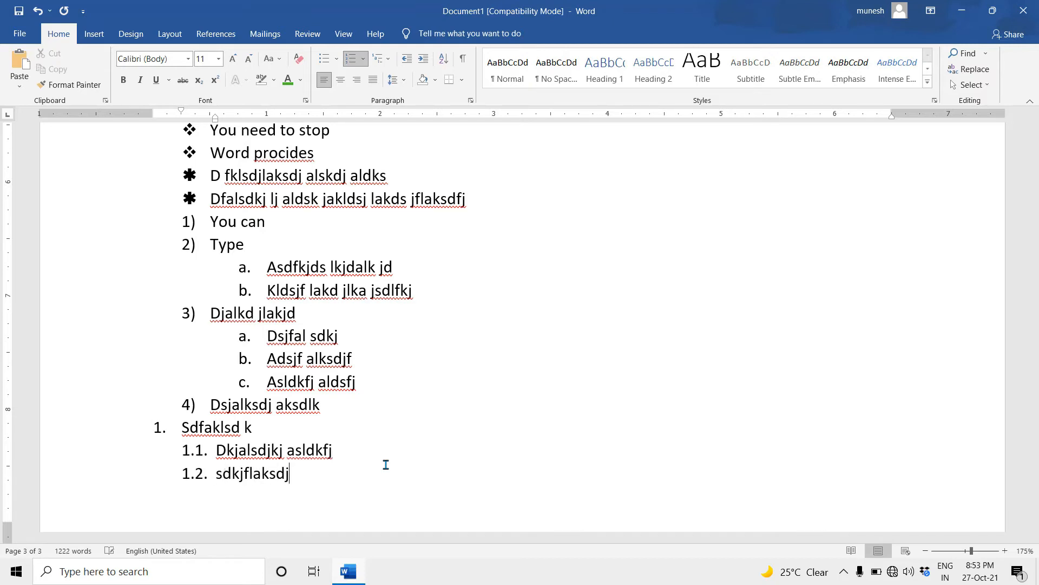
pyautogui.write(' alsdjfalksdj')
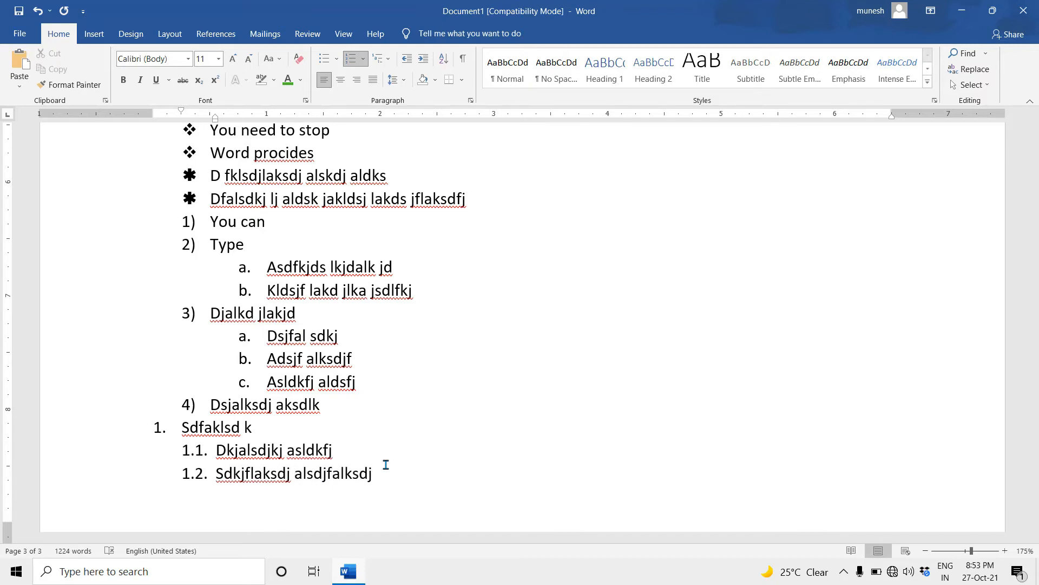
pyautogui.press('Return')
pyautogui.write('sdlfadksjlasksdj')
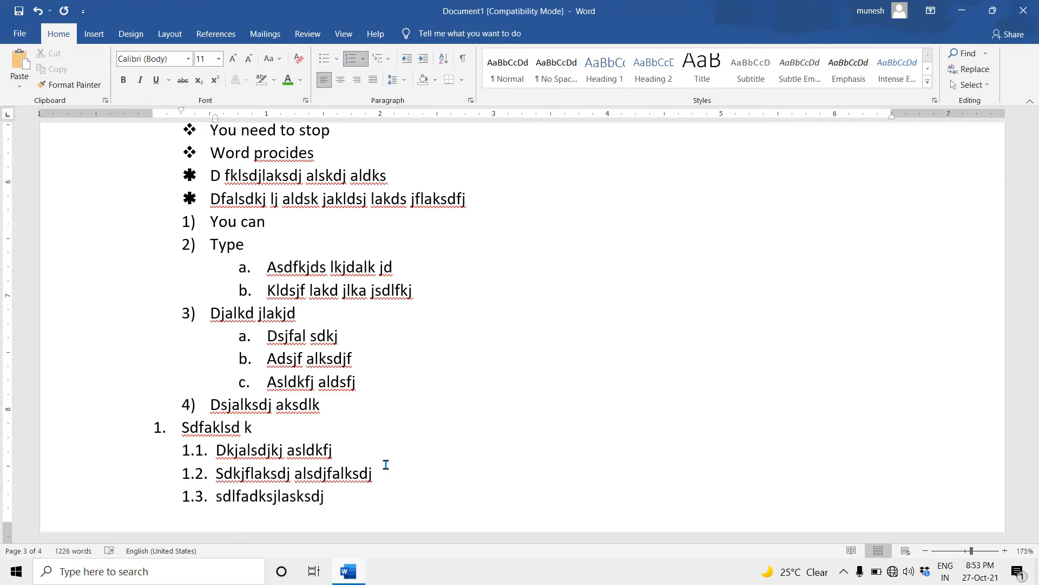
# Add two third-level items under 1.3: "Ksdfjalk d" and "Dklfads"
pyautogui.press('Return')
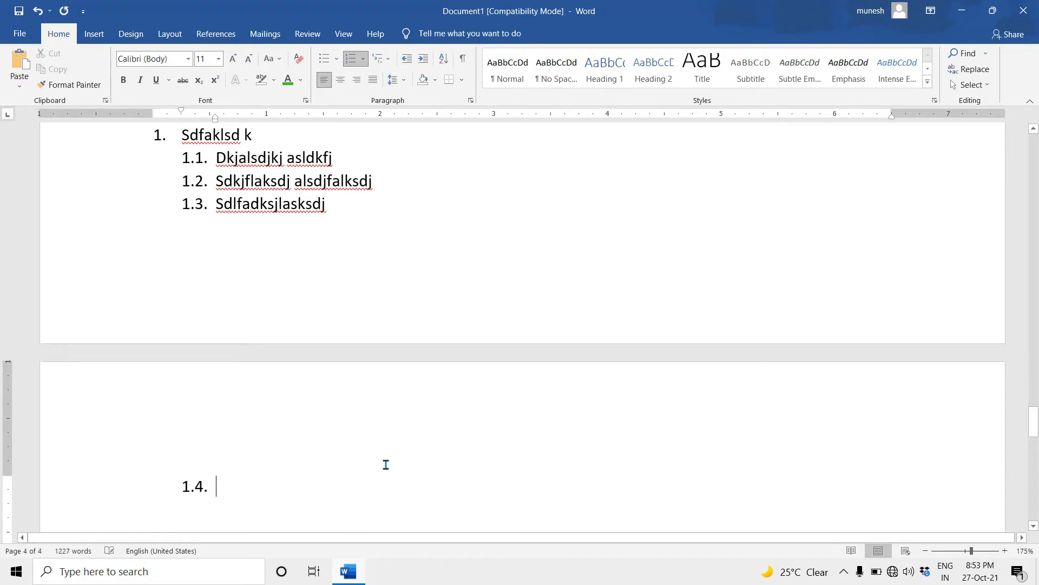
pyautogui.press('Tab')
pyautogui.write('ksdfjalk d')
pyautogui.press('Return')
pyautogui.write('dklfads')
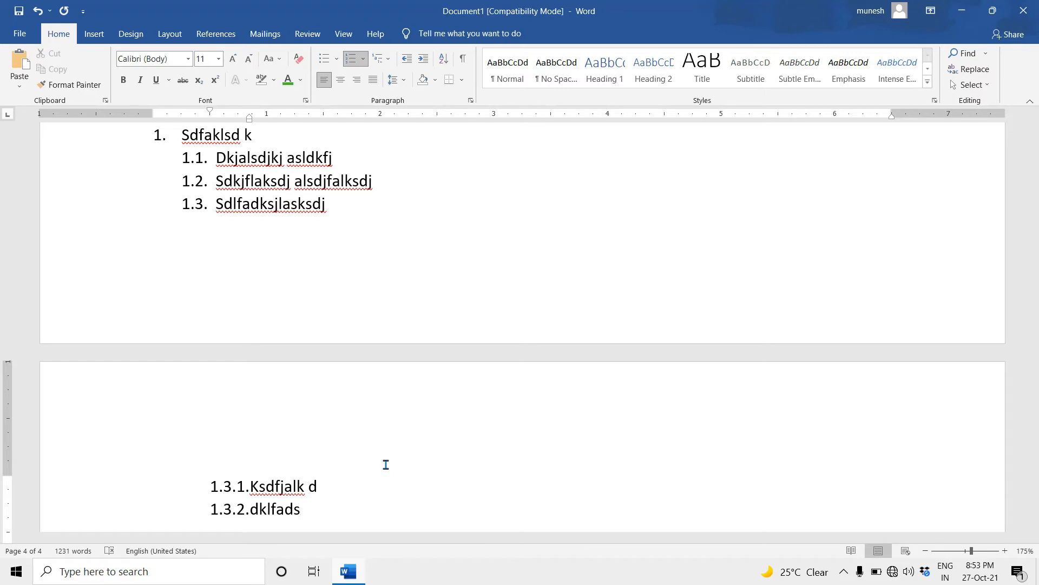
# Go back up to the second level and add item 1.4 "Dskfakdsj lkajds lakjd"
pyautogui.press('Return')
pyautogui.hotkey('shift', 'Tab')
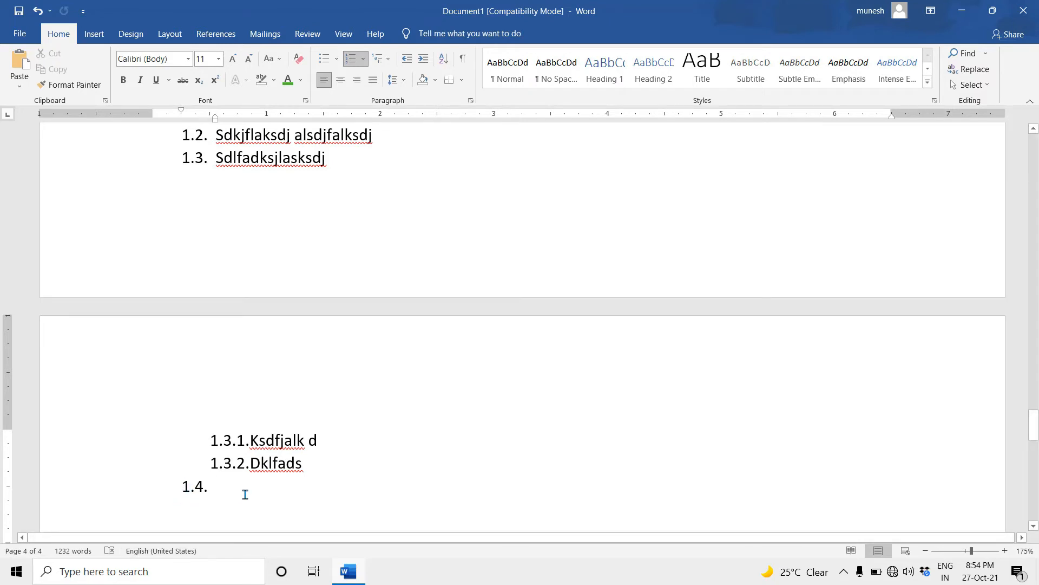
pyautogui.write('dskfakdsj lkajds lakjd')
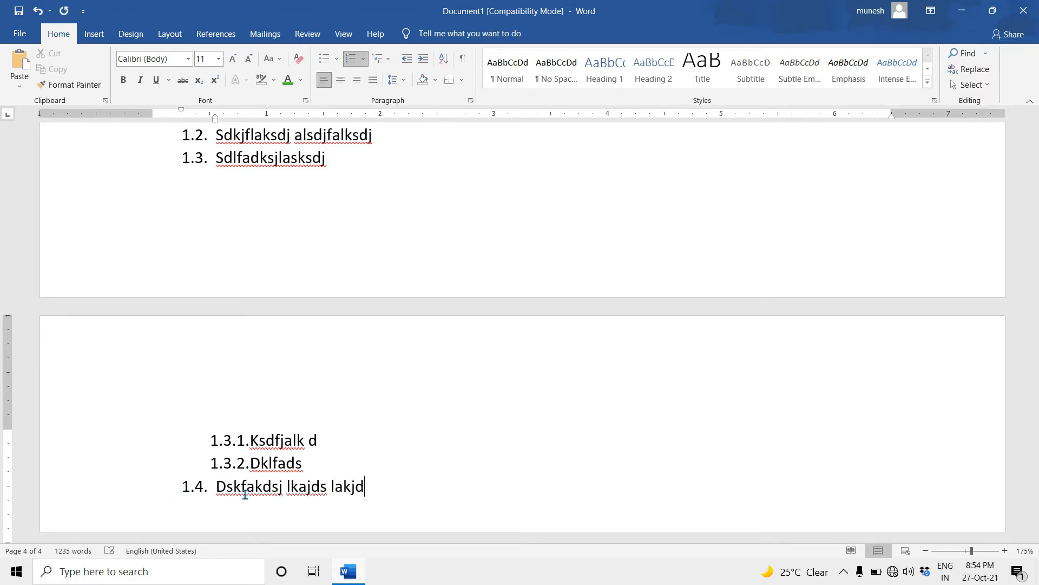
pyautogui.scroll(2, 178, 473)
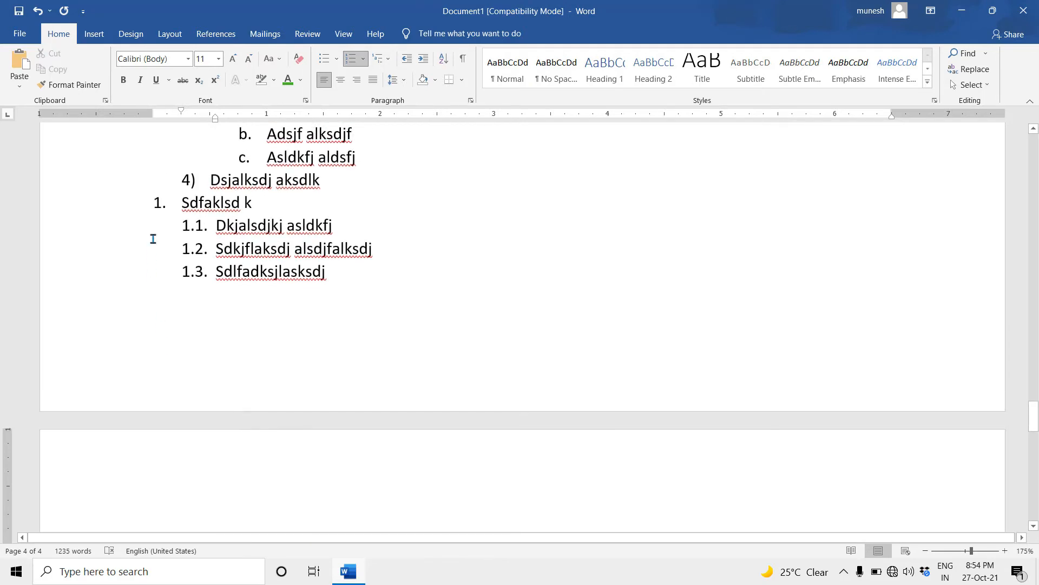
pyautogui.scroll(-5, 214, 302)
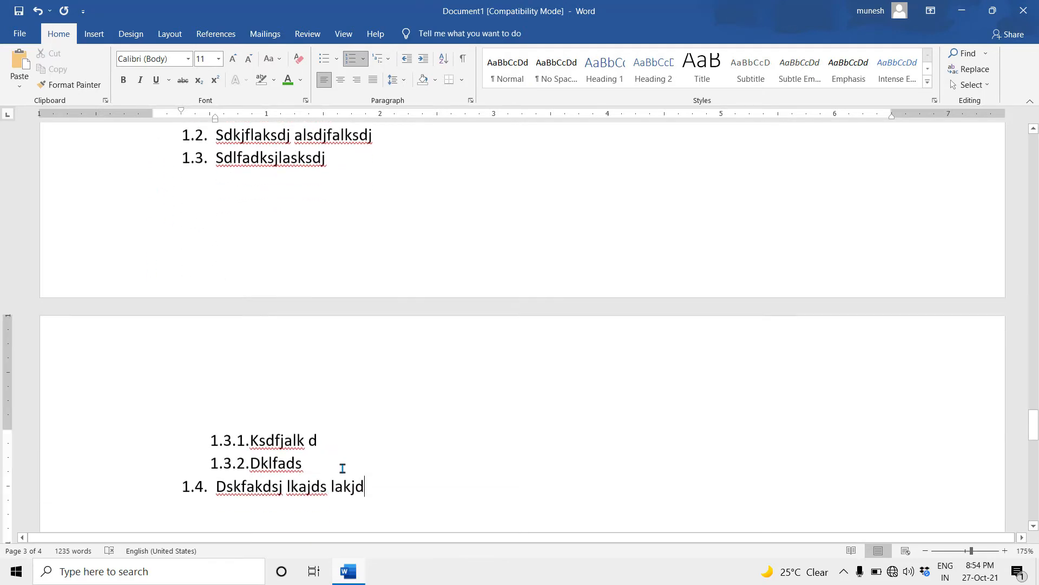
# Add the top-level item 2 "Lsdfalkdj lkajdslkj aldskfjlaksdjf" and end the multilevel list
pyautogui.press('Return')
pyautogui.hotkey('shift', 'Tab')
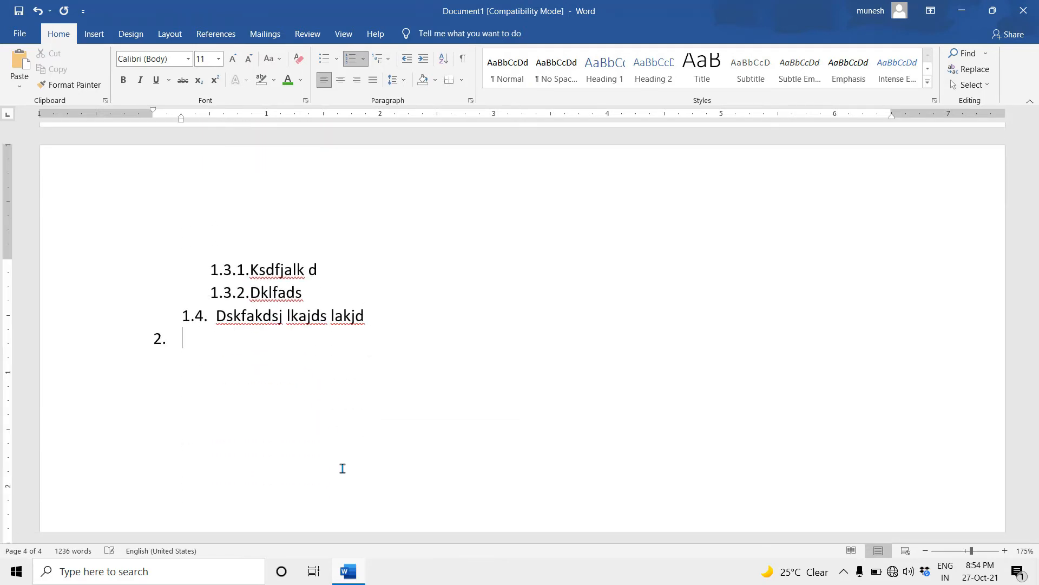
pyautogui.write('lsdfalkdj lkajdslkj aldskfjlaksdjf')
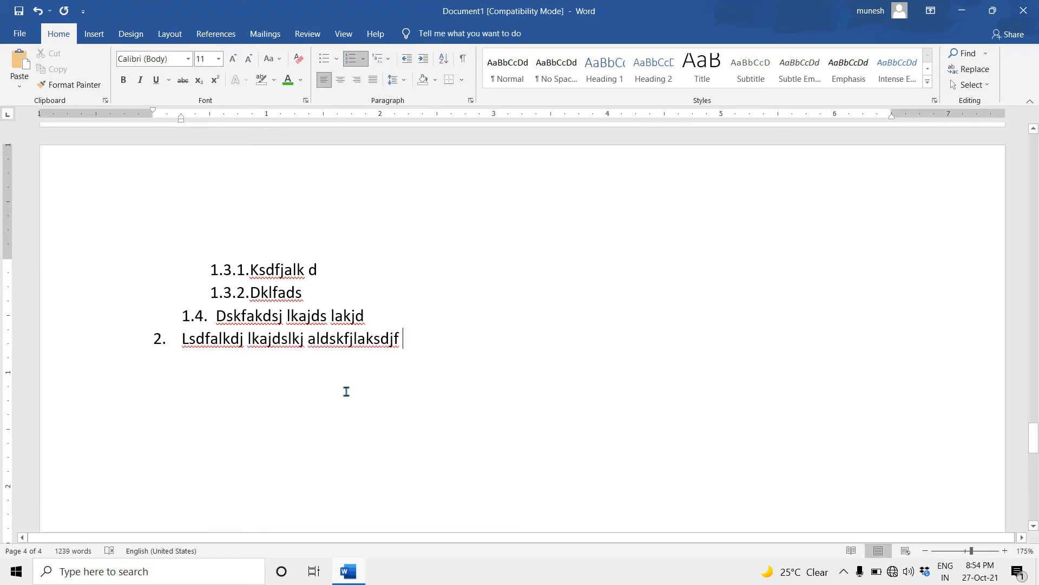
pyautogui.press('Return')
pyautogui.press('Return')
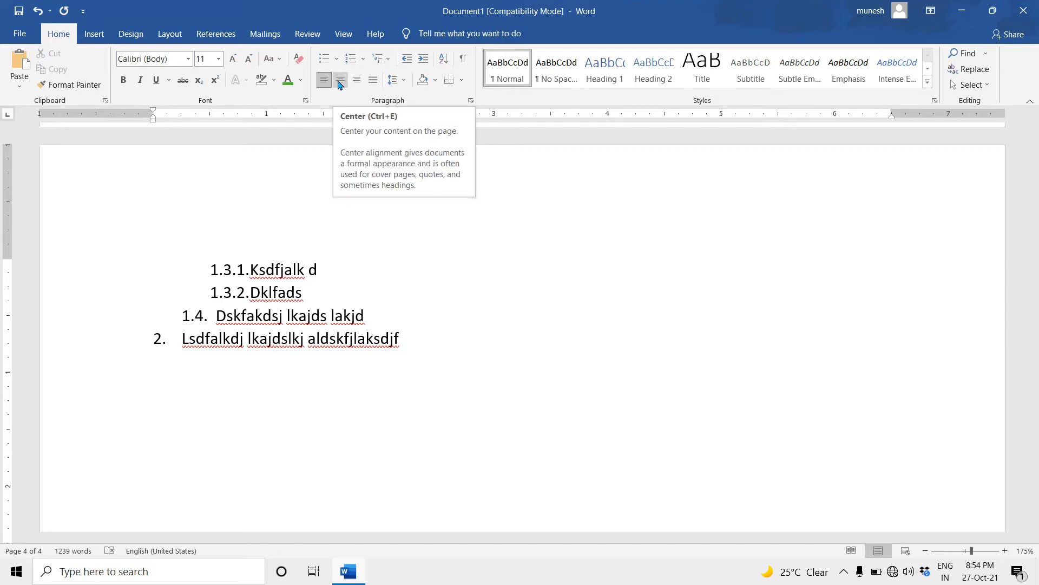
# Center the new paragraph below the list and enter "Types can djlajdj dlkjaldsk"
pyautogui.click(339, 85)
pyautogui.write('ty')
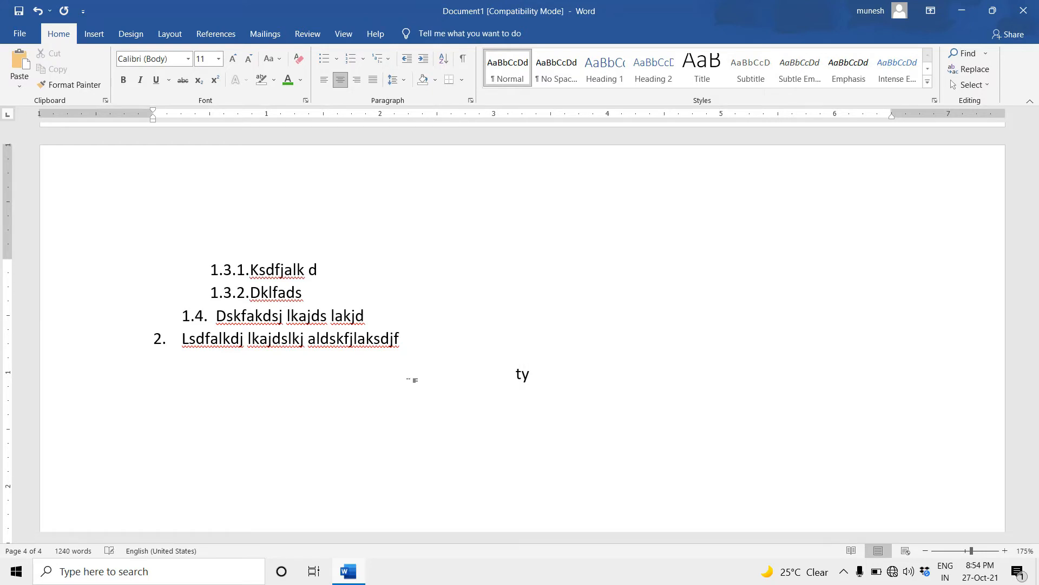
pyautogui.write('pes can djlajdj dlkjaldsk')
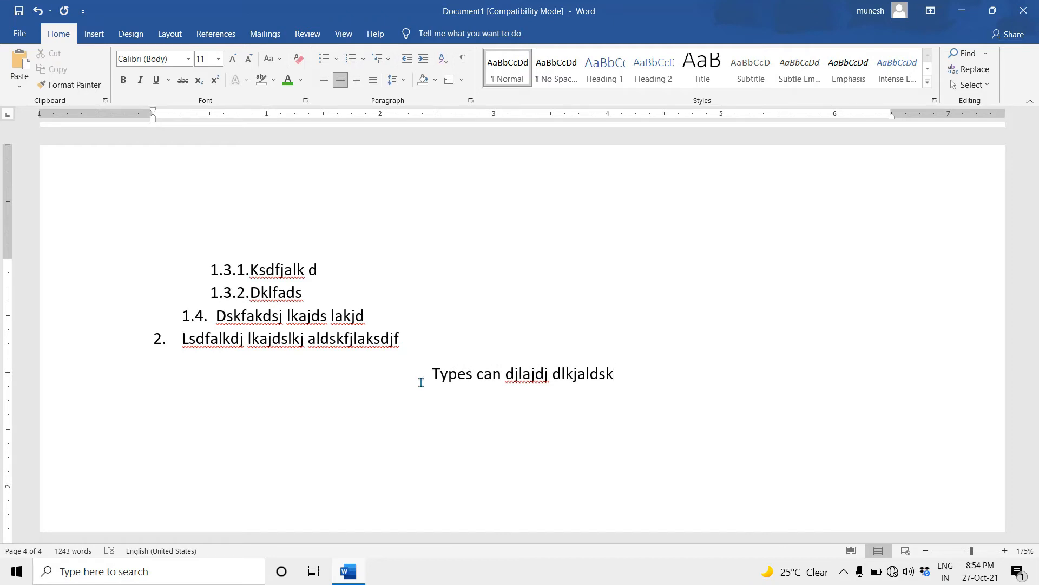
# Align the "Types can" paragraph to the right and append "dljd l;j aldkj lakdj fl" to its end
pyautogui.scroll(1, 476, 278)
pyautogui.hotkey('ctrl', 'r')
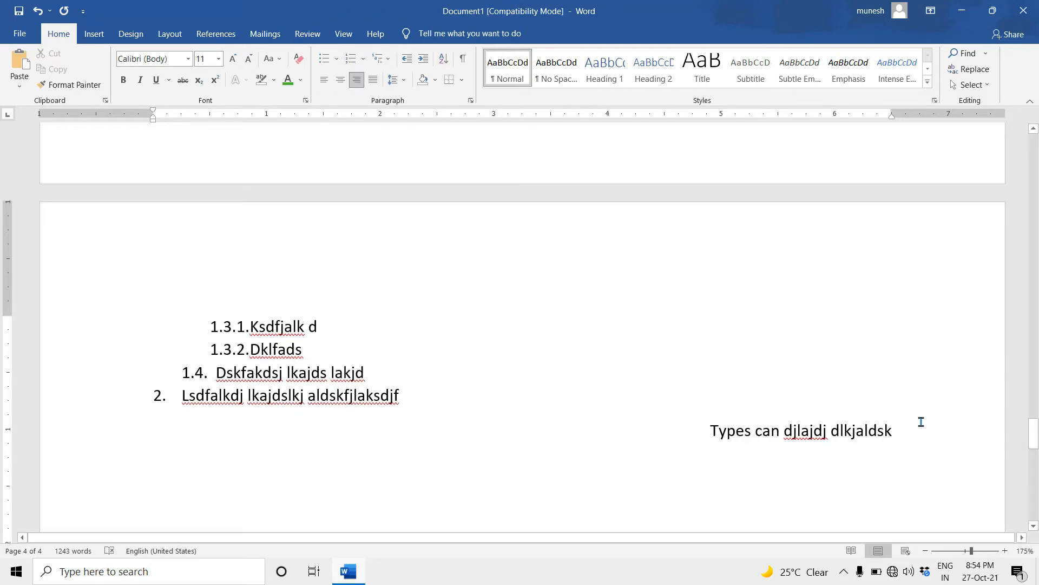
pyautogui.moveTo(896, 430); pyautogui.dragTo(710, 436)
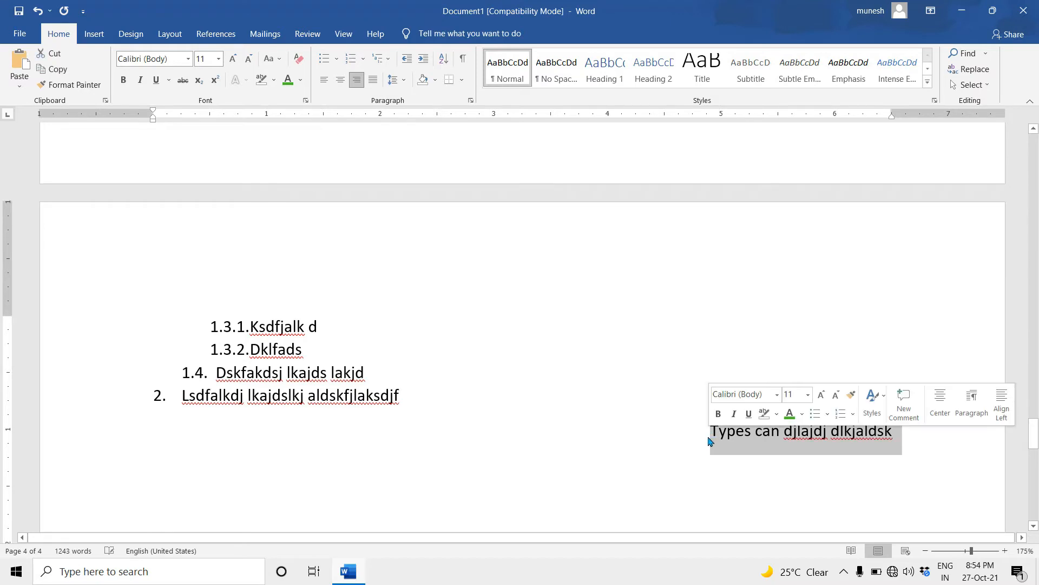
pyautogui.click(893, 430)
pyautogui.write('dljd l;j aldkj lakdj fl')
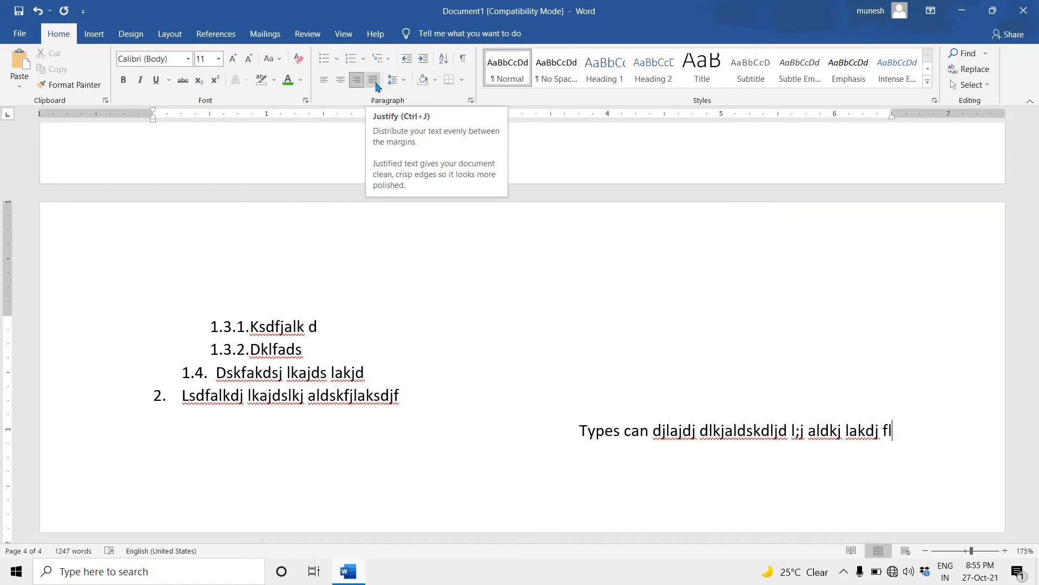
# Justify the first eight paragraphs on page 1, from the opening "Video provides" paragraph through the second "Themes and styles" paragraph
pyautogui.scroll(12, 431, 401)
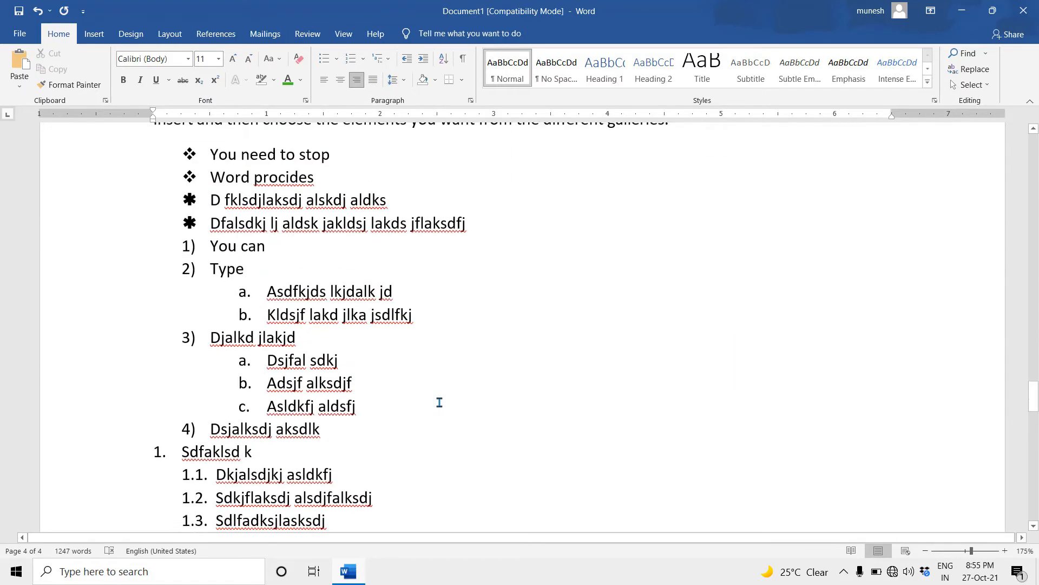
pyautogui.scroll(6, 439, 402)
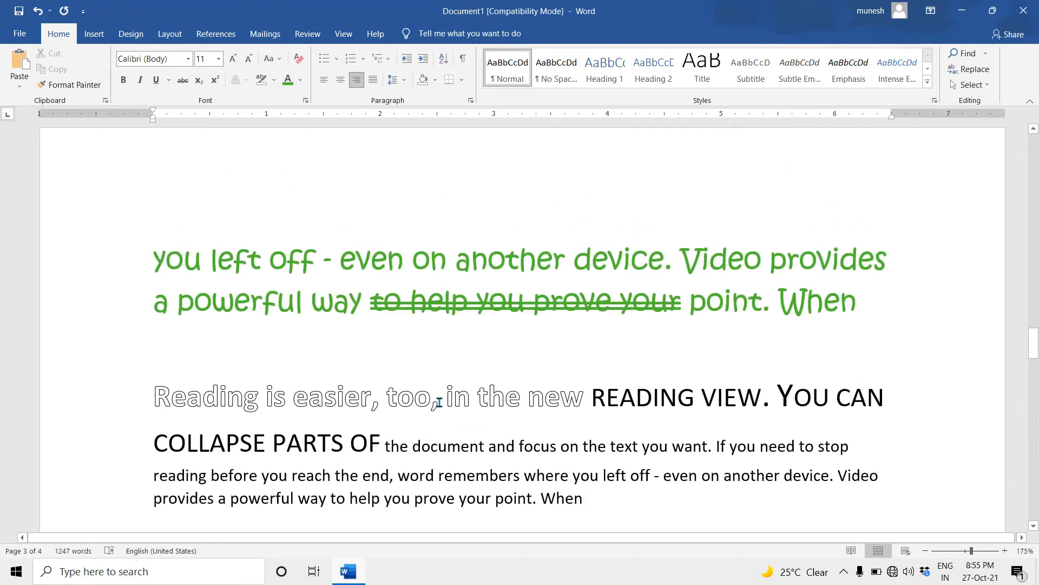
pyautogui.click(964, 551)
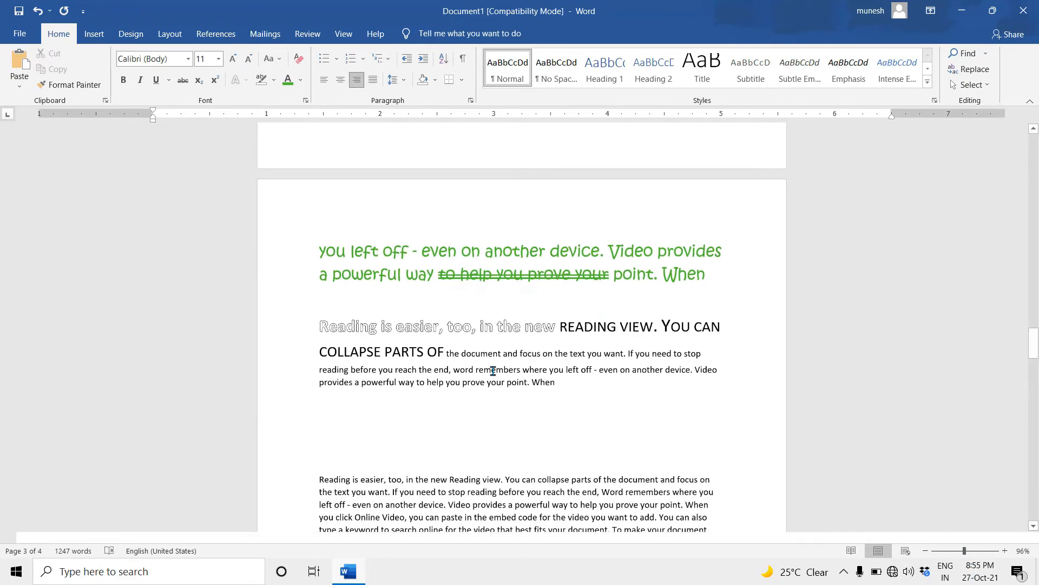
pyautogui.scroll(2, 490, 433)
pyautogui.scroll(15, 492, 370)
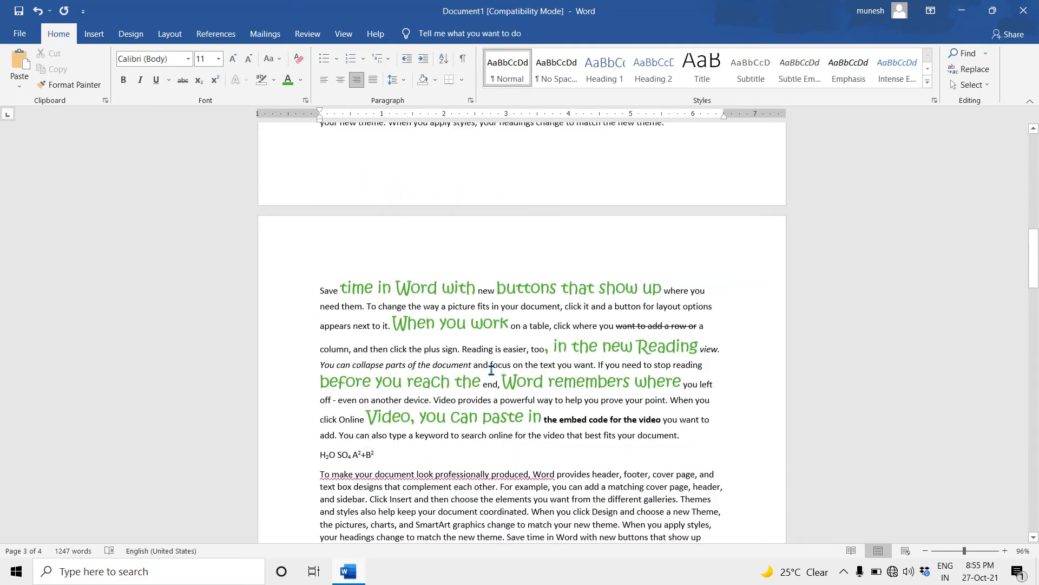
pyautogui.scroll(10, 491, 370)
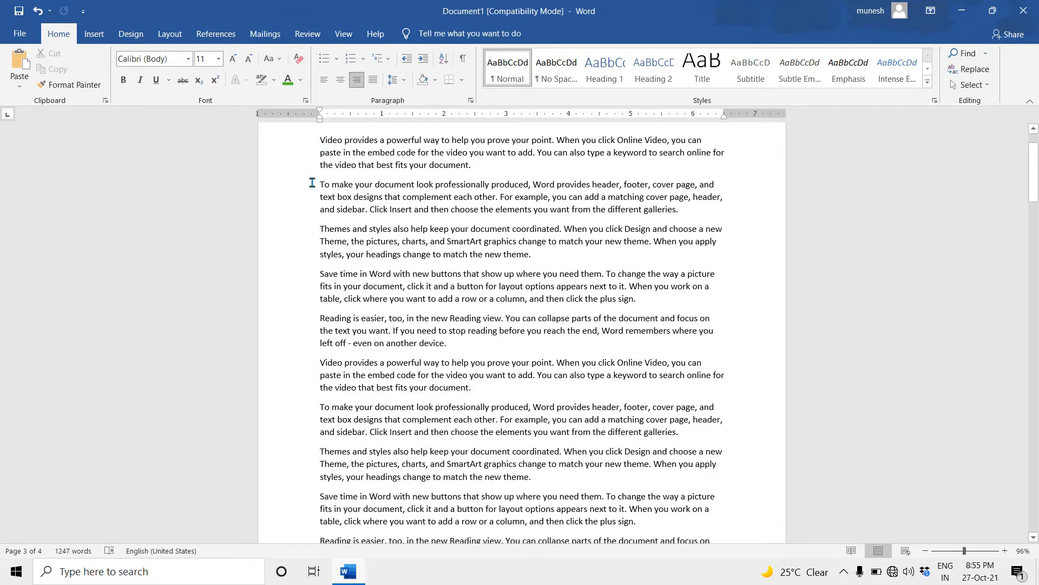
pyautogui.click(704, 139)
pyautogui.click(723, 184)
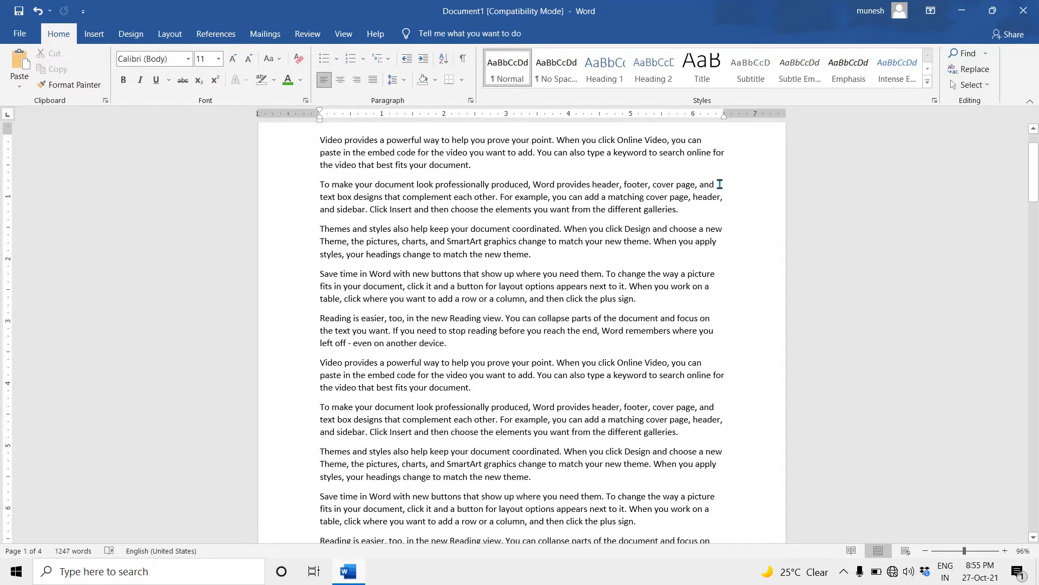
pyautogui.click(714, 285)
pyautogui.moveTo(320, 139); pyautogui.dragTo(539, 476)
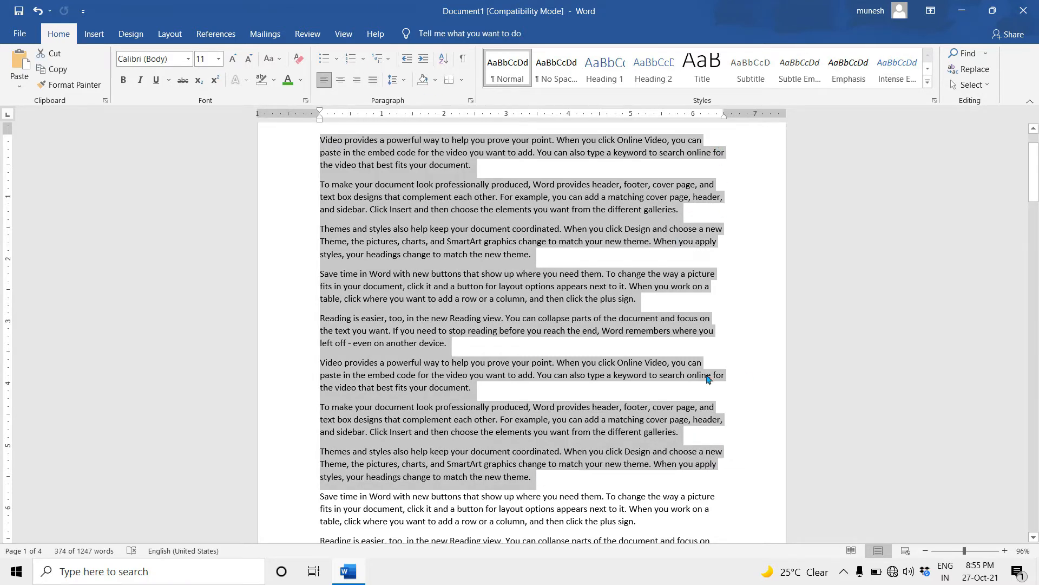
pyautogui.click(372, 81)
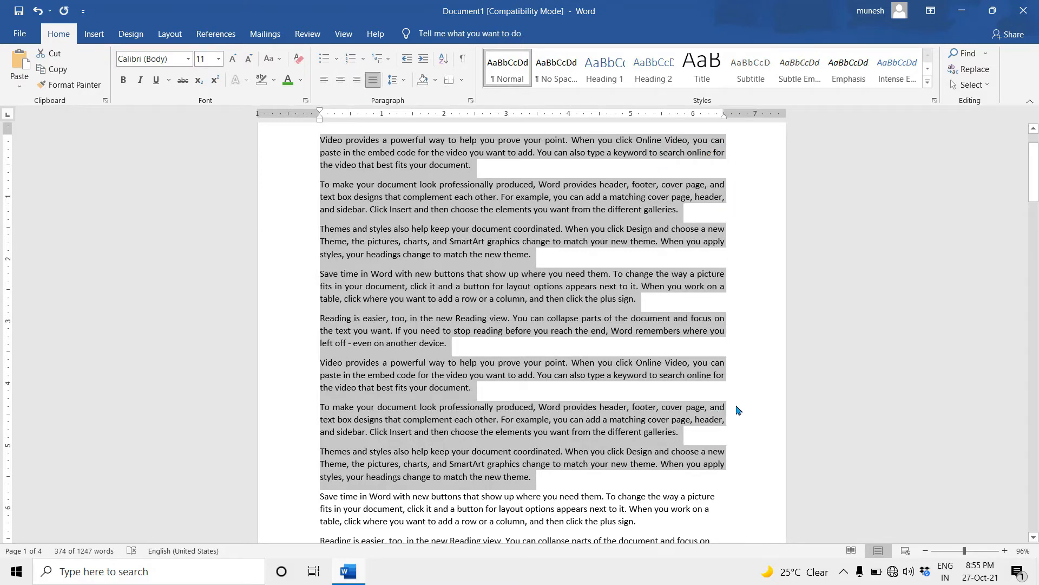
pyautogui.click(384, 221)
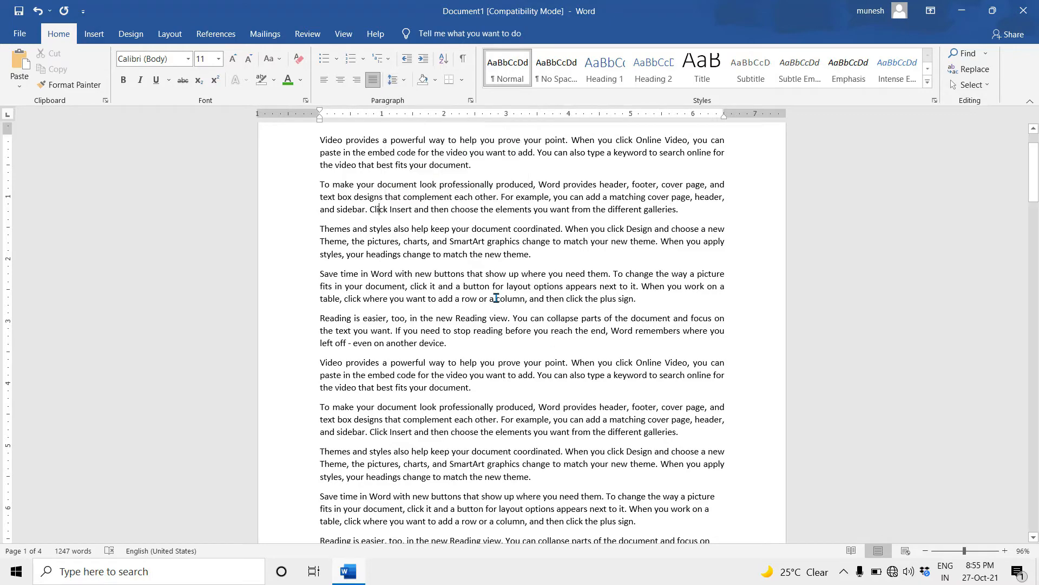
# Try multiple line spacing values of 2 and 1 on the first "Themes and styles" paragraph and discard the paragraph settings
pyautogui.keyDown('ctrl'); pyautogui.scroll(6, 497, 298); pyautogui.keyUp('ctrl')
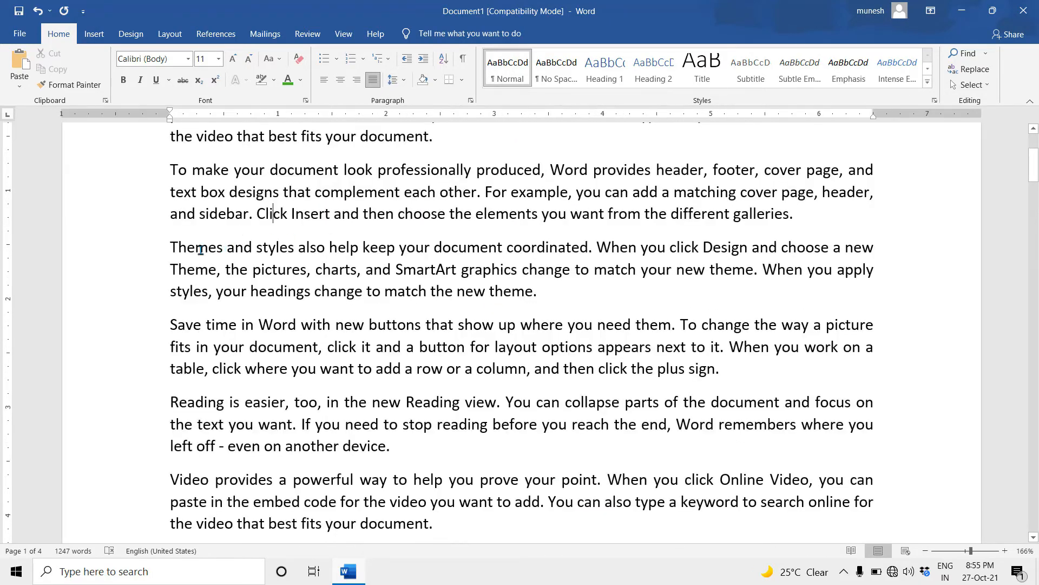
pyautogui.moveTo(171, 244); pyautogui.dragTo(540, 290)
pyautogui.click(393, 80)
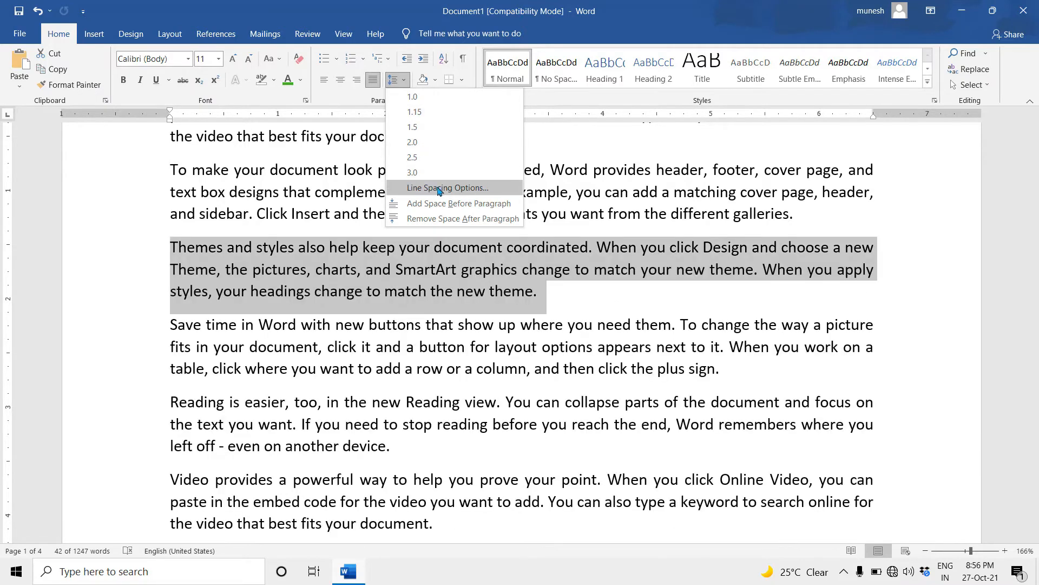
pyautogui.click(466, 189)
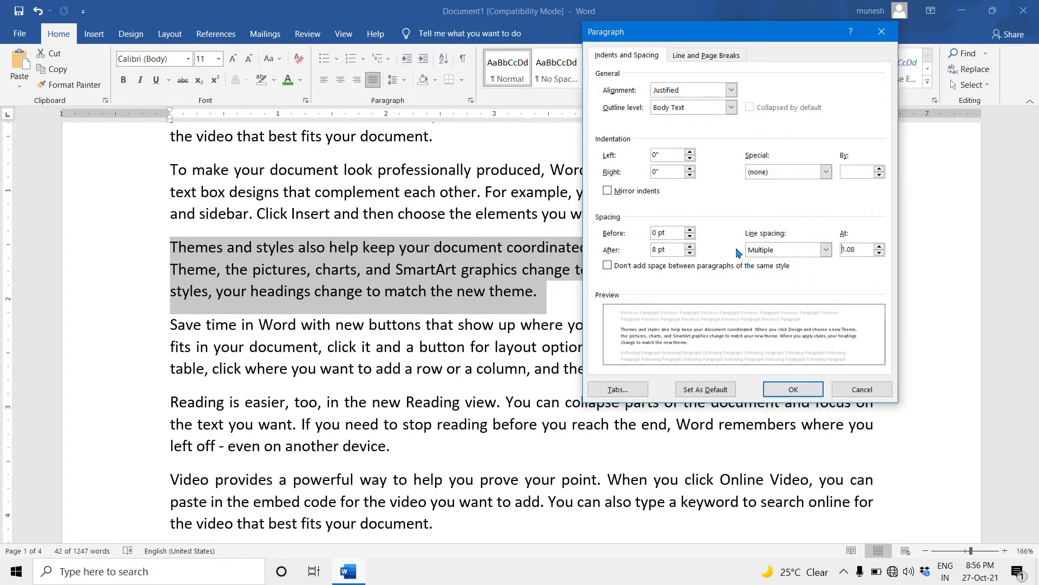
pyautogui.moveTo(843, 249); pyautogui.dragTo(808, 246)
pyautogui.click(878, 246)
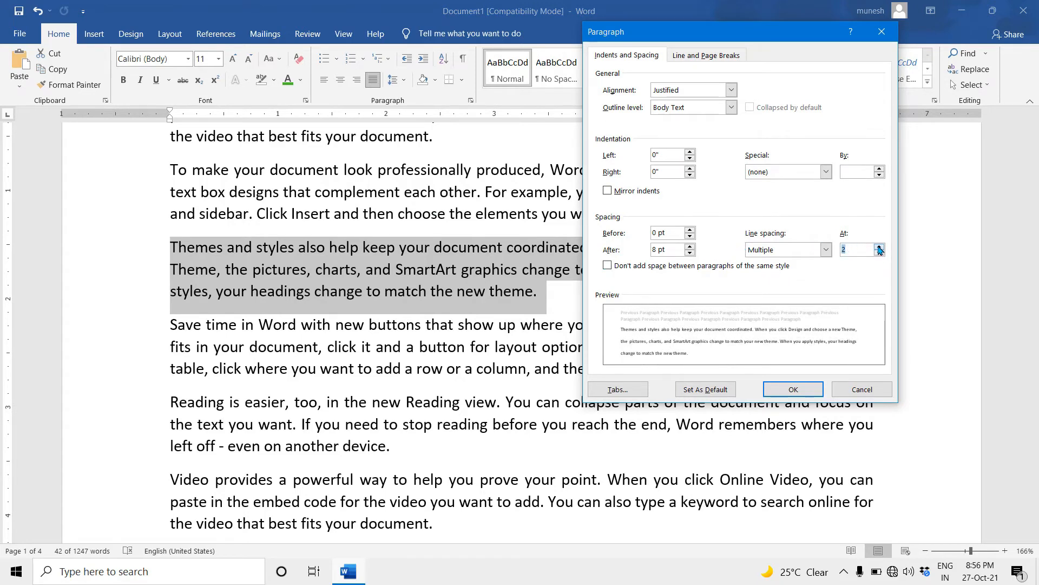
pyautogui.click(879, 247)
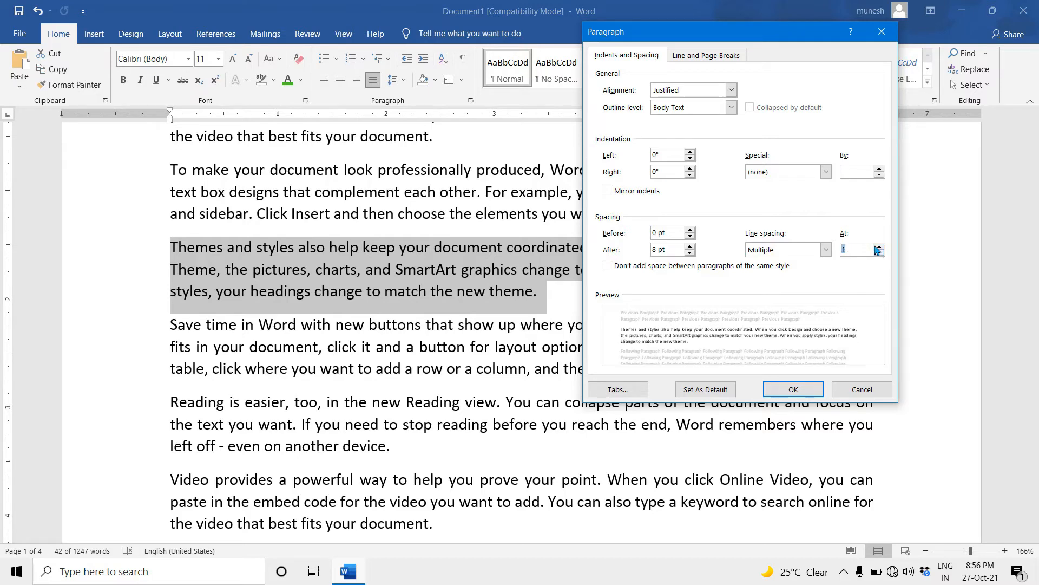
pyautogui.click(861, 390)
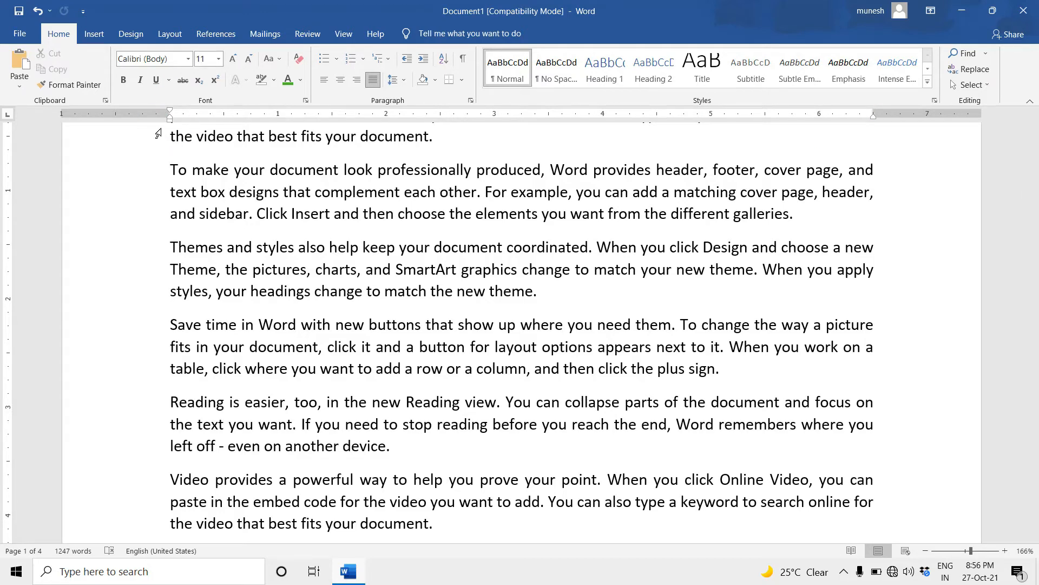
# Insert an empty paragraph after the first "Reading is easier" paragraph and increase its left indent twice, to 1 inch
pyautogui.scroll(-3, 239, 265)
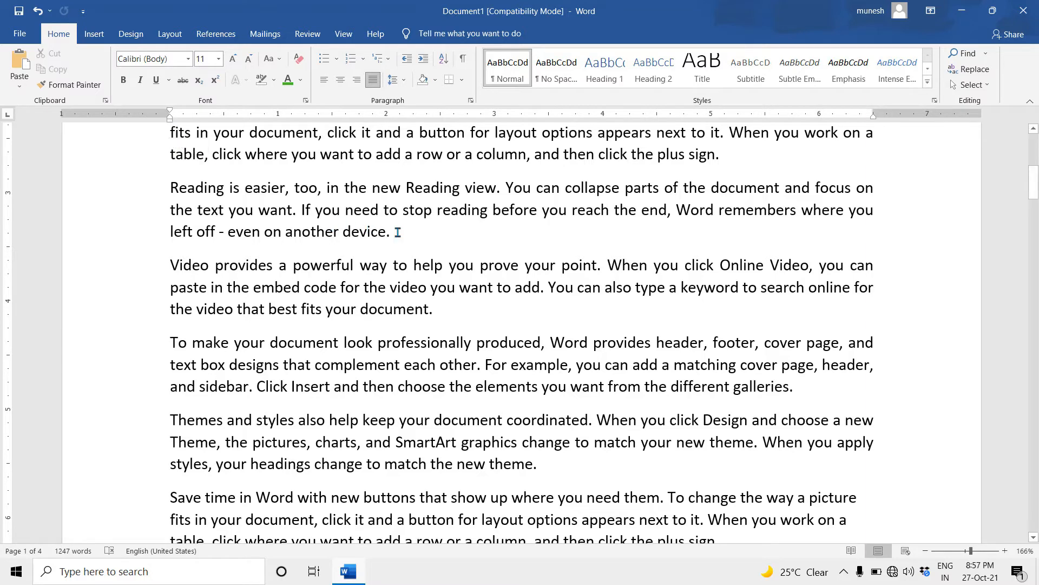
pyautogui.hotkey('ctrl', 'z')
pyautogui.press('Return')
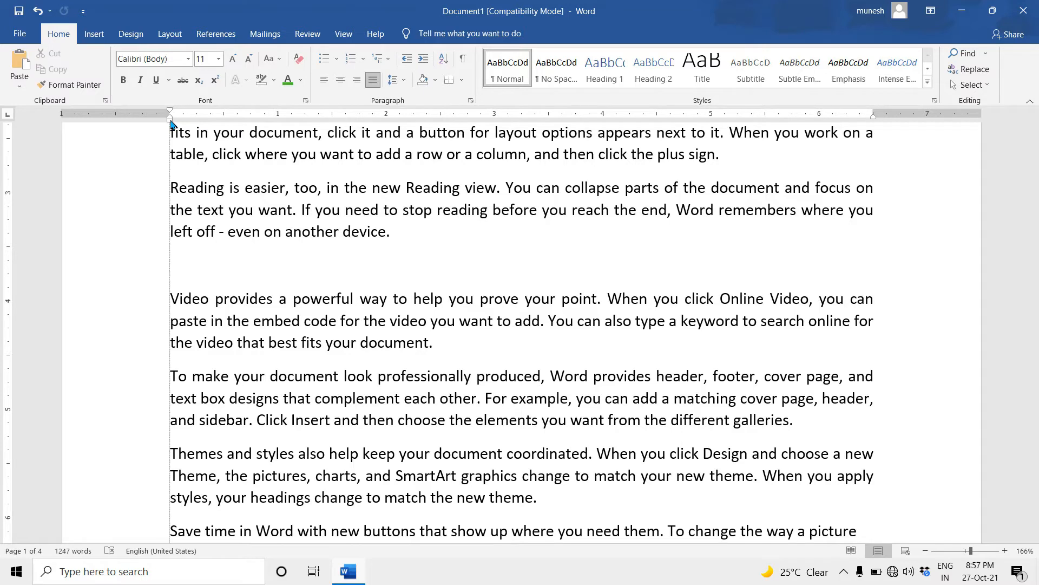
pyautogui.click(422, 59)
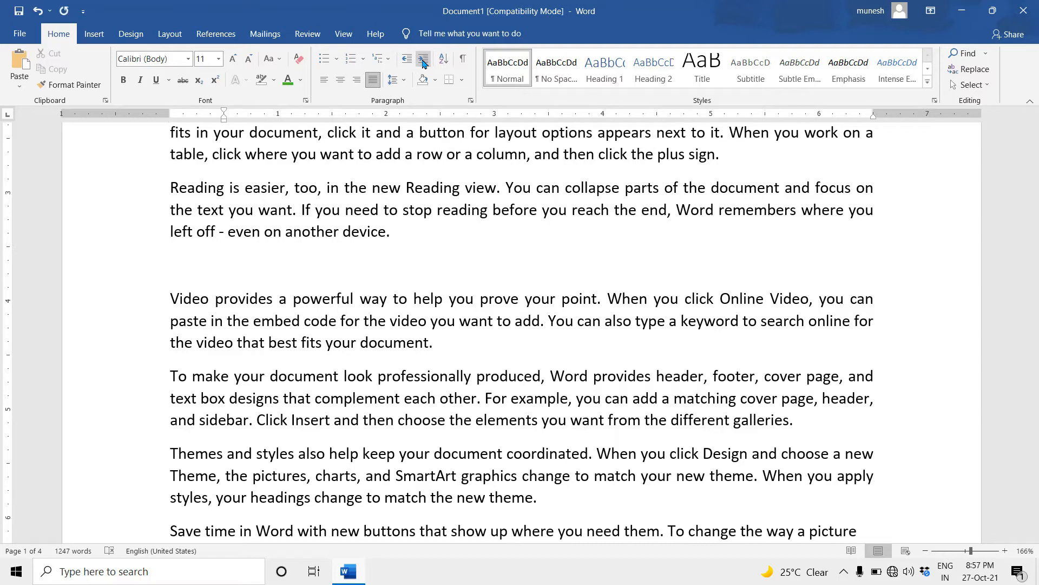
pyautogui.click(423, 63)
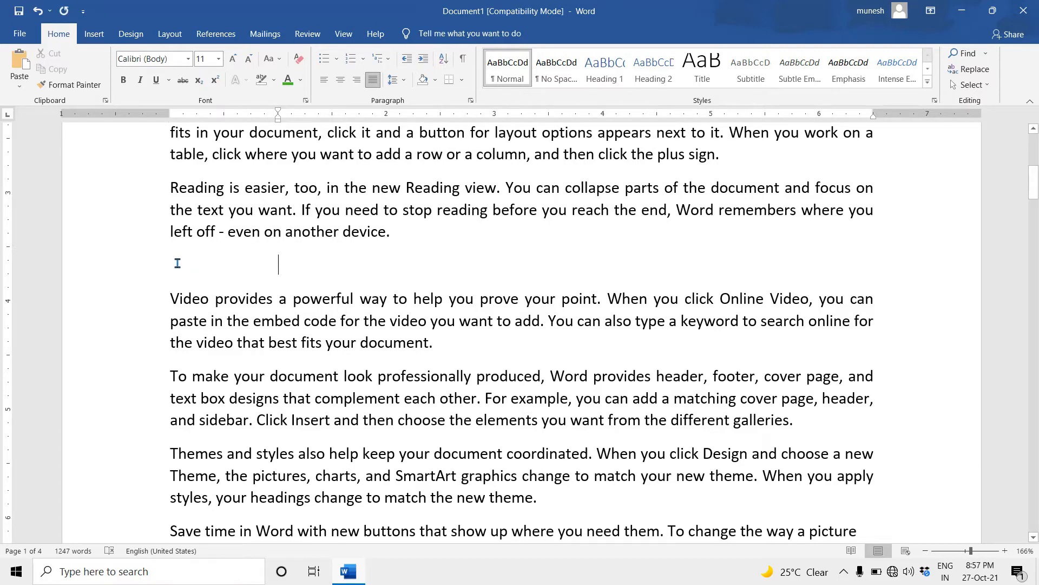
# Decrease the empty paragraph's indent until it is back at the left margin
pyautogui.doubleClick(177, 263)
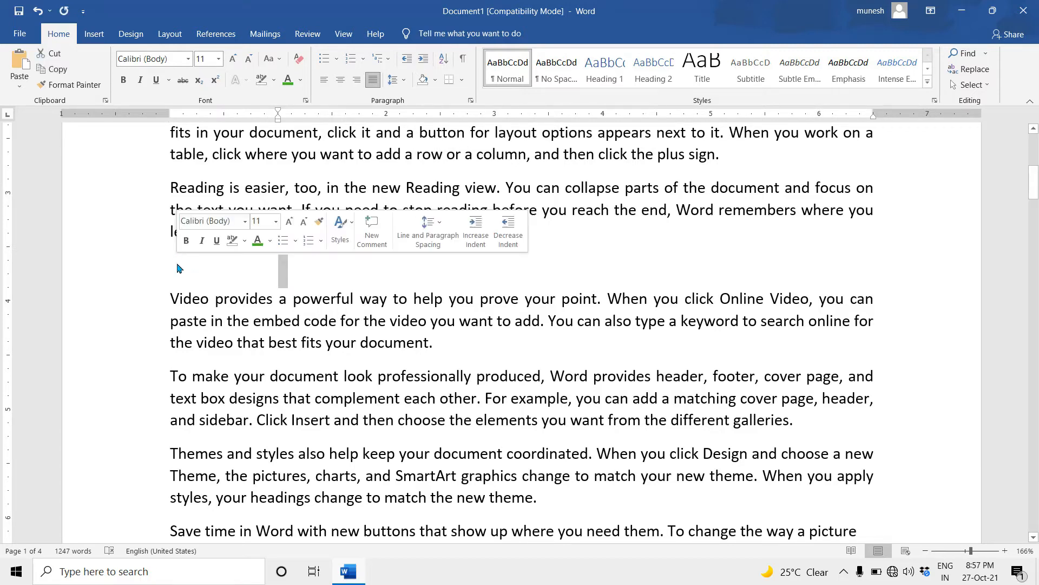
pyautogui.click(178, 264)
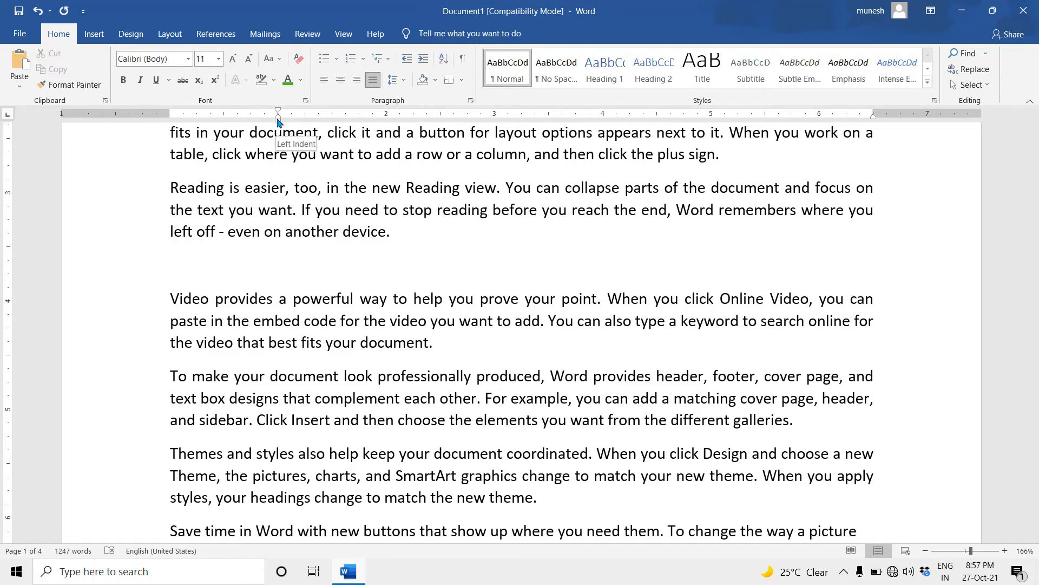
pyautogui.moveTo(278, 120); pyautogui.dragTo(279, 122)
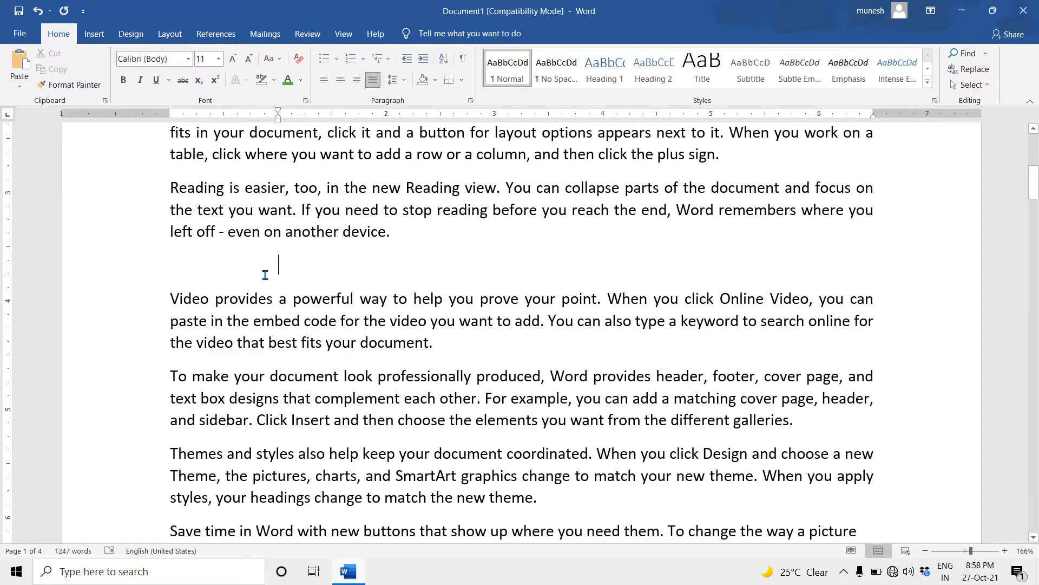
pyautogui.click(407, 58)
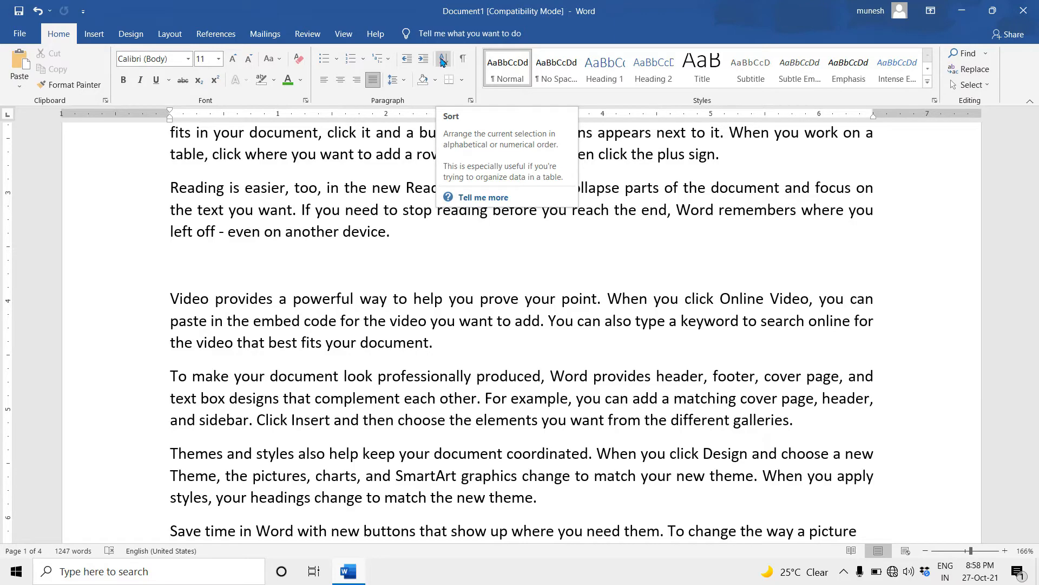
# Go to page 5 at the end of the document and examine the order of the names in the list
pyautogui.scroll(-18, 410, 243)
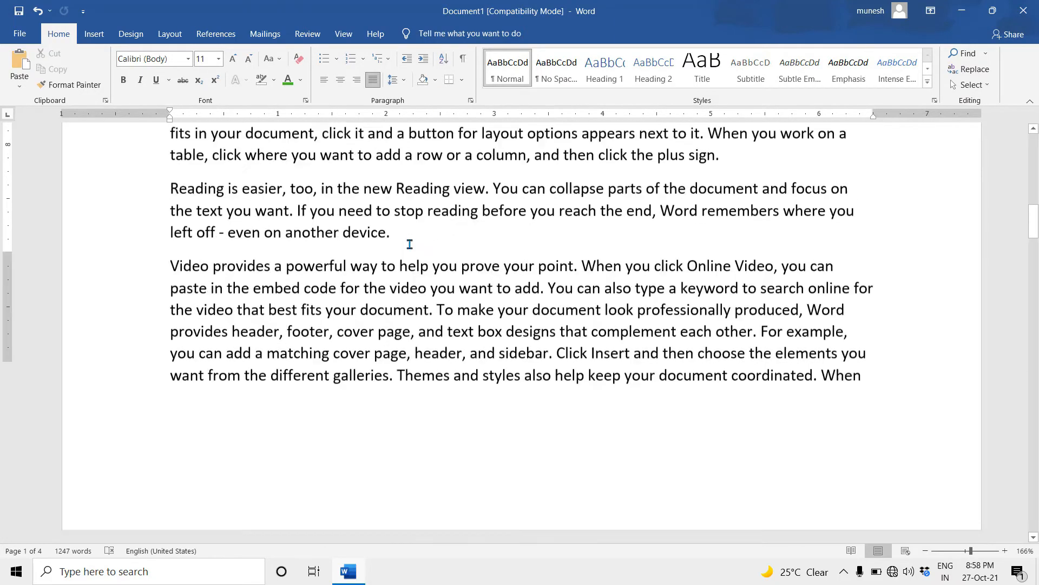
pyautogui.scroll(-20, 409, 244)
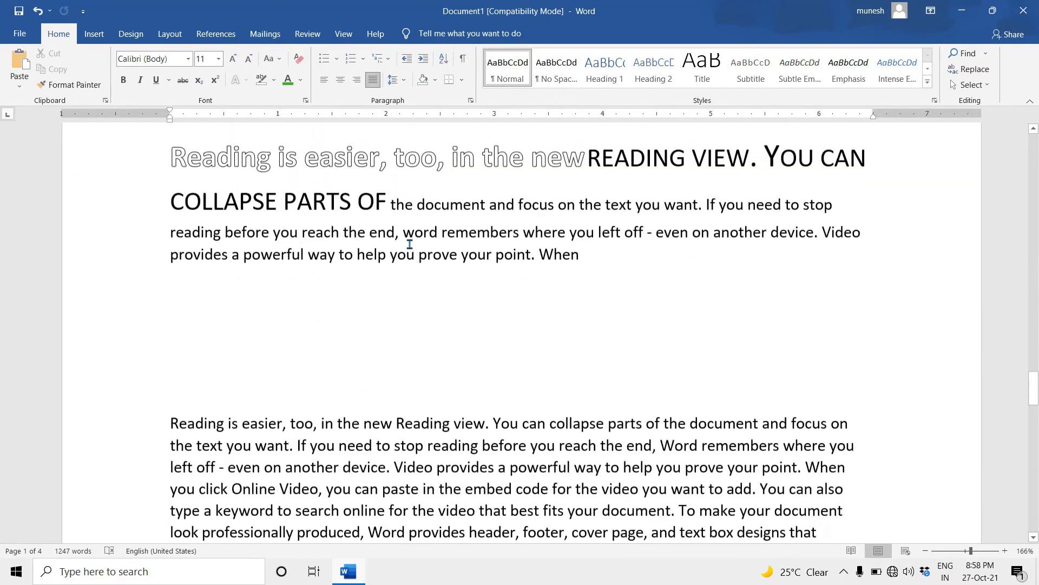
pyautogui.scroll(-10, 409, 243)
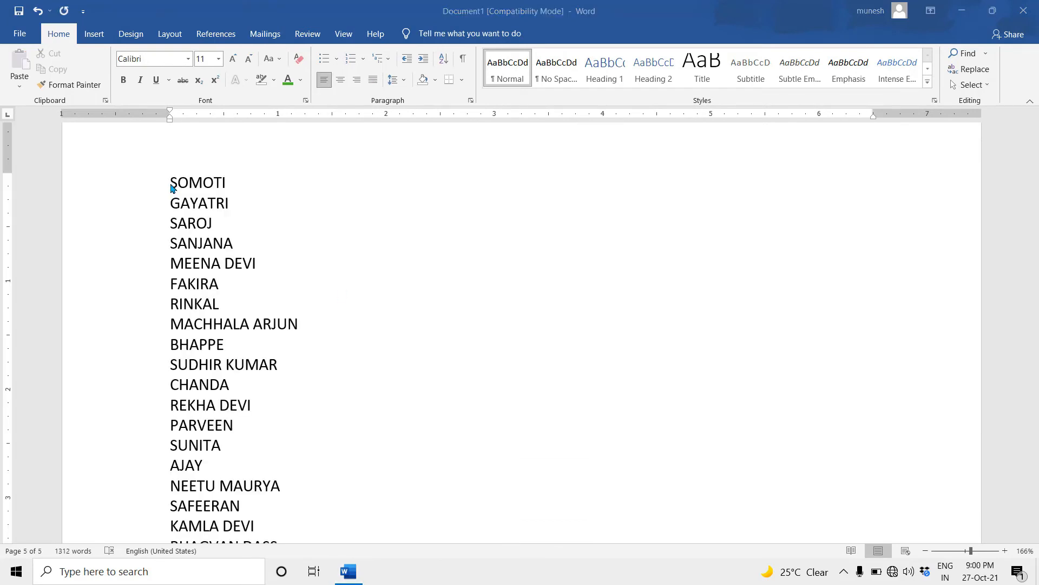
pyautogui.scroll(-5, 171, 188)
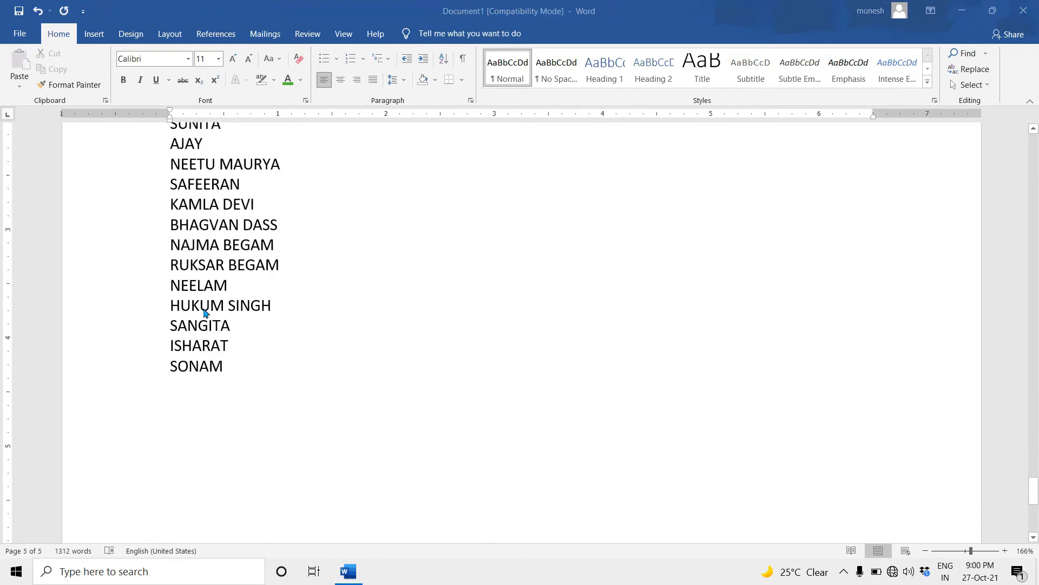
pyautogui.scroll(5, 204, 313)
pyautogui.scroll(-2, 205, 312)
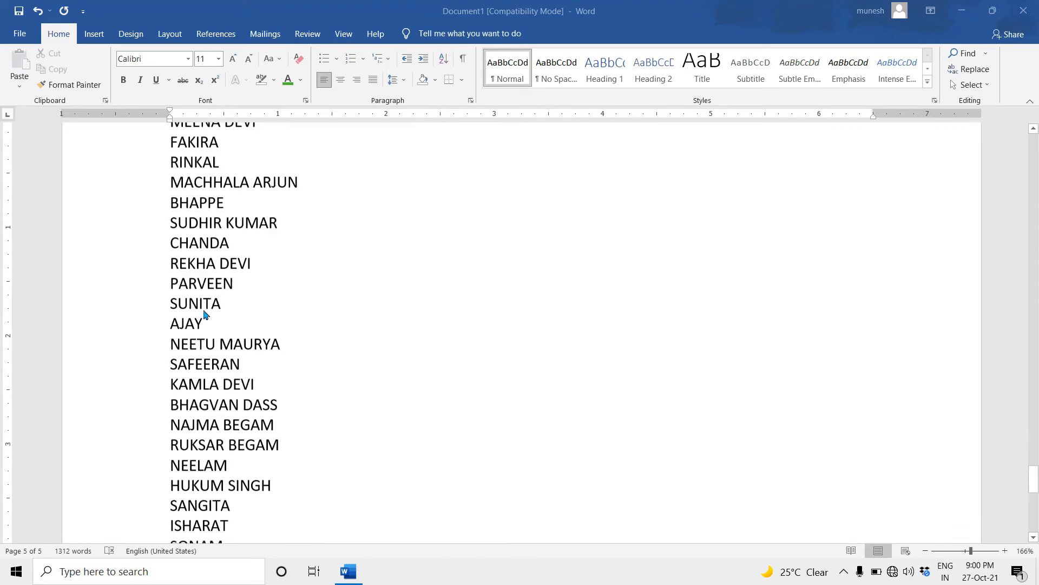
pyautogui.scroll(2, 205, 313)
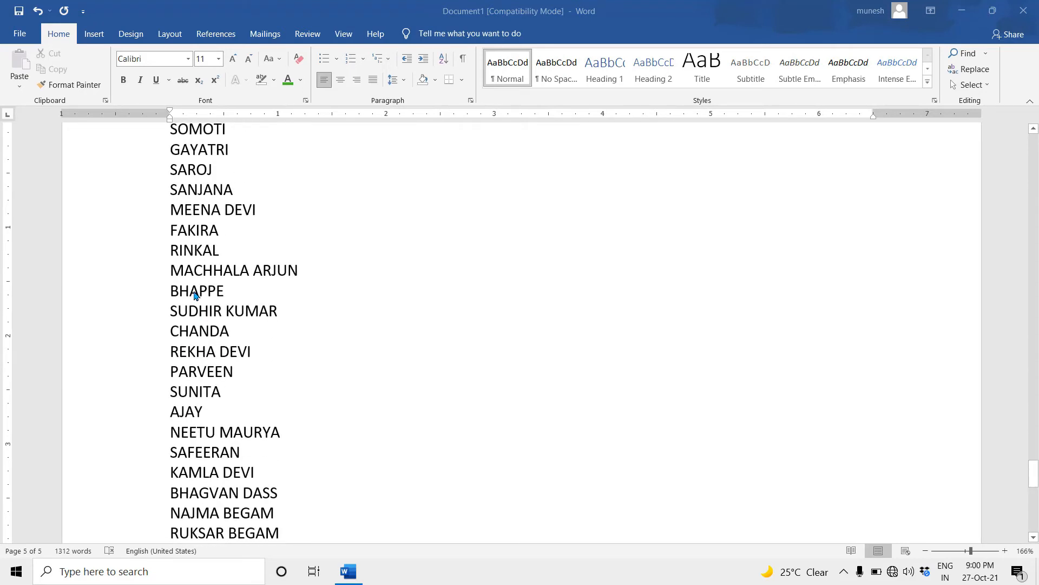
pyautogui.scroll(2, 195, 296)
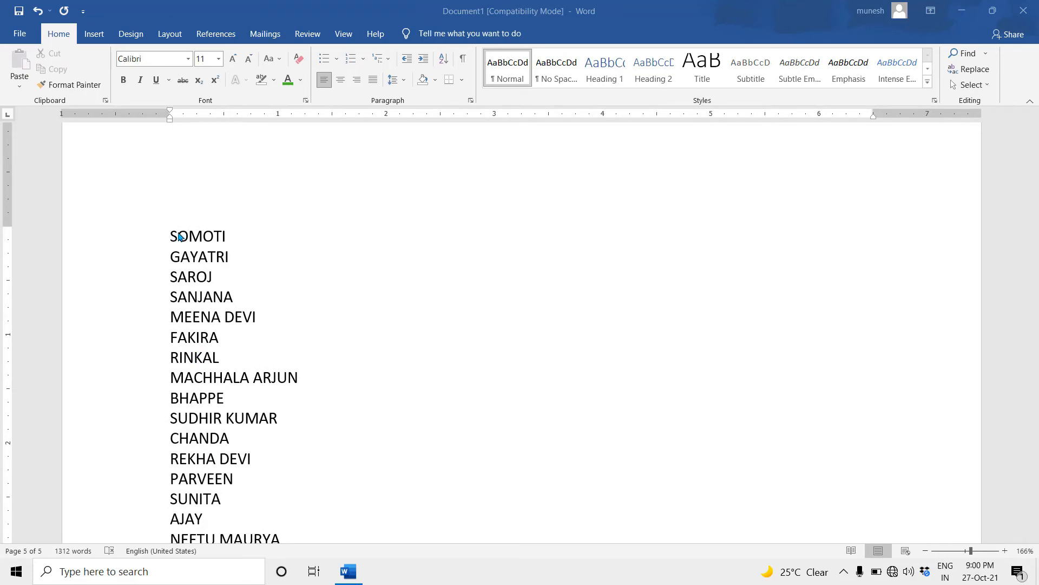
pyautogui.scroll(-1, 180, 237)
# Sort the whole list of names on page 5 by paragraphs as text, in ascending order with no header row
pyautogui.click(172, 183)
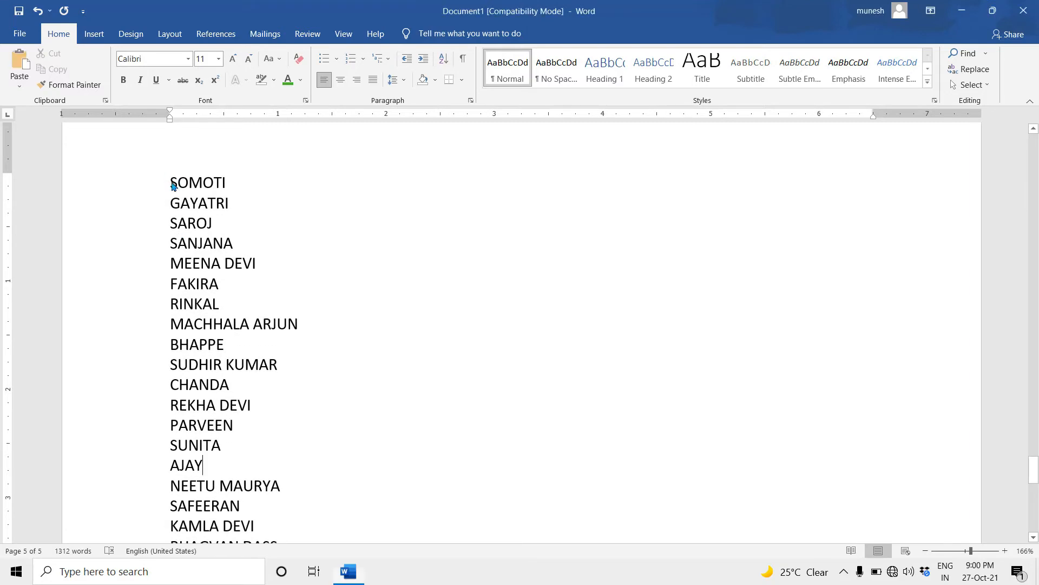
pyautogui.moveTo(173, 183); pyautogui.dragTo(219, 278)
pyautogui.moveTo(227, 236); pyautogui.dragTo(227, 236)
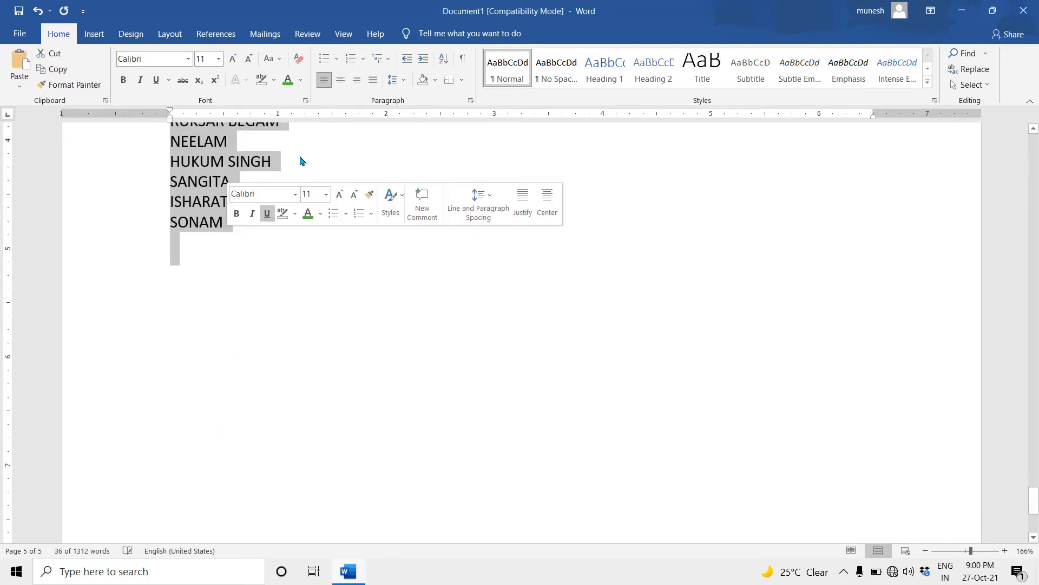
pyautogui.click(444, 64)
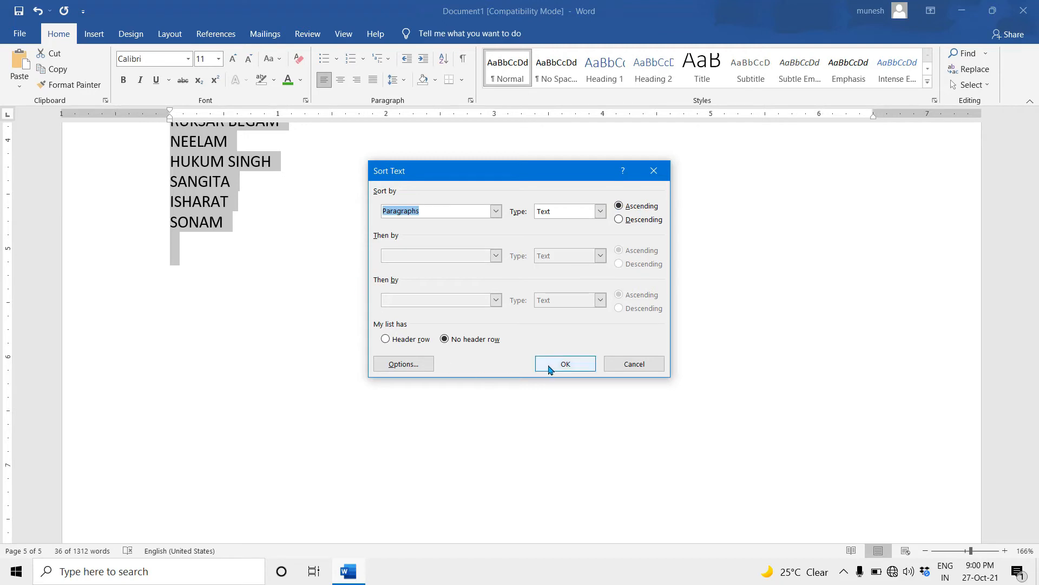
pyautogui.click(565, 364)
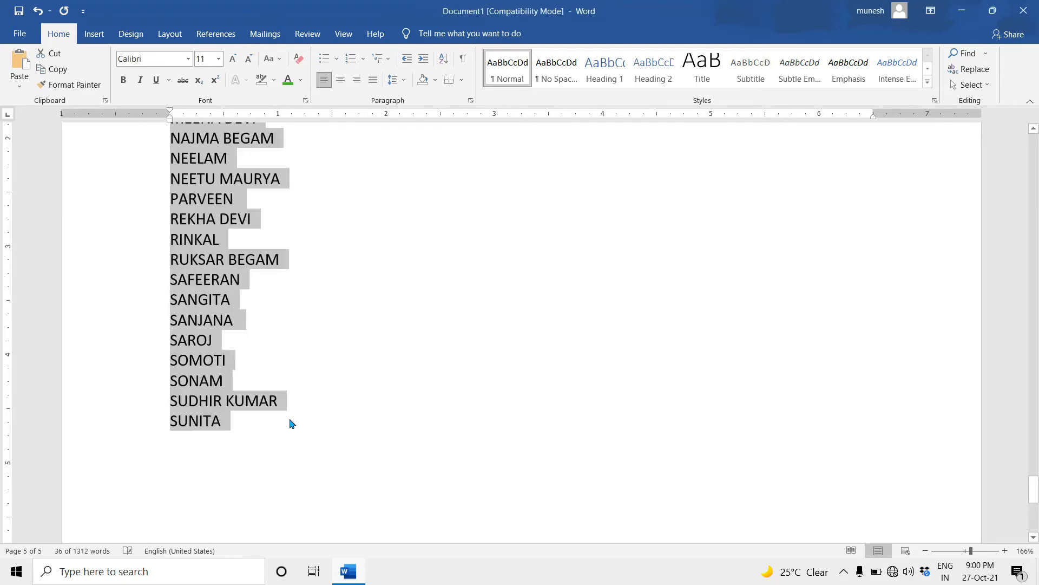
pyautogui.scroll(8, 290, 423)
pyautogui.scroll(1, 290, 423)
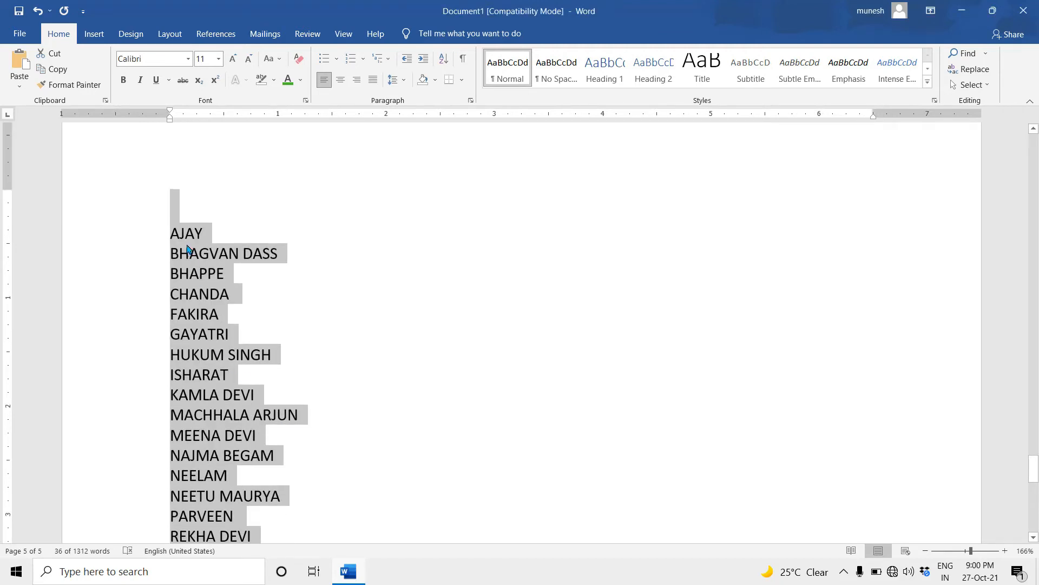
# Deselect the sorted list on page 5 and examine the alphabetical order of the names from the first entry down
pyautogui.click(190, 253)
pyautogui.scroll(-1, 176, 251)
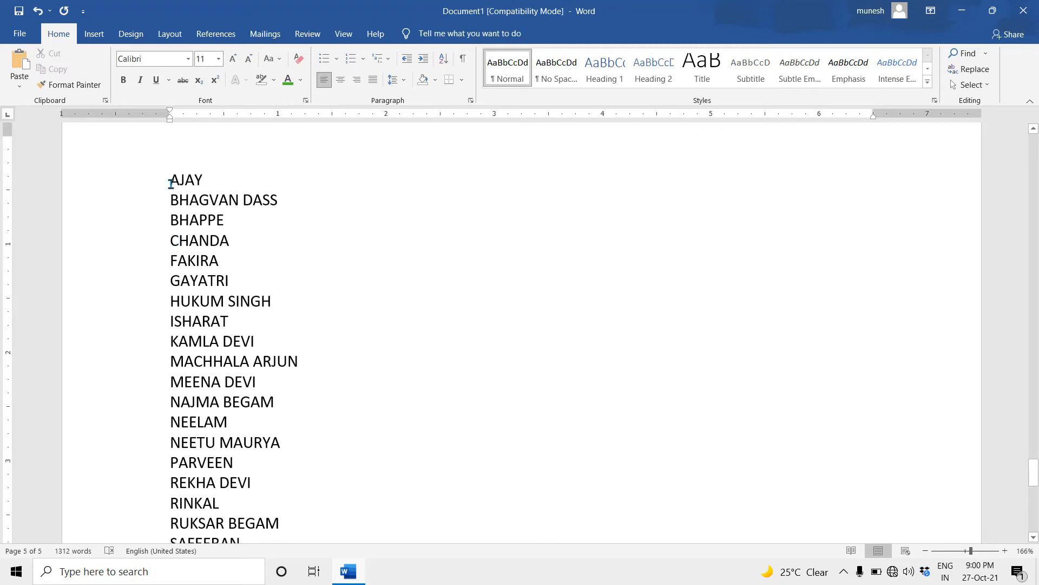
pyautogui.moveTo(170, 184); pyautogui.dragTo(215, 203)
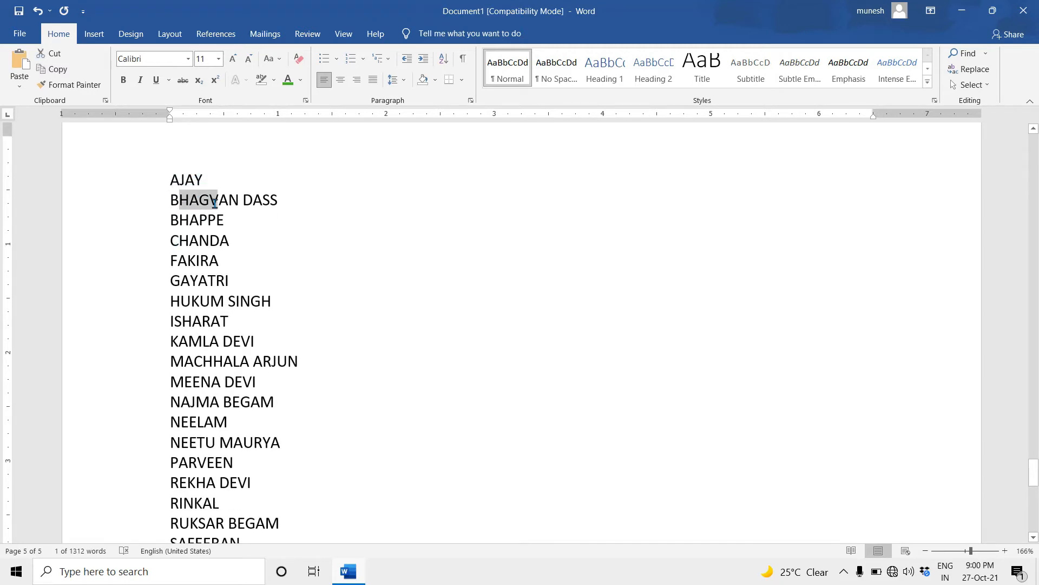
pyautogui.moveTo(179, 241); pyautogui.dragTo(210, 242)
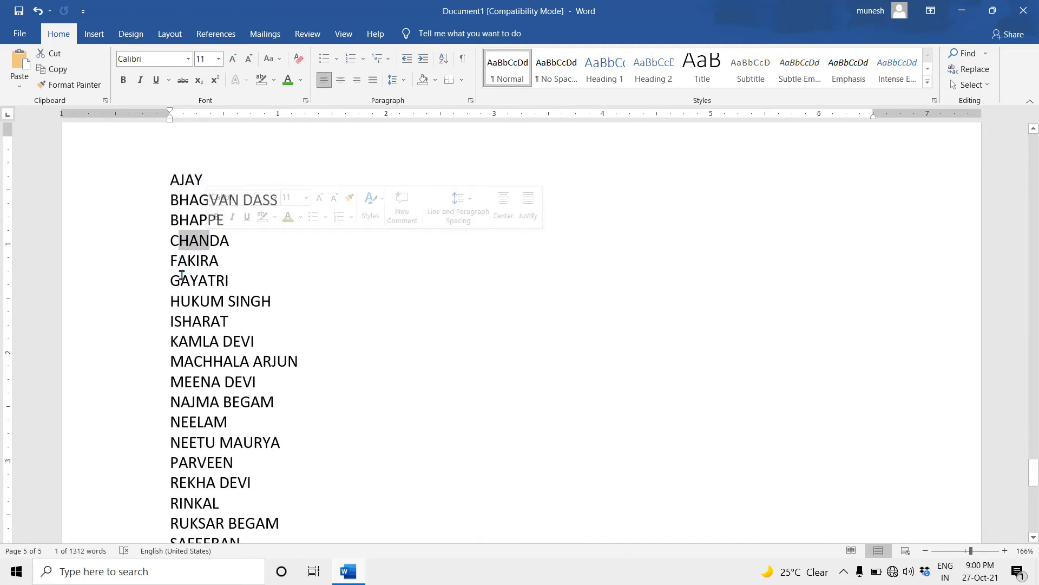
pyautogui.moveTo(171, 281); pyautogui.dragTo(197, 282)
pyautogui.click(182, 301)
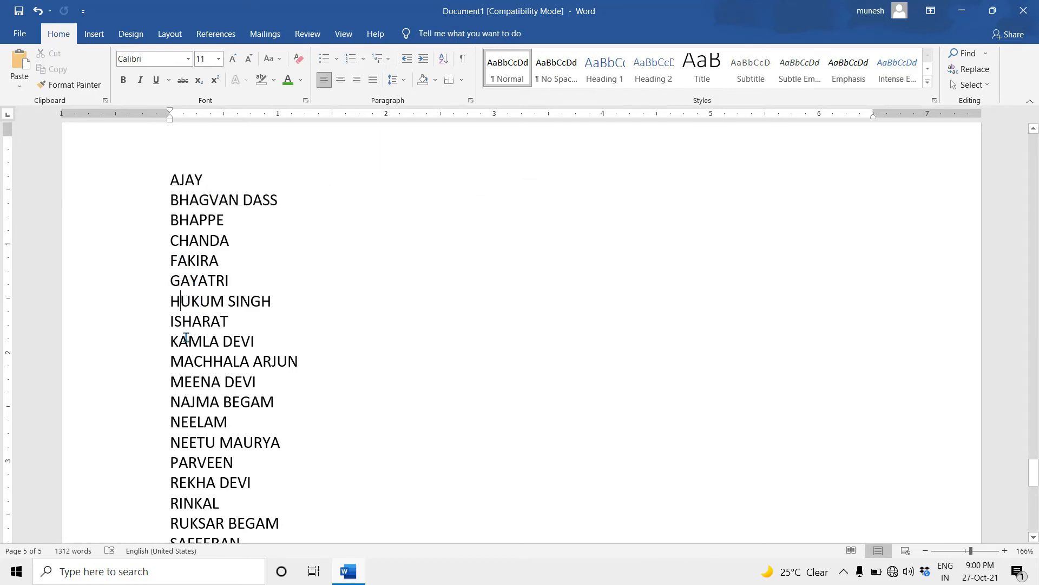
pyautogui.moveTo(187, 341); pyautogui.dragTo(209, 341)
pyautogui.scroll(-1, 190, 238)
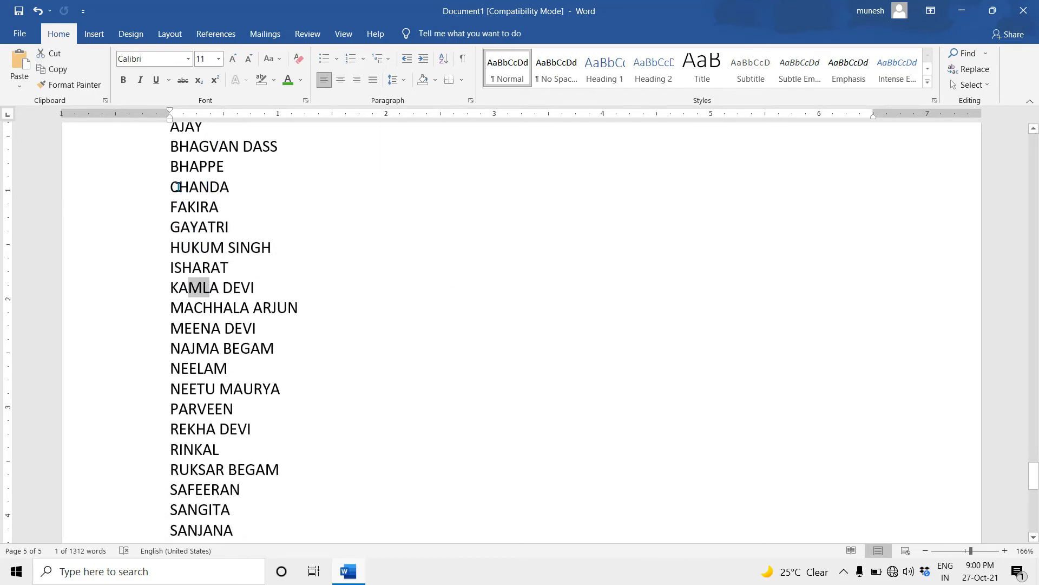
# Sort the whole list of names on page 5 by paragraphs as text, in descending order with no header row
pyautogui.scroll(1, 178, 187)
pyautogui.moveTo(170, 178); pyautogui.dragTo(234, 270)
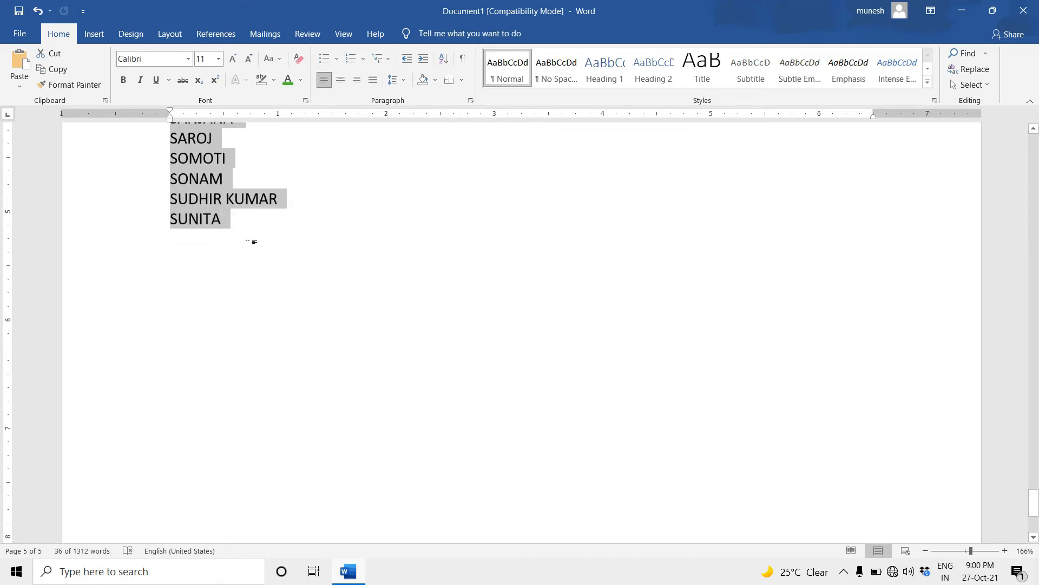
pyautogui.click(444, 58)
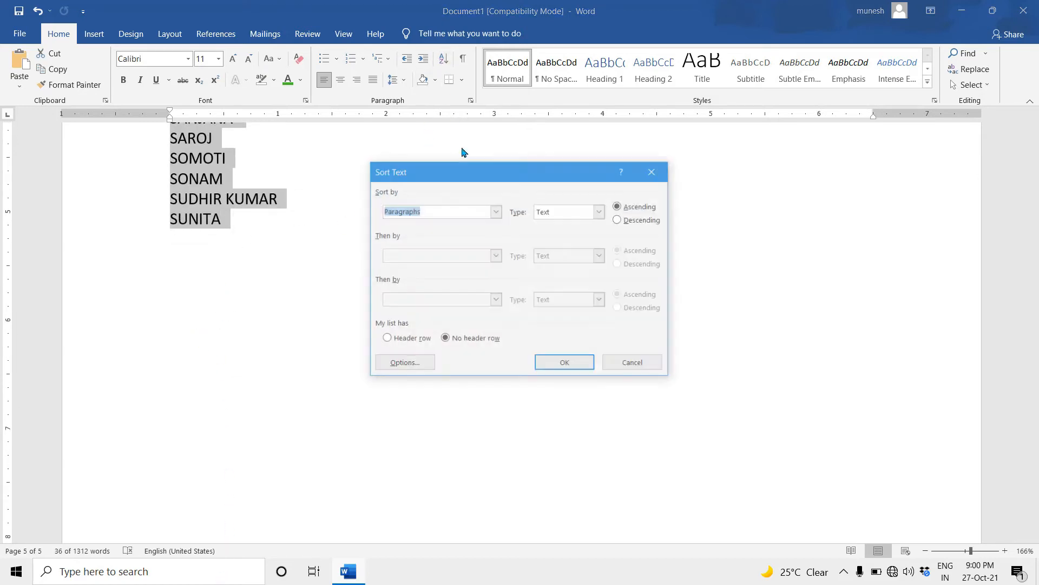
pyautogui.click(619, 220)
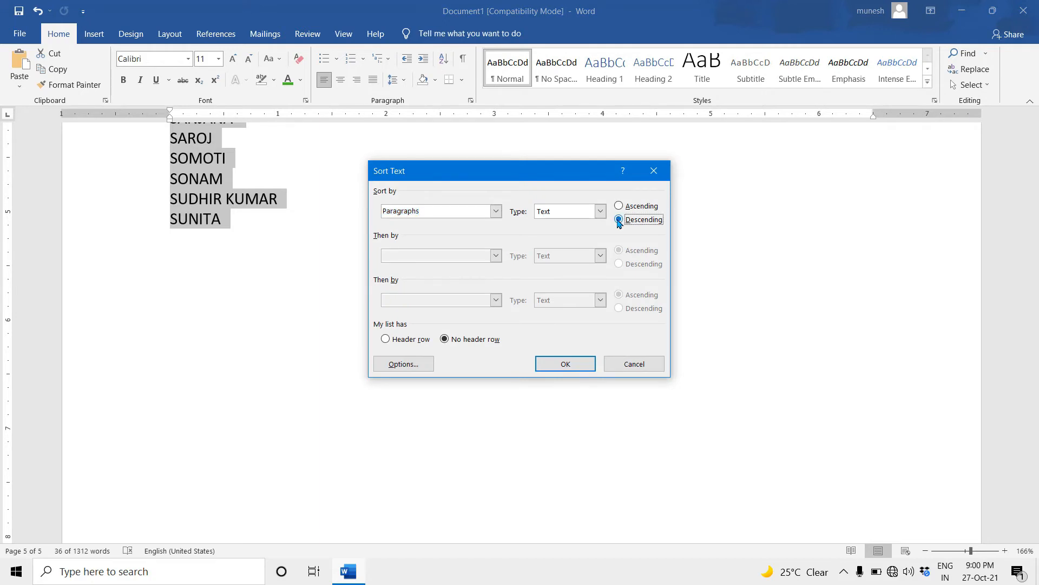
pyautogui.click(558, 367)
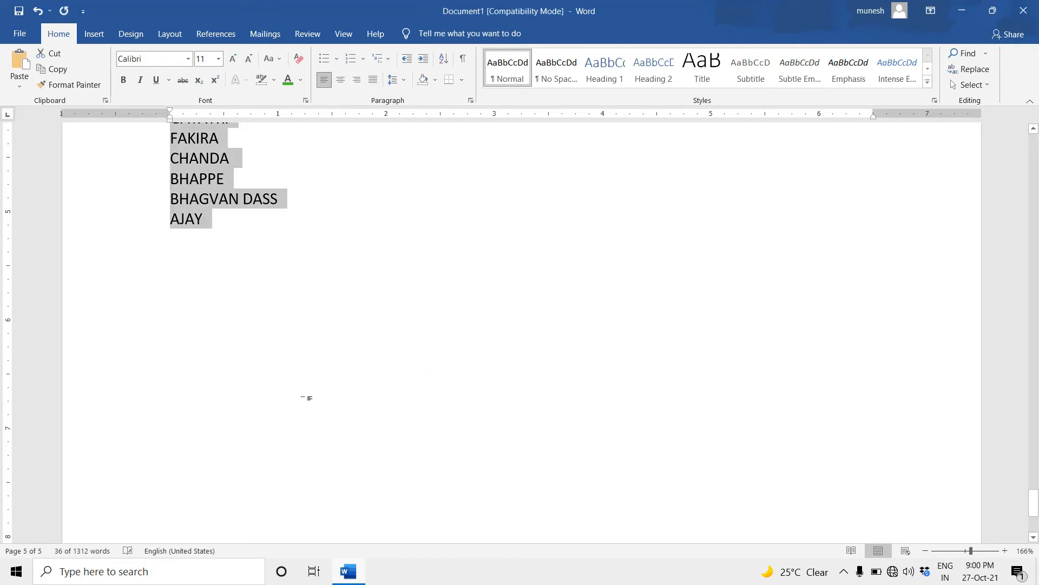
pyautogui.scroll(10, 301, 395)
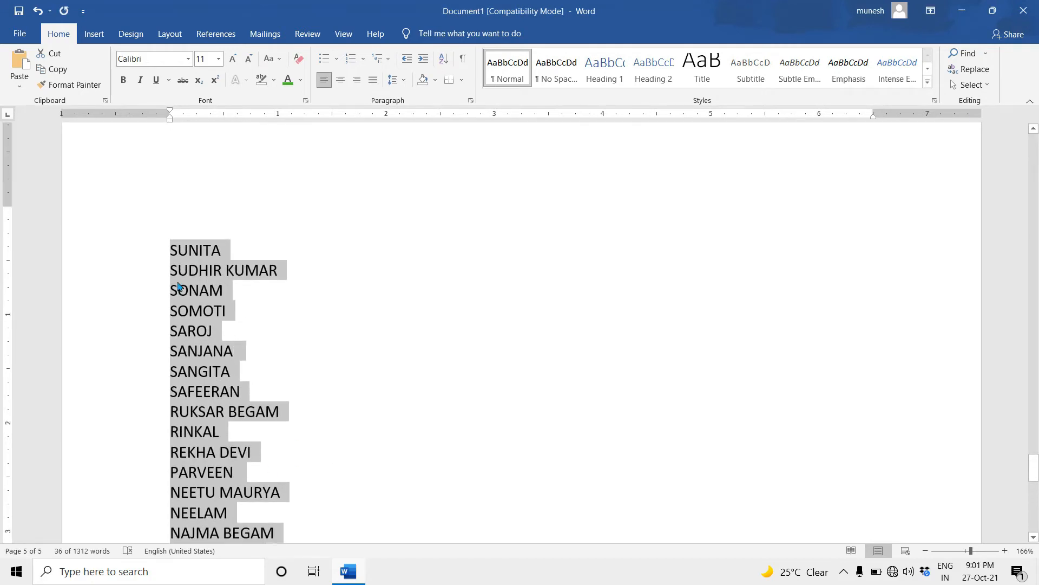
pyautogui.scroll(-10, 206, 323)
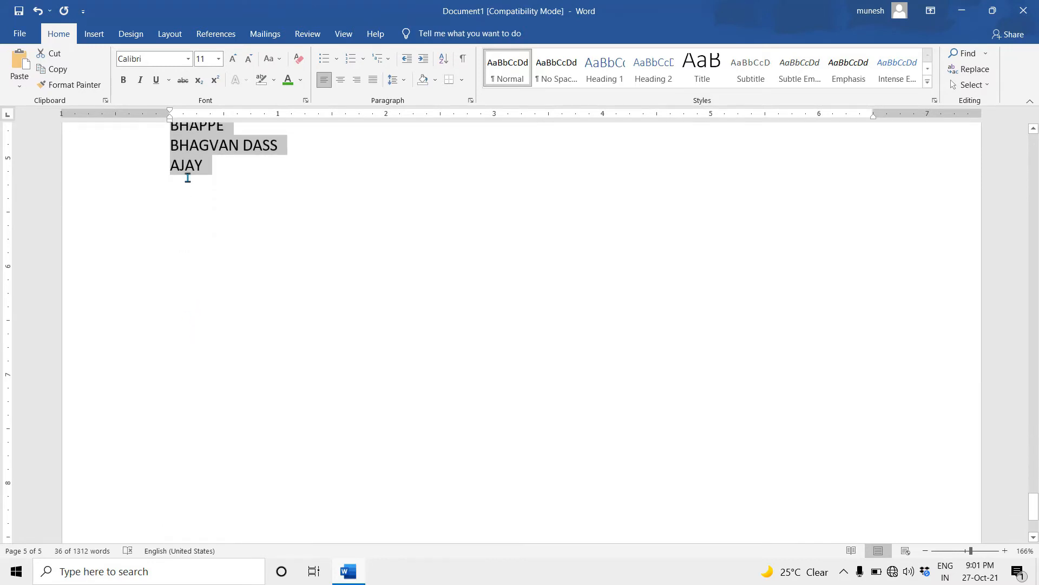
# Apply a light green theme shading color to the first "Save time in Word" paragraph on page 1
pyautogui.scroll(15, 165, 368)
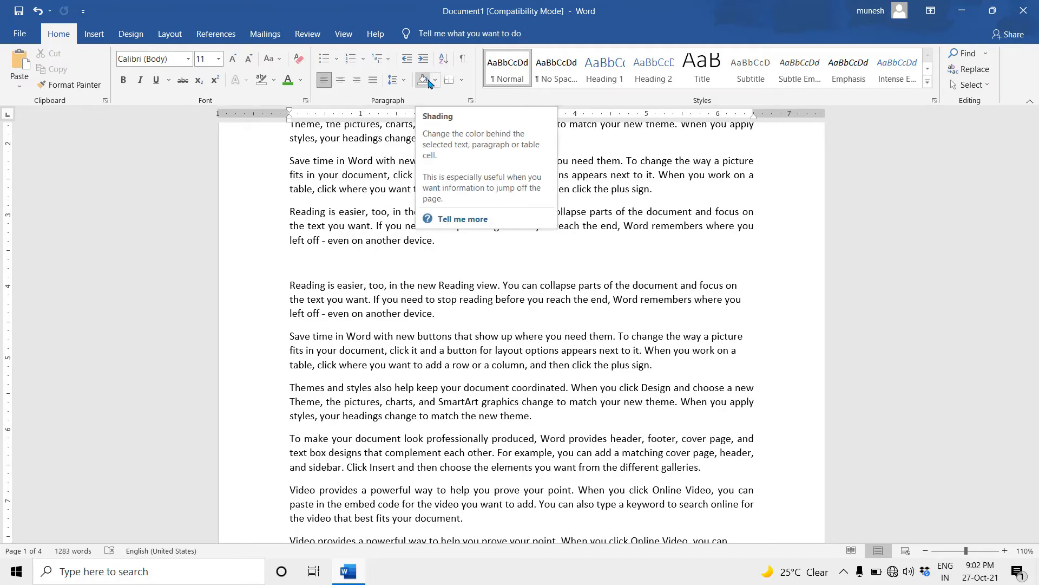
pyautogui.click(426, 174)
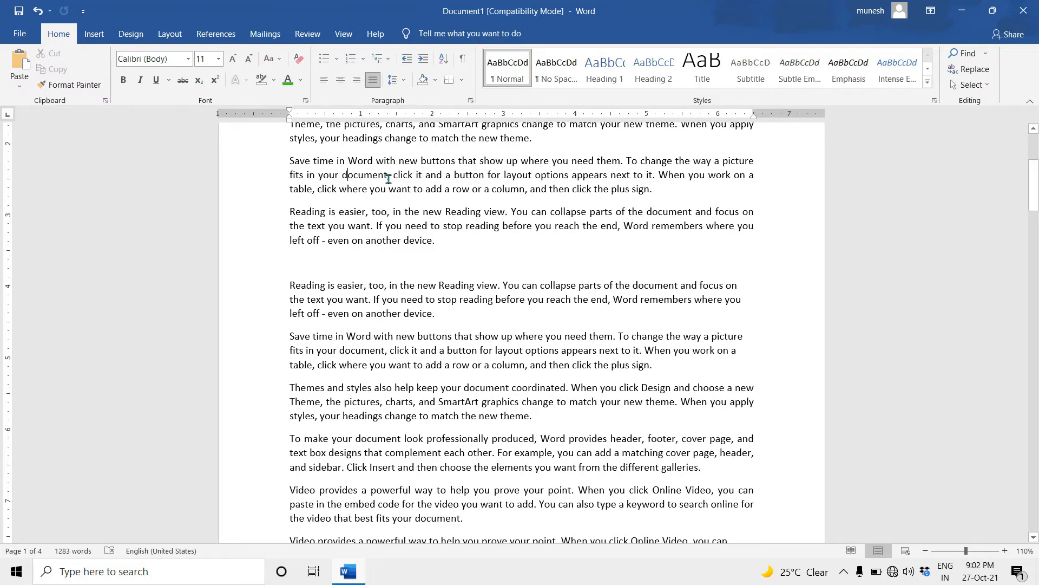
pyautogui.click(540, 175)
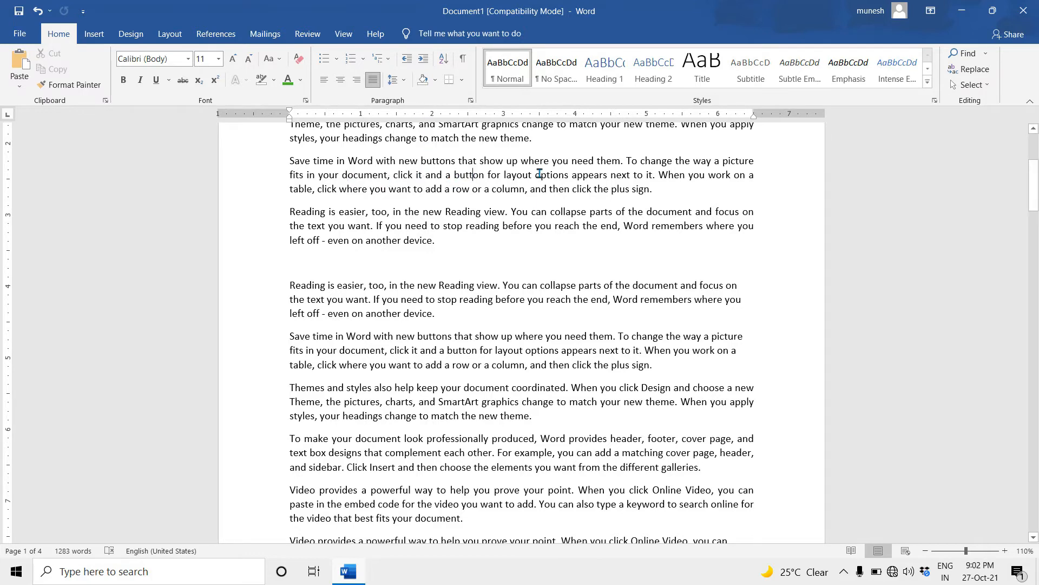
pyautogui.click(436, 80)
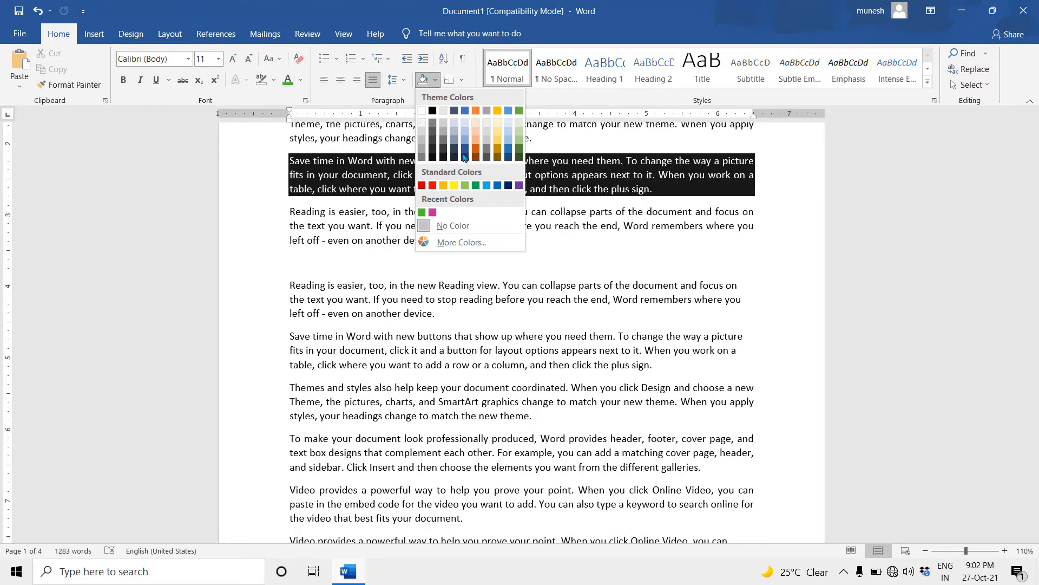
pyautogui.click(520, 140)
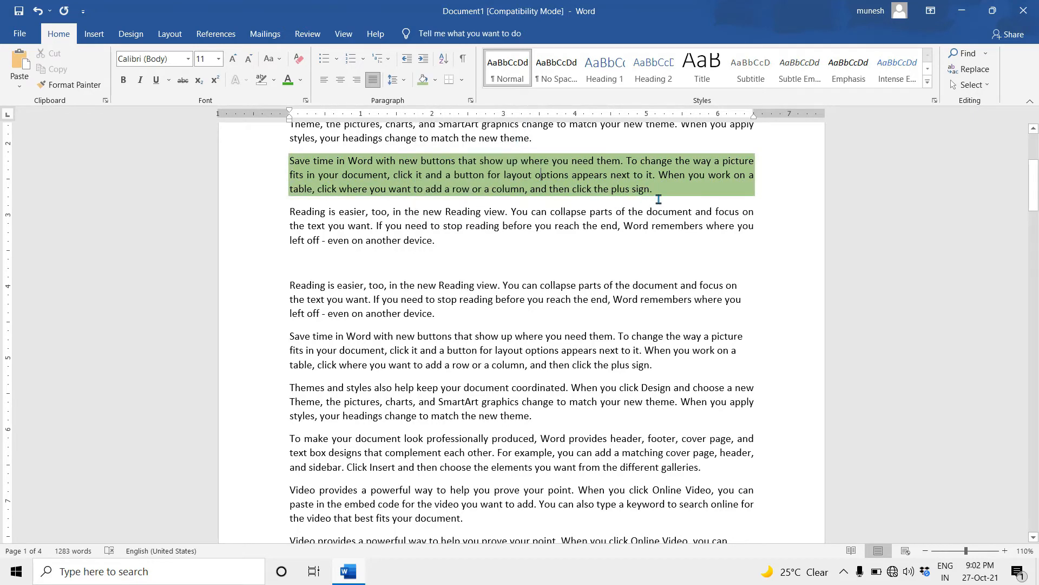
pyautogui.moveTo(651, 192)
pyautogui.mouseDown()
pyautogui.moveTo(372, 160)
pyautogui.moveTo(295, 165)
pyautogui.mouseUp()
# Apply All Borders to the second "Save time in Word" paragraph on page 1 and remove them again with No Border
pyautogui.click(425, 226)
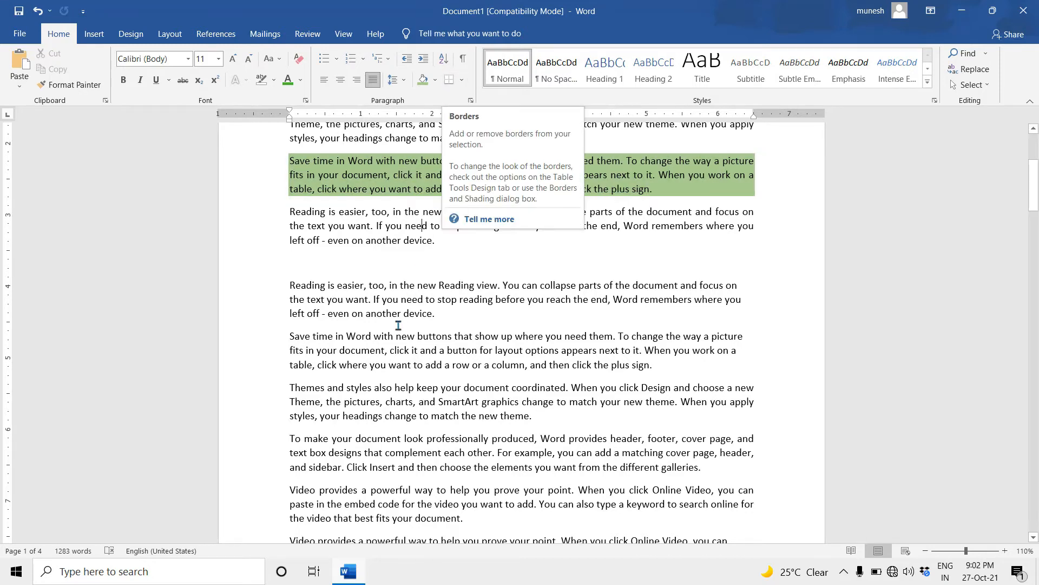
pyautogui.click(472, 345)
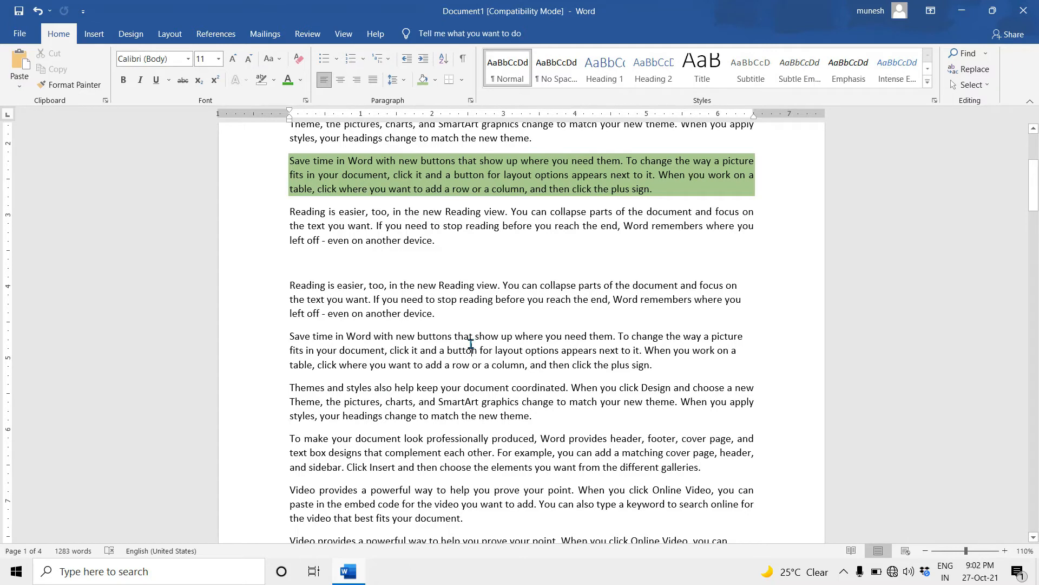
pyautogui.click(461, 81)
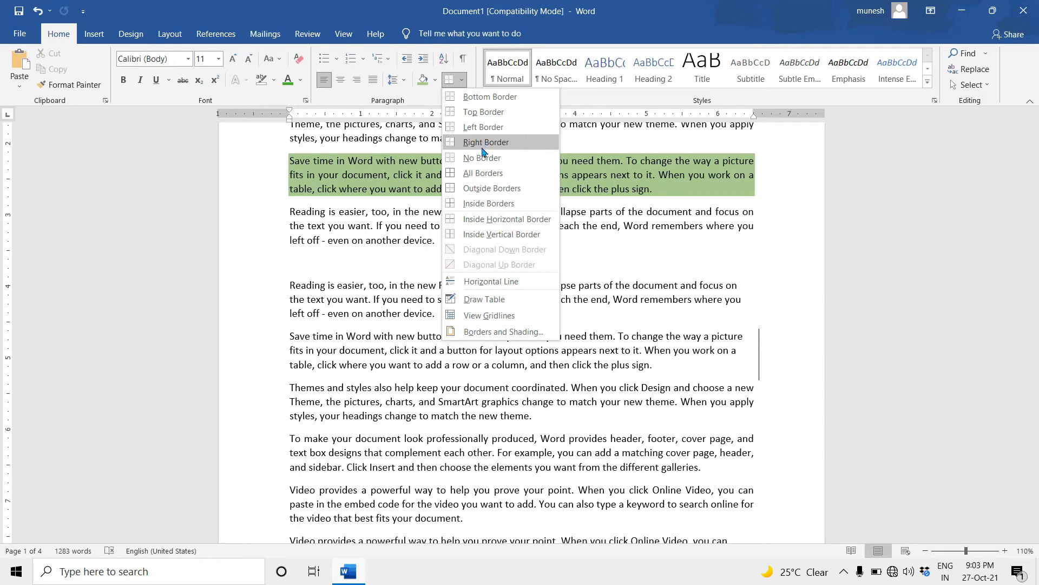
pyautogui.click(493, 174)
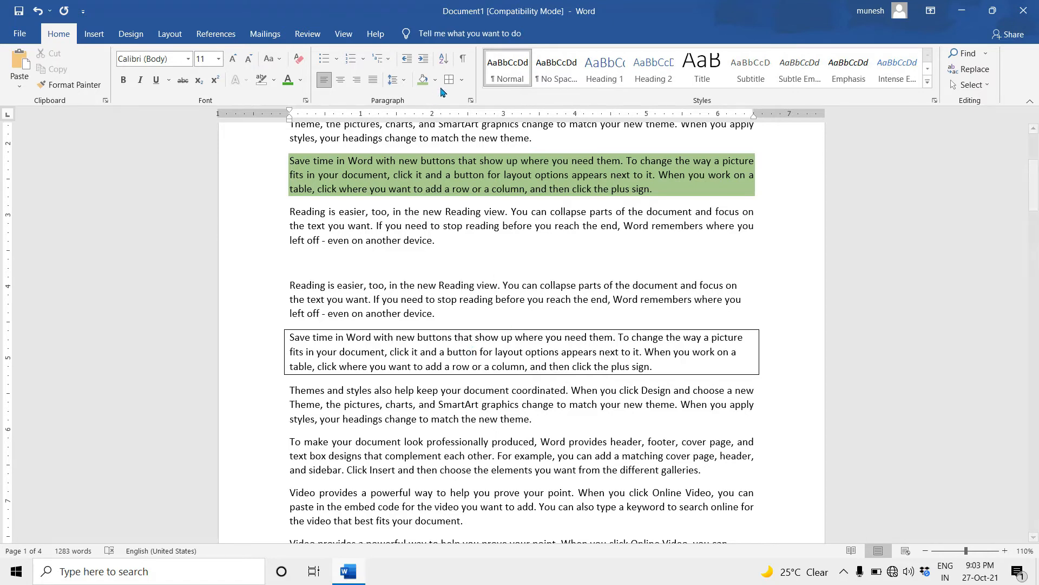
pyautogui.click(461, 81)
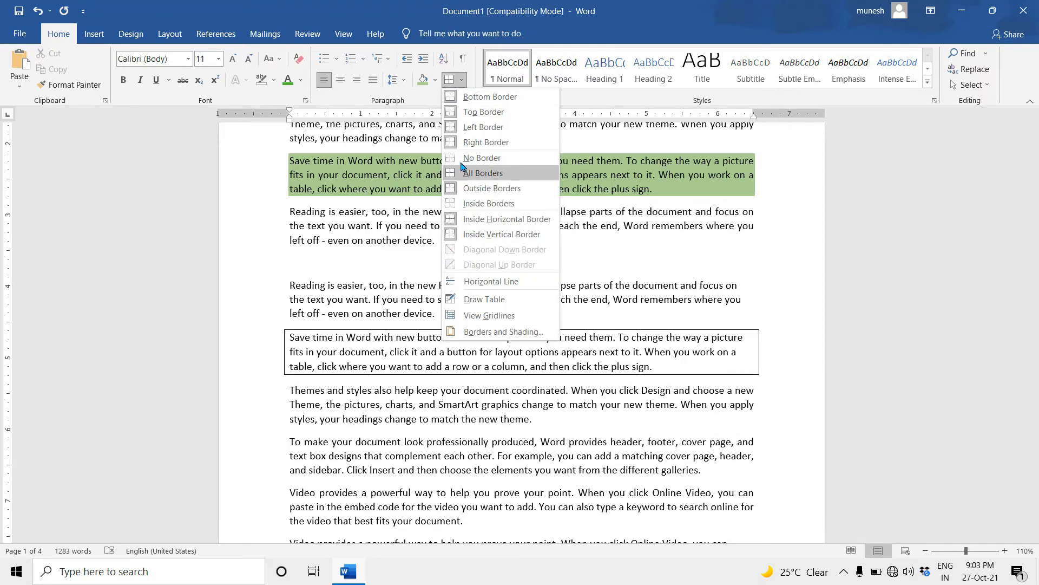
pyautogui.click(493, 157)
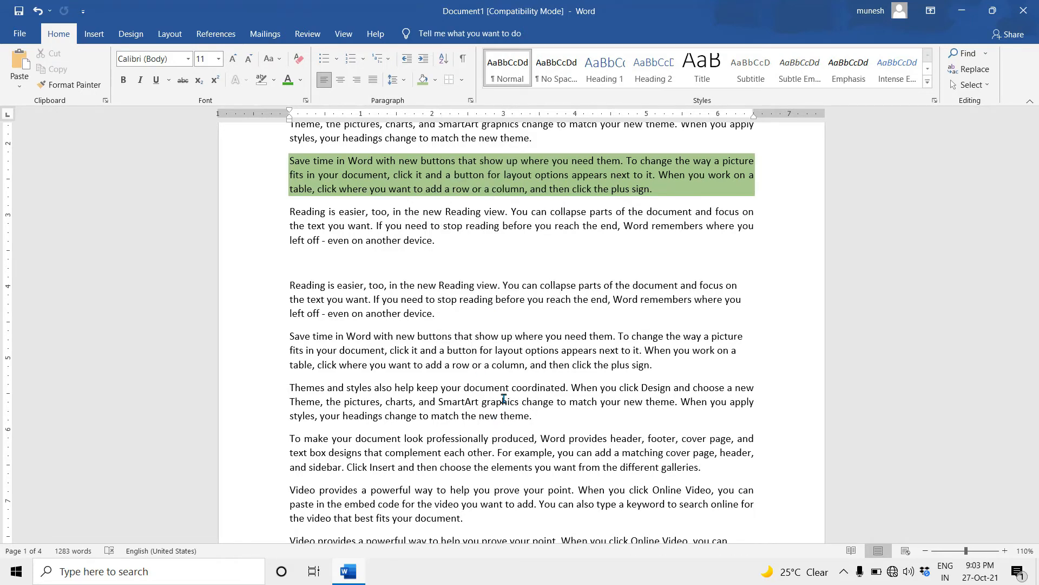
# Show the formatting marks and select the paragraph marks at the ends of several paragraphs one by one
pyautogui.click(464, 59)
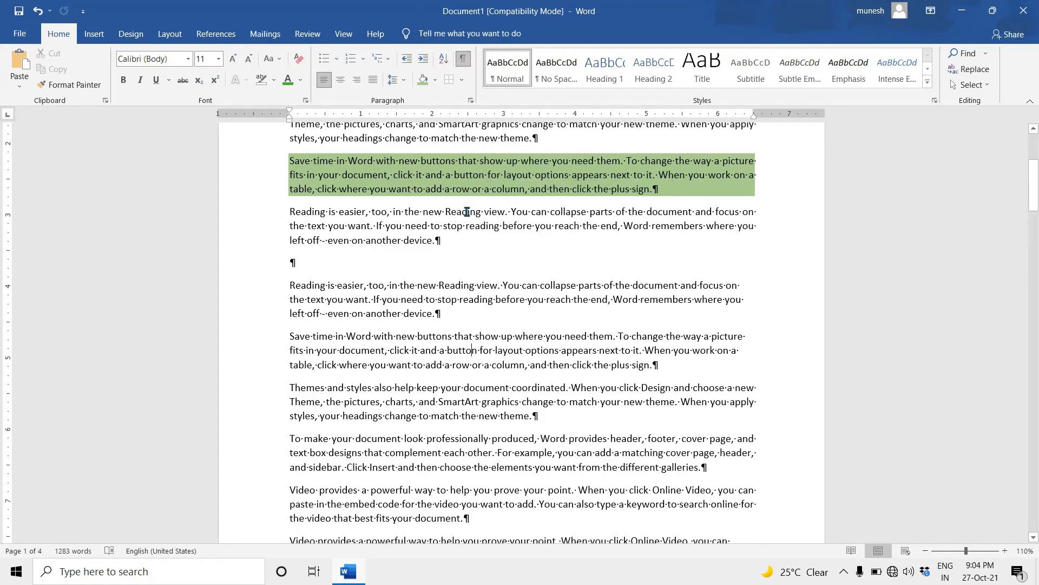
pyautogui.moveTo(533, 140); pyautogui.dragTo(540, 140)
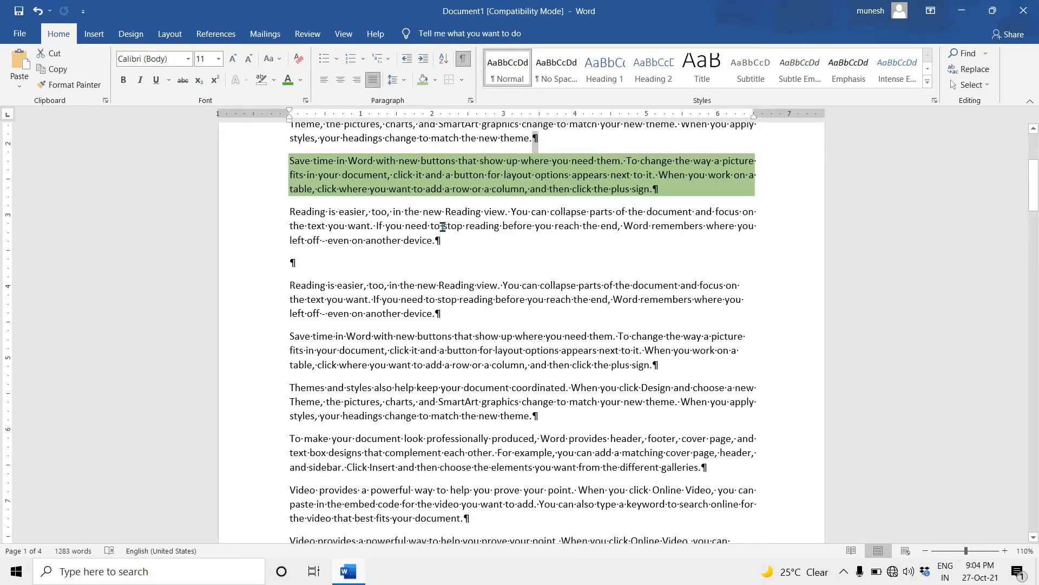
pyautogui.moveTo(435, 242); pyautogui.dragTo(443, 244)
pyautogui.moveTo(435, 314); pyautogui.dragTo(443, 317)
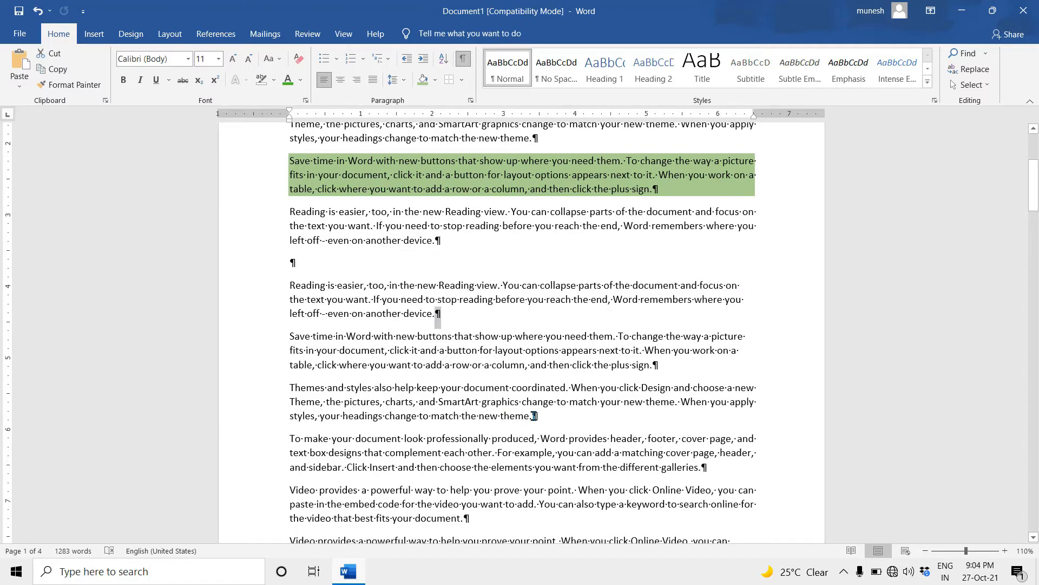
pyautogui.moveTo(533, 415); pyautogui.dragTo(539, 417)
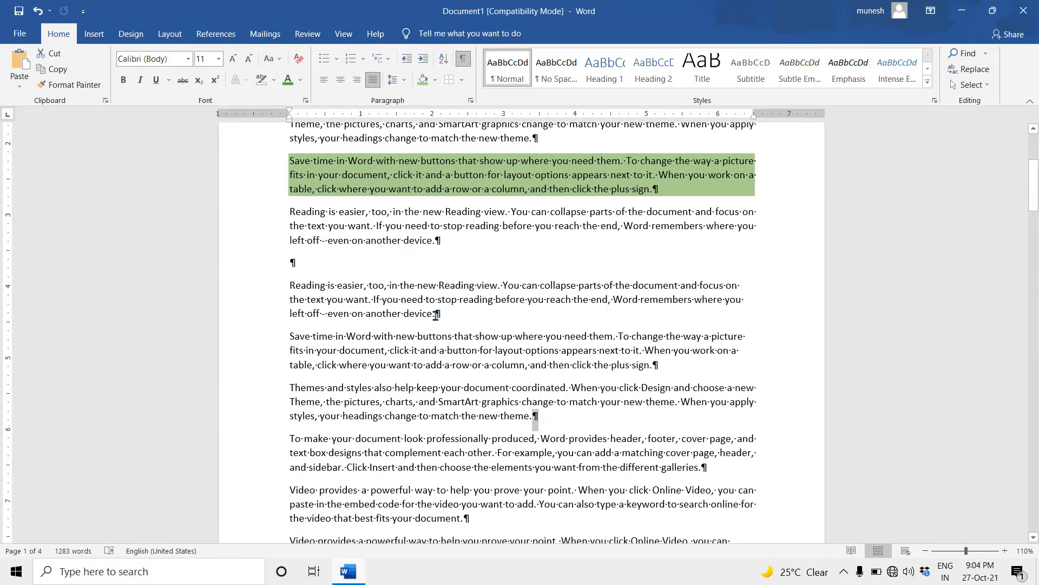
pyautogui.moveTo(436, 314); pyautogui.dragTo(442, 315)
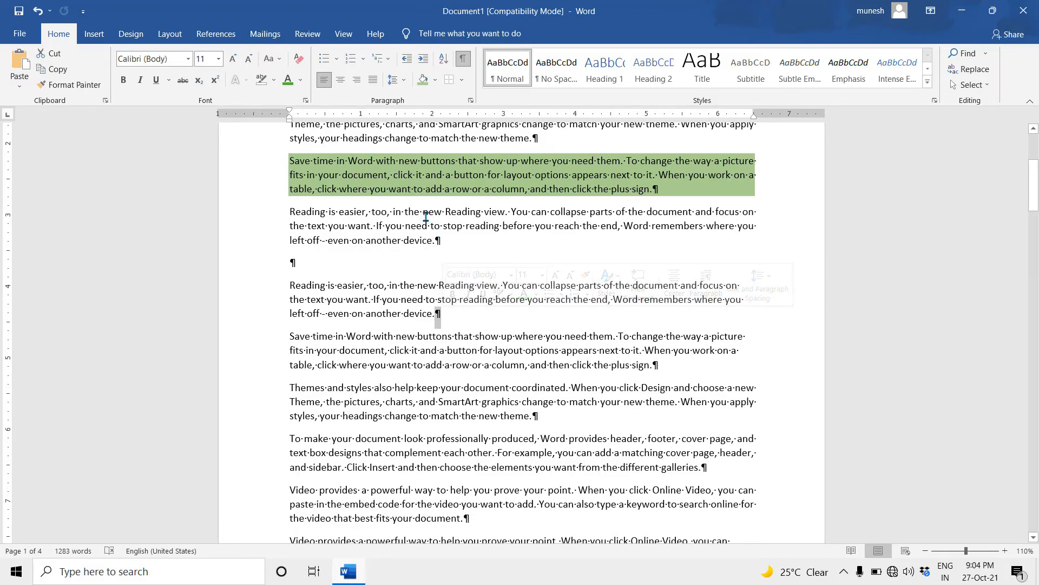
# In the second "Save time in Word" paragraph, insert two spaces after "bu" in "button" and a paragraph break after "th" in "that"
pyautogui.keyDown('ctrl'); pyautogui.scroll(14, 424, 215); pyautogui.keyUp('ctrl')
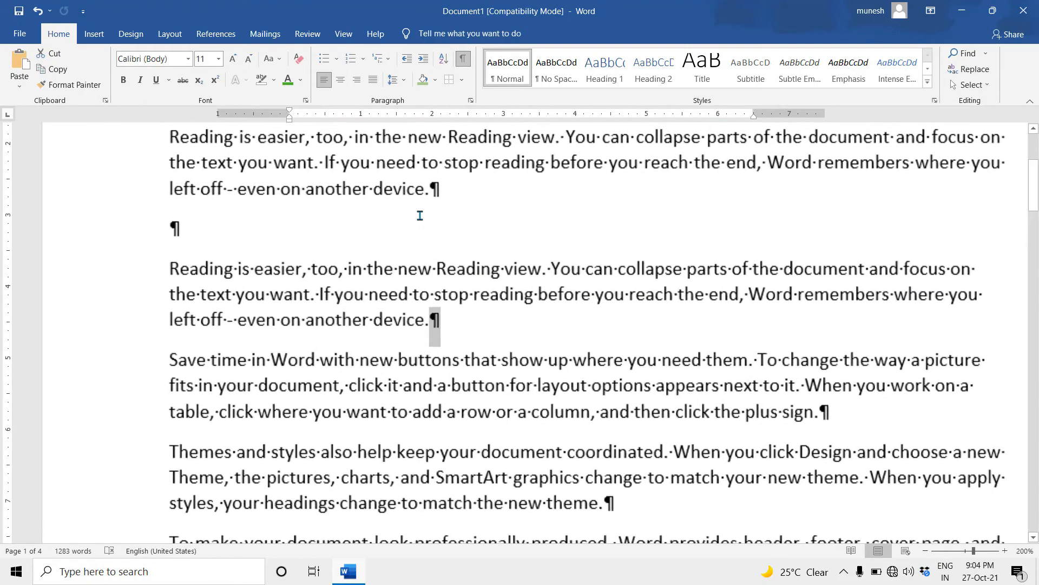
pyautogui.keyDown('ctrl'); pyautogui.scroll(4, 420, 215); pyautogui.keyUp('ctrl')
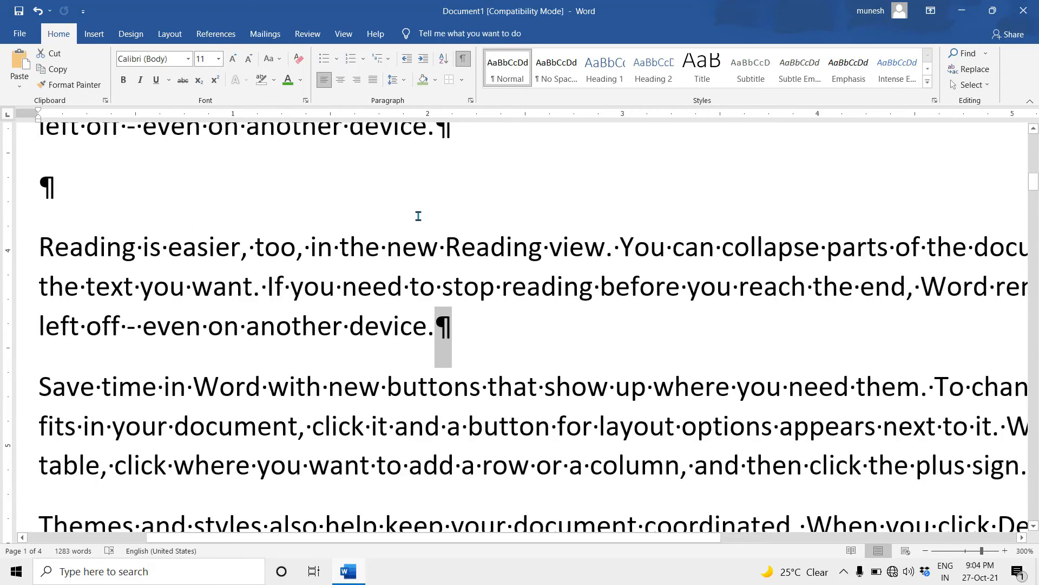
pyautogui.keyDown('ctrl'); pyautogui.scroll(-2, 419, 216); pyautogui.keyUp('ctrl')
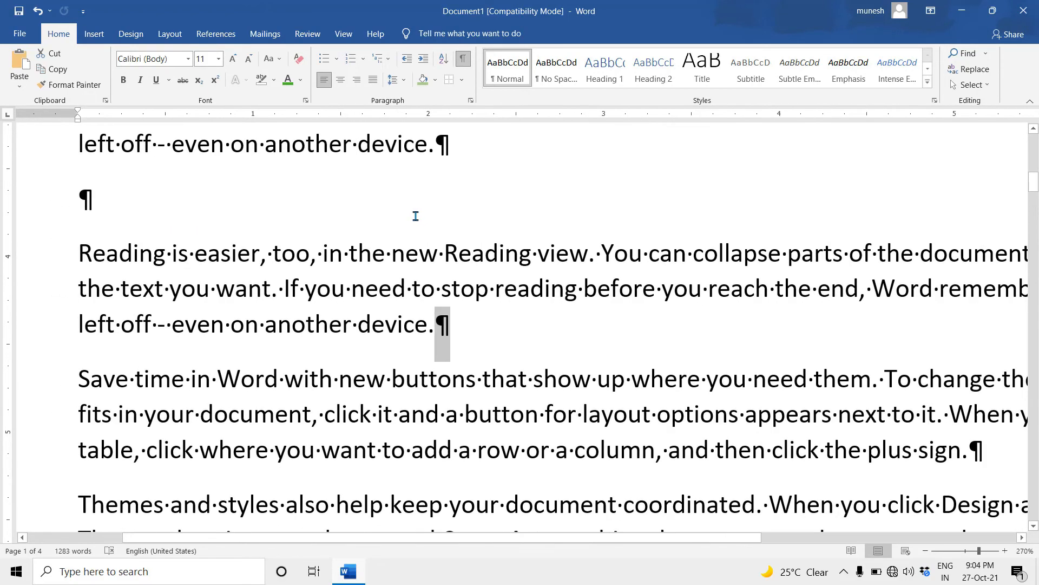
pyautogui.click(537, 290)
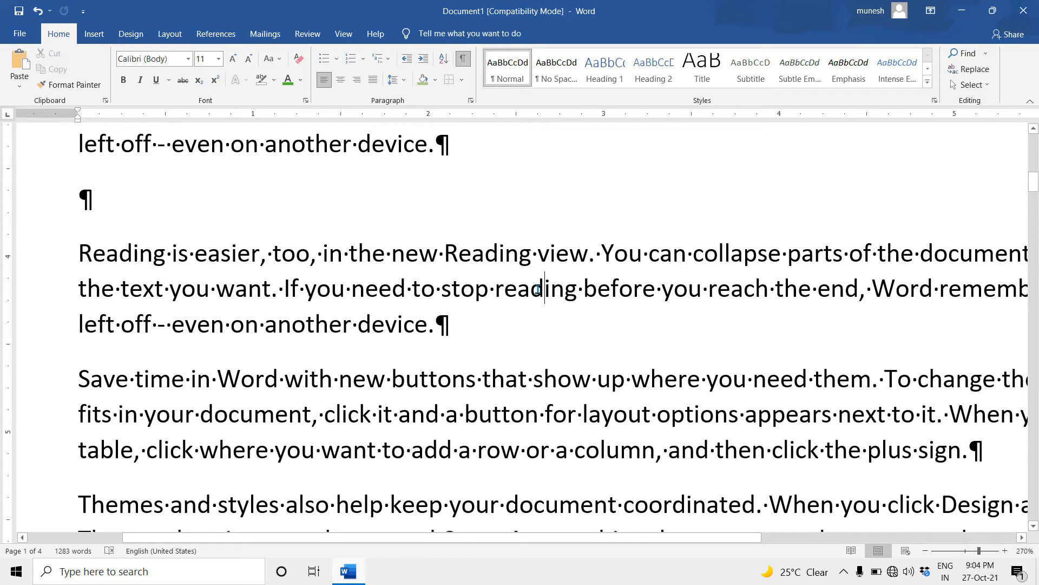
pyautogui.scroll(-2, 354, 396)
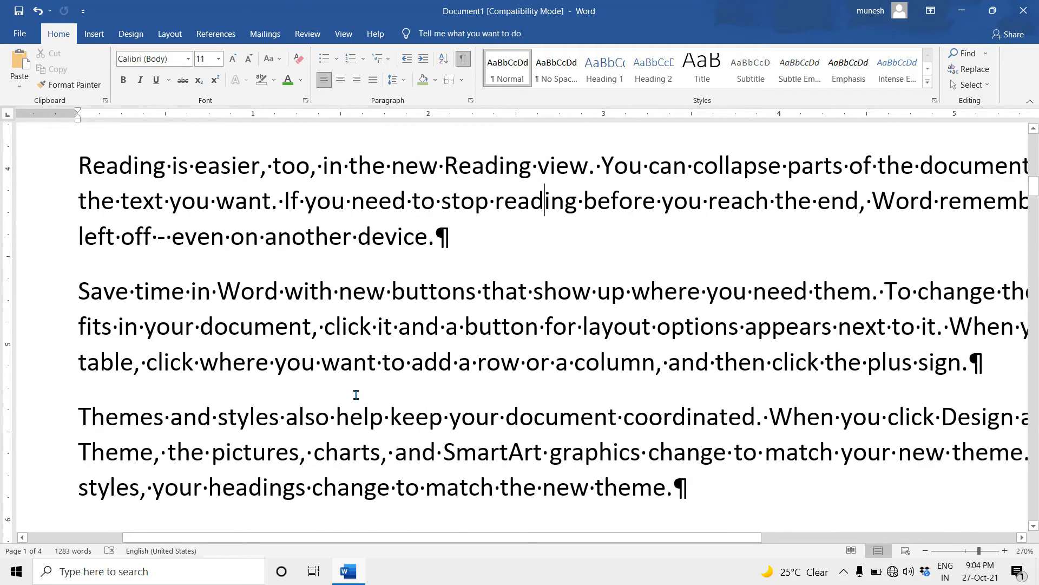
pyautogui.scroll(-2, 509, 260)
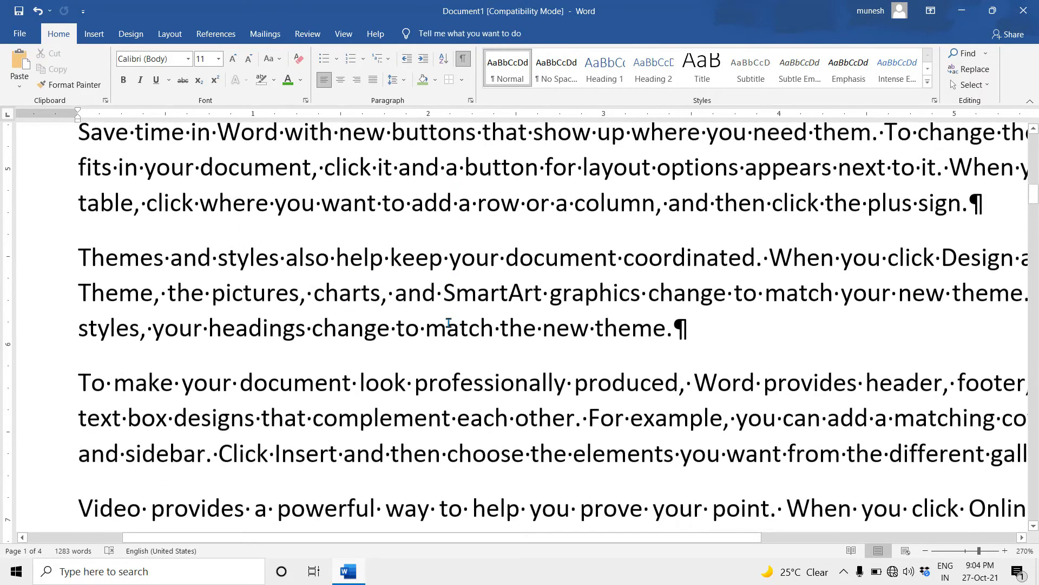
pyautogui.click(495, 244)
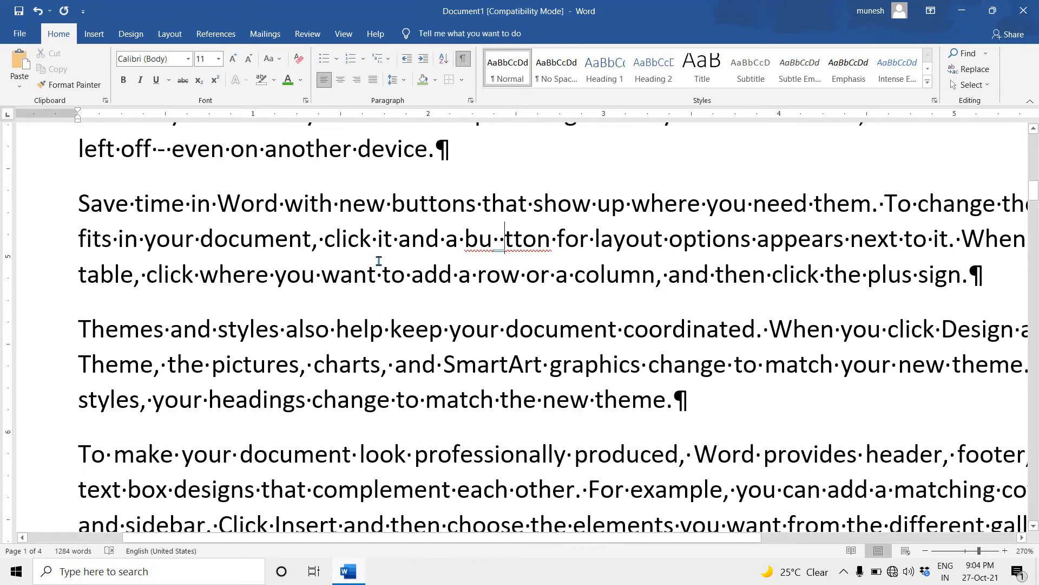
pyautogui.click(506, 204)
pyautogui.press('Return')
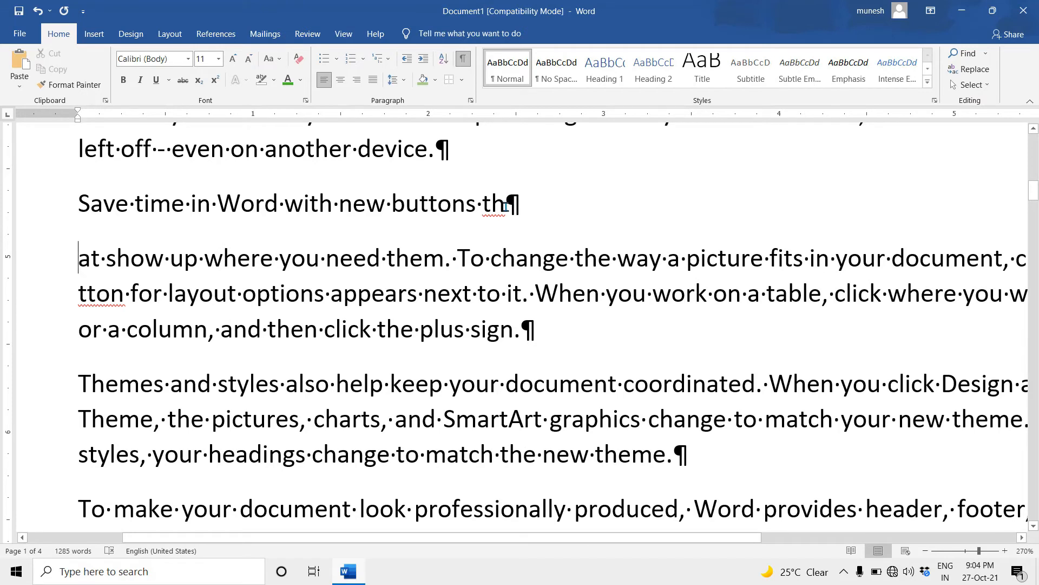
# Select the paragraph marks after "th" and after "another device.", then hide the formatting marks
pyautogui.moveTo(505, 206); pyautogui.dragTo(512, 208)
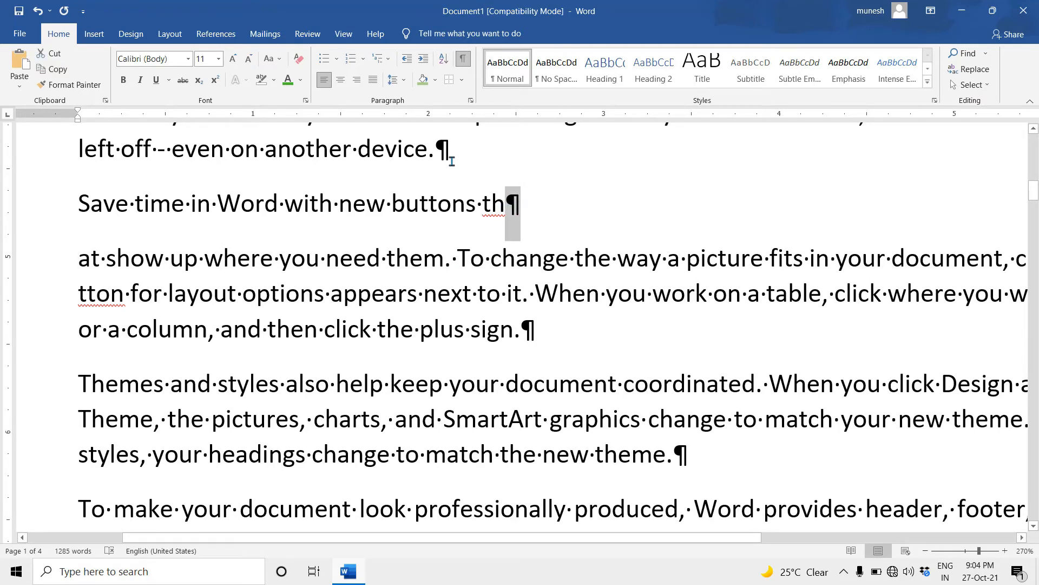
pyautogui.moveTo(443, 150); pyautogui.dragTo(451, 151)
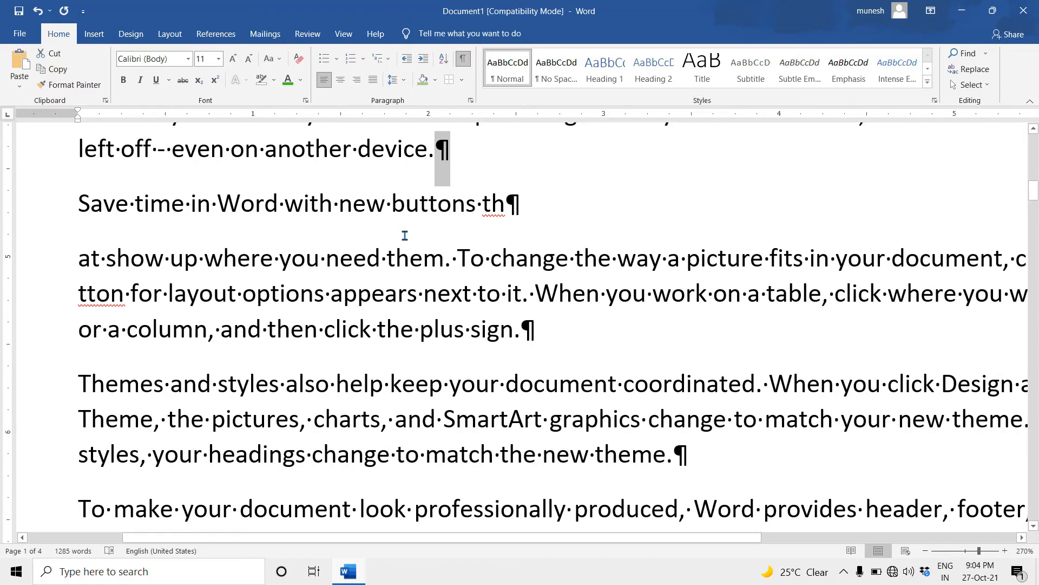
pyautogui.click(353, 264)
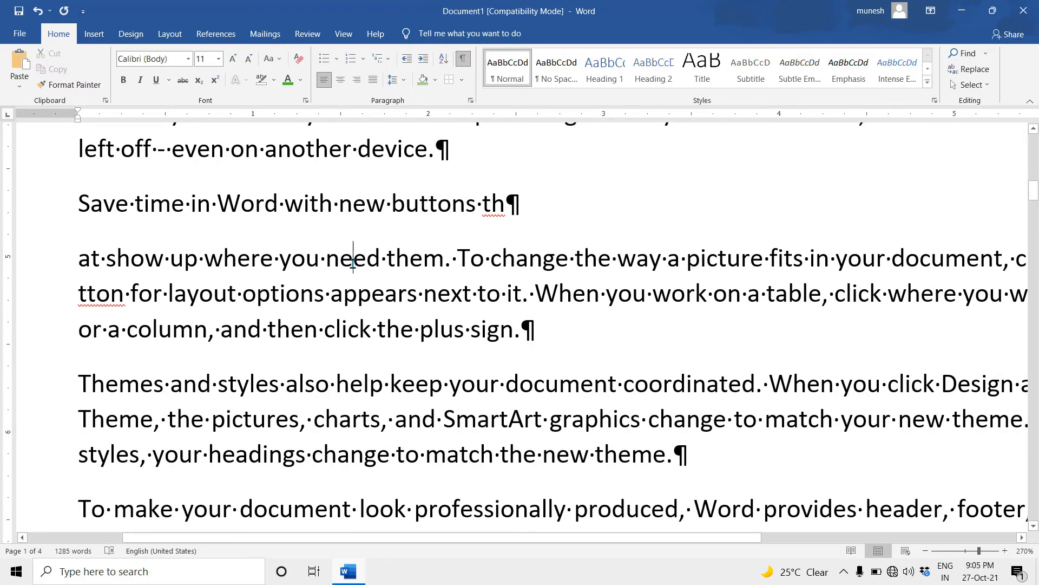
pyautogui.click(460, 60)
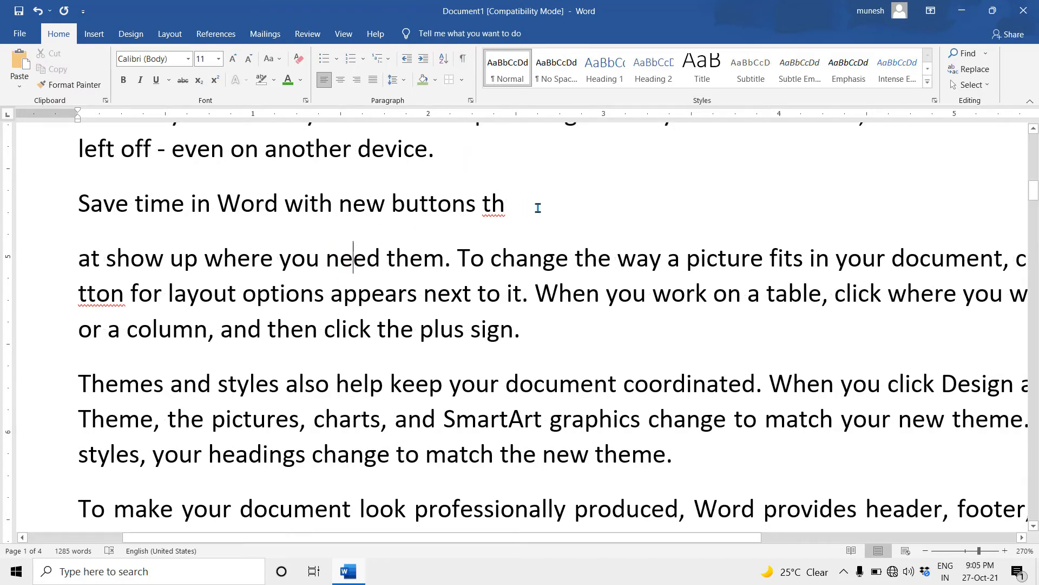
# Add a new line "HOME" below the paragraph ending in "click the plus sign." and apply the Heading 1 style to it
pyautogui.keyDown('ctrl'); pyautogui.scroll(-4, 576, 348); pyautogui.keyUp('ctrl')
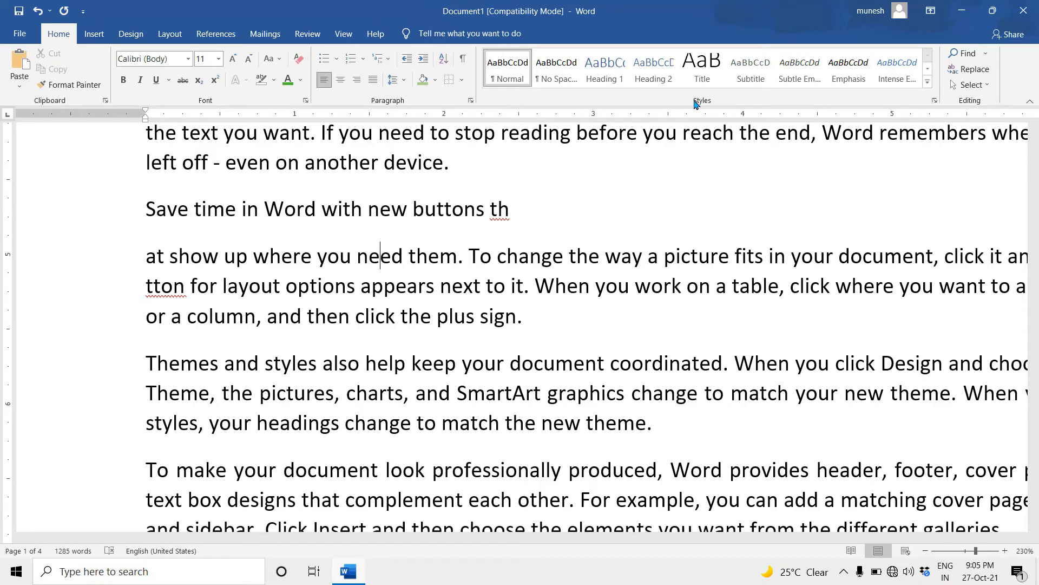
pyautogui.keyDown('ctrl'); pyautogui.scroll(-8, 646, 206); pyautogui.keyUp('ctrl')
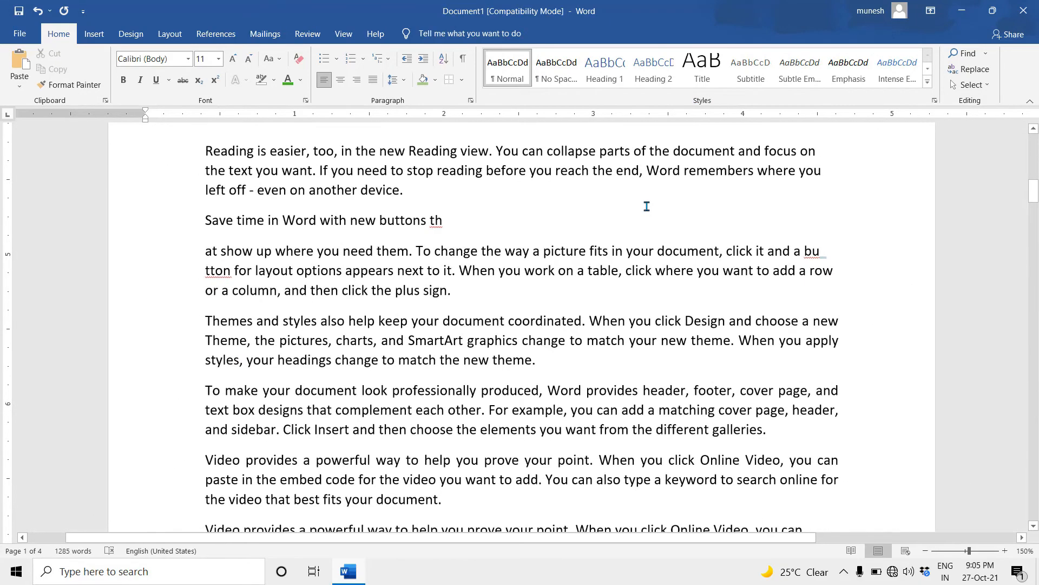
pyautogui.click(458, 290)
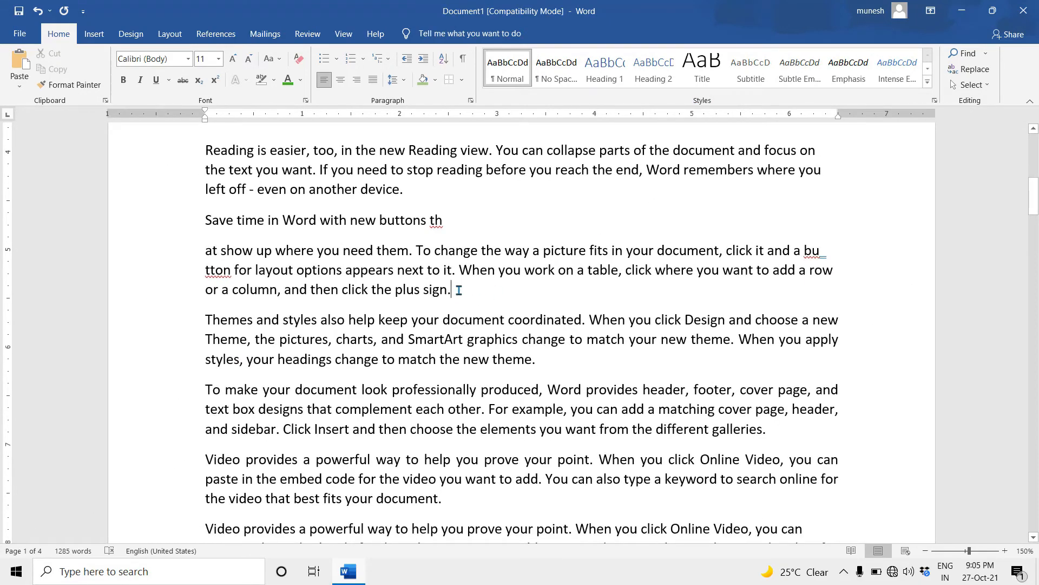
pyautogui.press('Return')
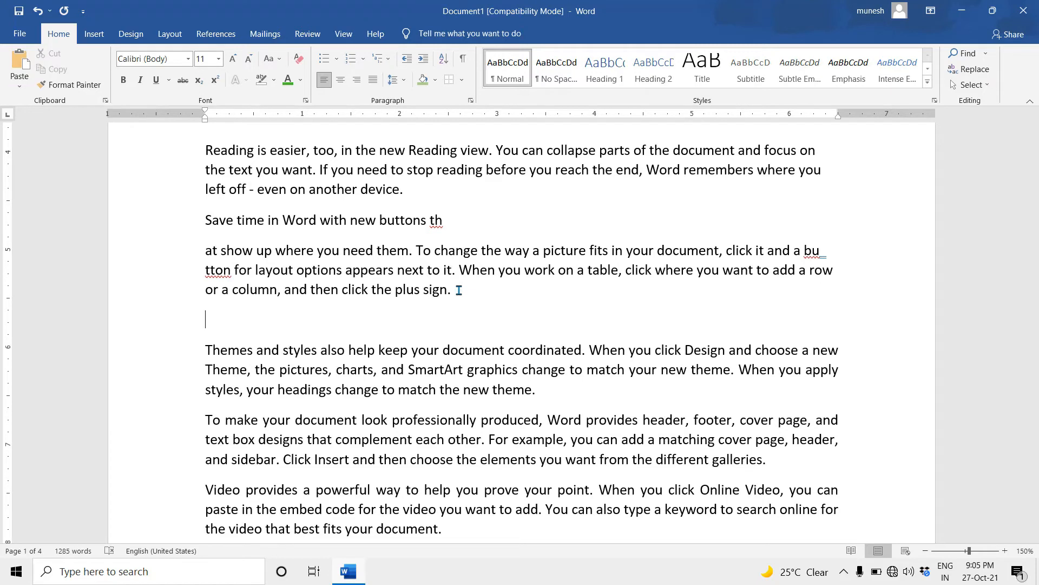
pyautogui.write('HOME')
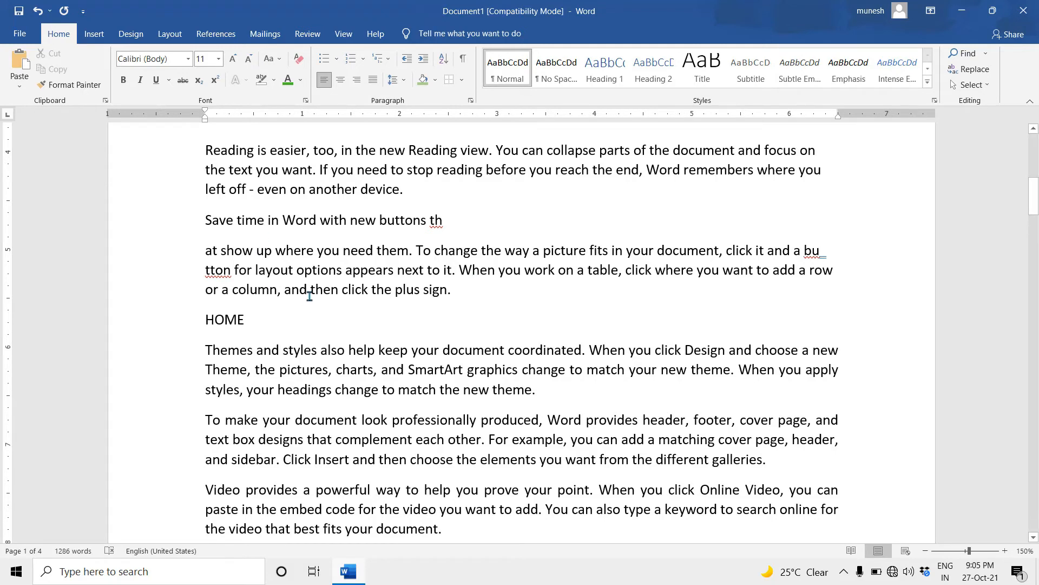
pyautogui.click(237, 319)
pyautogui.click(606, 74)
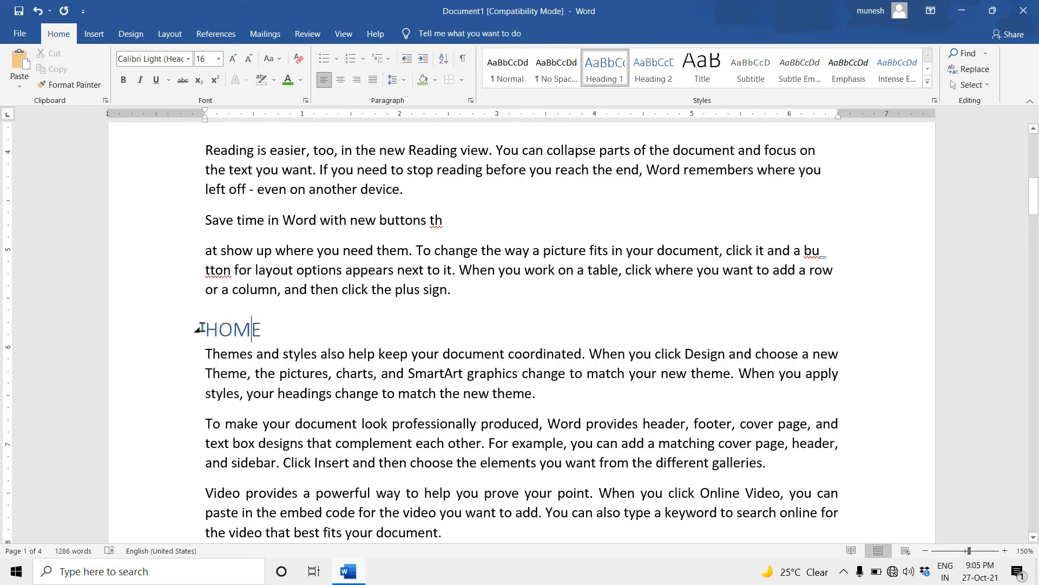
pyautogui.moveTo(208, 328); pyautogui.dragTo(256, 329)
pyautogui.click(233, 328)
pyautogui.click(249, 335)
pyautogui.moveTo(268, 334); pyautogui.dragTo(208, 337)
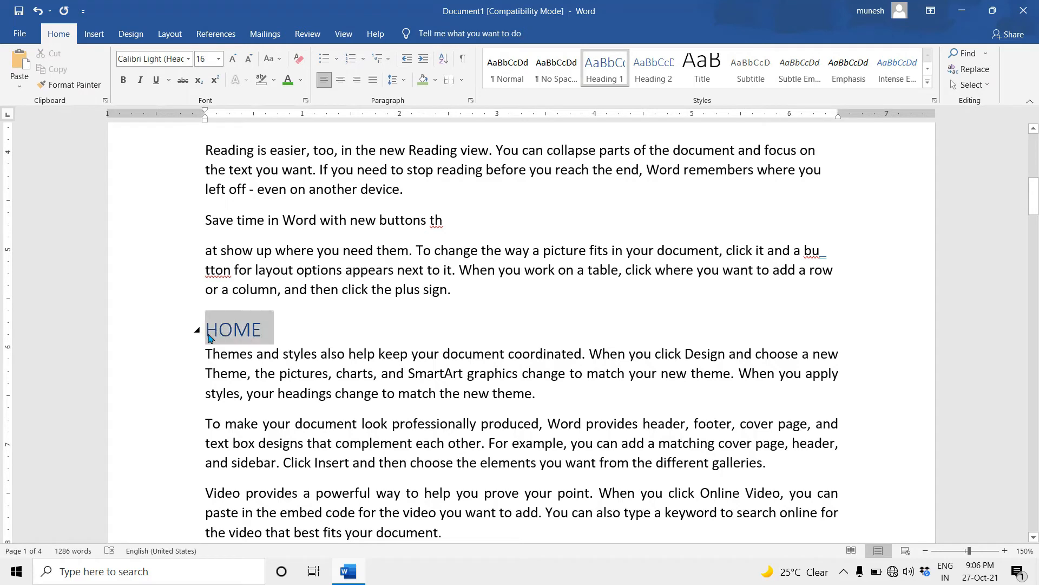
pyautogui.click(247, 336)
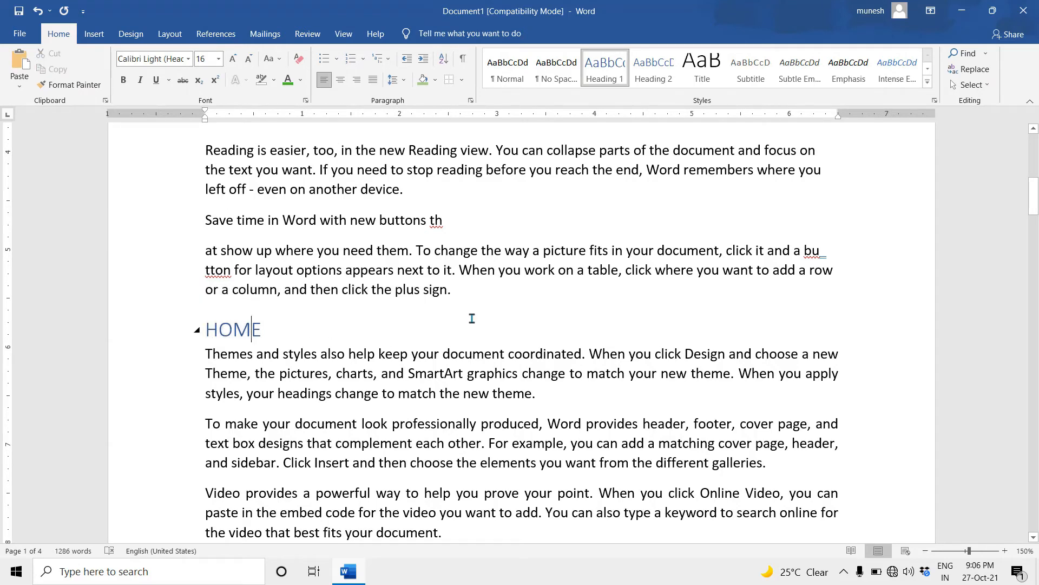
# Add a line "CLIPBOARD" below the HOME heading and apply the Heading 2 style to it
pyautogui.click(276, 335)
pyautogui.press('Return')
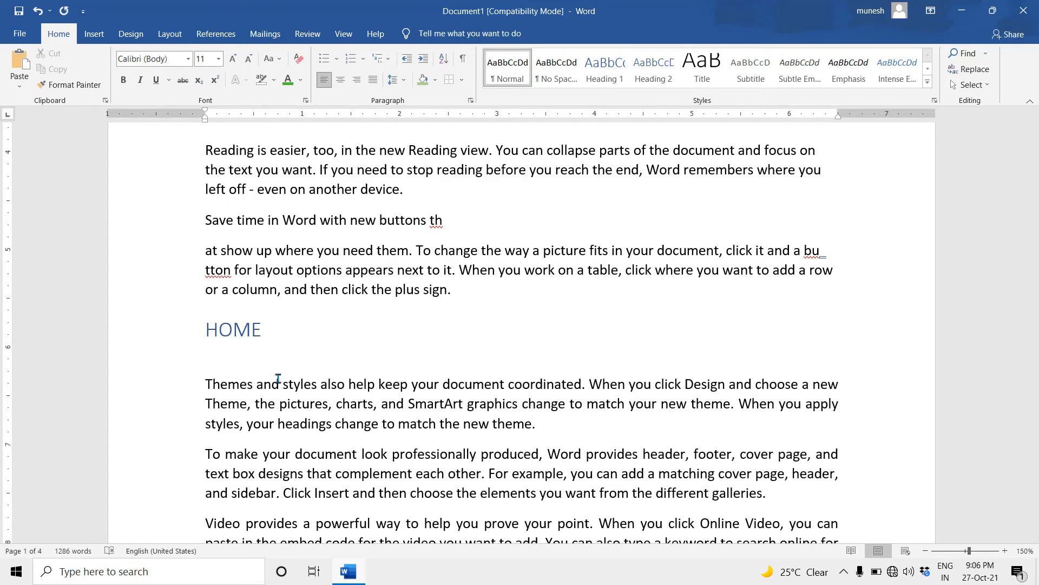
pyautogui.write('CLIPBOARD')
pyautogui.click(642, 78)
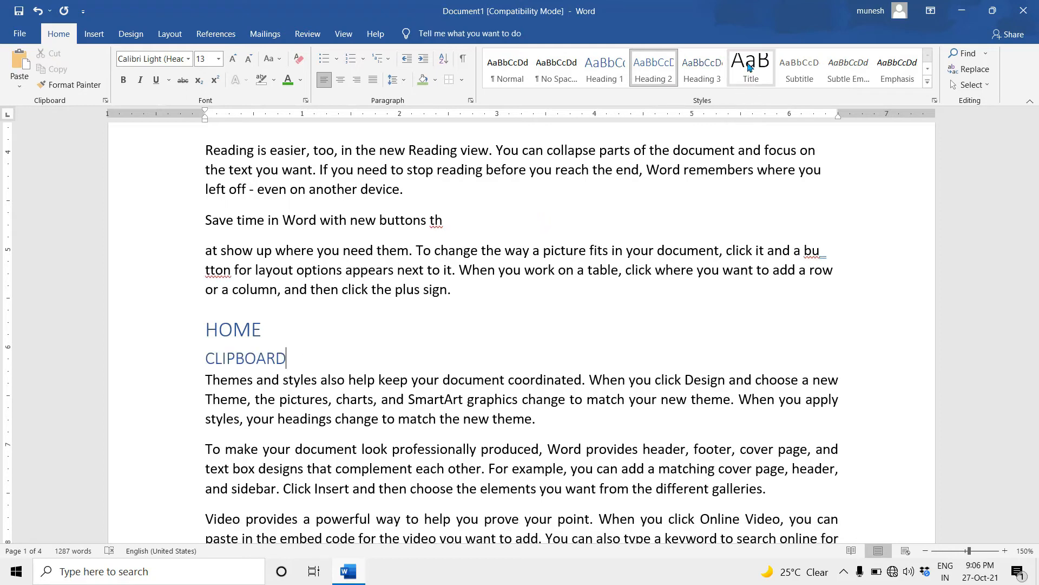
# Insert the line "NAME OF CHAPTER" above the document's first paragraph and apply the Title style to it
pyautogui.scroll(7, 473, 246)
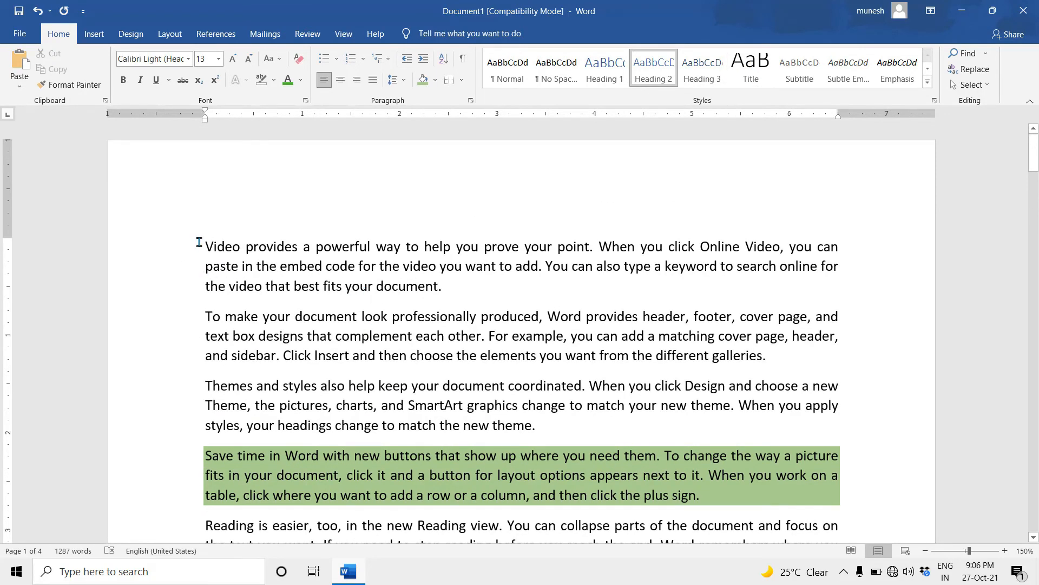
pyautogui.click(206, 246)
pyautogui.press('Return')
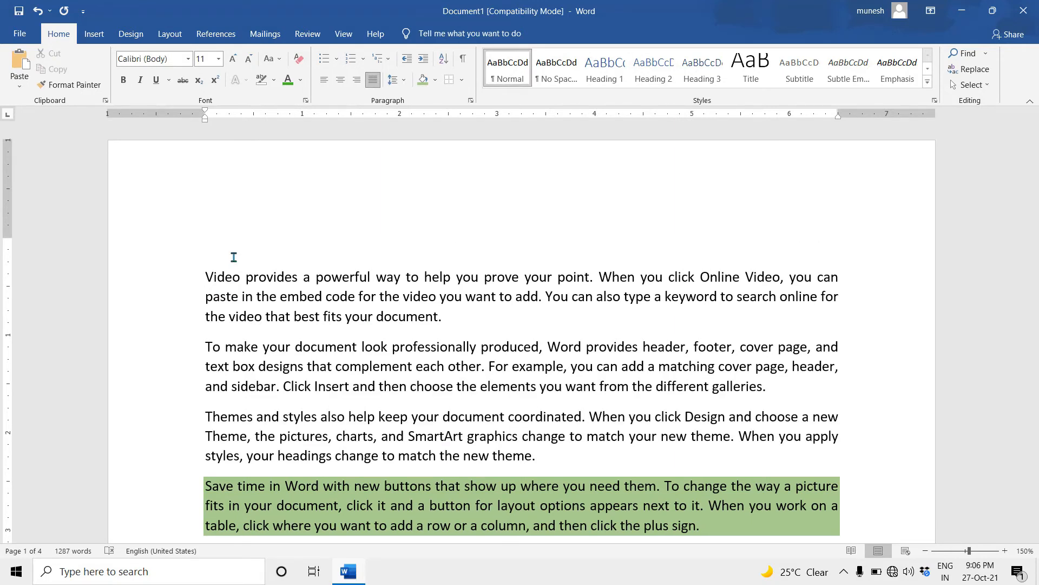
pyautogui.write('NAME OF CHAPTER')
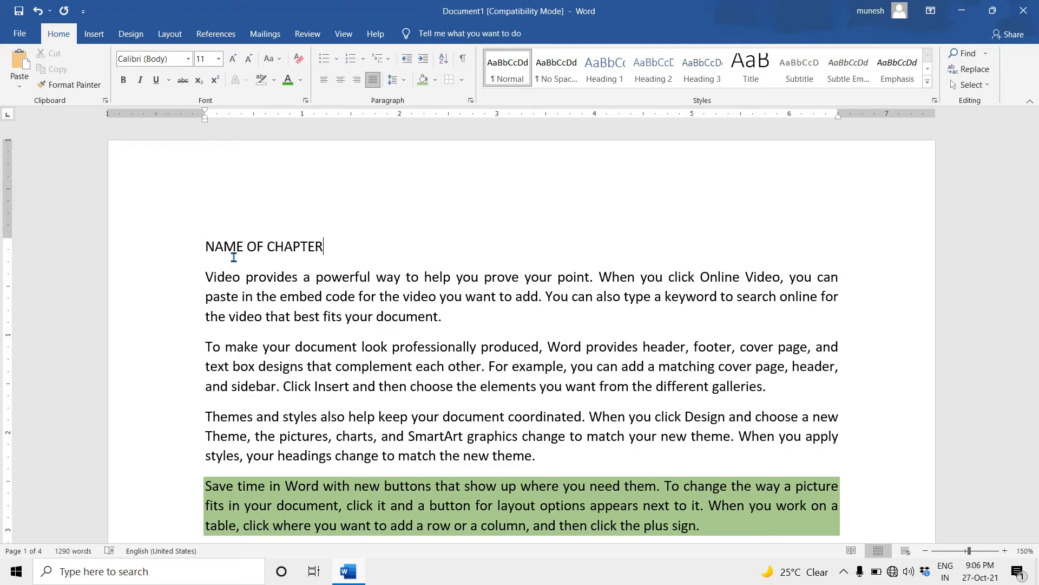
pyautogui.click(747, 76)
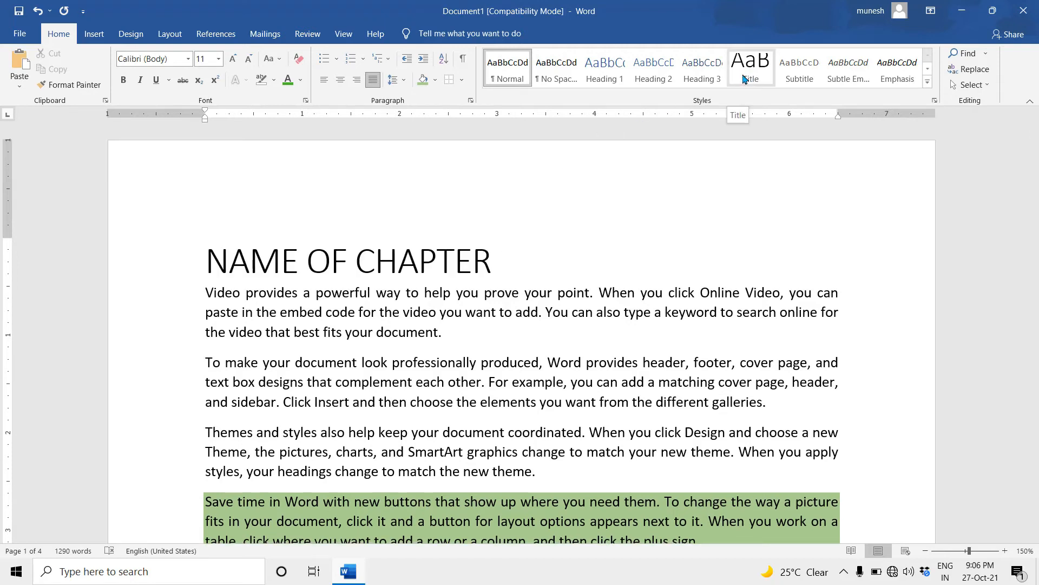
pyautogui.click(744, 79)
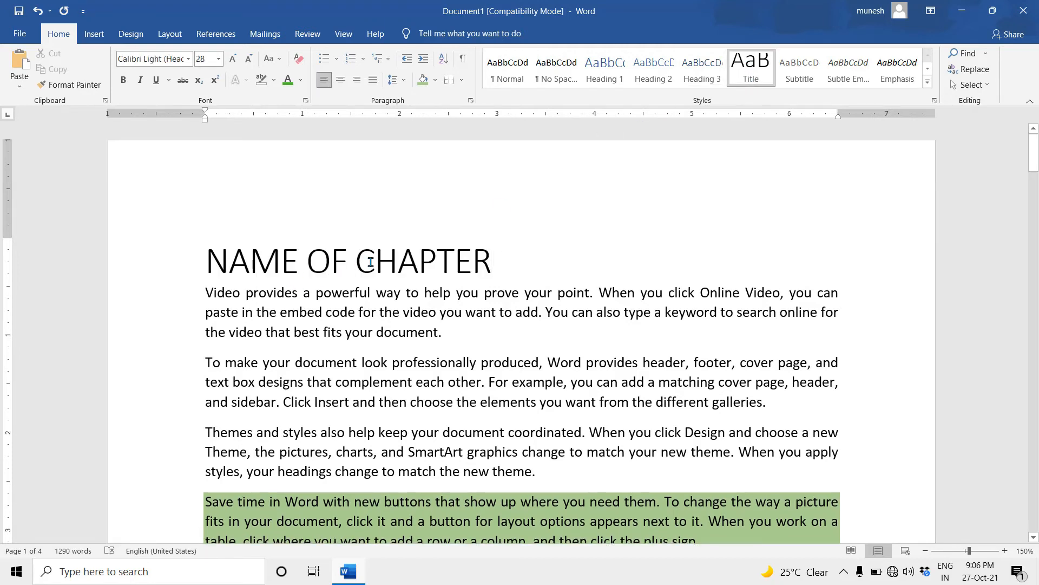
# Center the "NAME OF CHAPTER" title
pyautogui.click(341, 80)
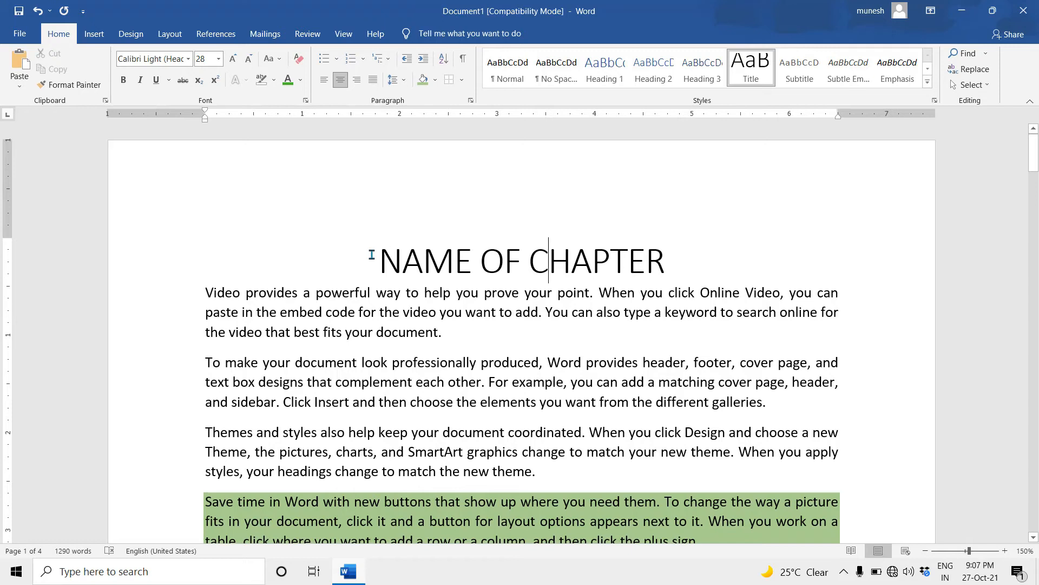
pyautogui.moveTo(379, 259); pyautogui.dragTo(642, 269)
pyautogui.click(571, 271)
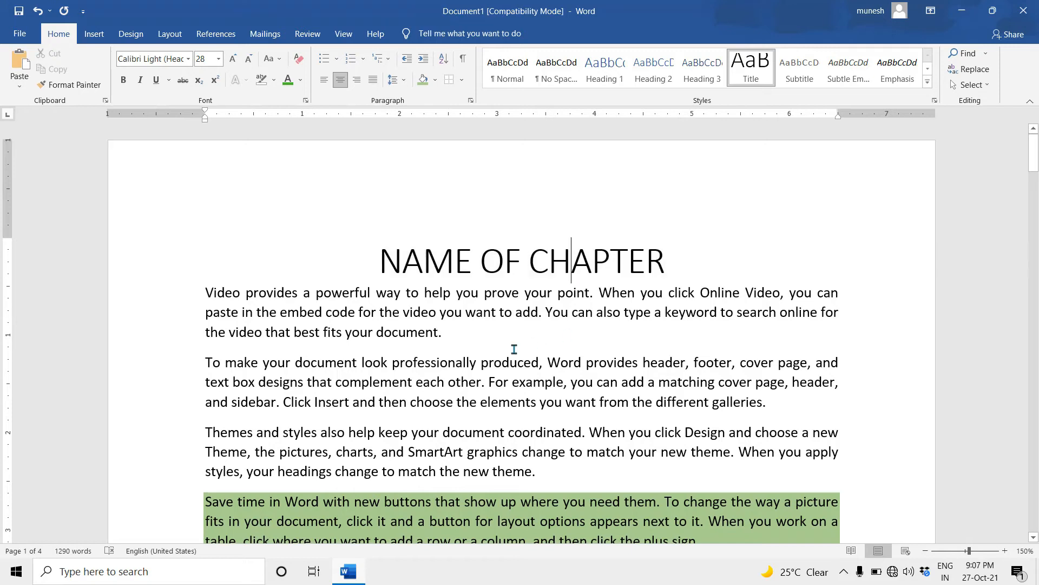
# Start a new style from the formatting of the second body paragraph, name it MY FORMAT and open its detailed settings
pyautogui.click(412, 363)
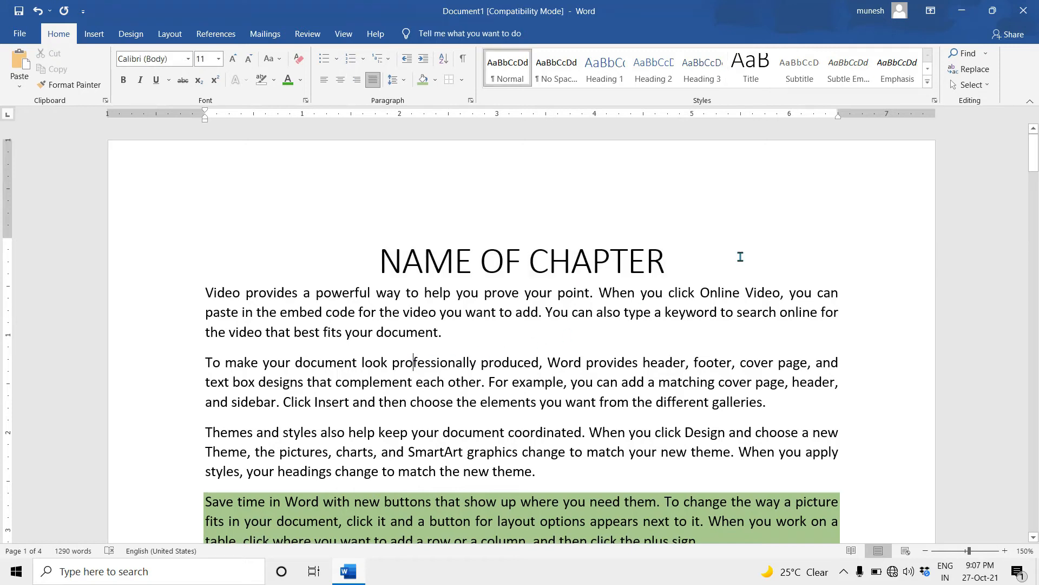
pyautogui.click(929, 82)
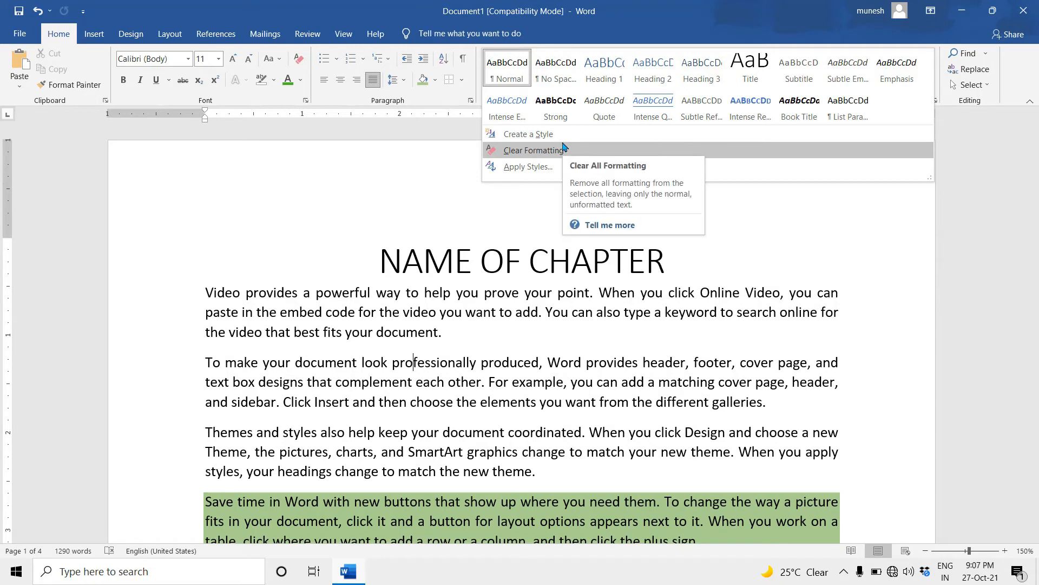
pyautogui.click(533, 139)
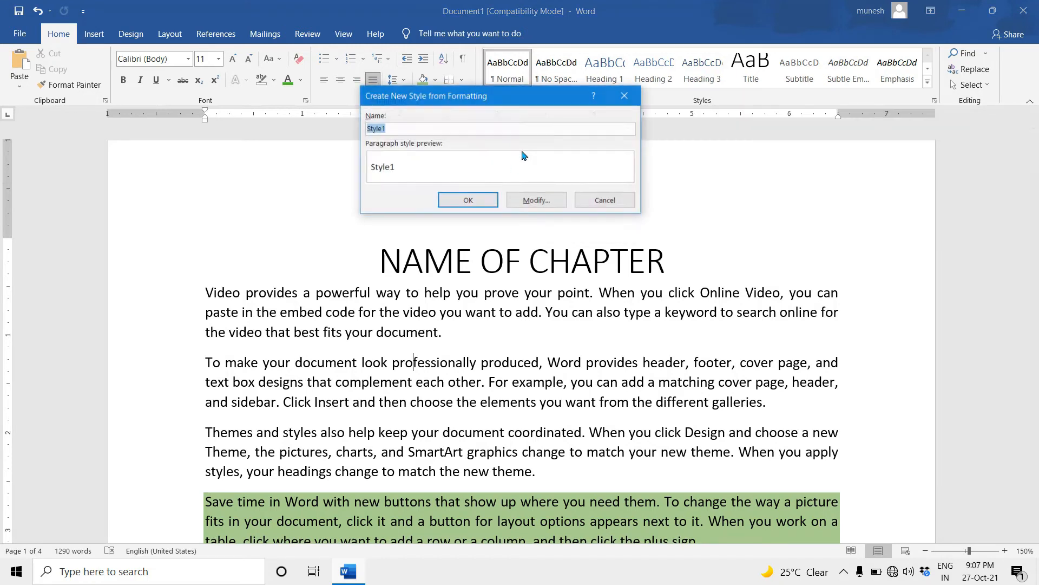
pyautogui.moveTo(560, 155); pyautogui.dragTo(613, 188)
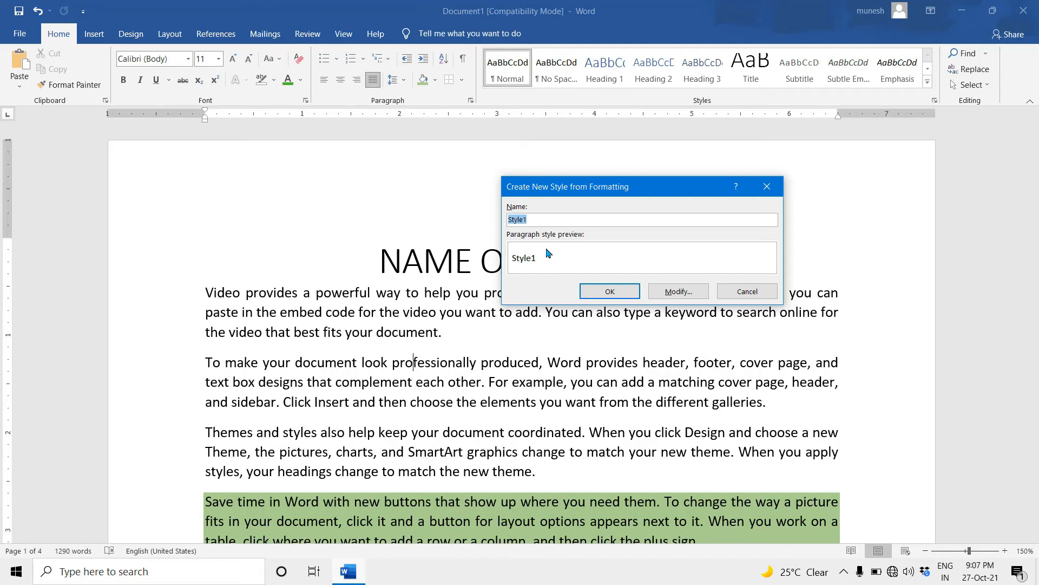
pyautogui.write('MY FORMAT')
pyautogui.click(678, 292)
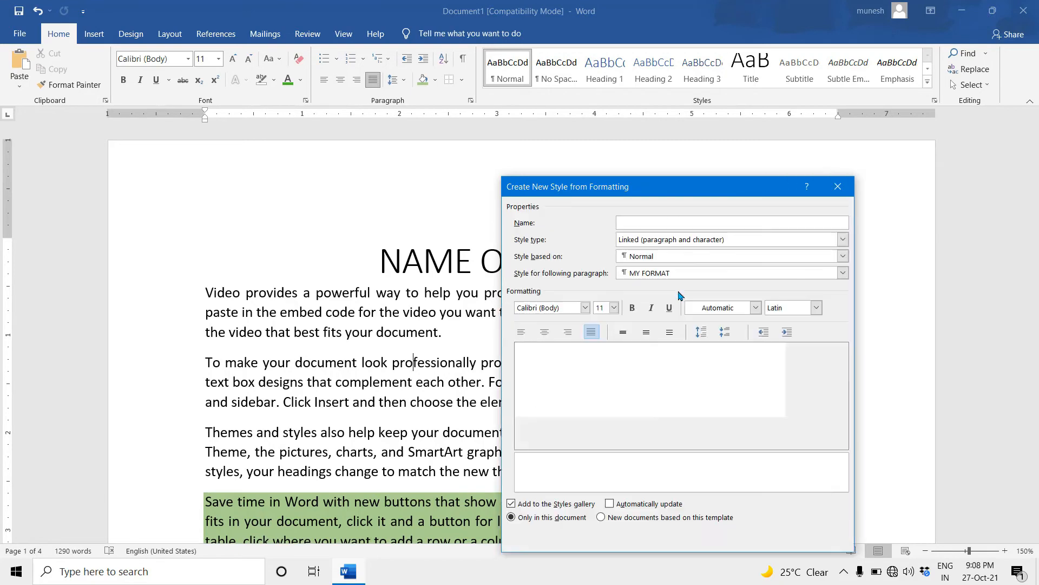
pyautogui.moveTo(646, 190); pyautogui.dragTo(354, 128)
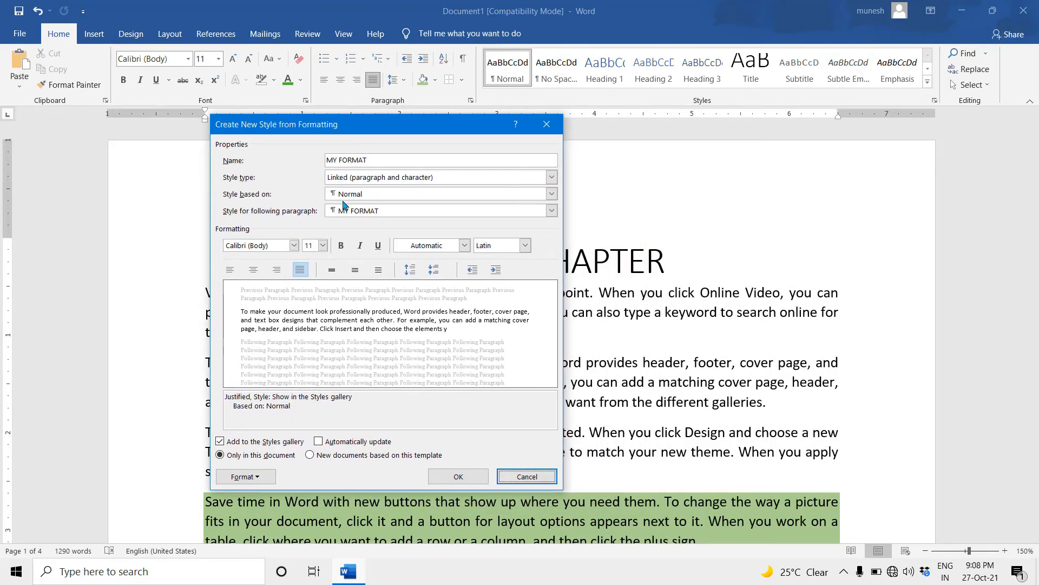
# Choose Linked (paragraph and character) as the MY FORMAT style type and look through the choices for its base and following-paragraph styles
pyautogui.click(551, 179)
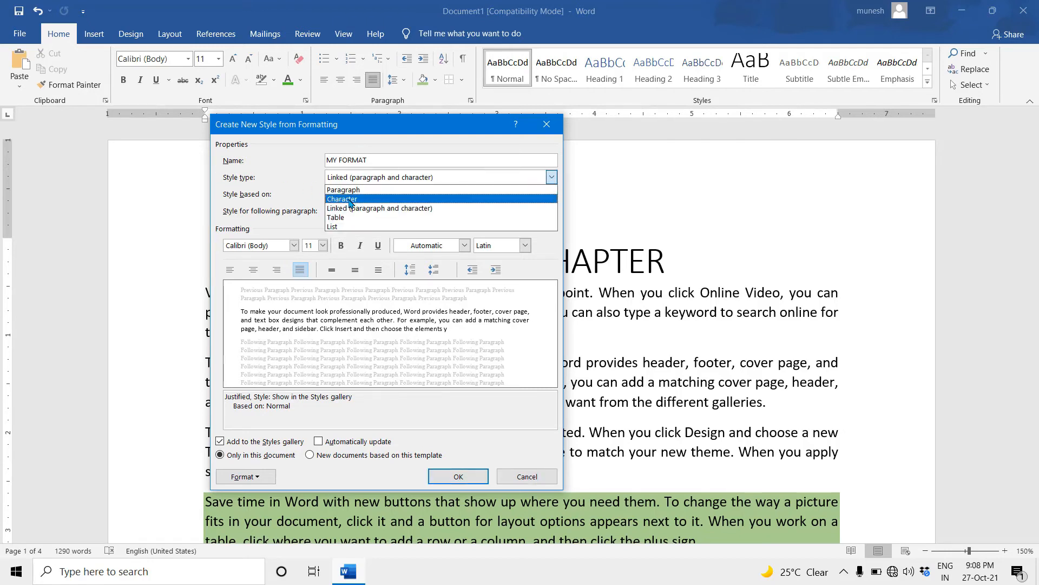
pyautogui.click(352, 208)
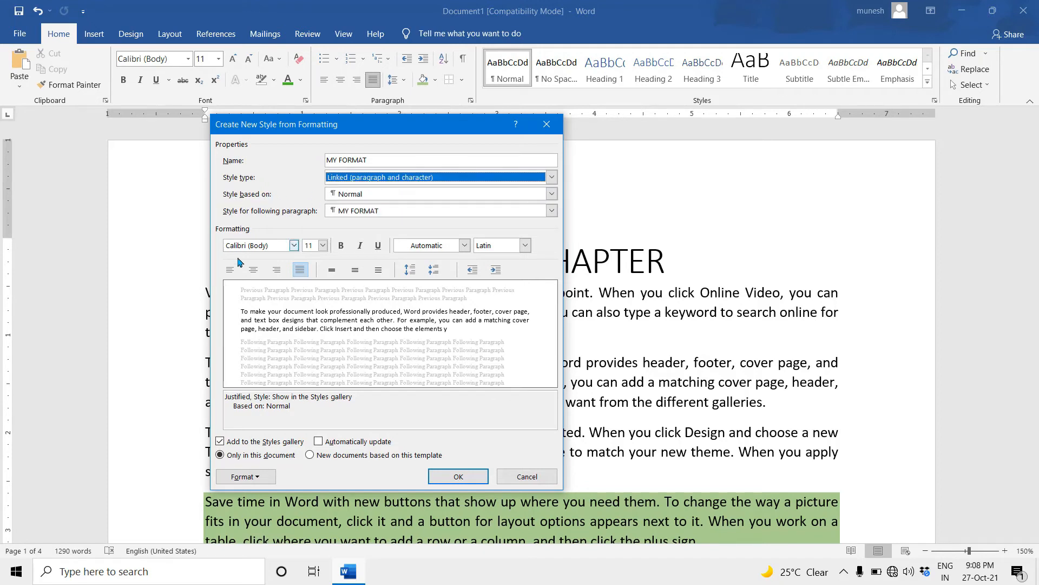
pyautogui.click(552, 194)
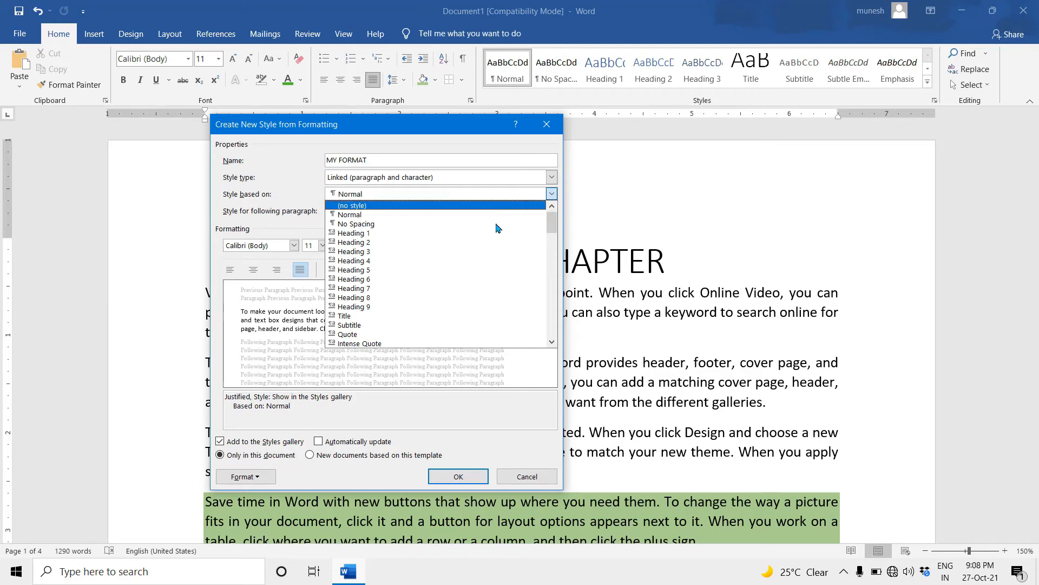
pyautogui.scroll(-4, 408, 327)
pyautogui.scroll(-3, 372, 271)
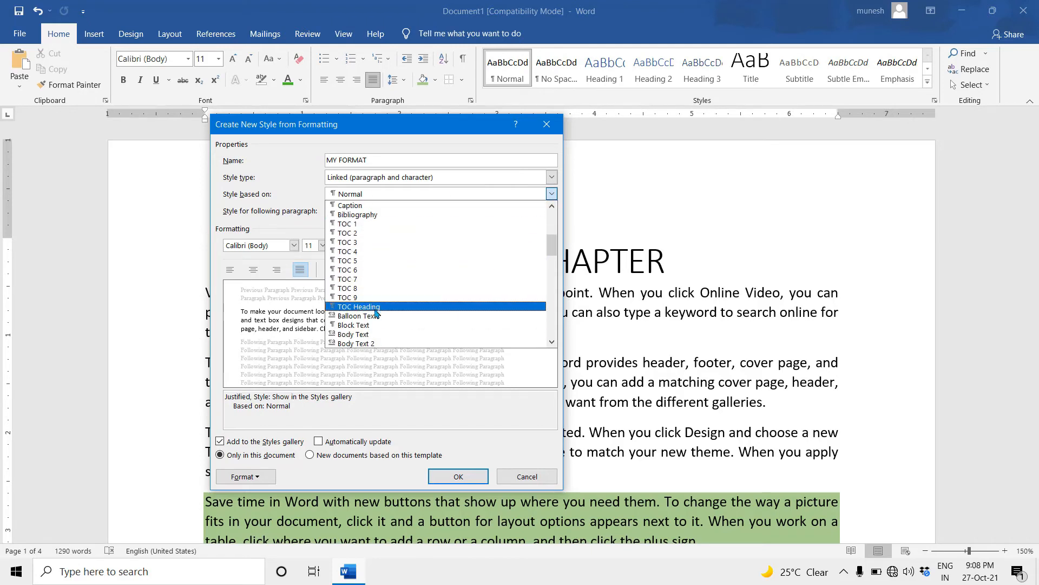
pyautogui.scroll(1, 375, 293)
pyautogui.scroll(4, 373, 289)
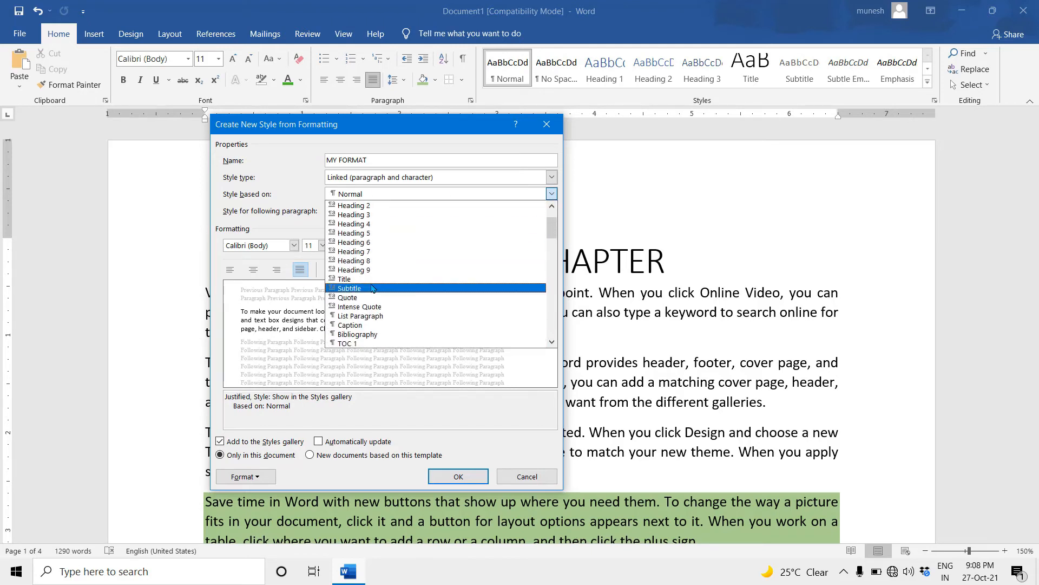
pyautogui.click(273, 182)
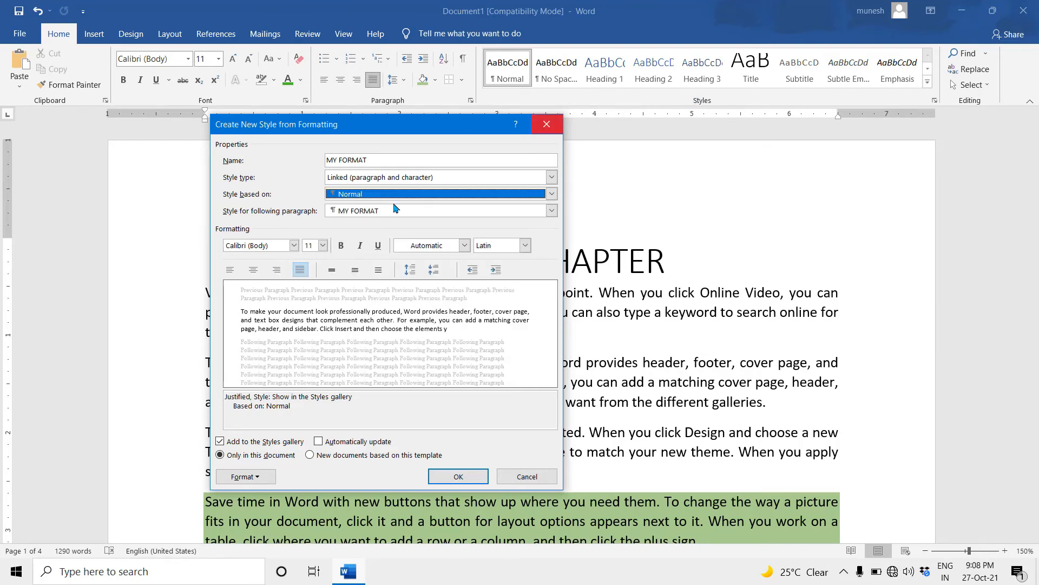
pyautogui.click(551, 210)
pyautogui.click(284, 222)
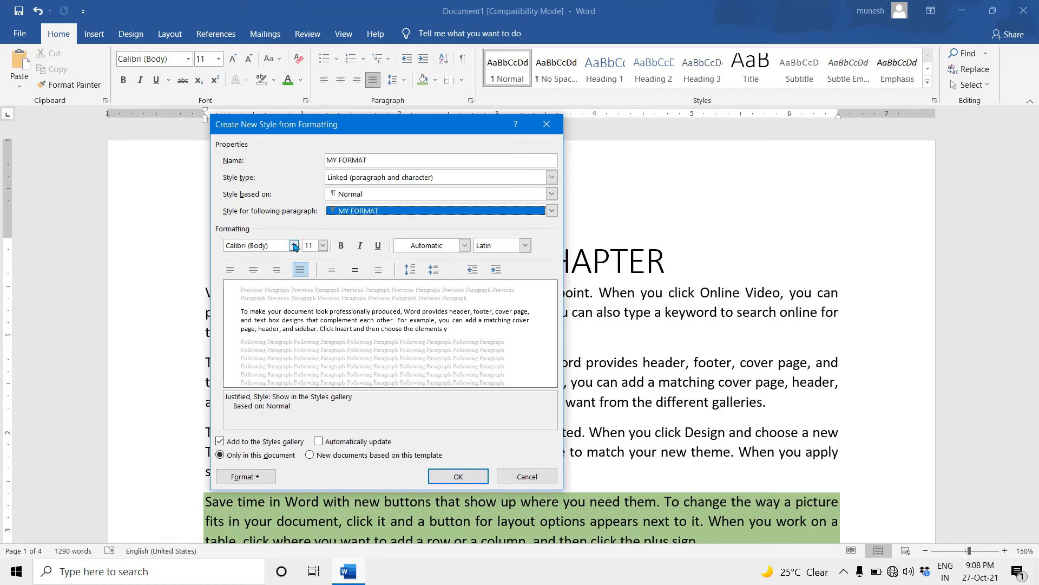
# Set the MY FORMAT style's font to Algerian at 14 pt
pyautogui.click(294, 245)
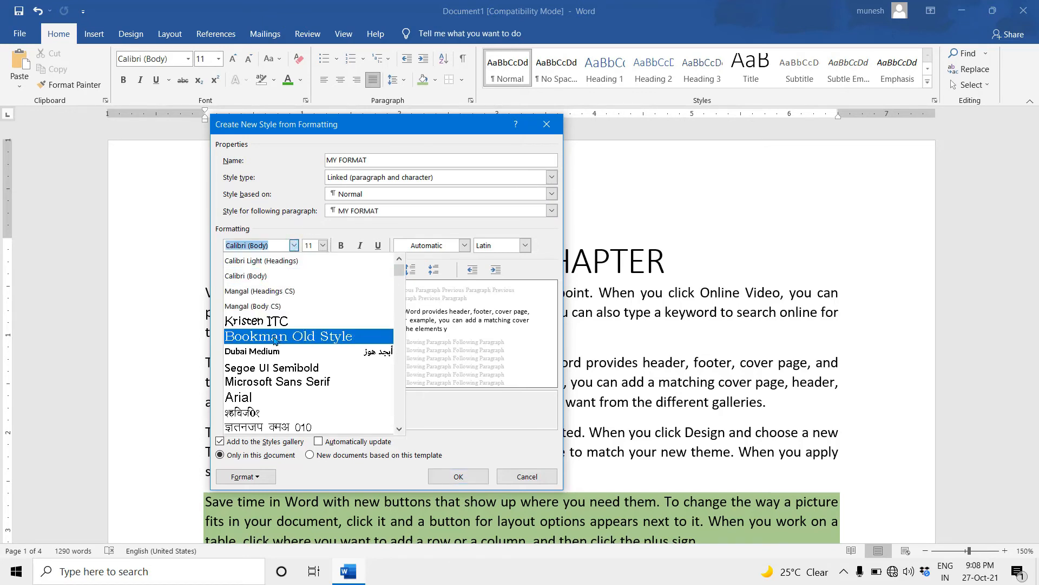
pyautogui.scroll(-3, 272, 346)
pyautogui.scroll(-1, 273, 346)
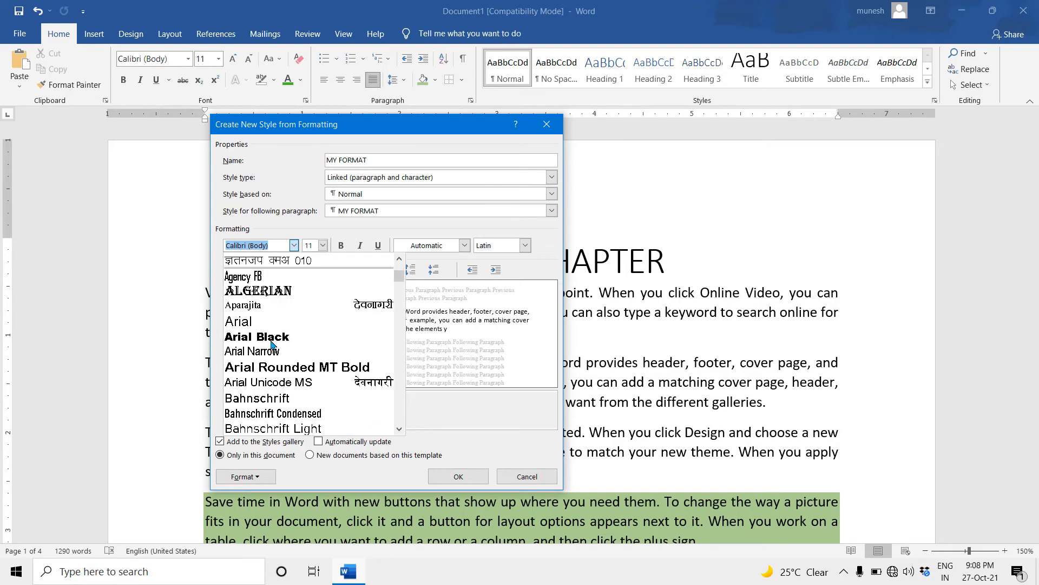
pyautogui.click(266, 295)
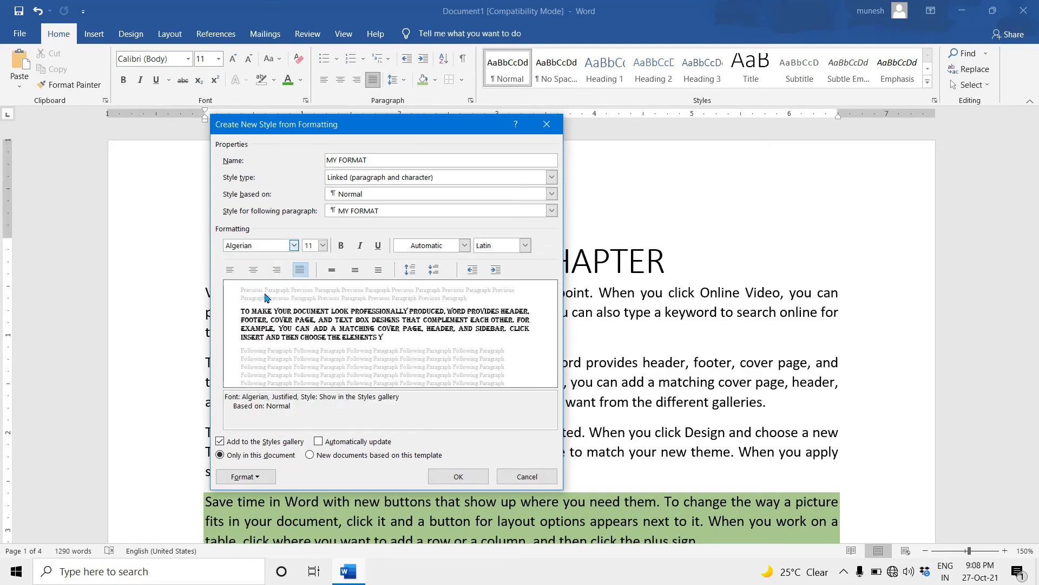
pyautogui.click(323, 247)
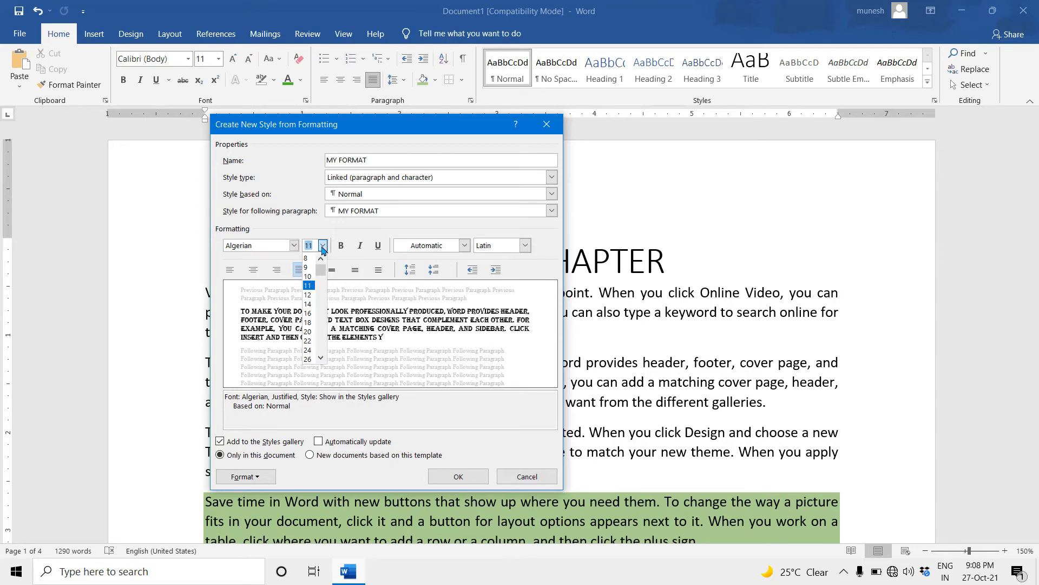
pyautogui.click(308, 305)
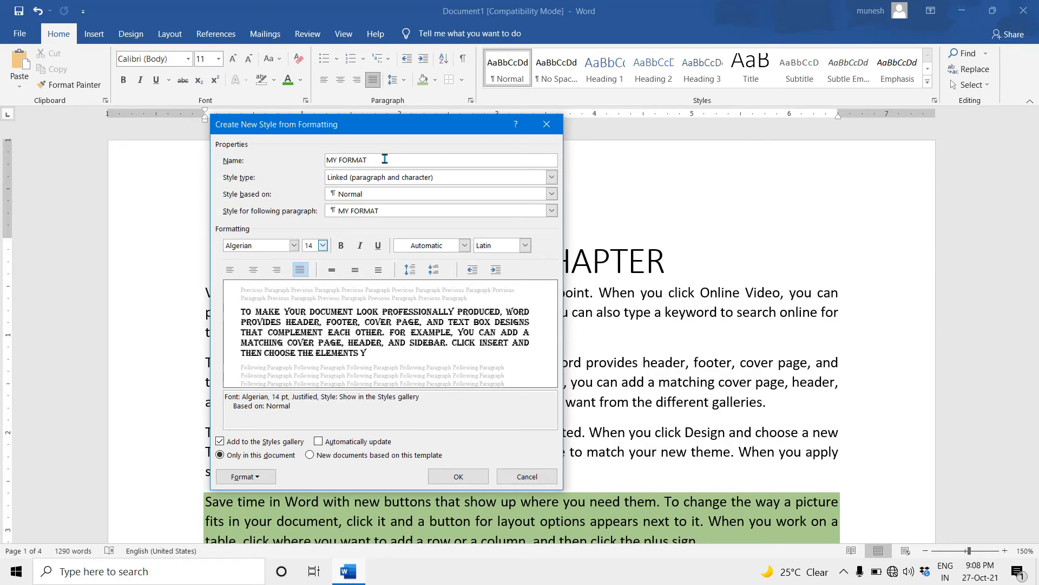
# Try bold and italic on the MY FORMAT style, leaving both off, and turn on underline
pyautogui.click(342, 246)
pyautogui.click(343, 246)
pyautogui.click(360, 248)
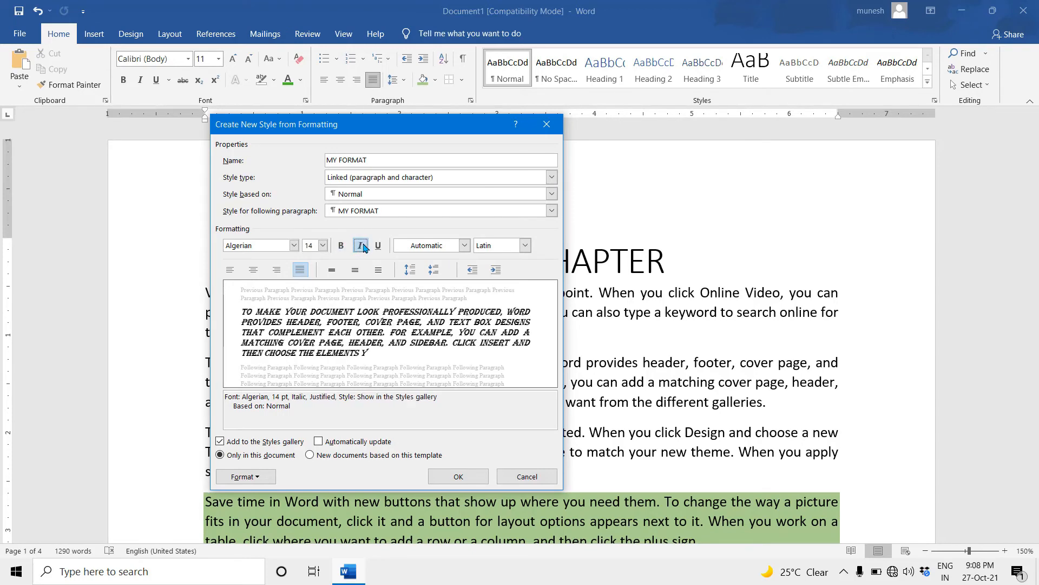
pyautogui.click(360, 248)
pyautogui.click(378, 247)
pyautogui.click(379, 246)
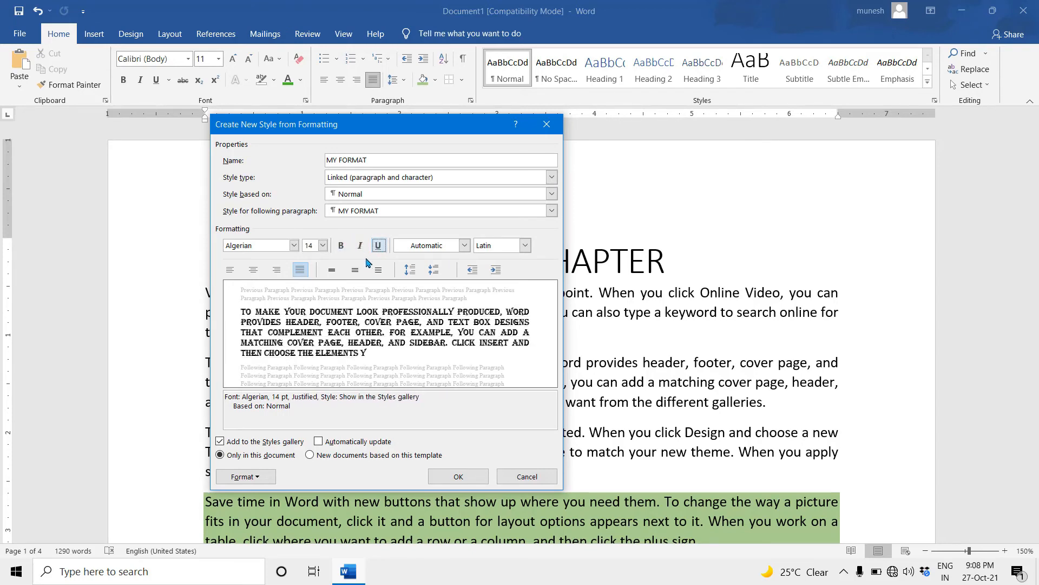
pyautogui.click(379, 248)
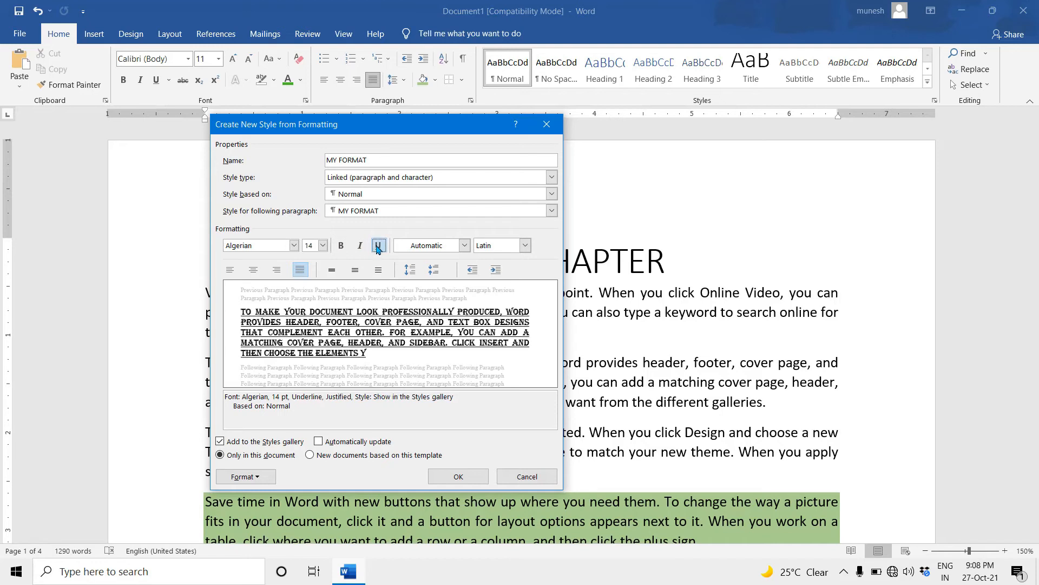
# Set the MY FORMAT style's font color to the standard Red and create the style
pyautogui.click(465, 246)
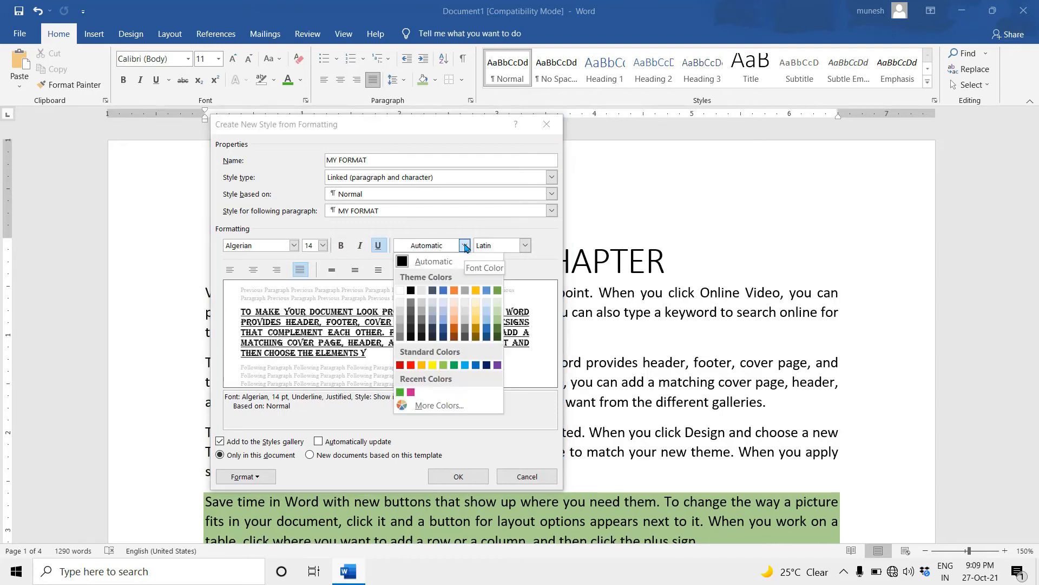
pyautogui.click(410, 366)
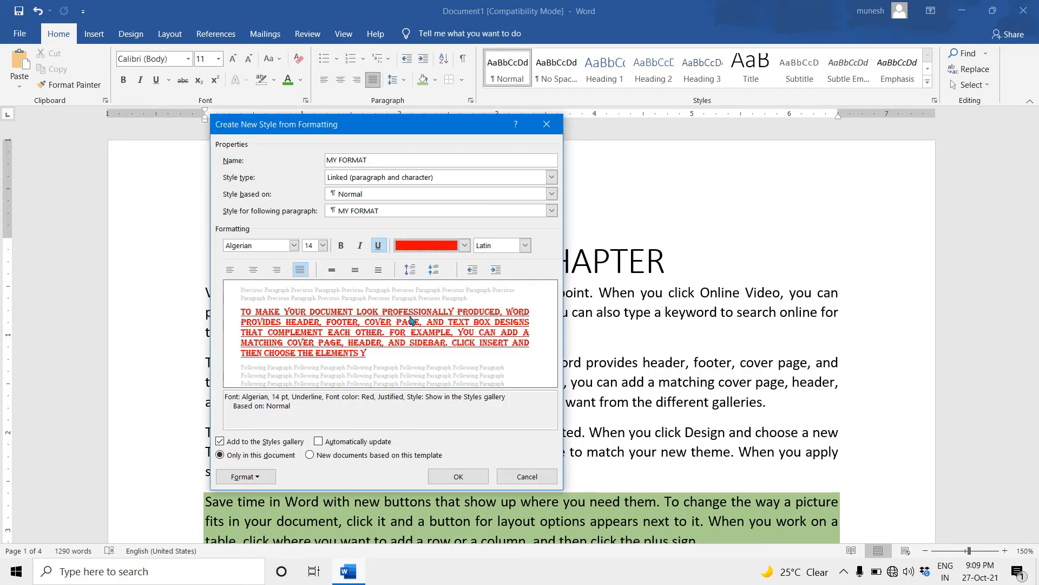
pyautogui.click(461, 482)
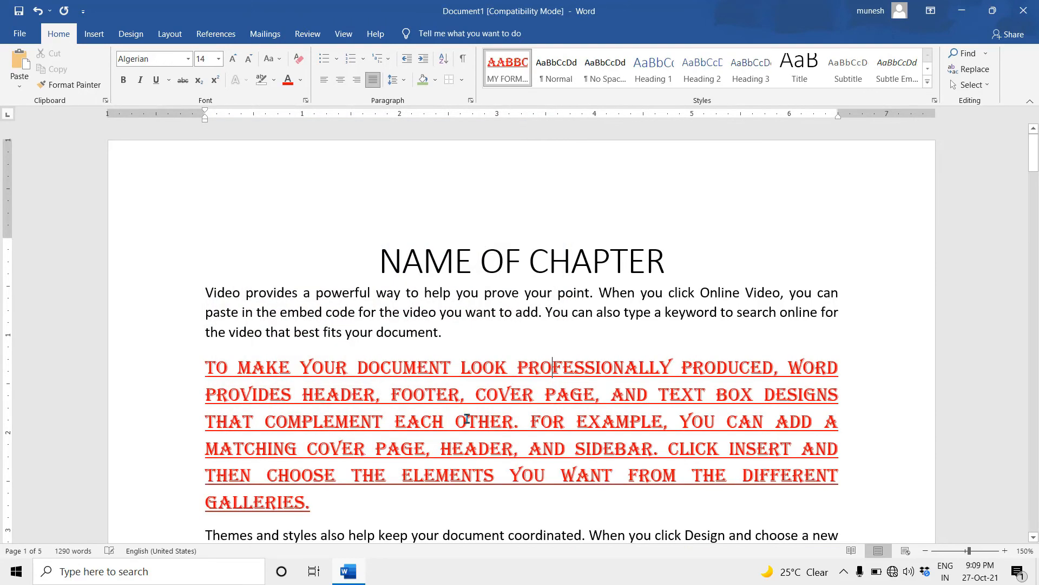
# Insert the line "FONT" after the second paragraph on page 2 and apply the MY FORMAT style to it
pyautogui.click(363, 331)
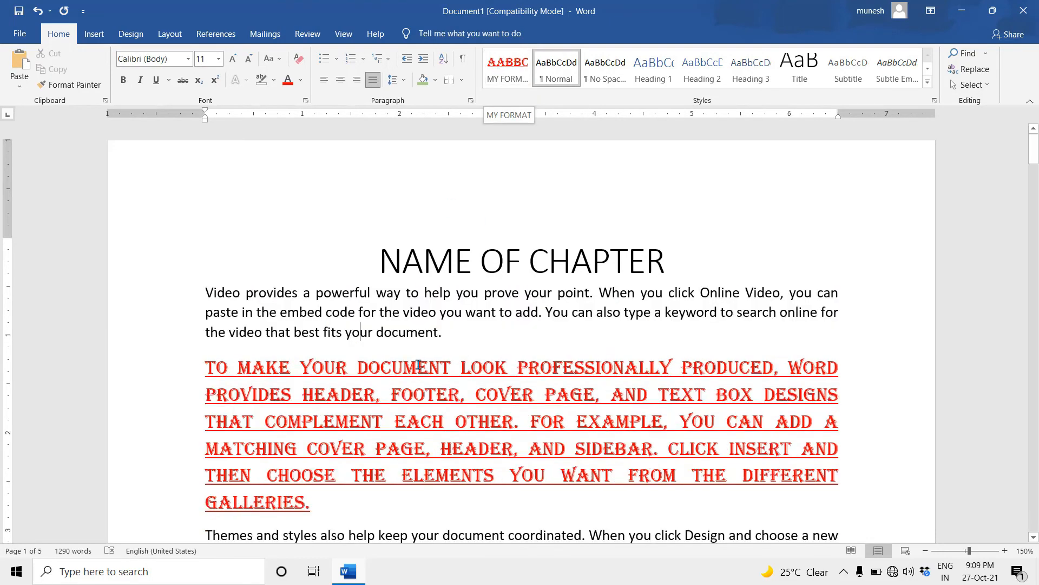
pyautogui.scroll(-5, 421, 360)
pyautogui.scroll(-10, 421, 360)
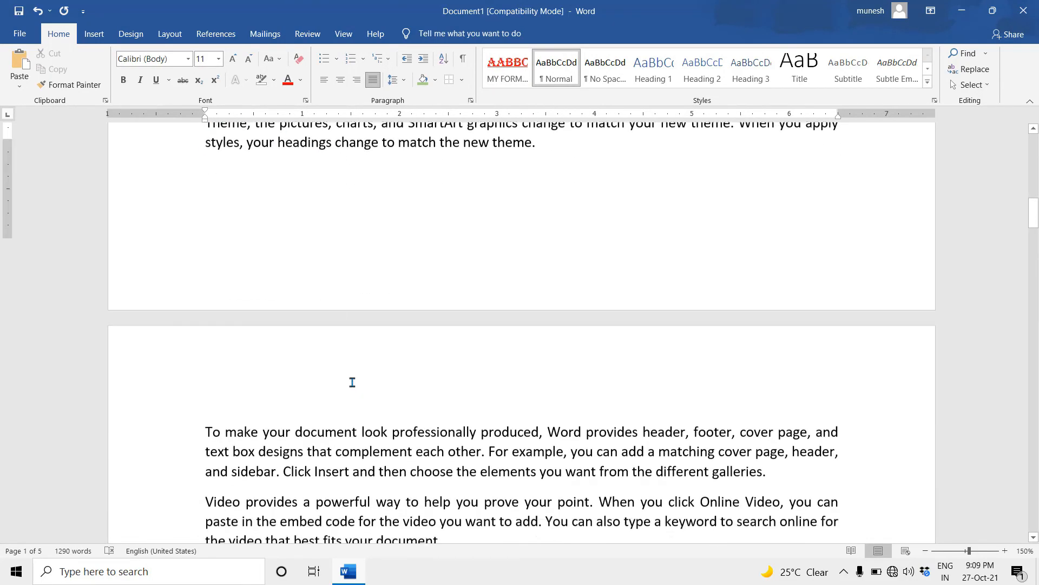
pyautogui.click(458, 321)
pyautogui.press('Return')
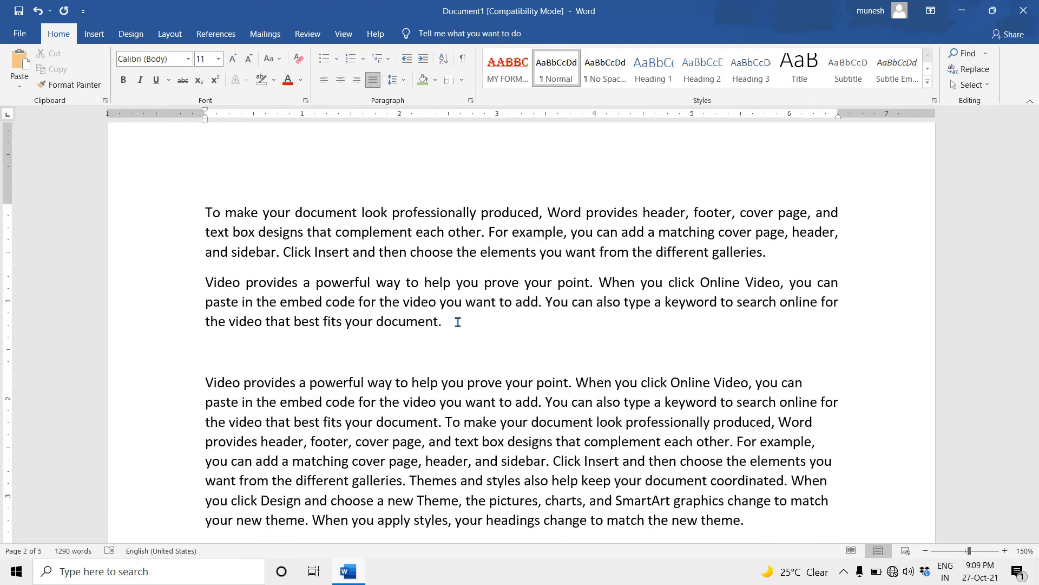
pyautogui.write('FONT')
pyautogui.click(501, 79)
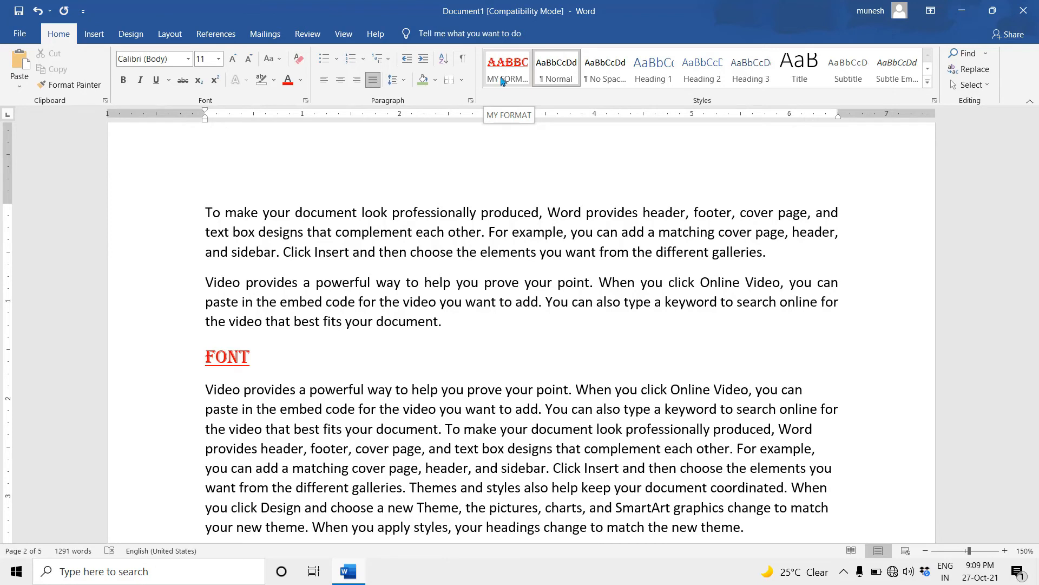
pyautogui.click(504, 70)
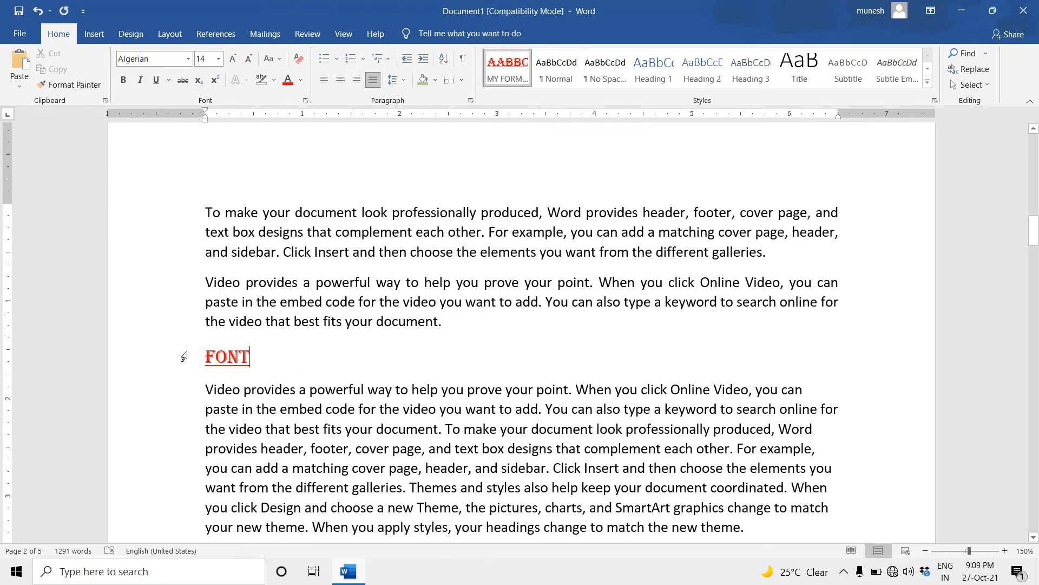
# Open the Heading 1 style for modification and look through its font and font size choices
pyautogui.click(928, 82)
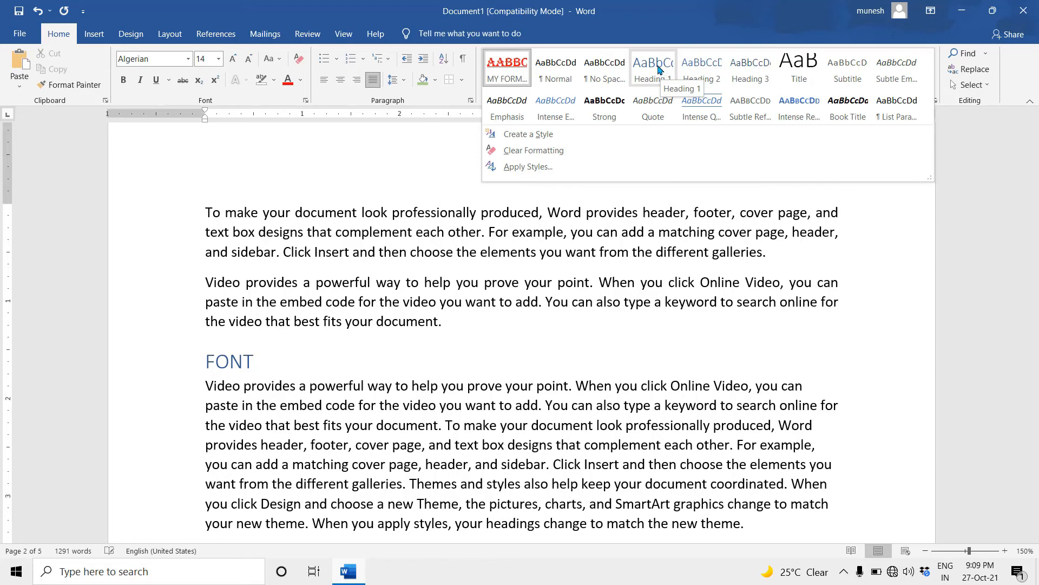
pyautogui.rightClick(655, 66)
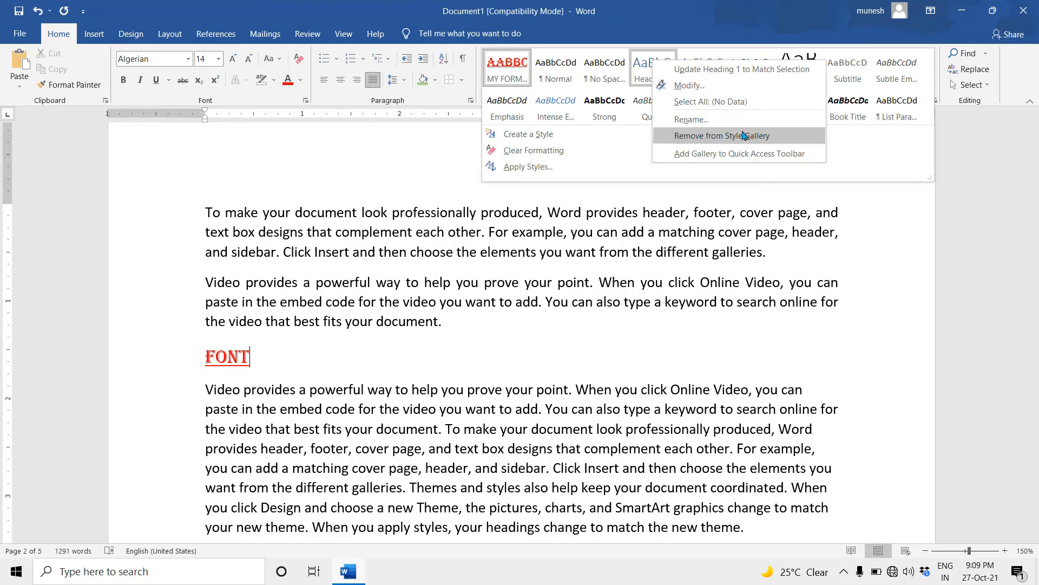
pyautogui.click(682, 91)
pyautogui.moveTo(425, 117); pyautogui.dragTo(735, 82)
pyautogui.click(592, 197)
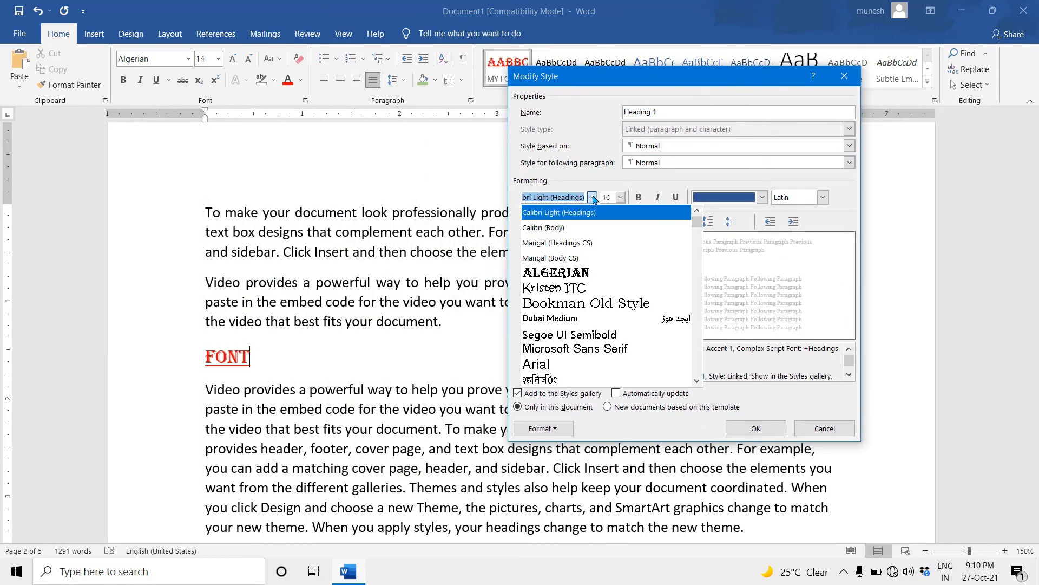
pyautogui.click(592, 198)
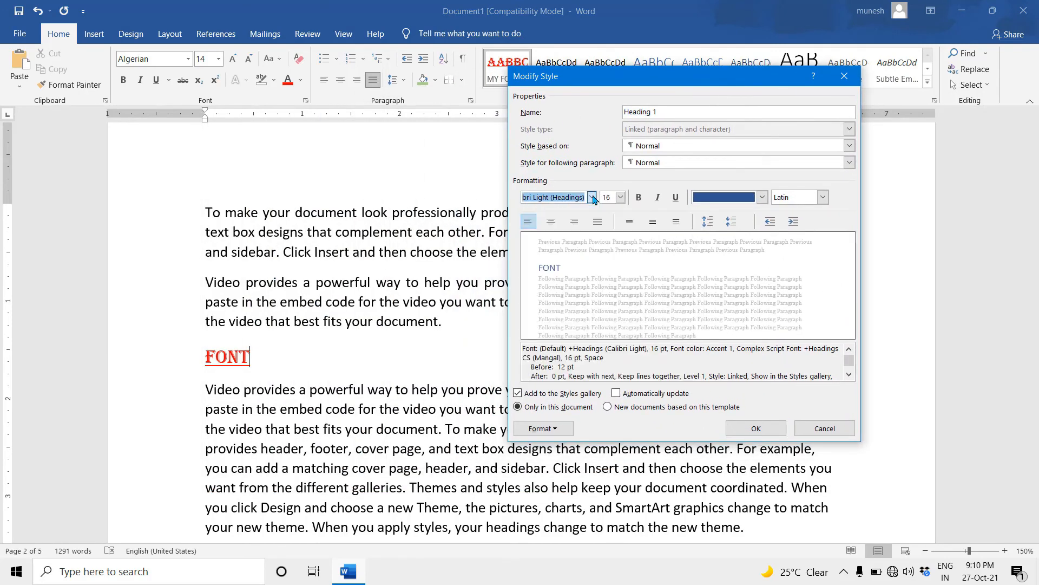
pyautogui.click(621, 199)
pyautogui.click(621, 198)
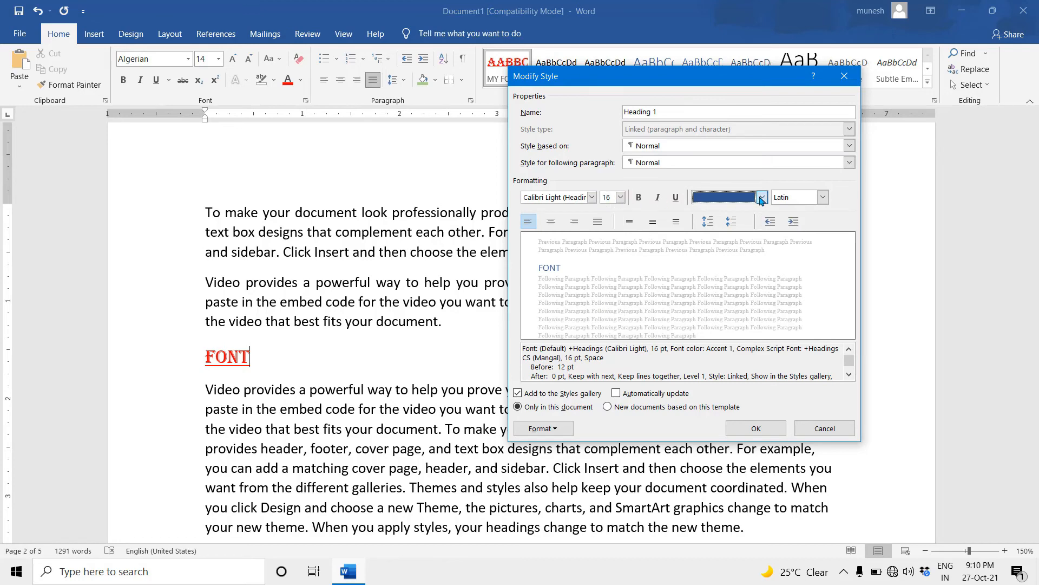
# Change the Heading 1 style's font color to the standard Green and apply Heading 1 to the "FONT" line
pyautogui.click(762, 198)
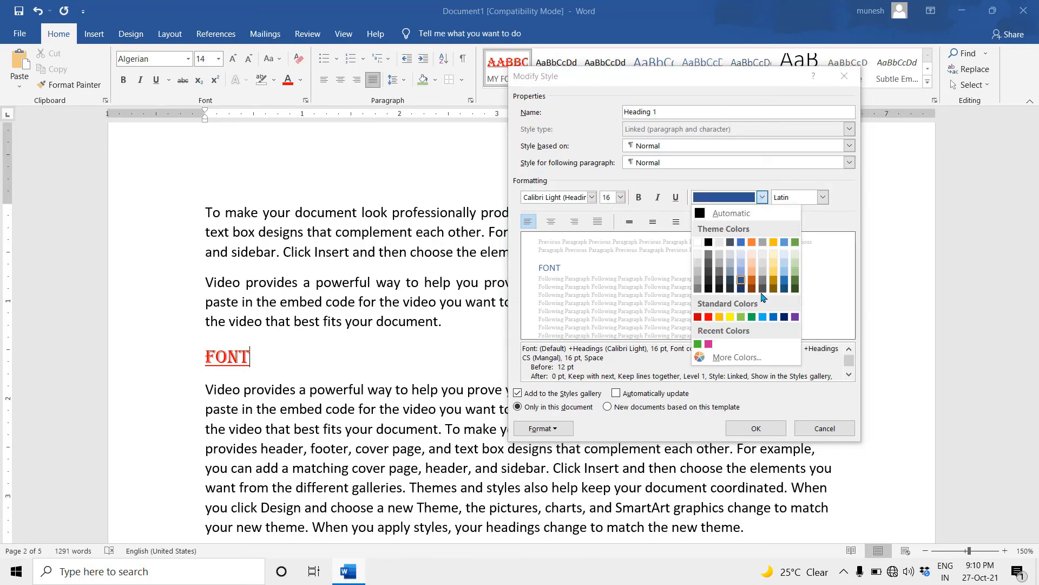
pyautogui.click(751, 317)
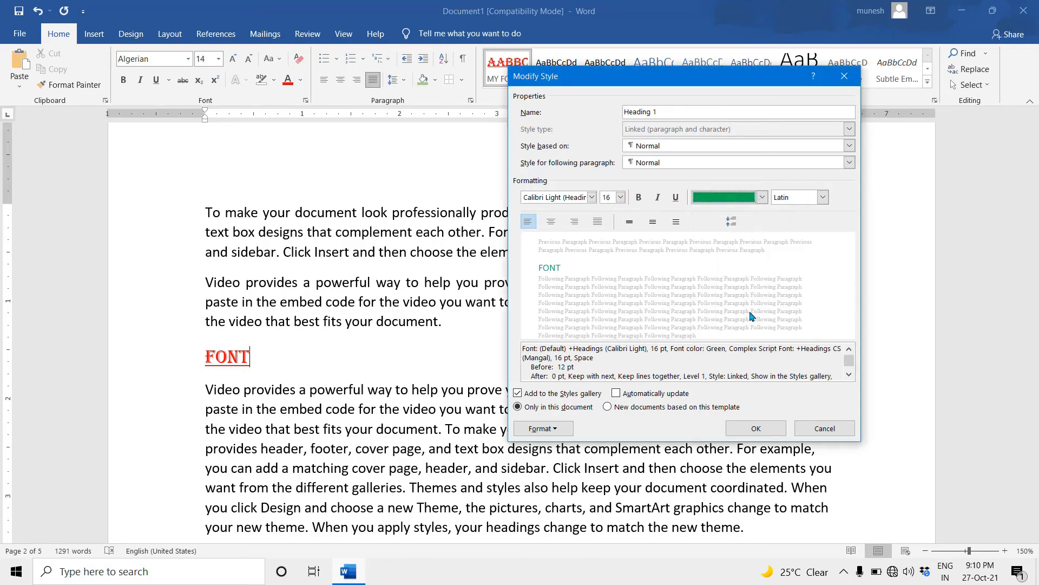
pyautogui.click(771, 429)
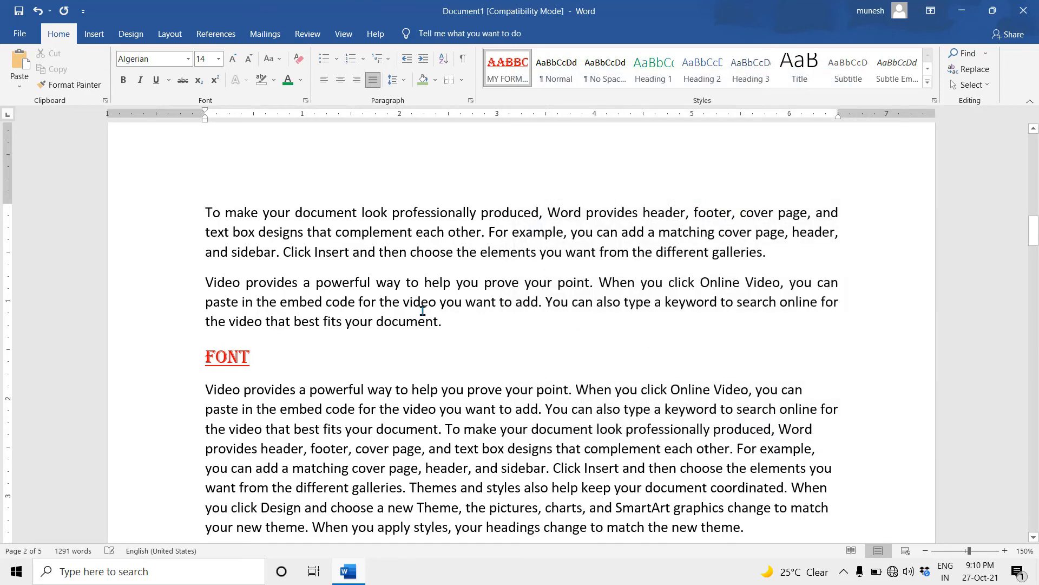
pyautogui.click(654, 63)
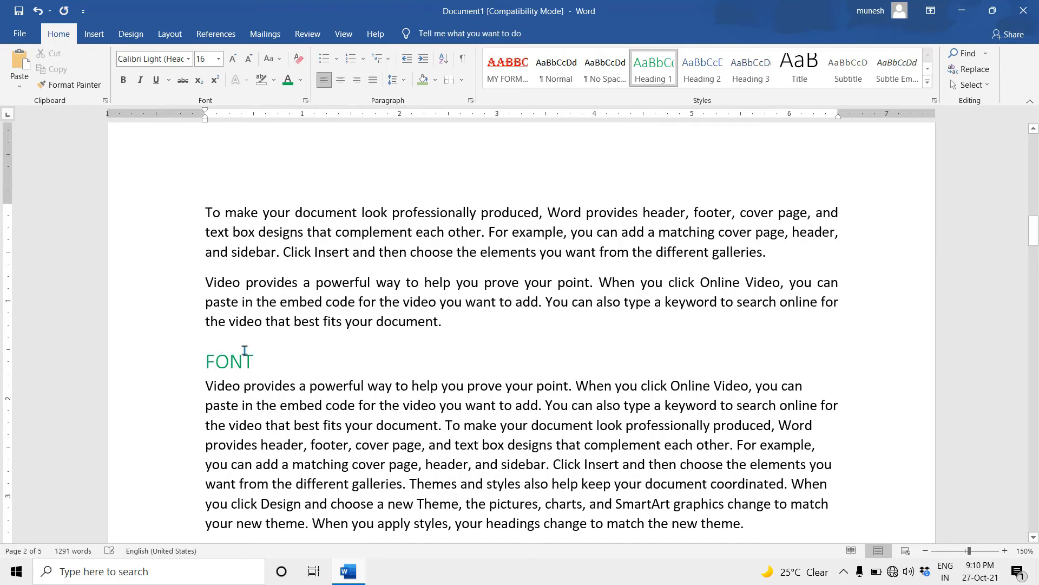
pyautogui.click(227, 361)
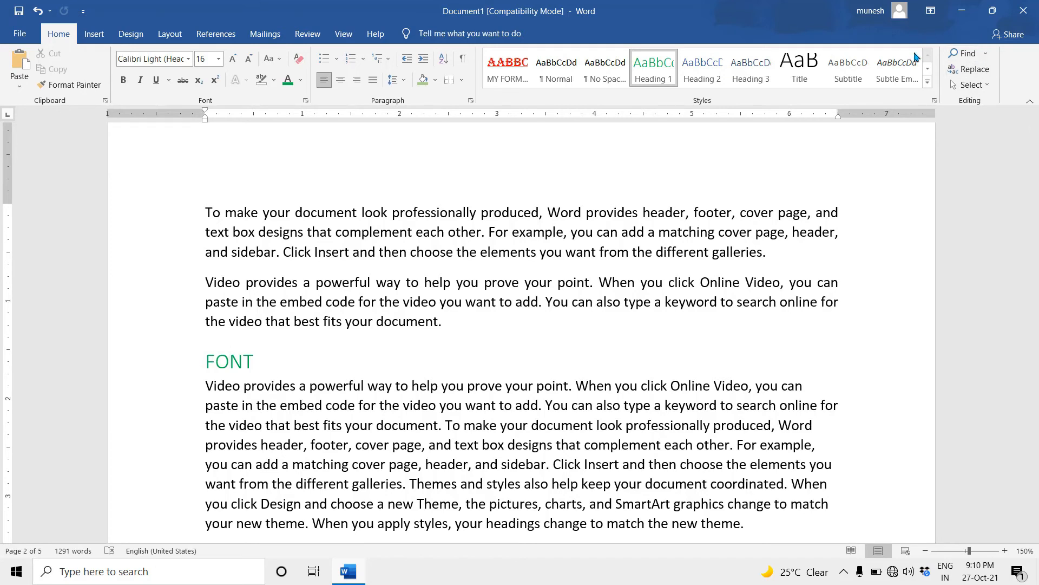
# Search the document for KEYWORD and go through each match from the first to the last
pyautogui.click(968, 54)
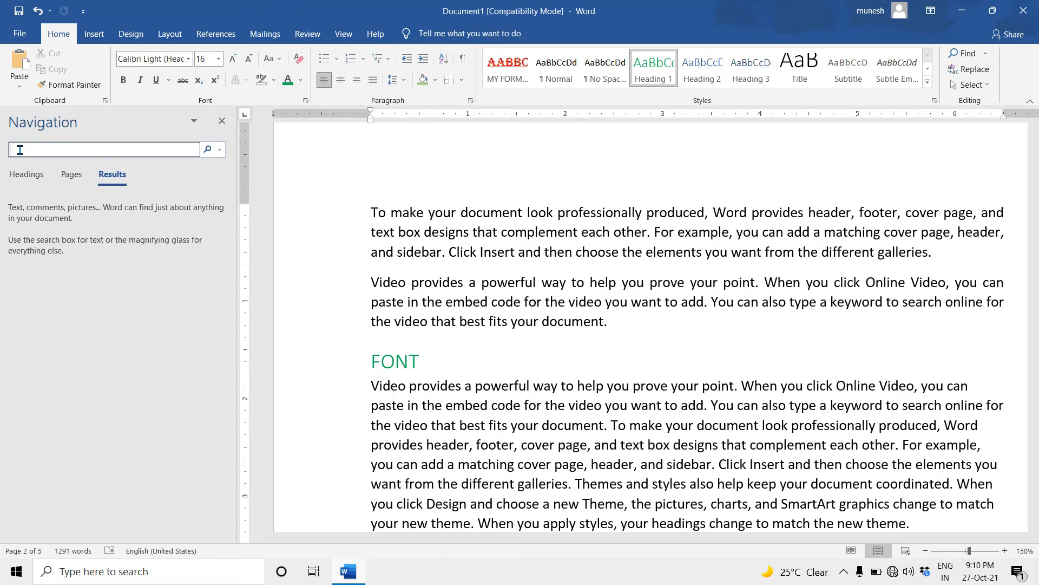
pyautogui.write('YWORD')
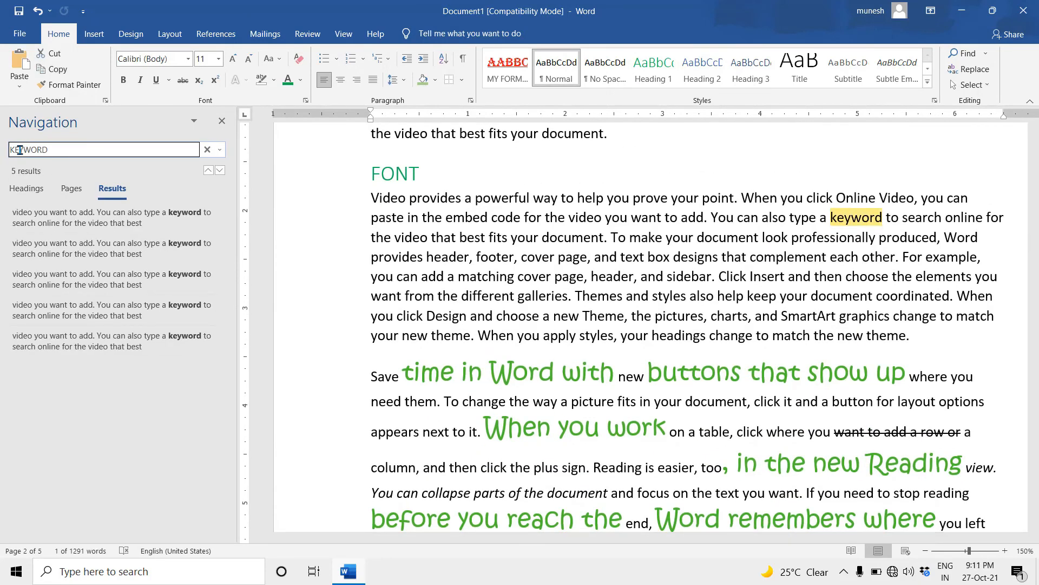
pyautogui.click(185, 215)
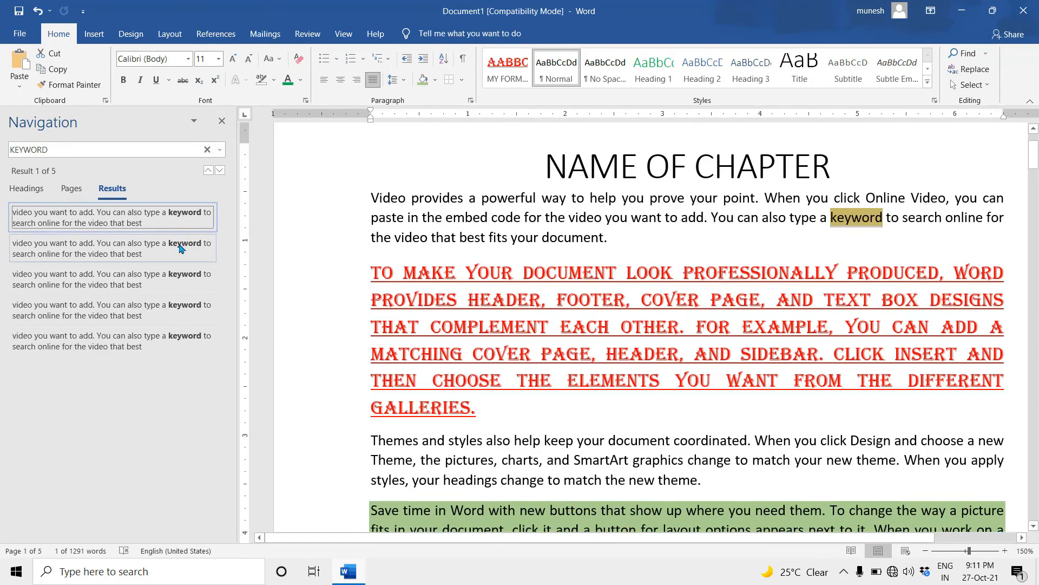
pyautogui.click(181, 248)
pyautogui.click(180, 277)
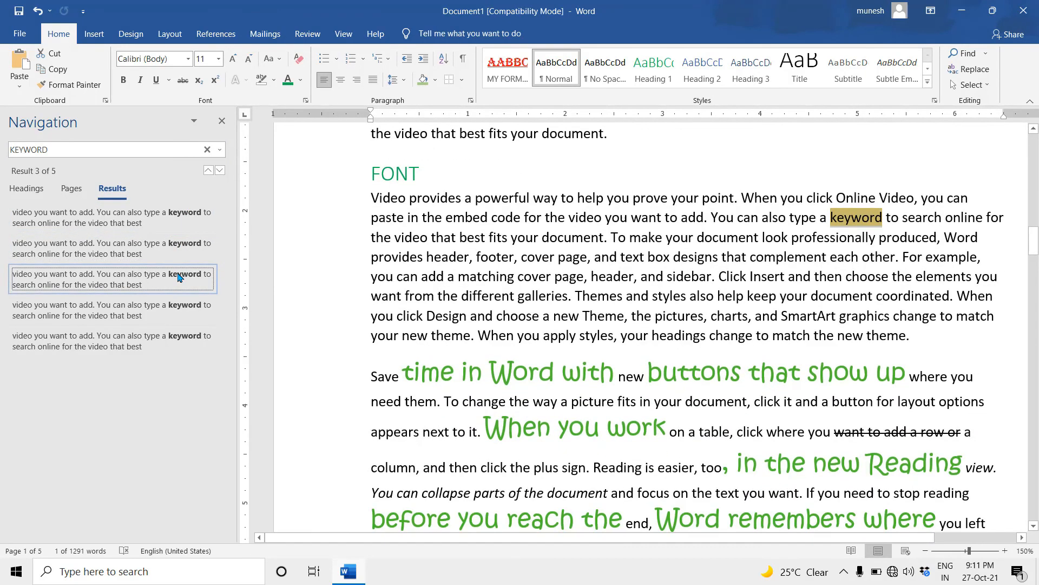
pyautogui.click(180, 295)
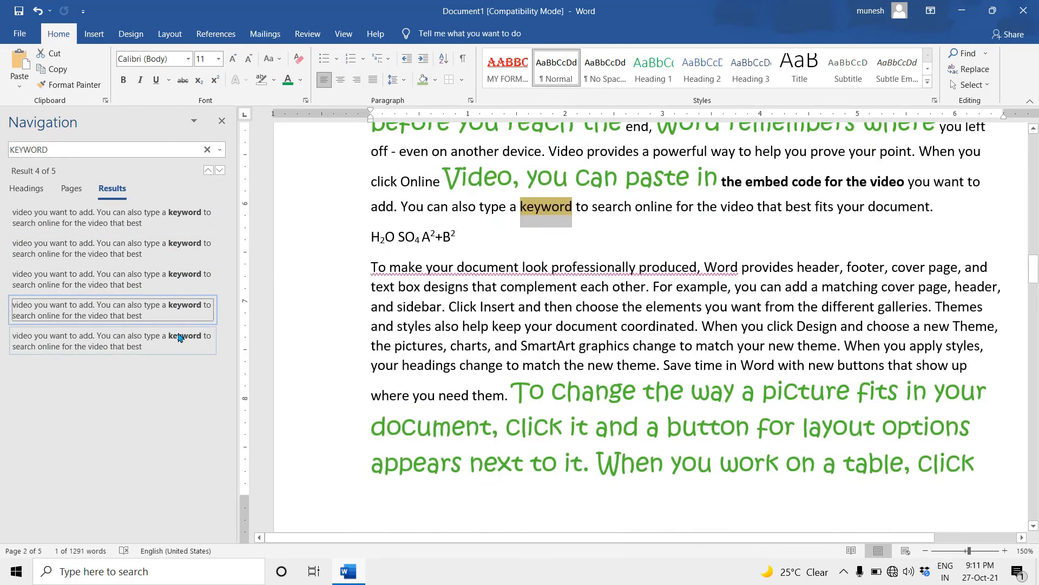
pyautogui.click(181, 336)
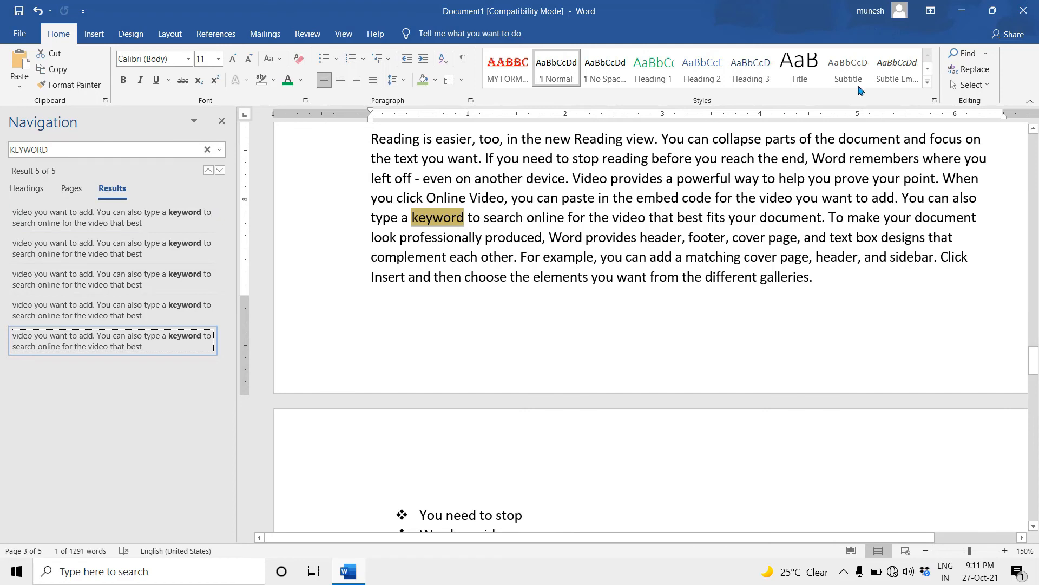
# Replace the selected "keyword" match on page 3 with ABC and continue the search from the beginning of the document
pyautogui.click(973, 71)
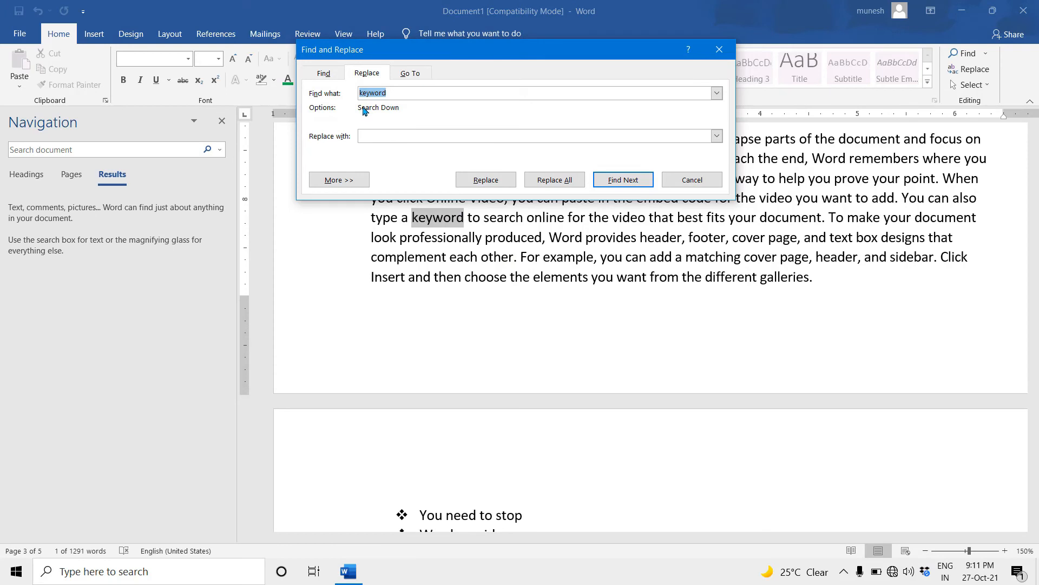
pyautogui.click(372, 139)
pyautogui.moveTo(444, 56); pyautogui.dragTo(598, 54)
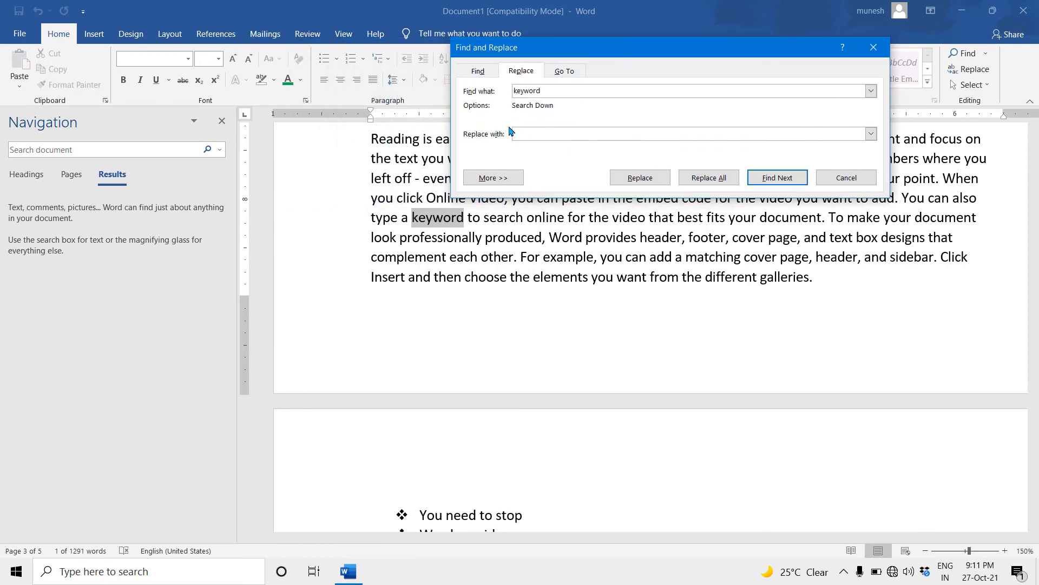
pyautogui.click(526, 134)
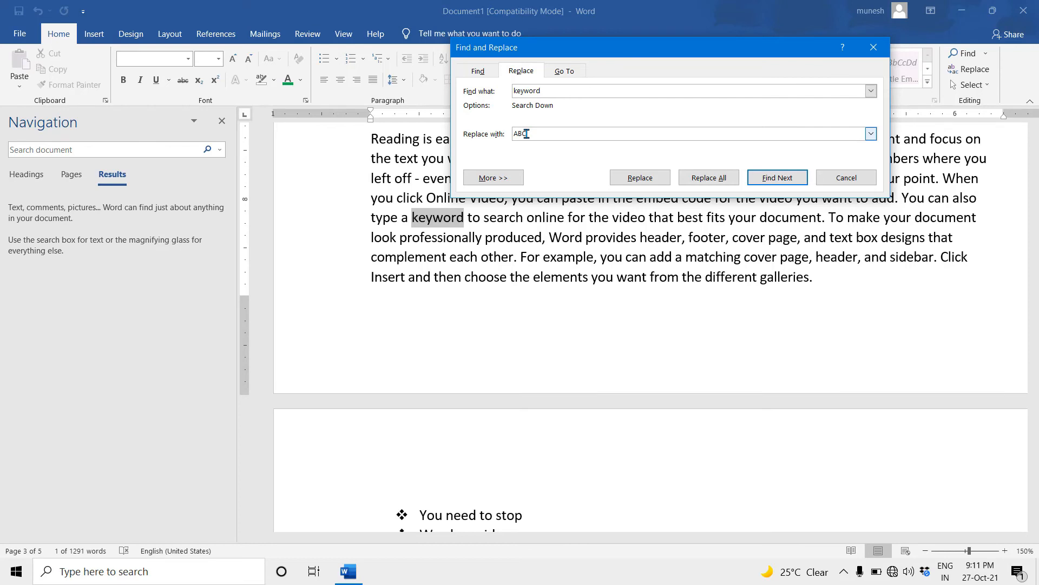
pyautogui.click(654, 180)
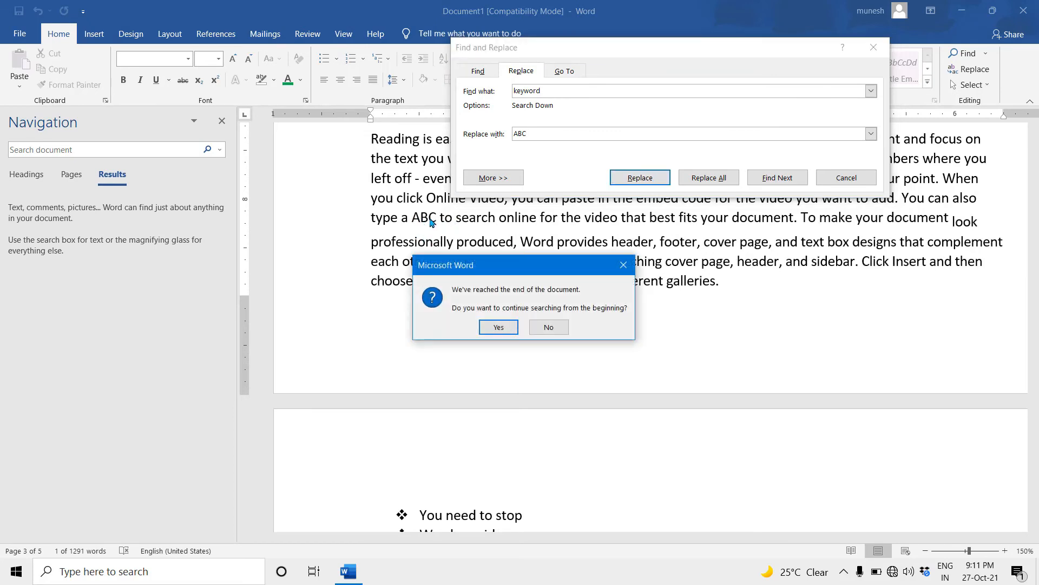
pyautogui.click(499, 328)
# Replace all remaining occurrences of "keyword" with ABC throughout the document and close Find and Replace
pyautogui.moveTo(636, 151); pyautogui.dragTo(744, 298)
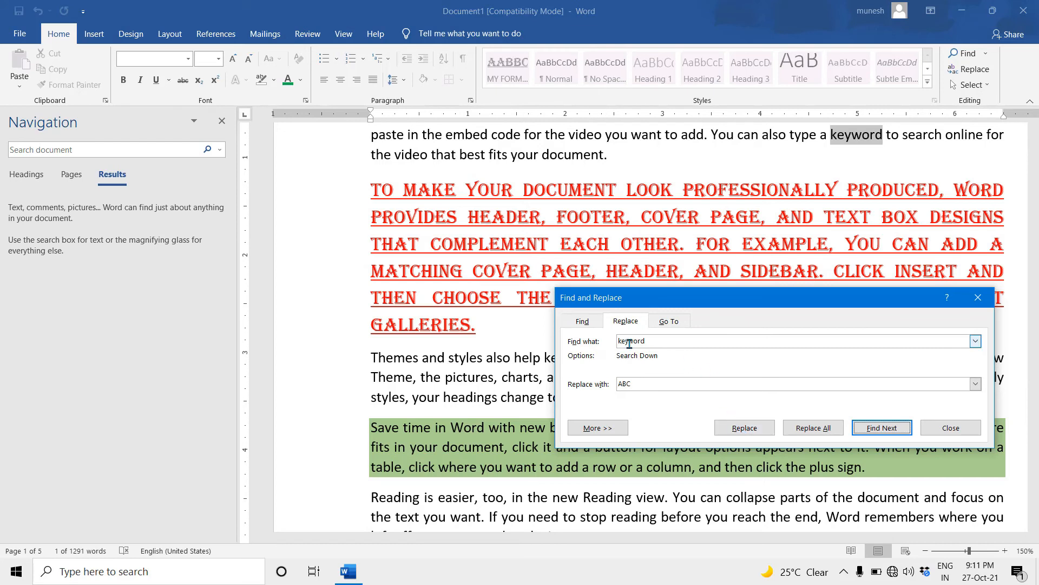
pyautogui.moveTo(653, 342); pyautogui.dragTo(615, 338)
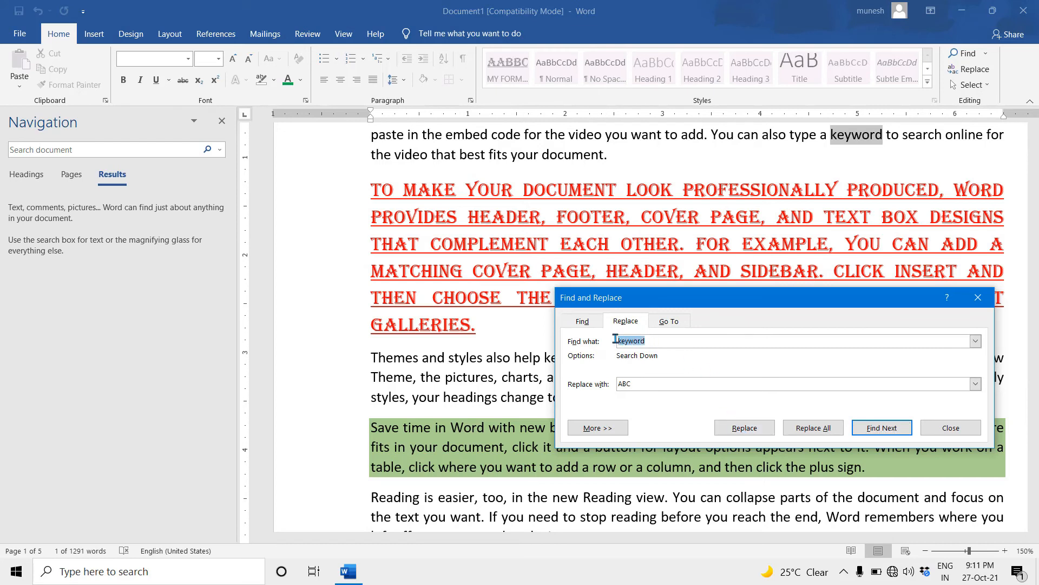
pyautogui.moveTo(625, 386); pyautogui.dragTo(610, 384)
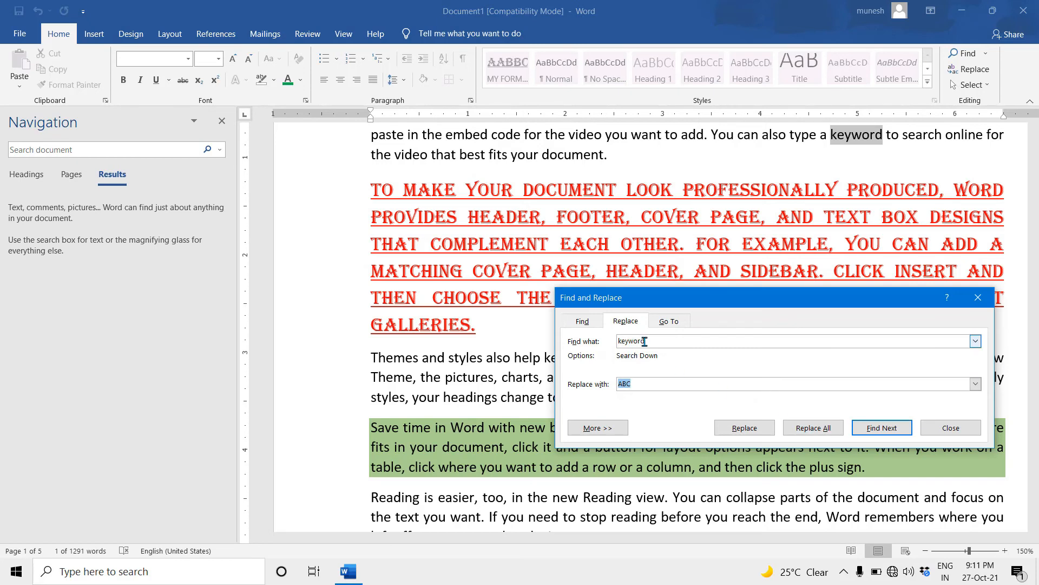
pyautogui.moveTo(651, 341); pyautogui.dragTo(612, 339)
pyautogui.moveTo(635, 383); pyautogui.dragTo(616, 384)
pyautogui.click(808, 431)
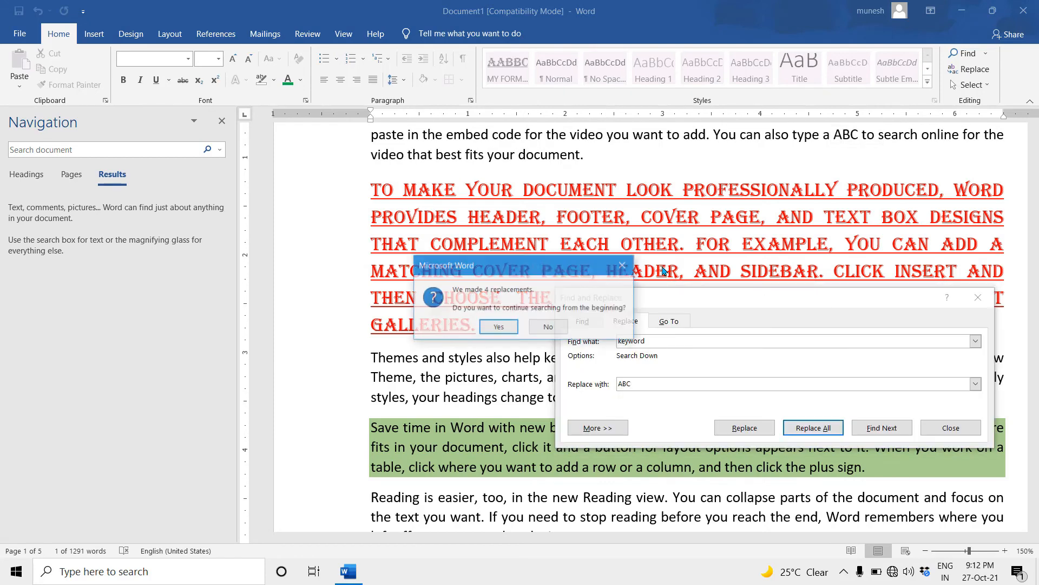
pyautogui.click(499, 328)
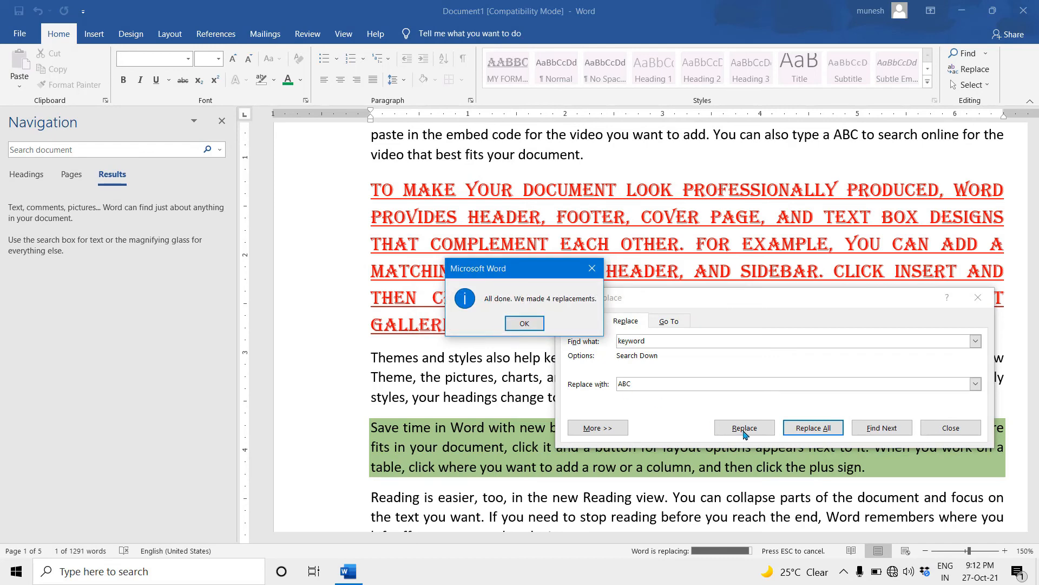
pyautogui.click(525, 323)
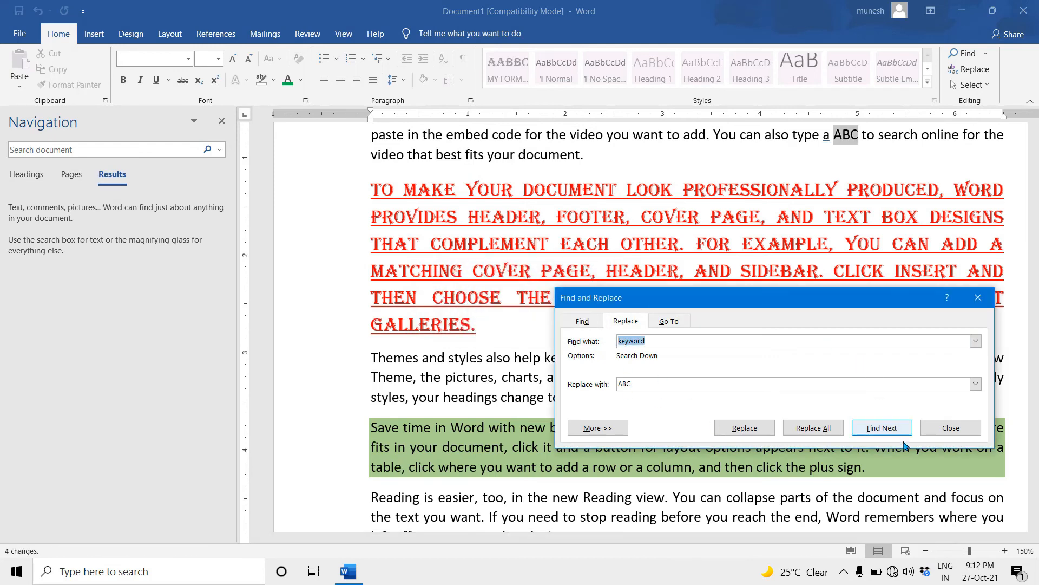
pyautogui.click(951, 427)
# Search the document for ABC, go through the matches from the first to the last, and close the Navigation pane
pyautogui.scroll(2, 781, 293)
pyautogui.click(764, 212)
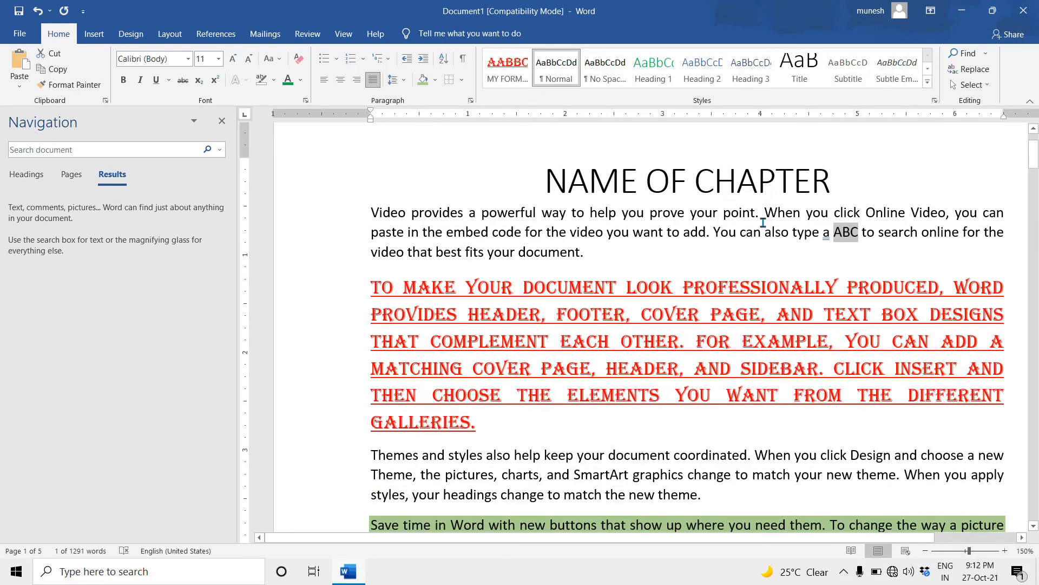
pyautogui.doubleClick(842, 232)
pyautogui.scroll(-5, 627, 347)
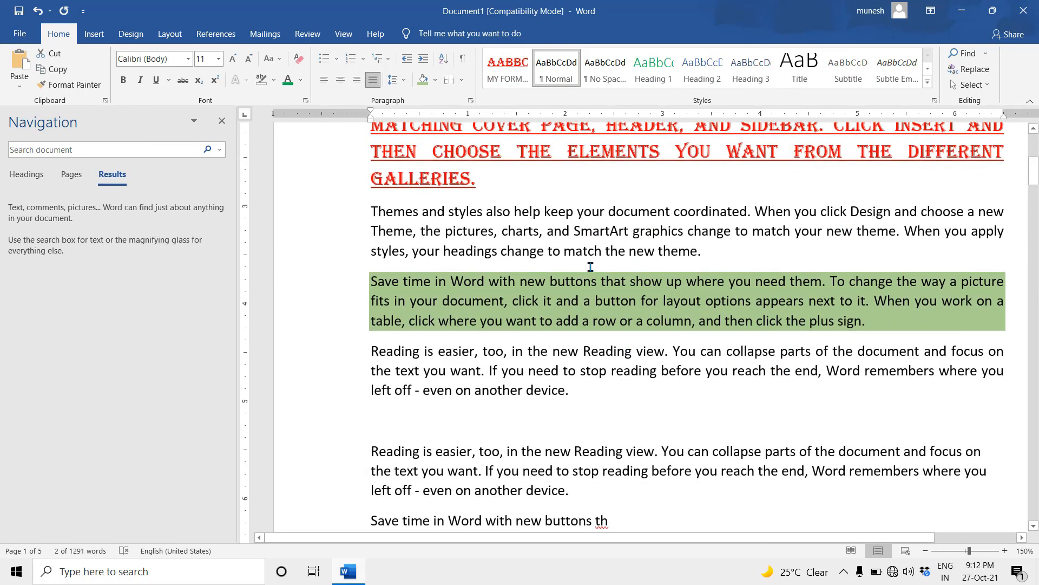
pyautogui.click(94, 151)
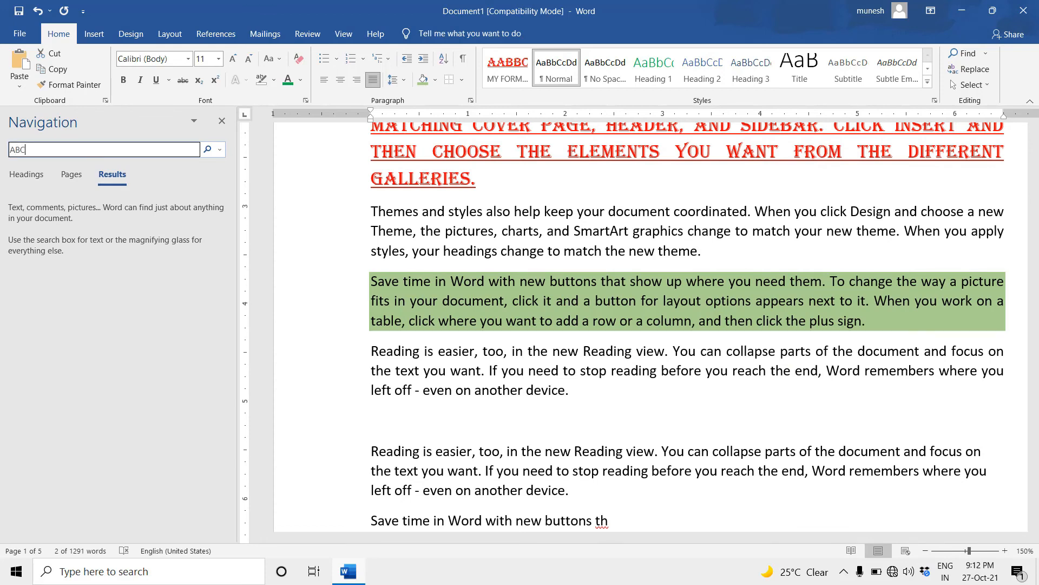
pyautogui.write('ABC')
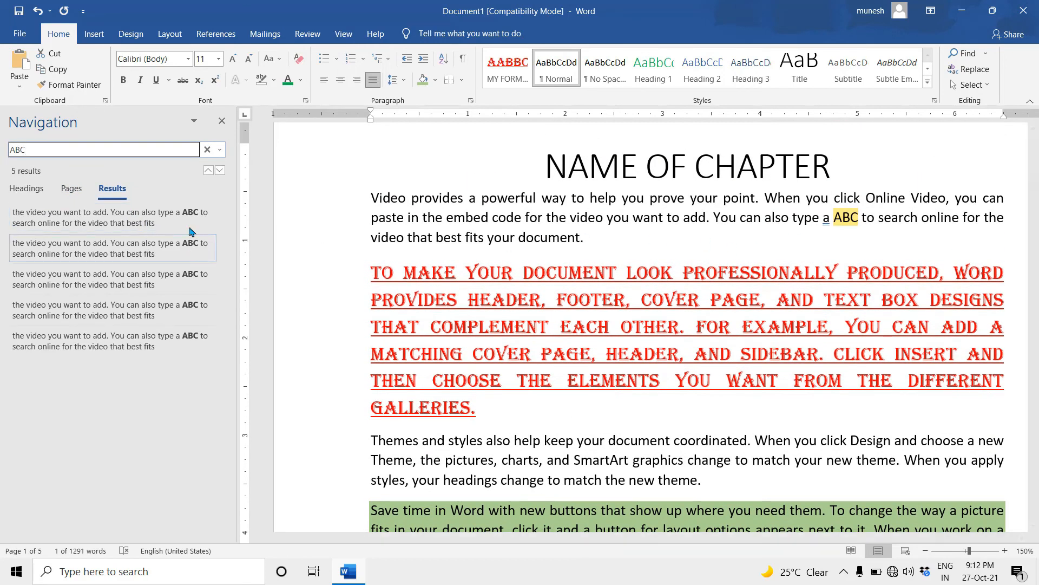
pyautogui.click(189, 223)
pyautogui.click(187, 254)
pyautogui.click(190, 283)
pyautogui.click(189, 316)
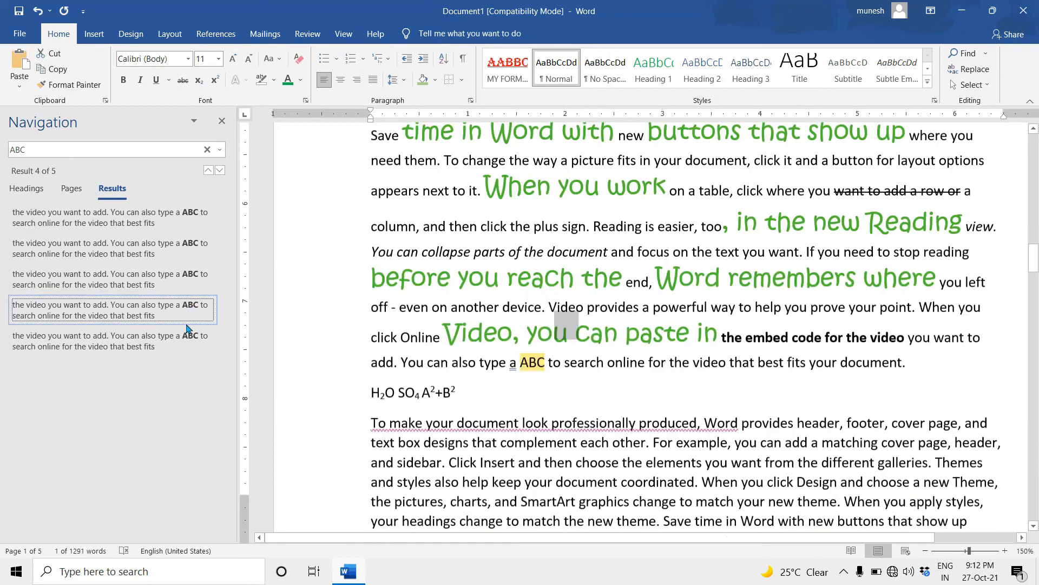
pyautogui.click(187, 336)
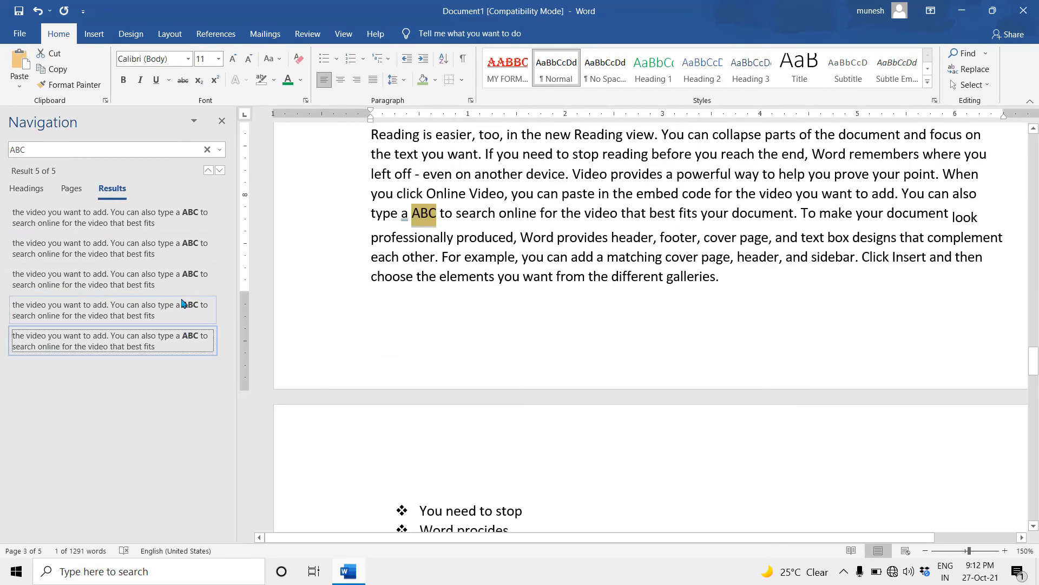
pyautogui.click(221, 121)
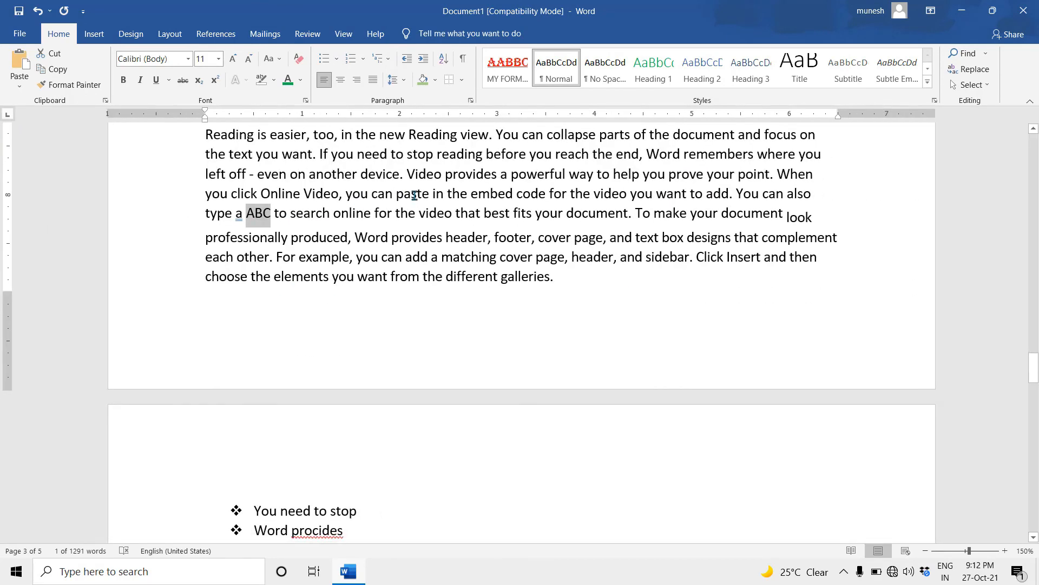
# Use Go To to jump to page 3 of the document and close the dialog
pyautogui.click(415, 195)
pyautogui.click(980, 91)
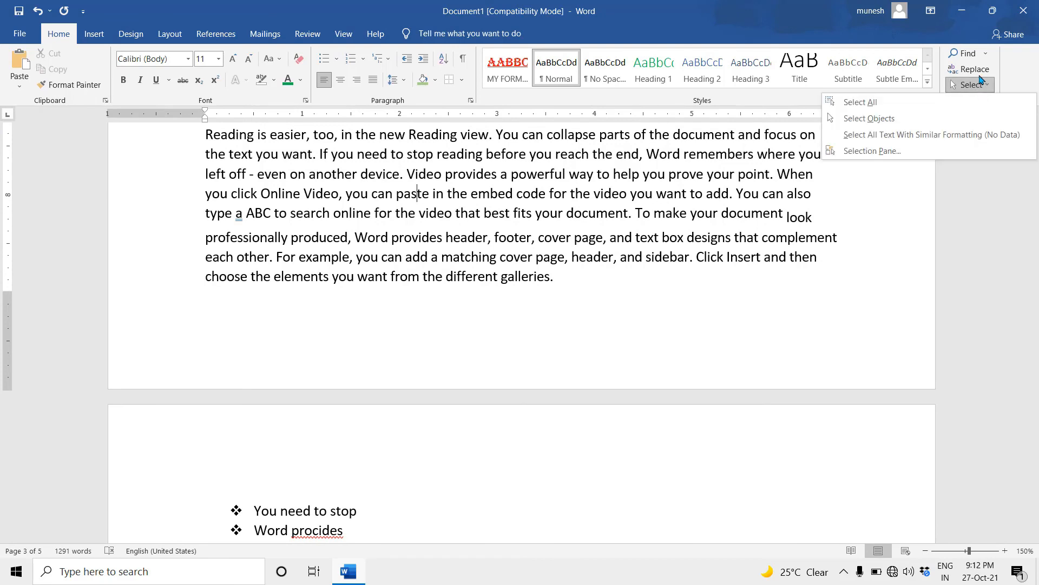
pyautogui.click(975, 69)
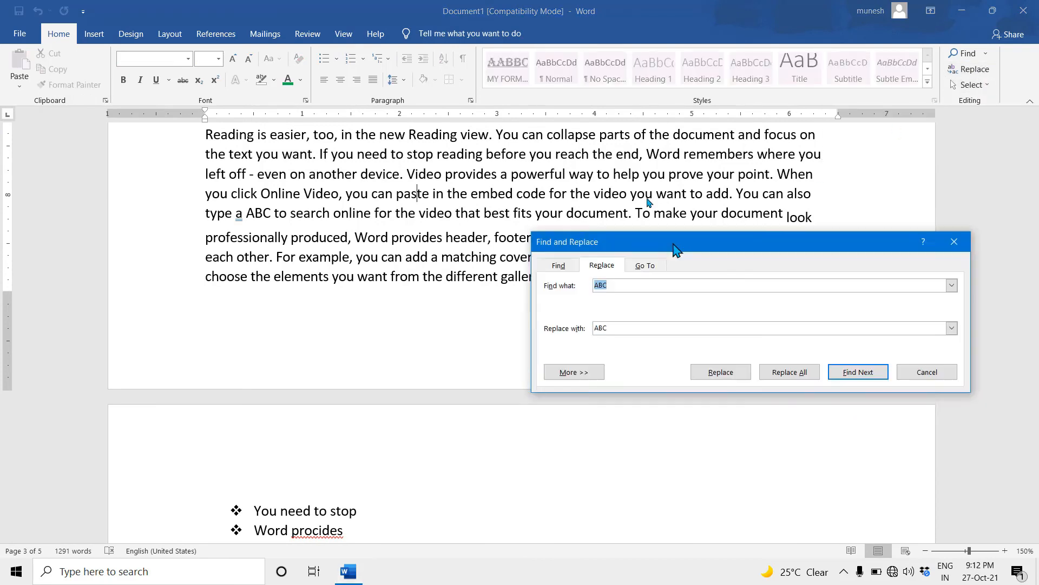
pyautogui.moveTo(676, 250); pyautogui.dragTo(649, 127)
pyautogui.click(595, 181)
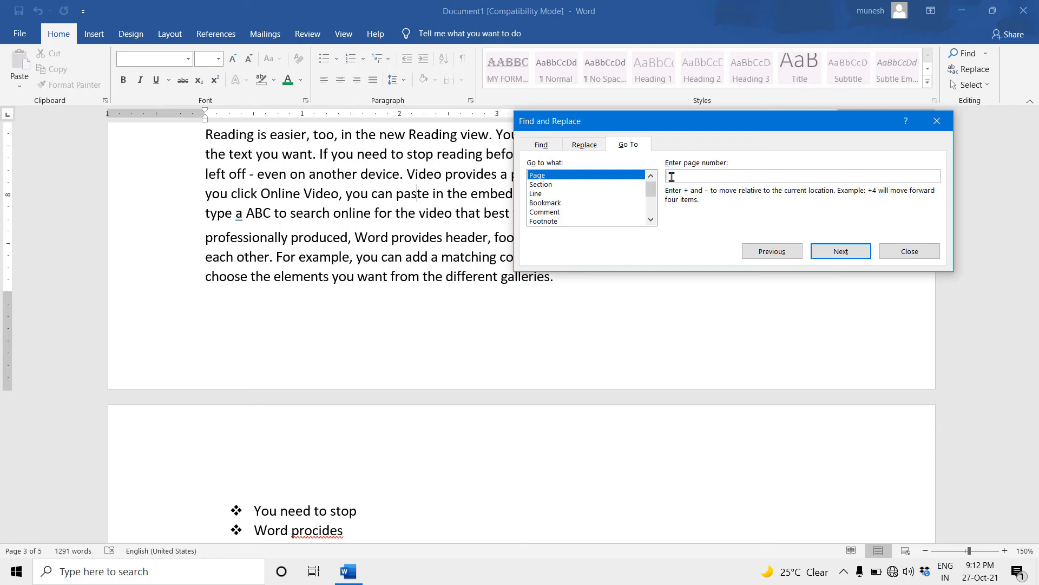
pyautogui.write('3')
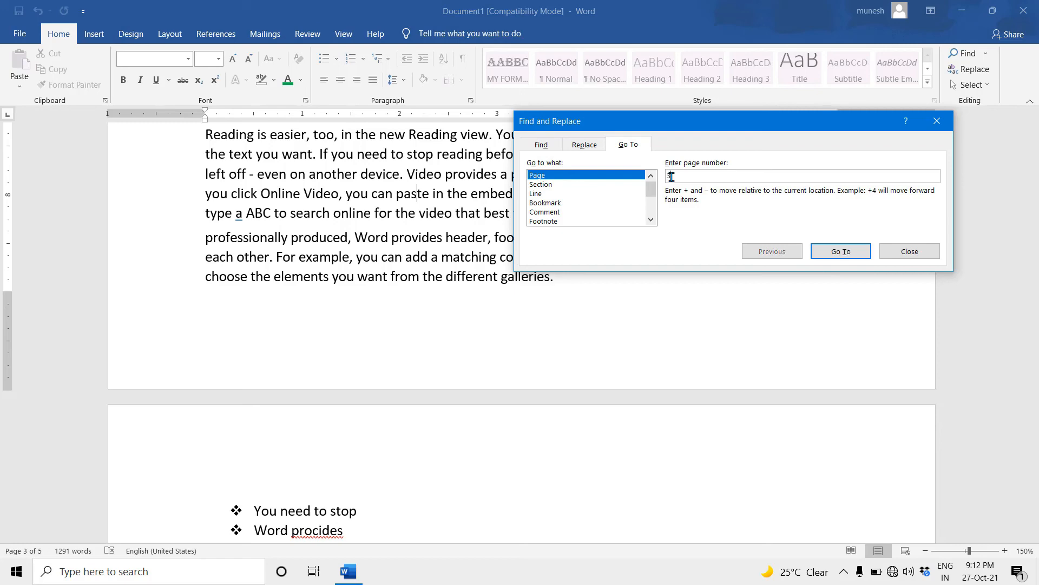
pyautogui.click(837, 255)
pyautogui.click(910, 251)
pyautogui.scroll(-3, 411, 254)
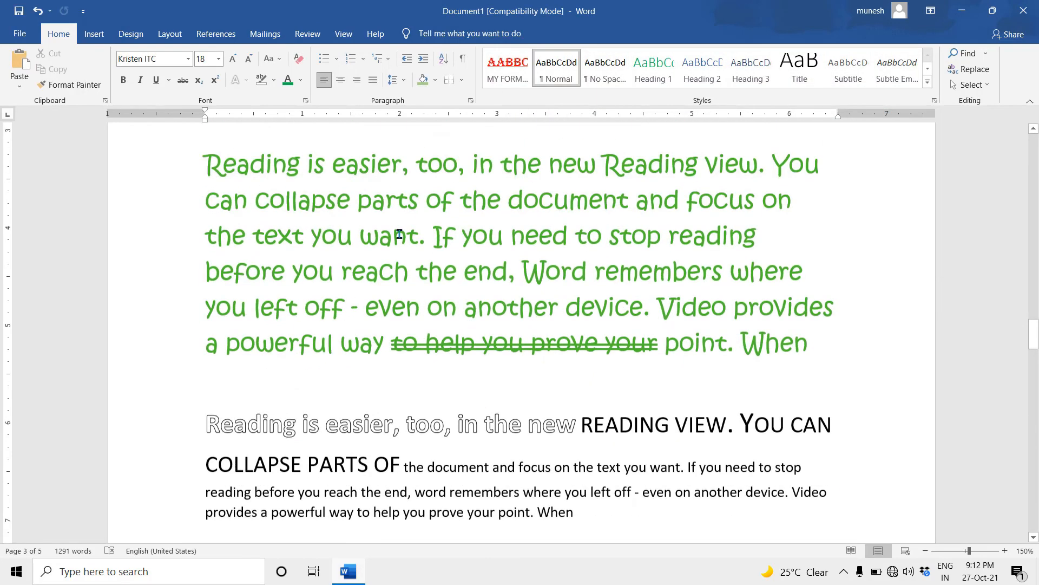
# Use Go To to jump to line 2 of the document, below the "NAME OF CHAPTER" title
pyautogui.hotkey('ctrl', 'h')
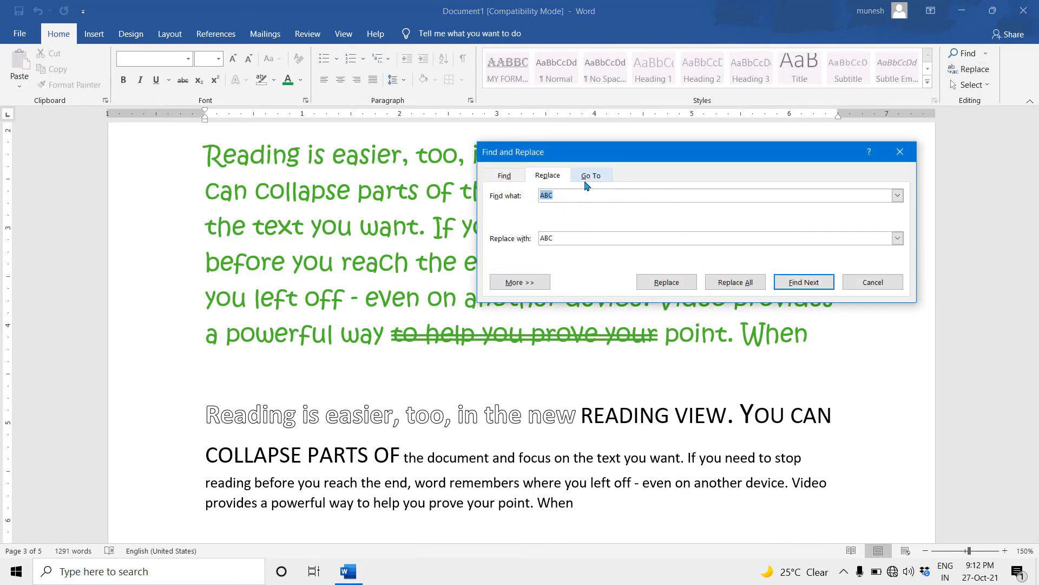
pyautogui.click(591, 176)
pyautogui.click(508, 217)
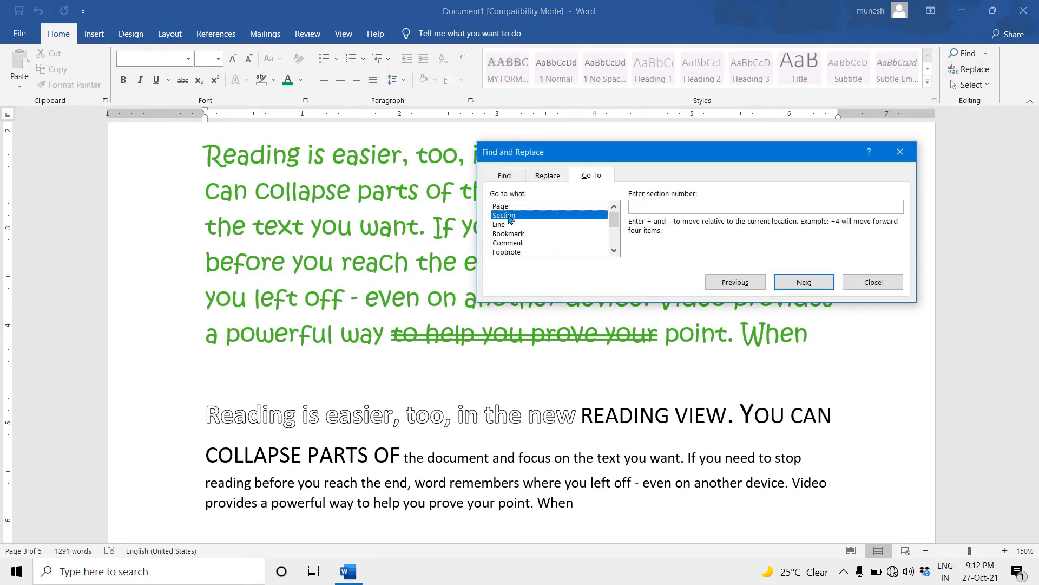
pyautogui.click(664, 210)
pyautogui.click(499, 225)
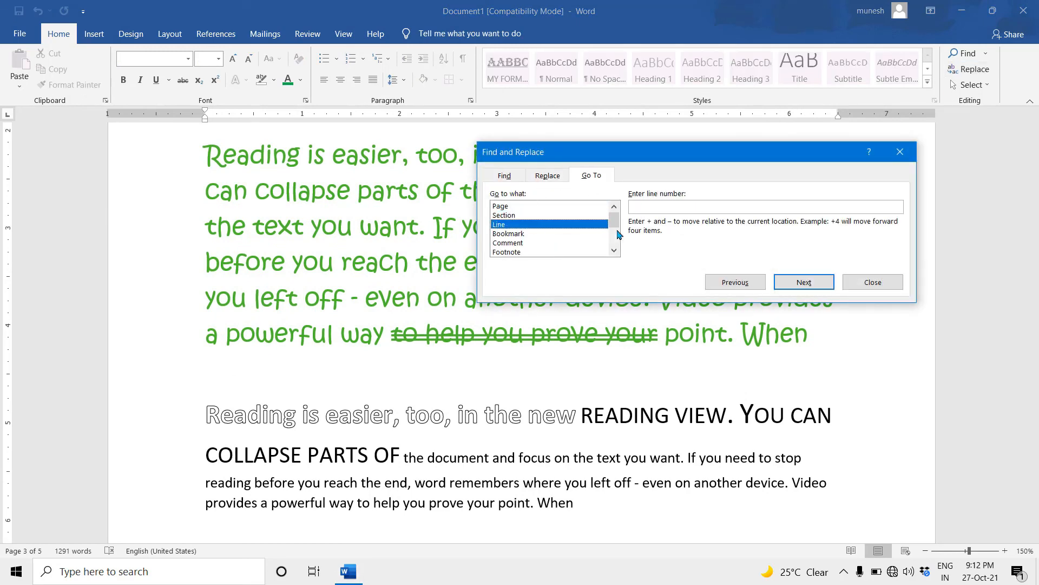
pyautogui.click(648, 209)
pyautogui.write('2')
pyautogui.click(800, 286)
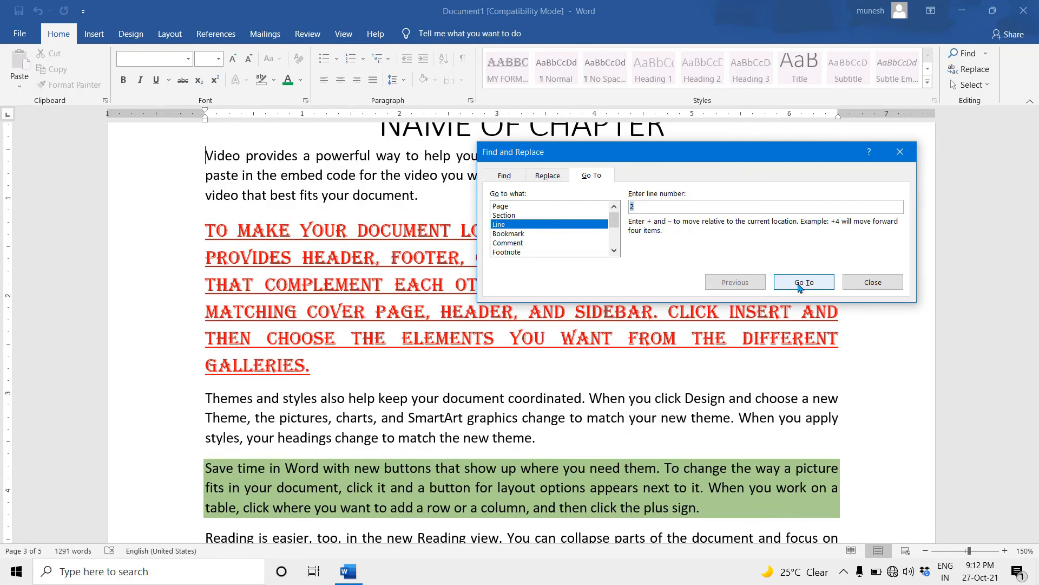
pyautogui.click(873, 282)
pyautogui.scroll(3, 222, 266)
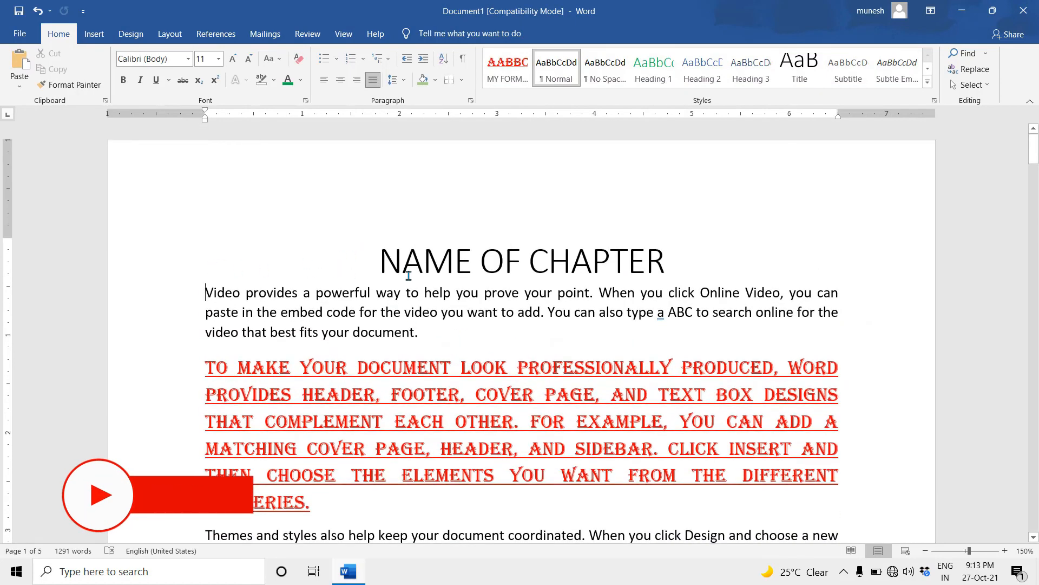
pyautogui.moveTo(382, 262); pyautogui.dragTo(504, 262)
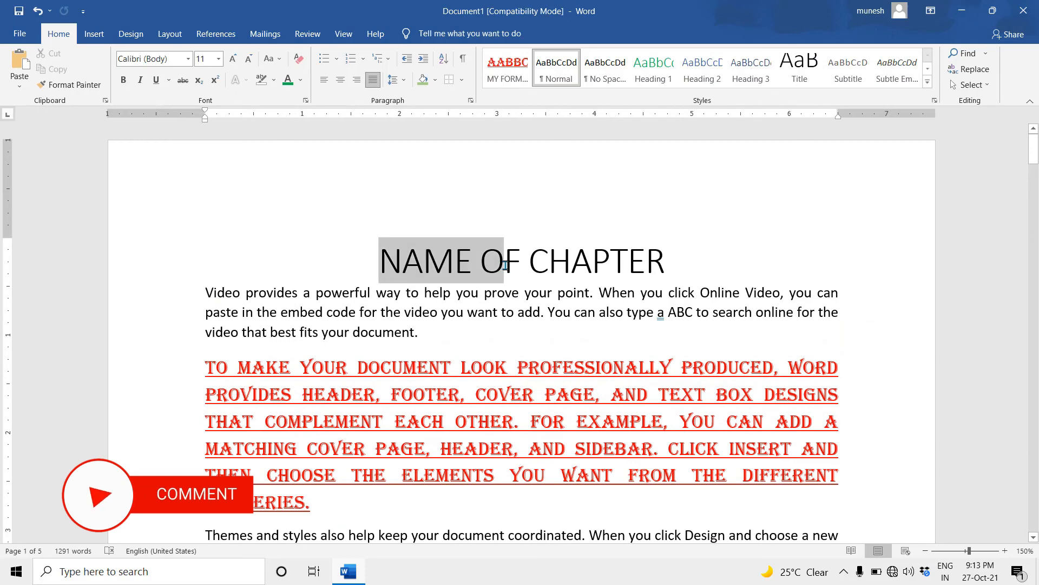
pyautogui.click(218, 293)
# Look through the item types that Go To can jump to, and close Find and Replace
pyautogui.click(970, 70)
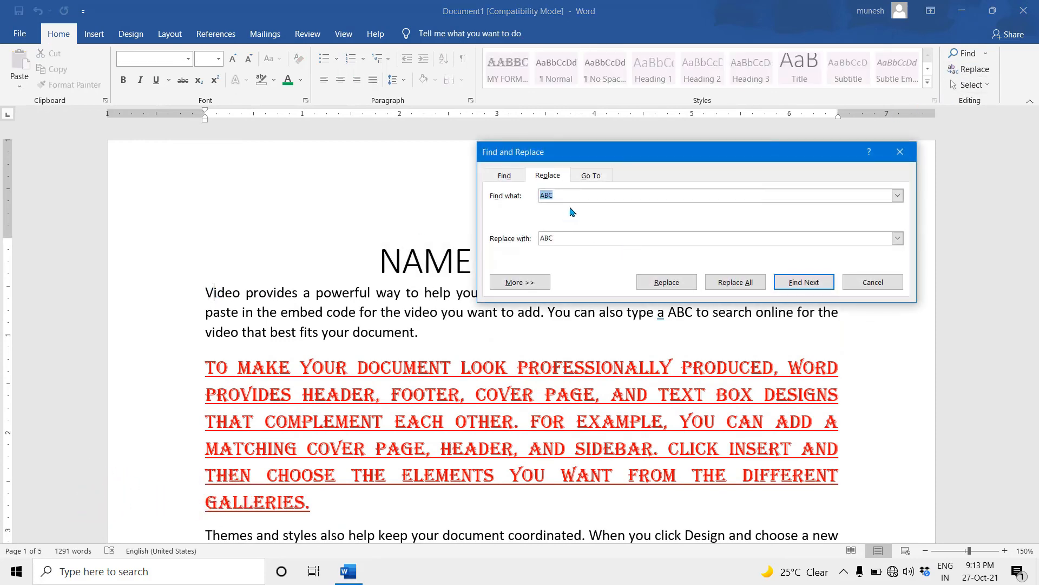
pyautogui.click(591, 175)
pyautogui.scroll(-3, 518, 243)
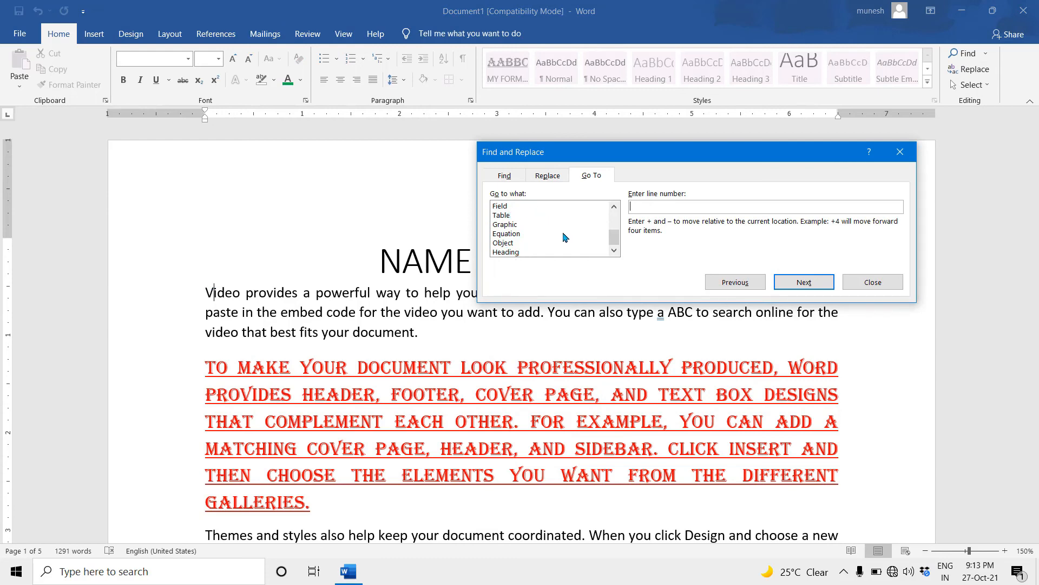
pyautogui.click(873, 283)
# Select the entire contents of the document and review the selection across its pages
pyautogui.click(972, 85)
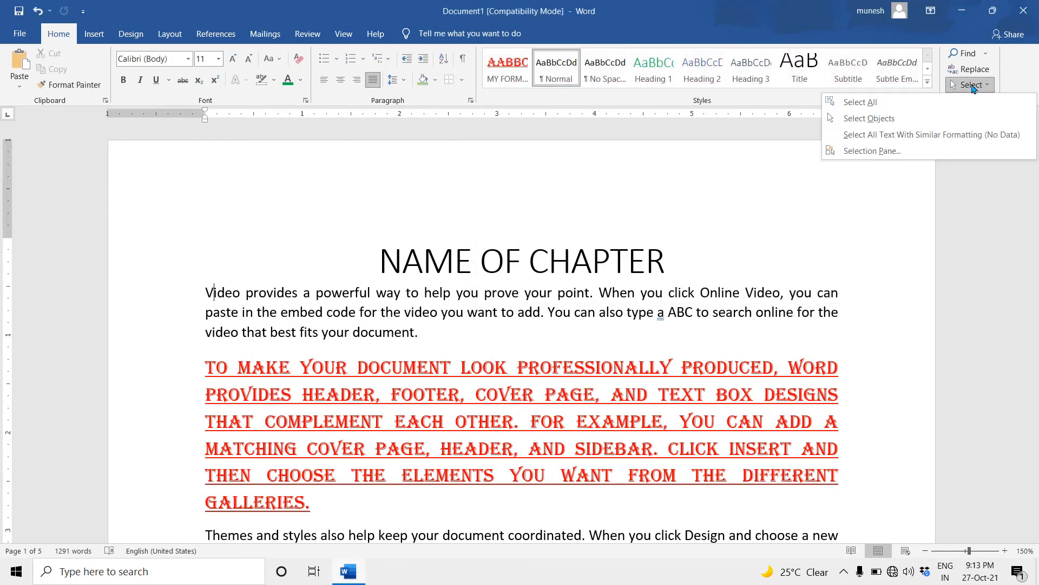
pyautogui.click(848, 103)
pyautogui.scroll(-15, 518, 291)
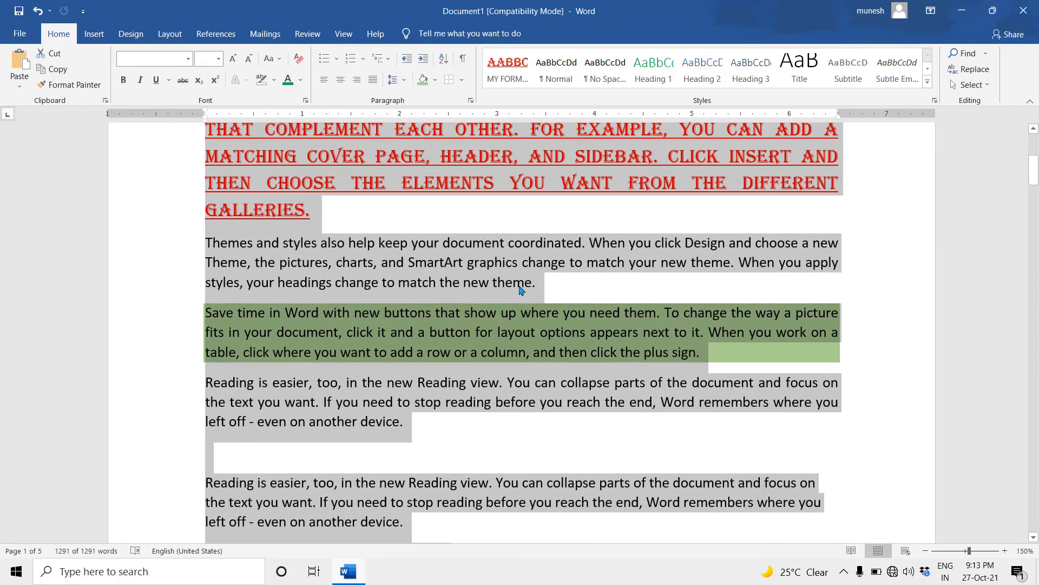
pyautogui.scroll(-10, 520, 291)
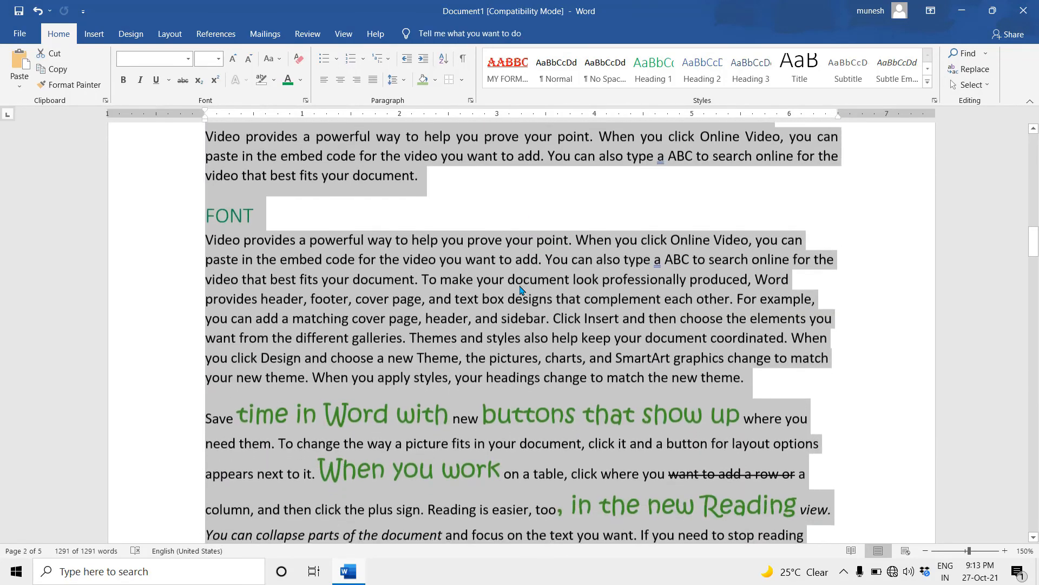
pyautogui.scroll(-12, 522, 290)
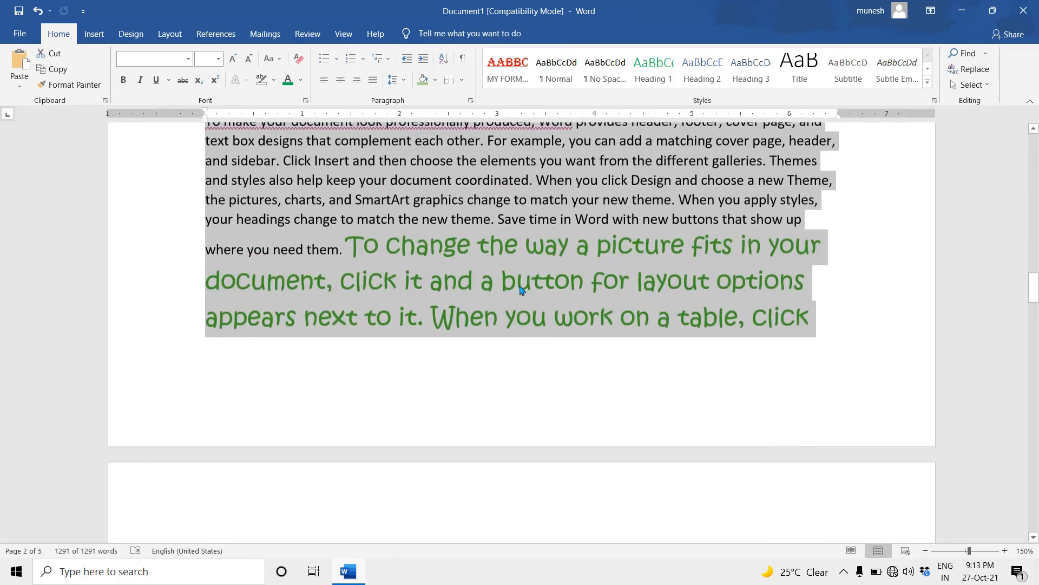
pyautogui.scroll(-12, 520, 290)
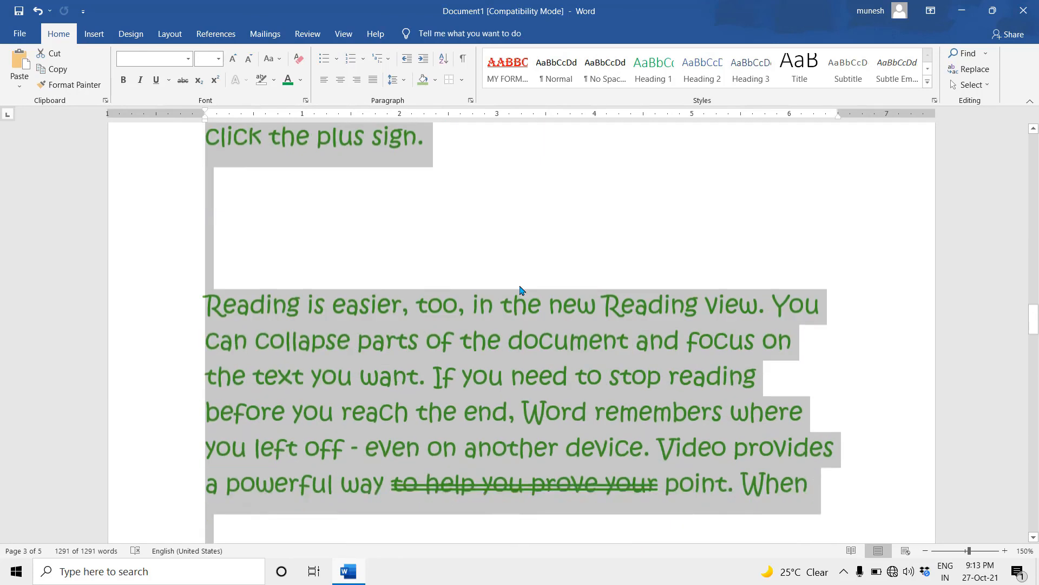
# Clear the whole-document selection by placing the cursor on the empty line below the green paragraph on page 3
pyautogui.scroll(-15, 523, 291)
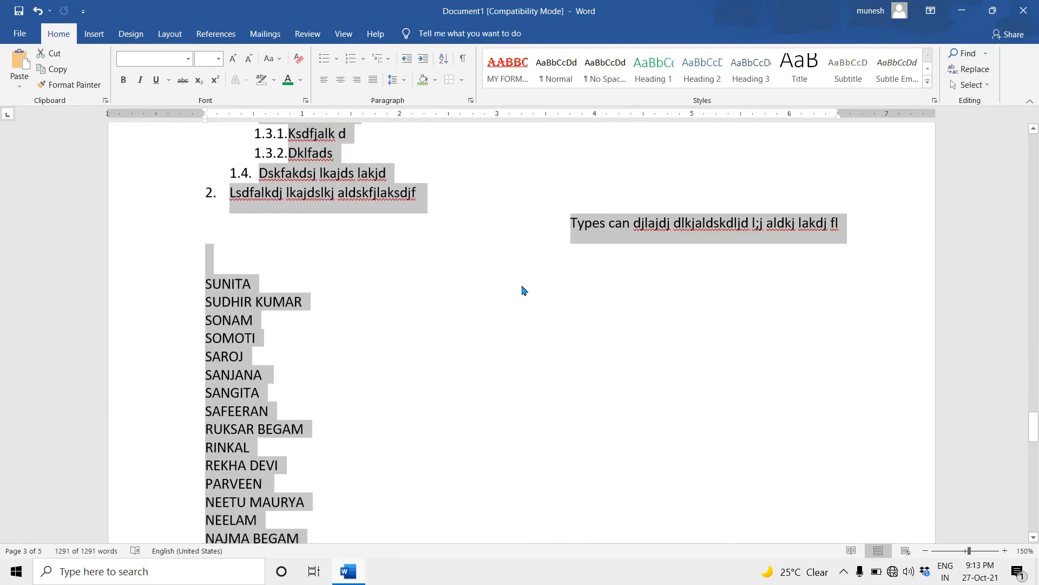
pyautogui.scroll(10, 522, 292)
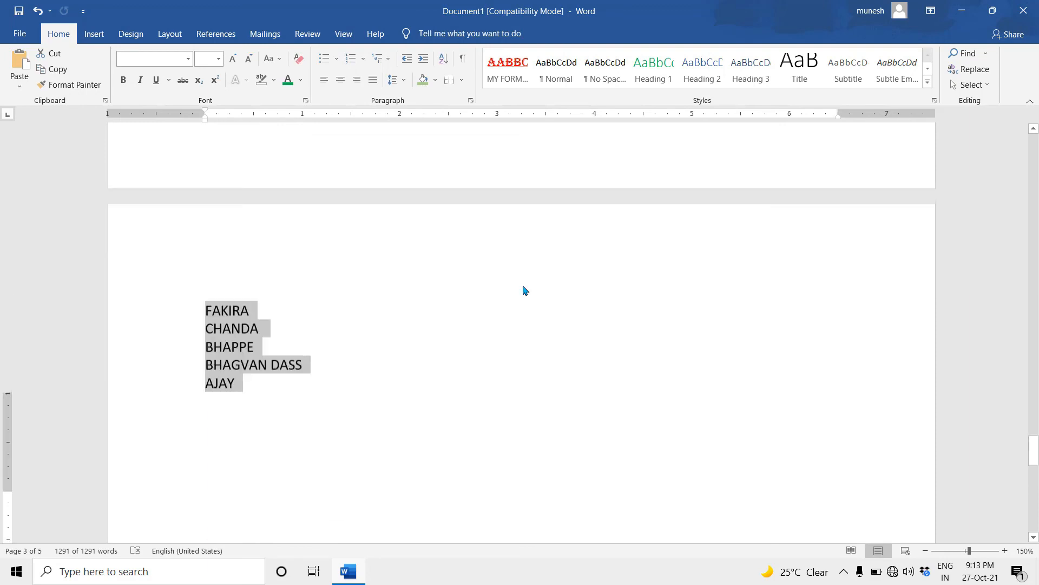
pyautogui.click(981, 85)
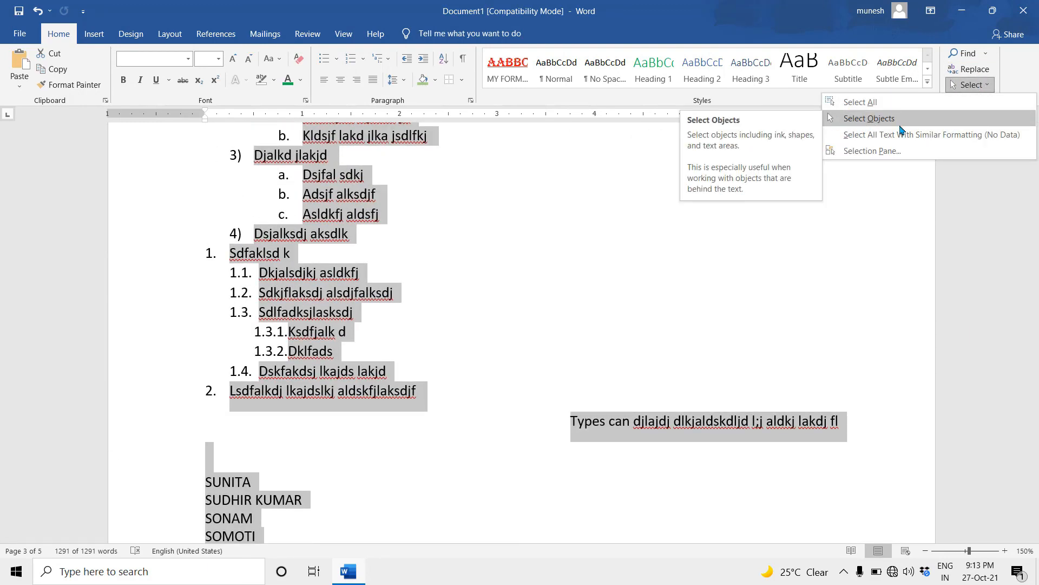
pyautogui.click(499, 239)
pyautogui.scroll(10, 443, 276)
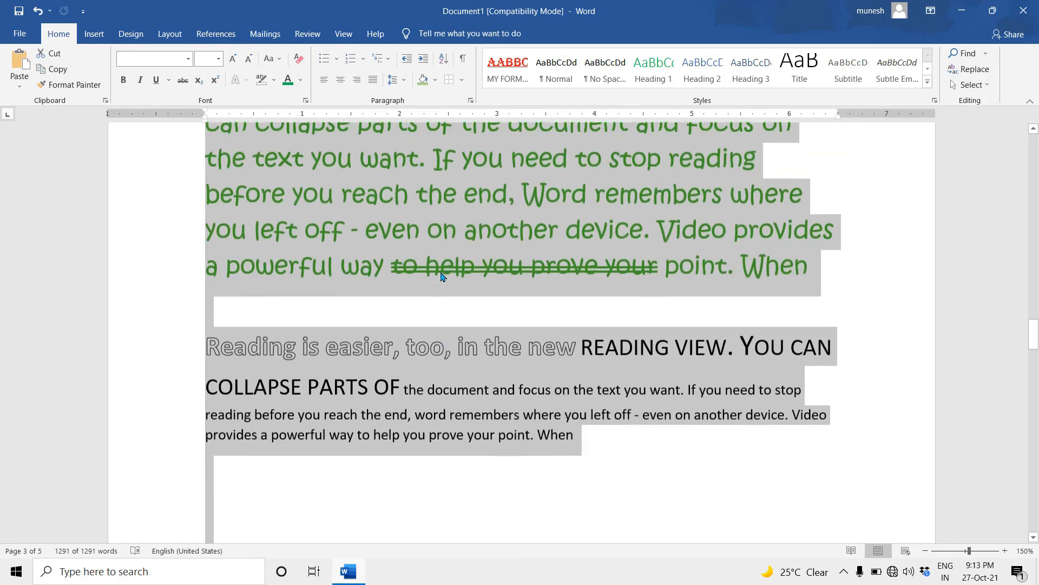
pyautogui.click(259, 316)
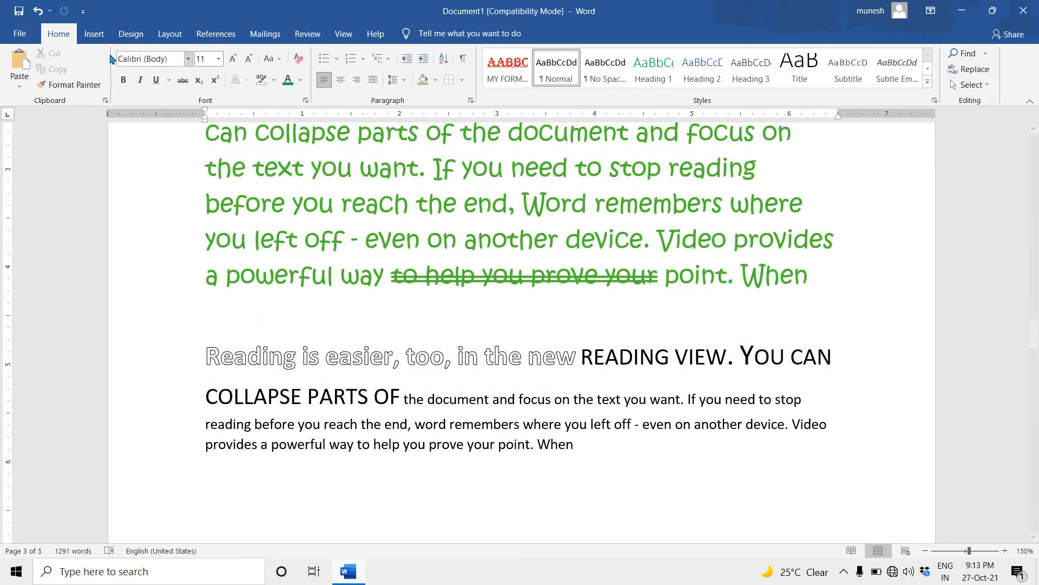
# Draw a rounded rectangle about 1.66" high and 1.75" wide over the middle of the green paragraph
pyautogui.click(95, 34)
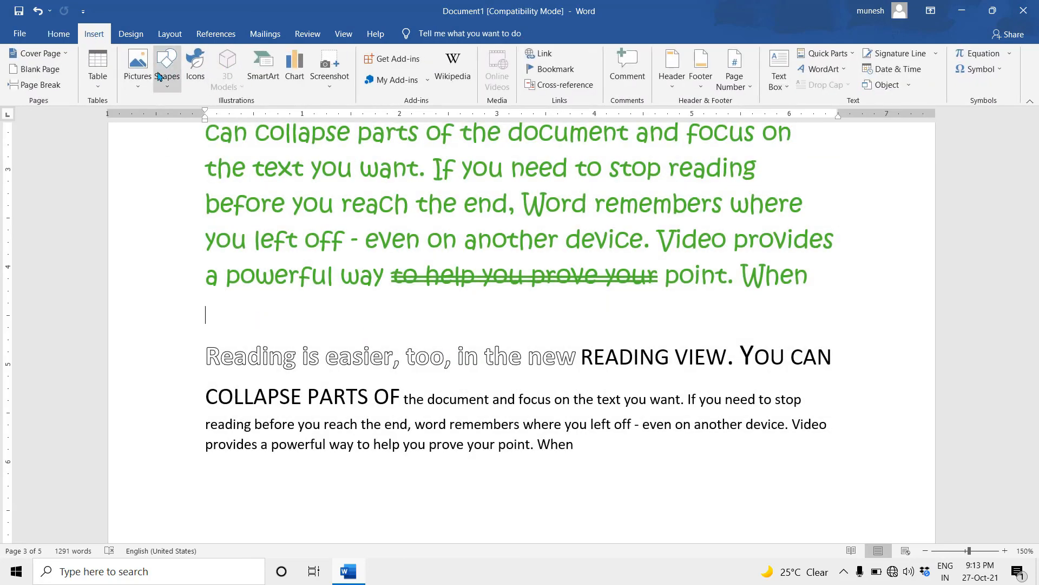
pyautogui.click(167, 69)
pyautogui.click(225, 115)
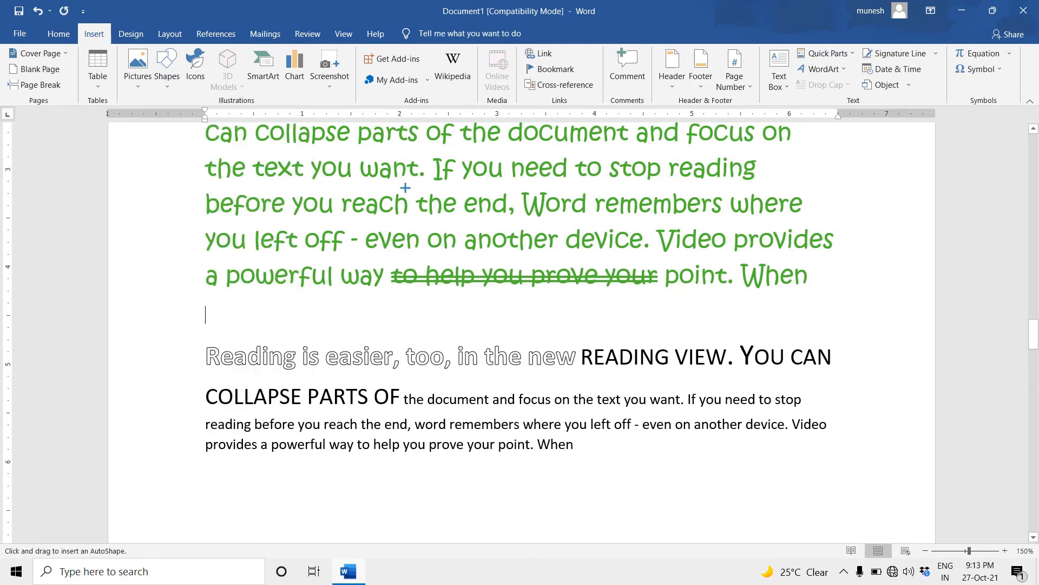
pyautogui.moveTo(364, 184); pyautogui.dragTo(535, 345)
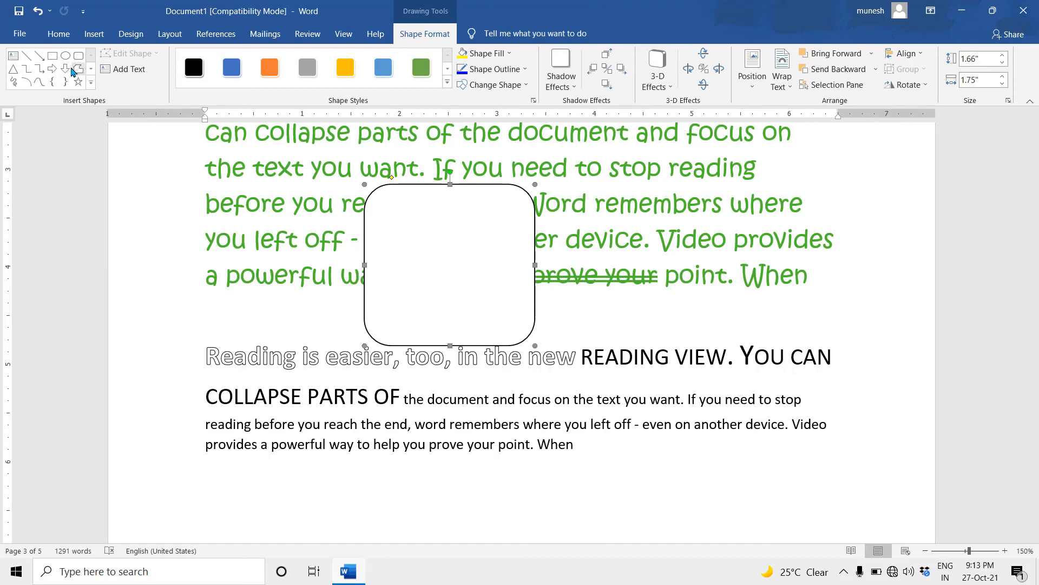
# Draw a down arrow about 1.93" by 1.53" beside the rounded rectangle and a triangle about 1.12" by 1.37" below it
pyautogui.click(65, 69)
pyautogui.moveTo(776, 366); pyautogui.dragTo(627, 179)
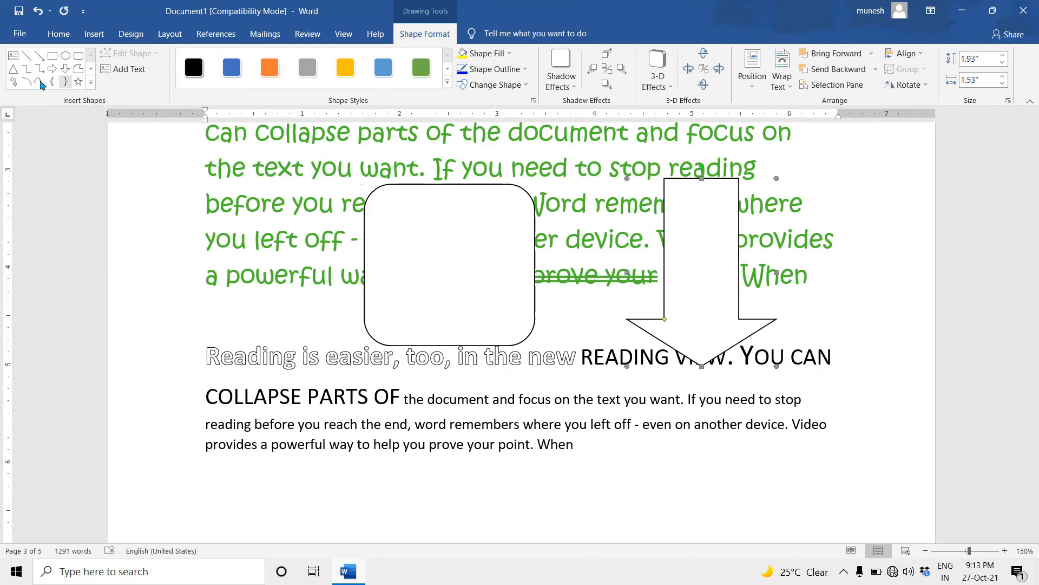
pyautogui.click(13, 69)
pyautogui.moveTo(467, 379); pyautogui.dragTo(601, 487)
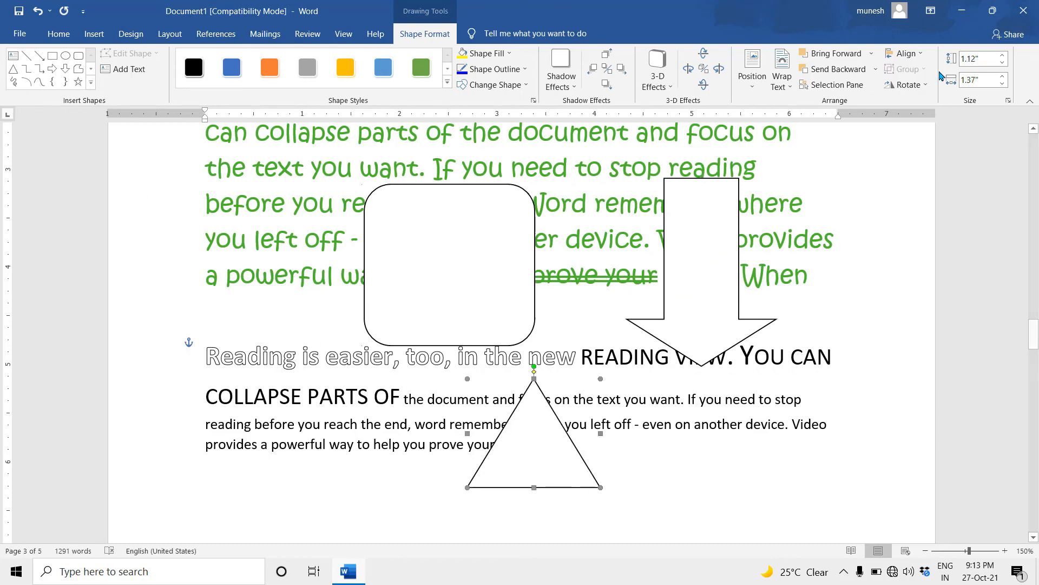
# Try to select the three shapes by sweeping an ordinary text selection over them, and clear the selection
pyautogui.click(59, 33)
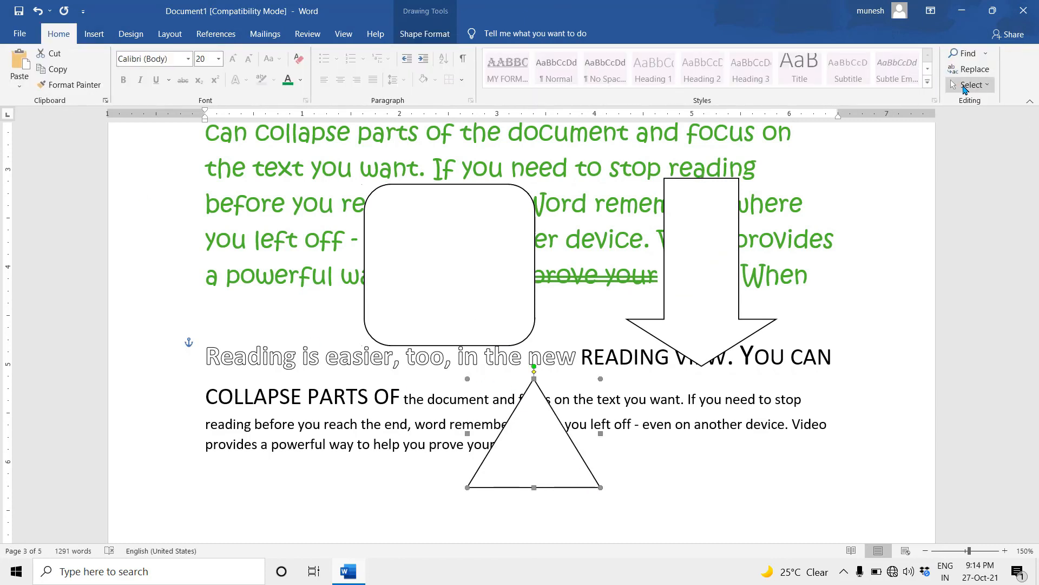
pyautogui.click(970, 85)
pyautogui.click(297, 239)
pyautogui.moveTo(259, 136); pyautogui.dragTo(766, 481)
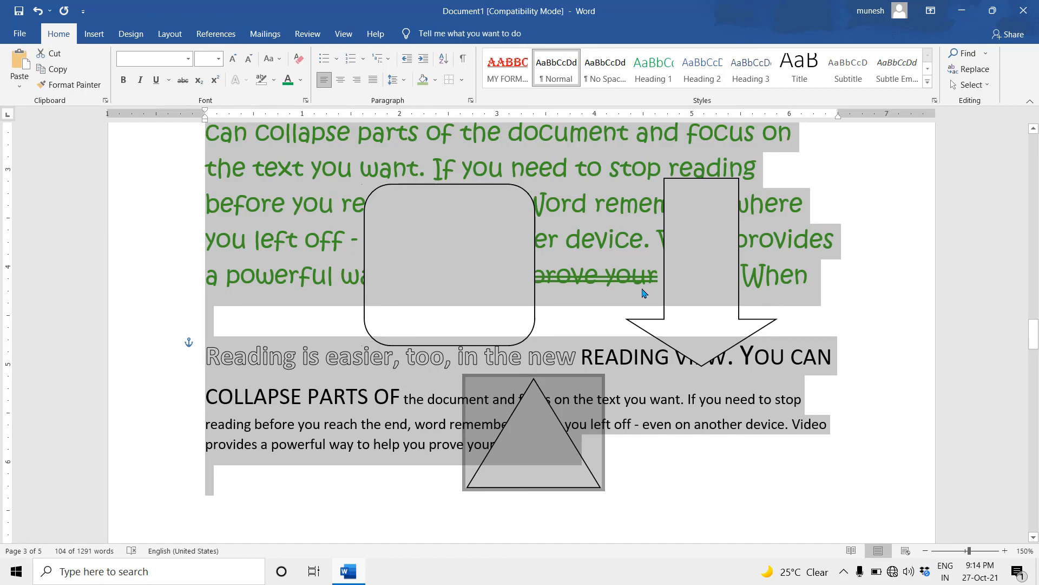
pyautogui.click(627, 175)
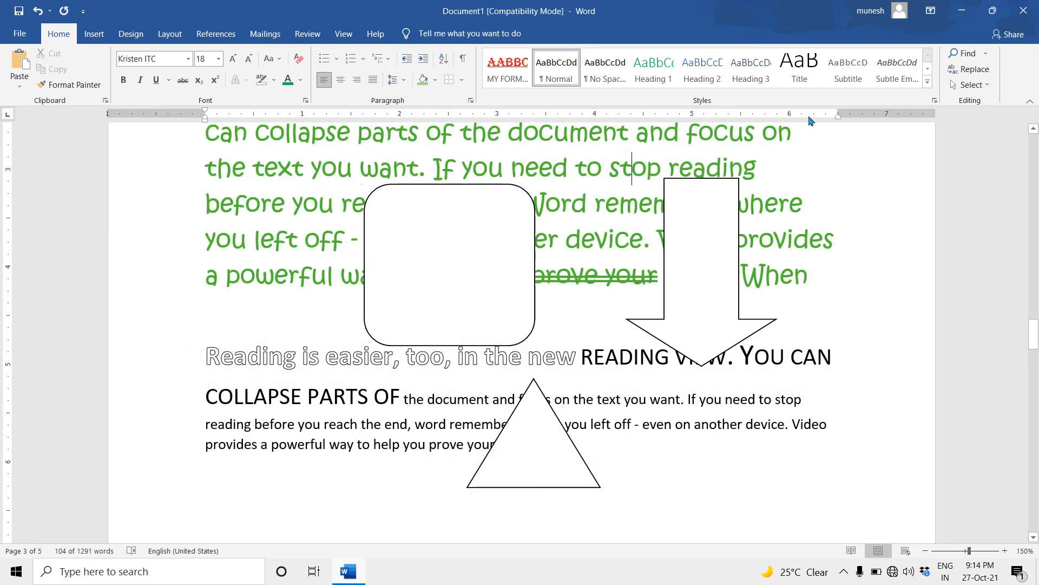
# Turn on Select Objects and move the down arrow, rounded rectangle and triangle closer together over the text
pyautogui.click(981, 87)
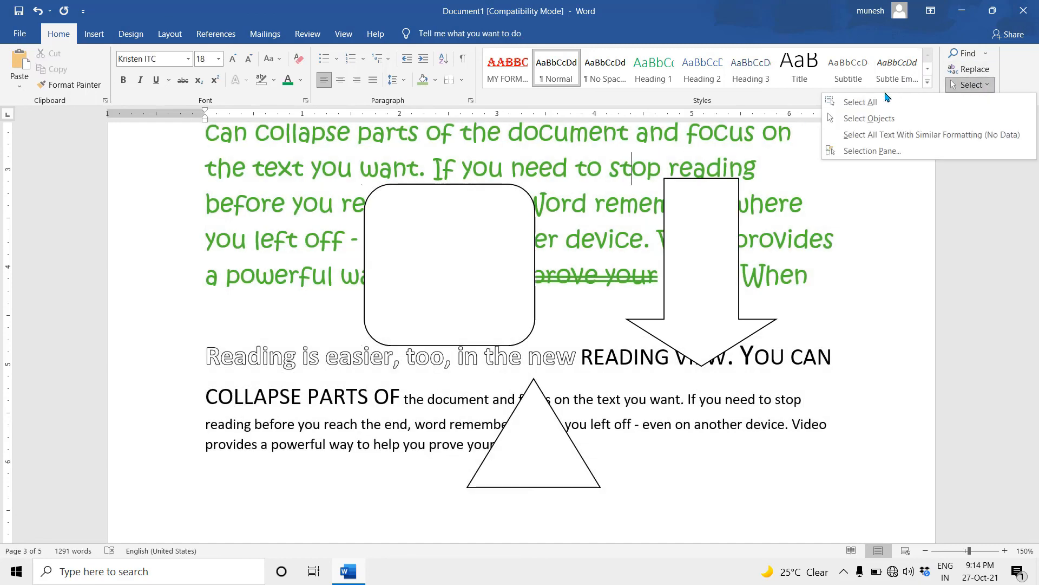
pyautogui.click(848, 119)
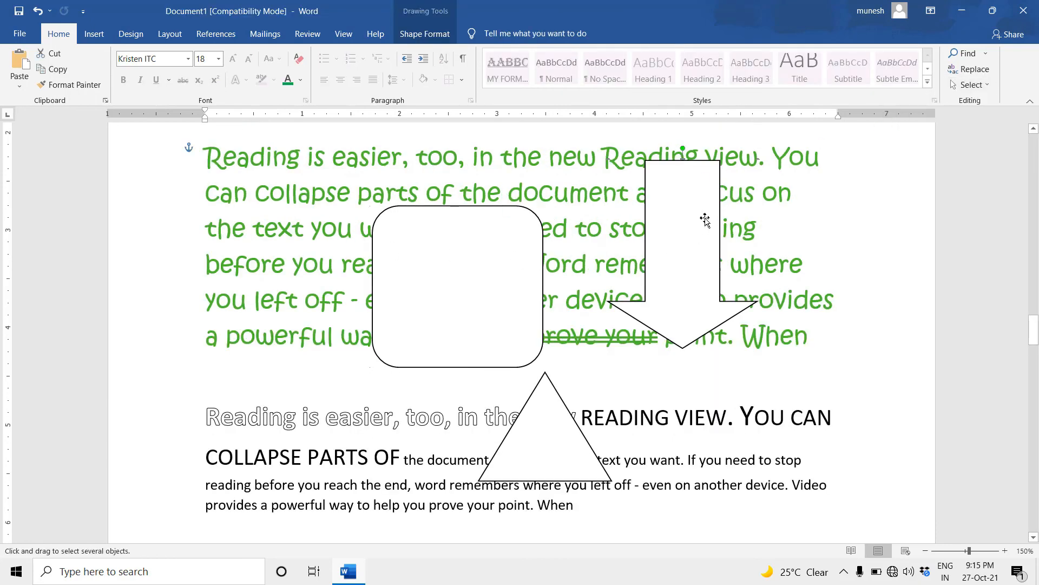
pyautogui.click(501, 312)
pyautogui.moveTo(680, 277); pyautogui.dragTo(619, 296)
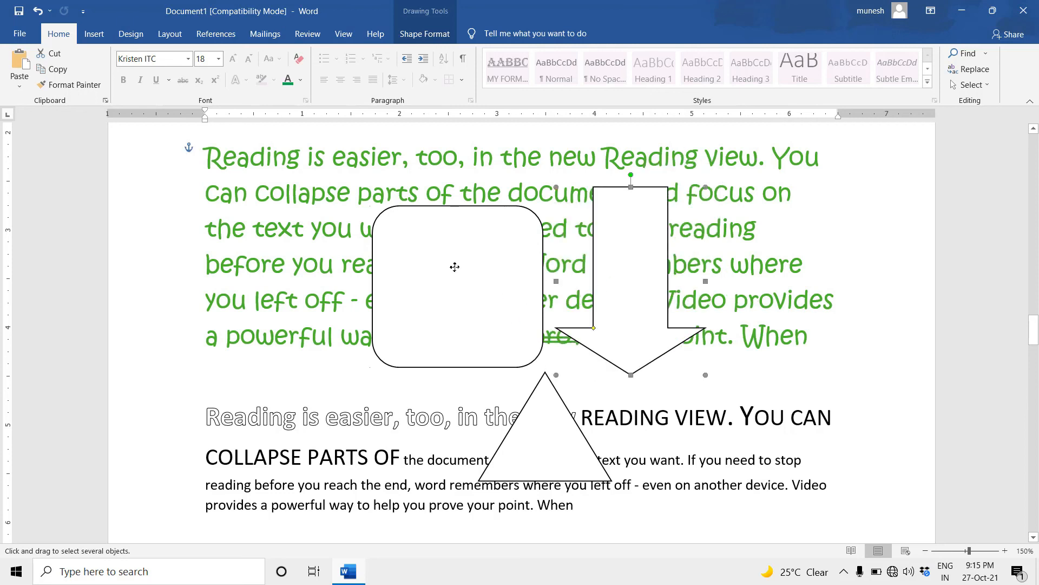
pyautogui.moveTo(455, 267); pyautogui.dragTo(435, 232)
pyautogui.moveTo(527, 425); pyautogui.dragTo(495, 392)
# Deselect the triangle and turn off Select Objects to return to normal text selection
pyautogui.press('Escape')
pyautogui.click(970, 84)
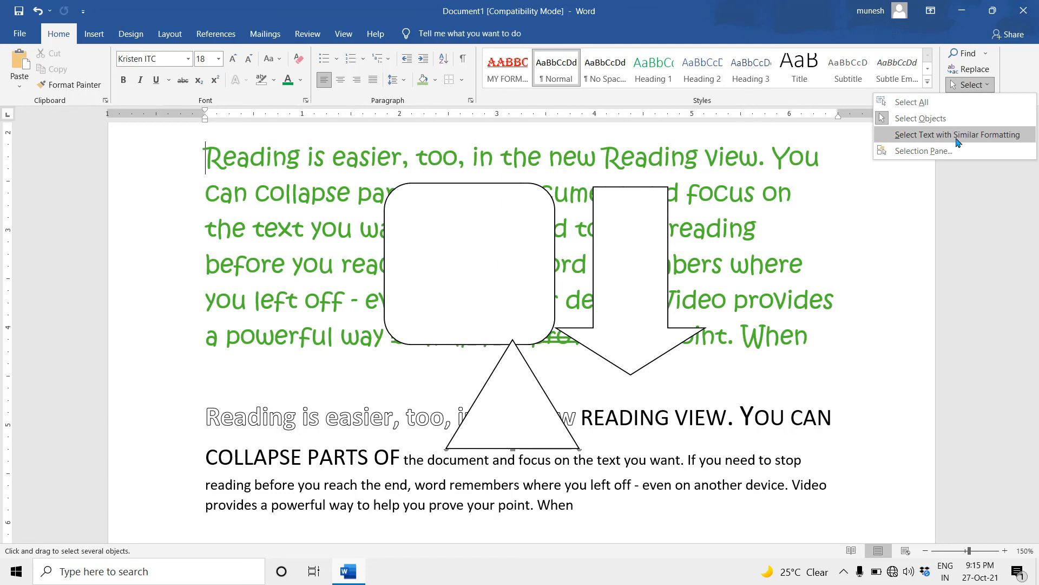
pyautogui.click(909, 120)
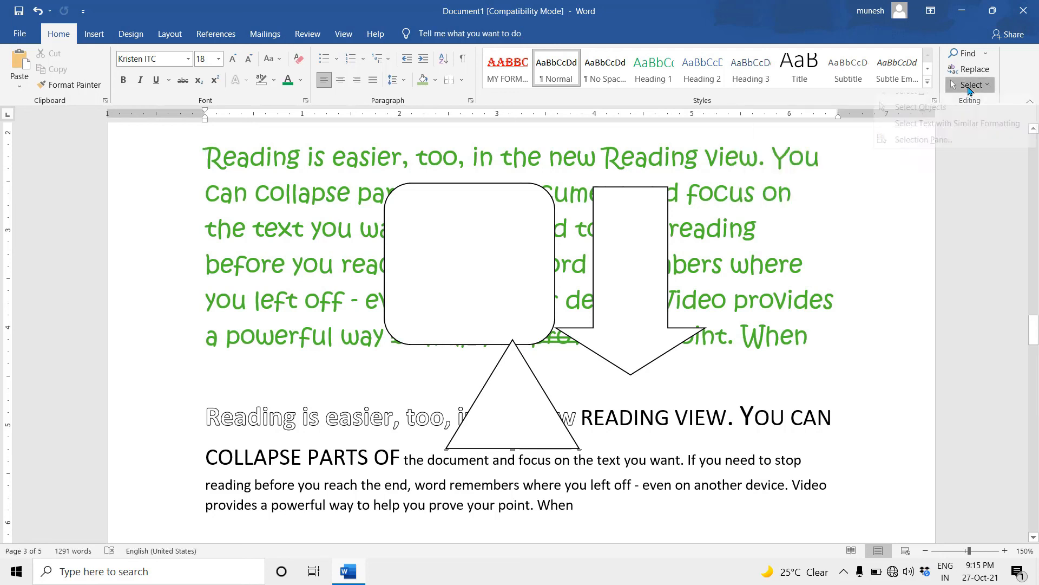
# Select all text with formatting similar to the green Kristen ITC paragraph, review it across the pages, and clear the selection
pyautogui.click(955, 82)
pyautogui.click(922, 136)
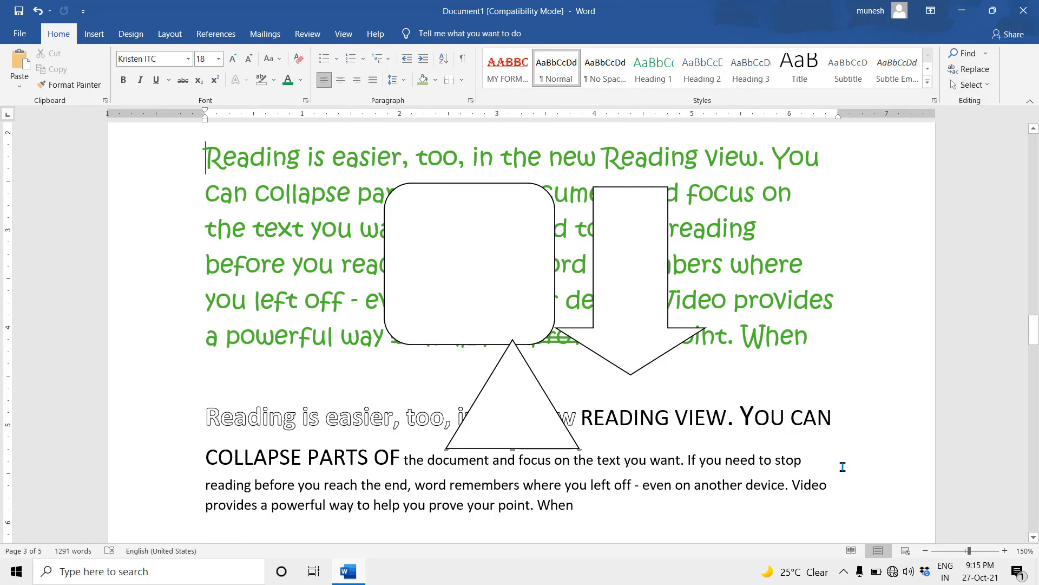
pyautogui.click(956, 551)
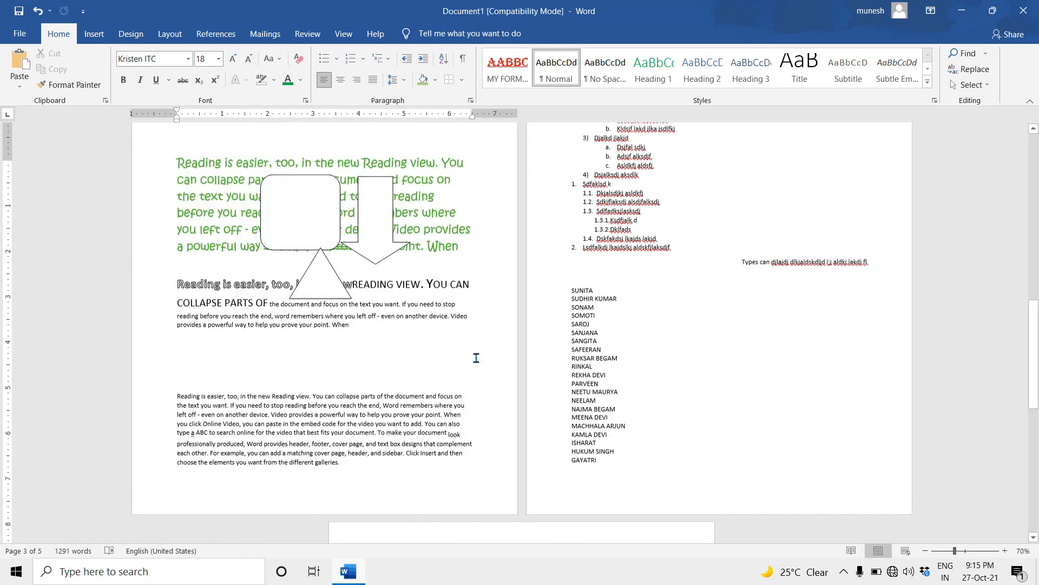
pyautogui.scroll(5, 471, 354)
pyautogui.scroll(5, 461, 353)
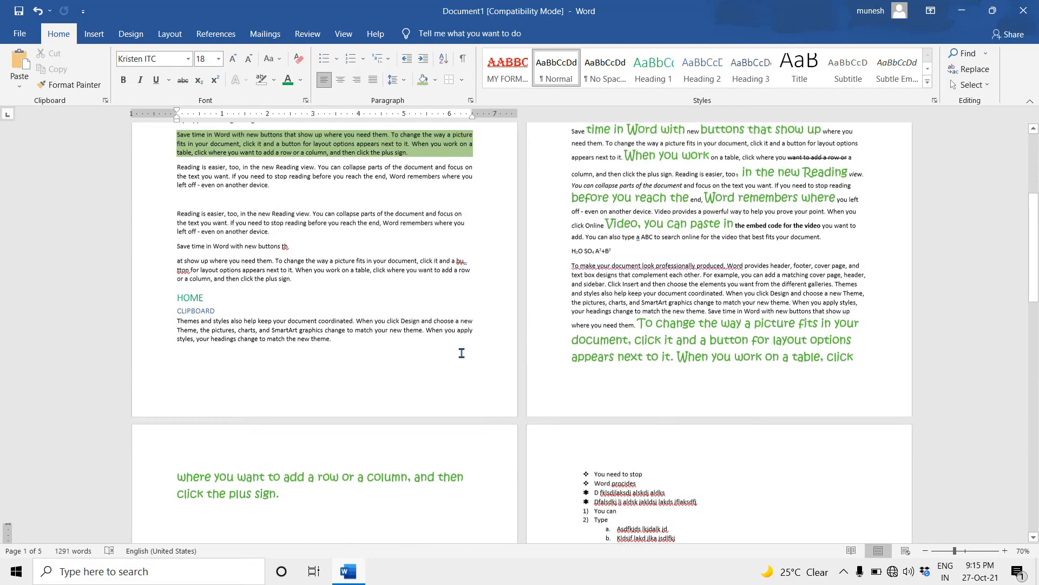
pyautogui.scroll(-2, 462, 353)
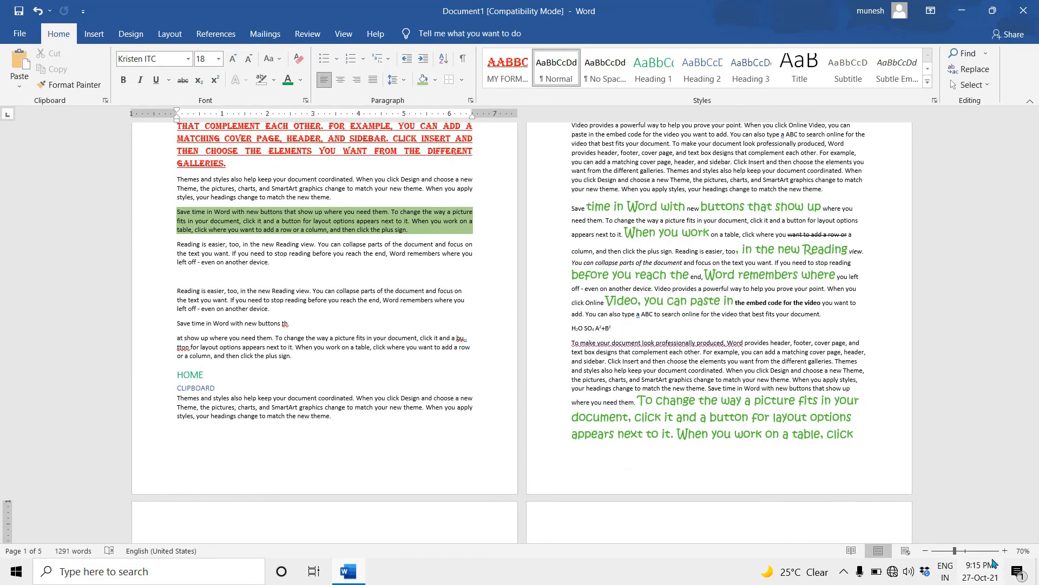
pyautogui.click(969, 85)
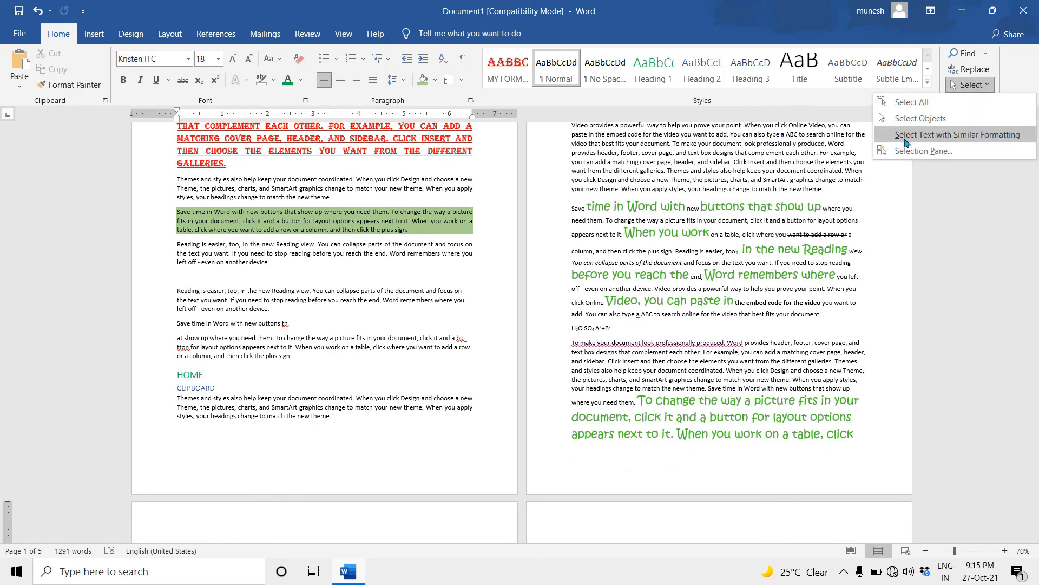
pyautogui.click(953, 139)
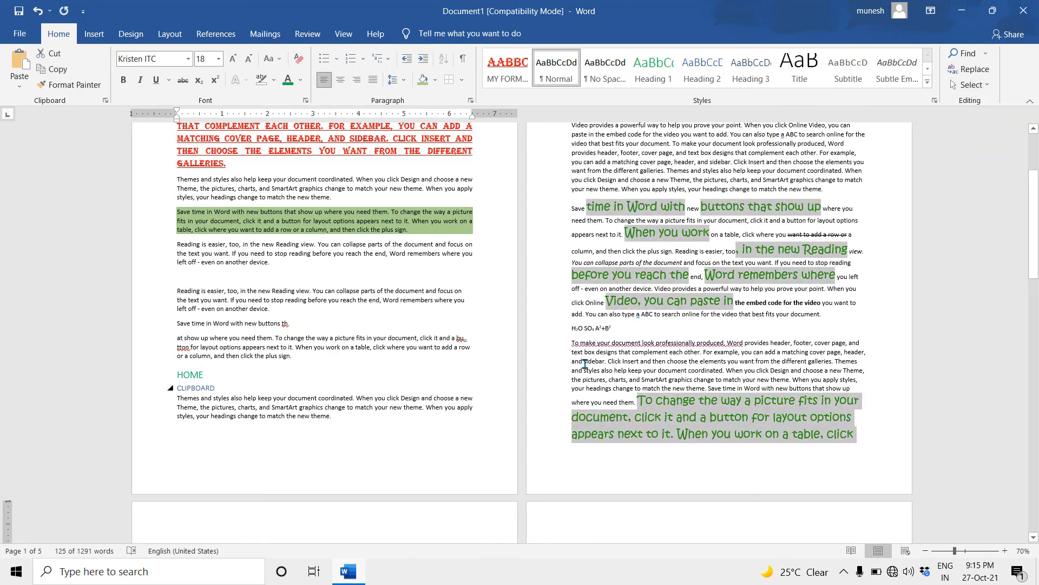
pyautogui.scroll(-1, 635, 344)
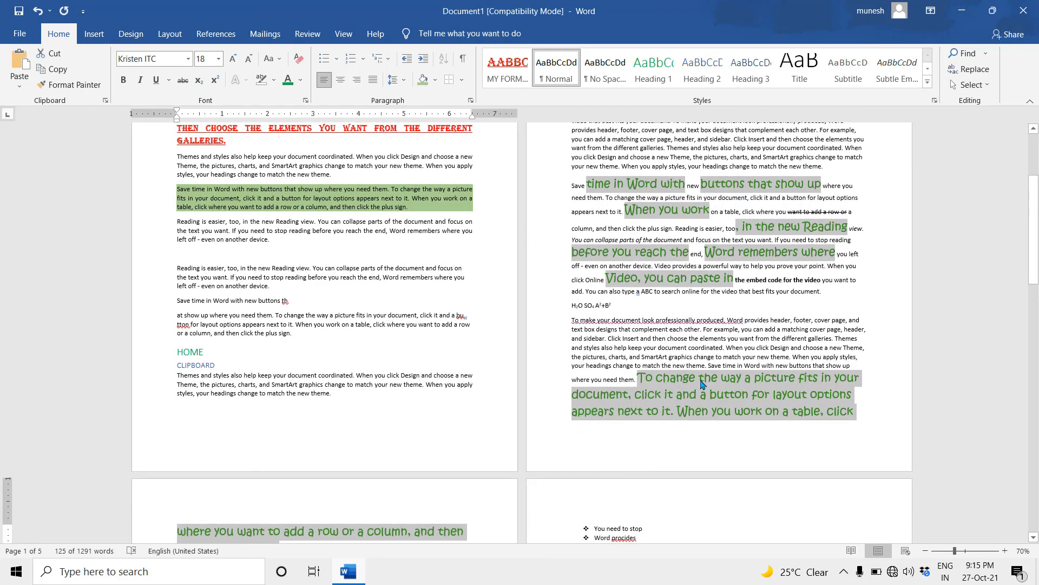
pyautogui.scroll(-5, 661, 403)
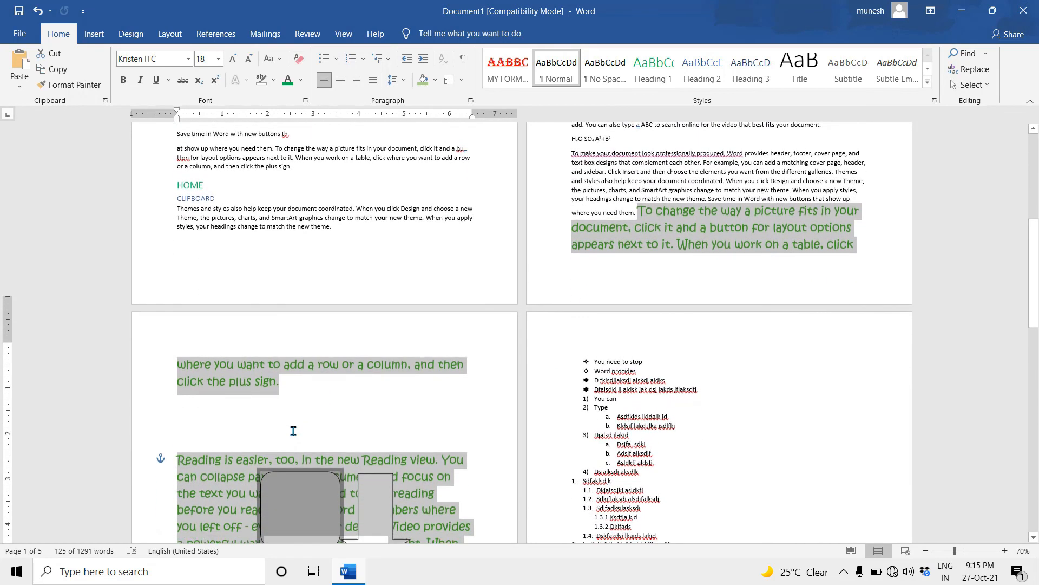
pyautogui.click(669, 181)
# Open the Selection pane for the shapes on page 3 and show all of them
pyautogui.click(969, 84)
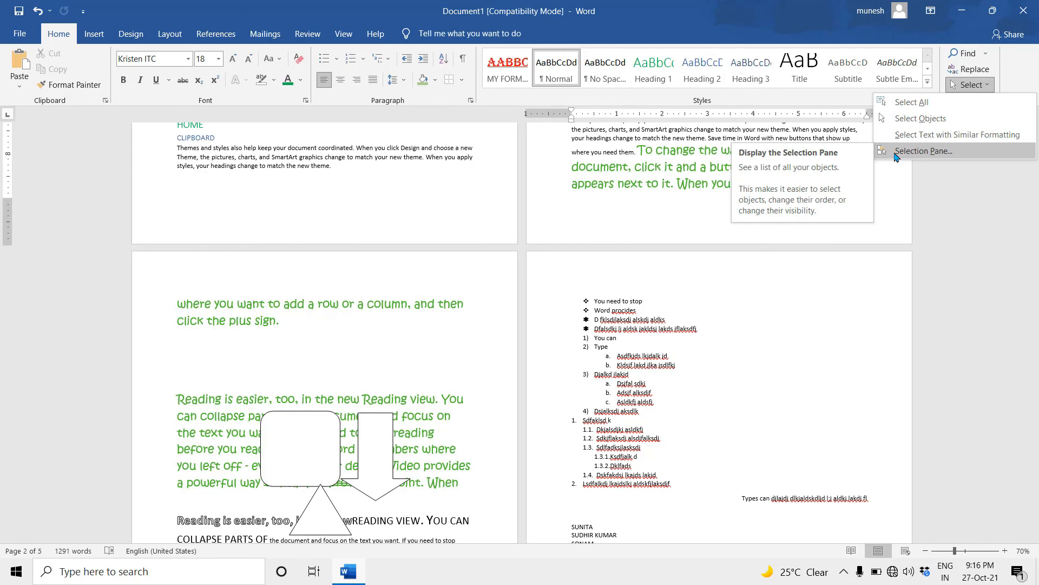
pyautogui.click(929, 151)
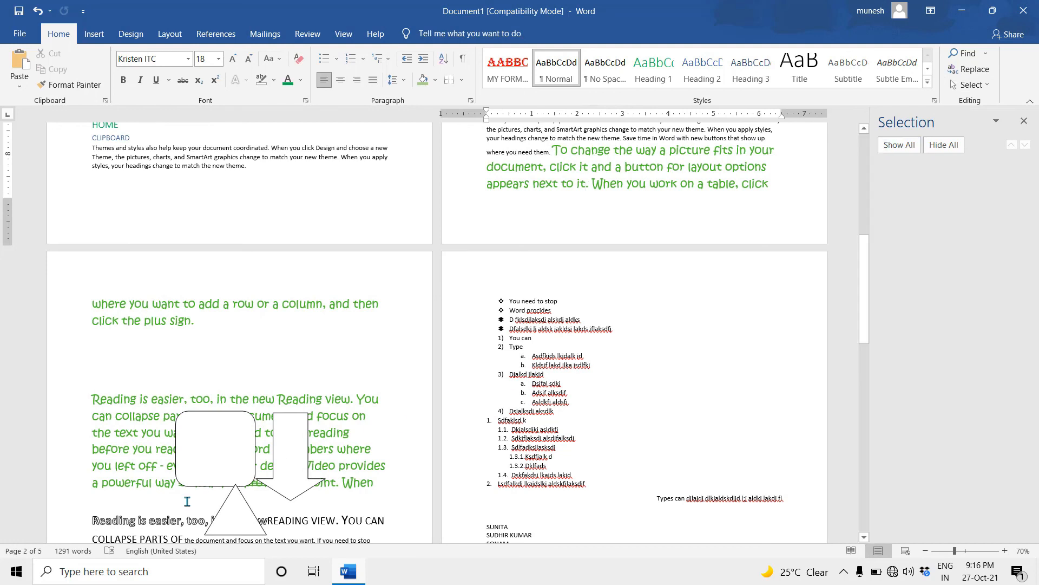
pyautogui.click(900, 147)
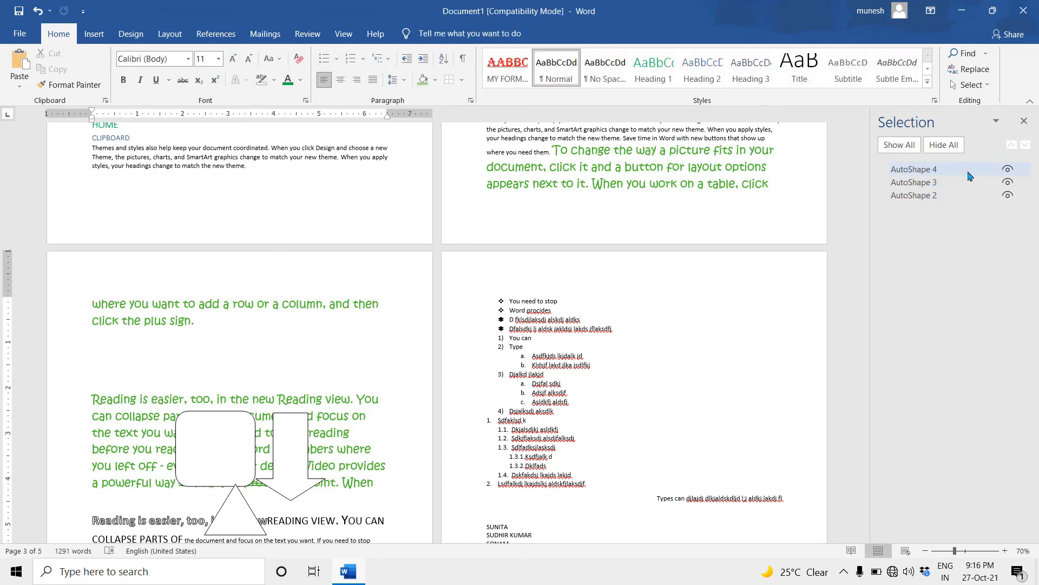
# Select the triangle, down arrow and rounded rectangle in turn from the Selection pane, ending with the triangle (AutoShape 4)
pyautogui.click(919, 171)
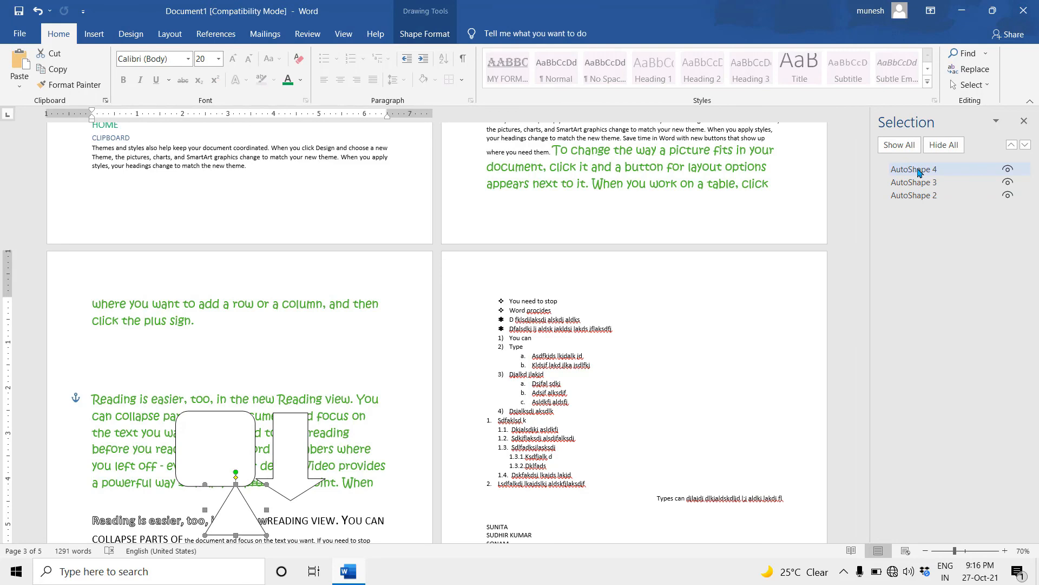
pyautogui.keyDown('ctrl'); pyautogui.scroll(10, 272, 443); pyautogui.keyUp('ctrl')
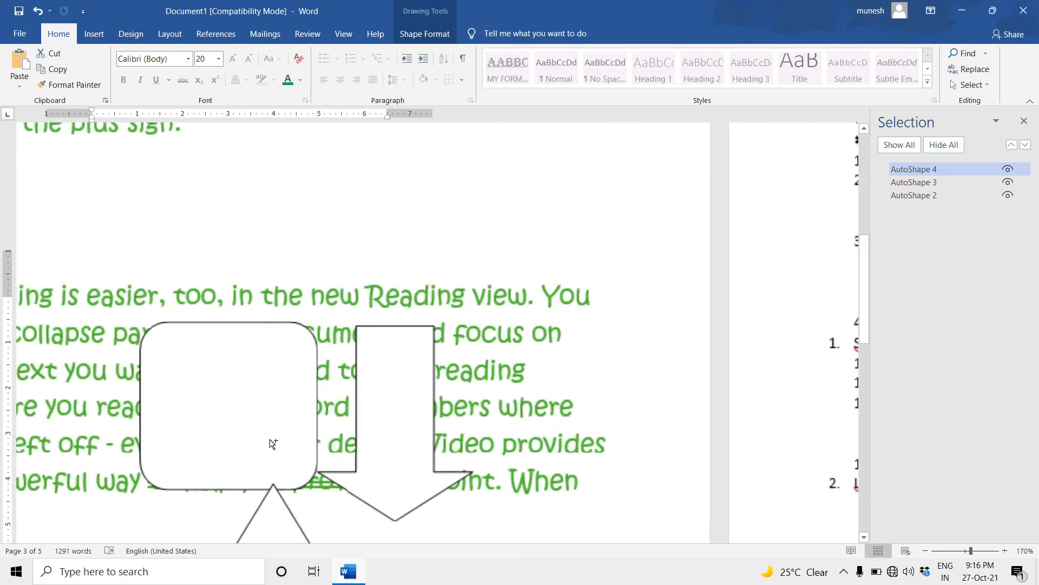
pyautogui.keyDown('ctrl'); pyautogui.scroll(1, 273, 442); pyautogui.keyUp('ctrl')
pyautogui.scroll(-4, 279, 417)
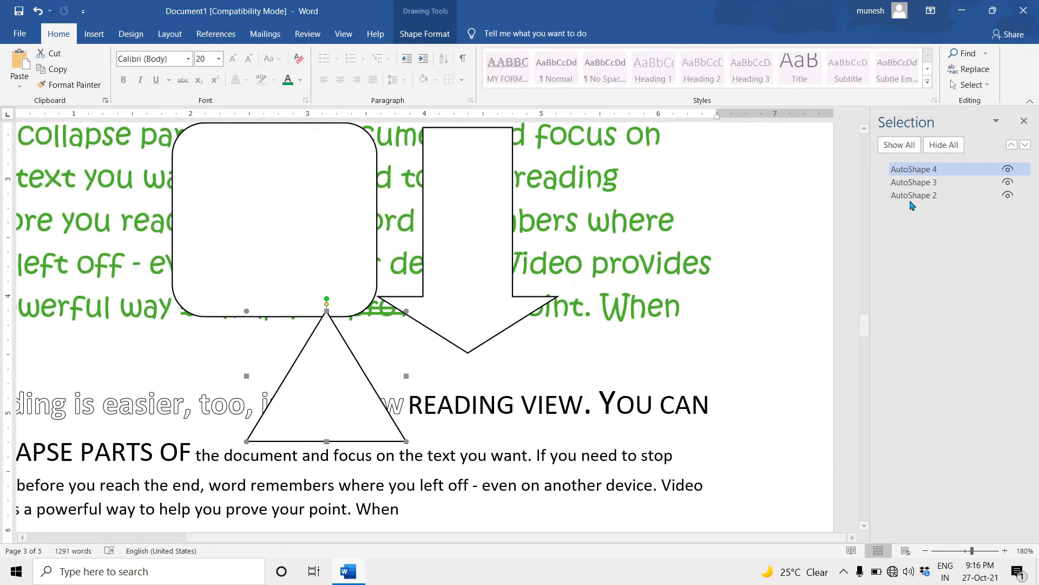
pyautogui.click(929, 184)
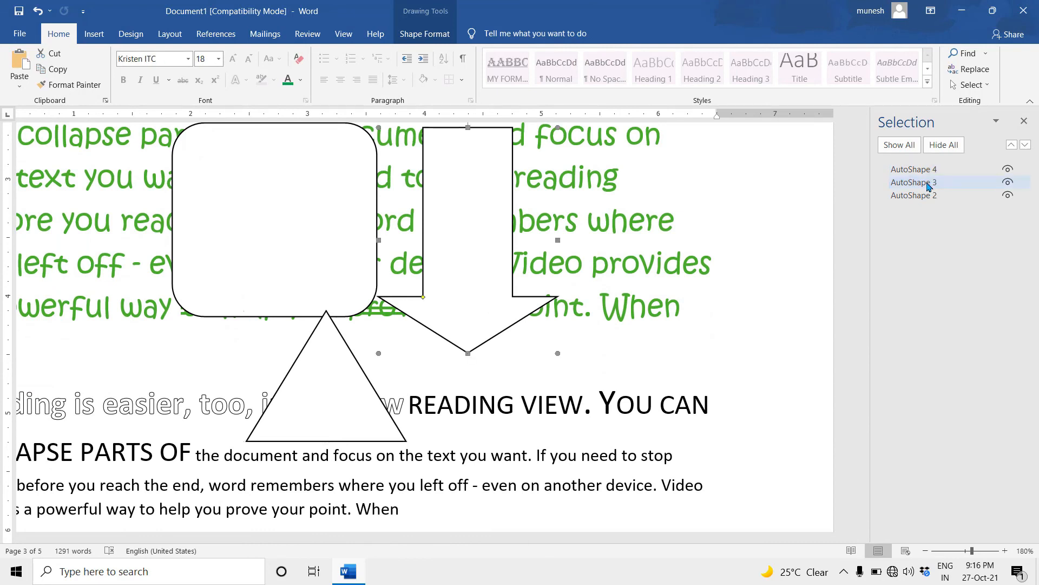
pyautogui.click(914, 196)
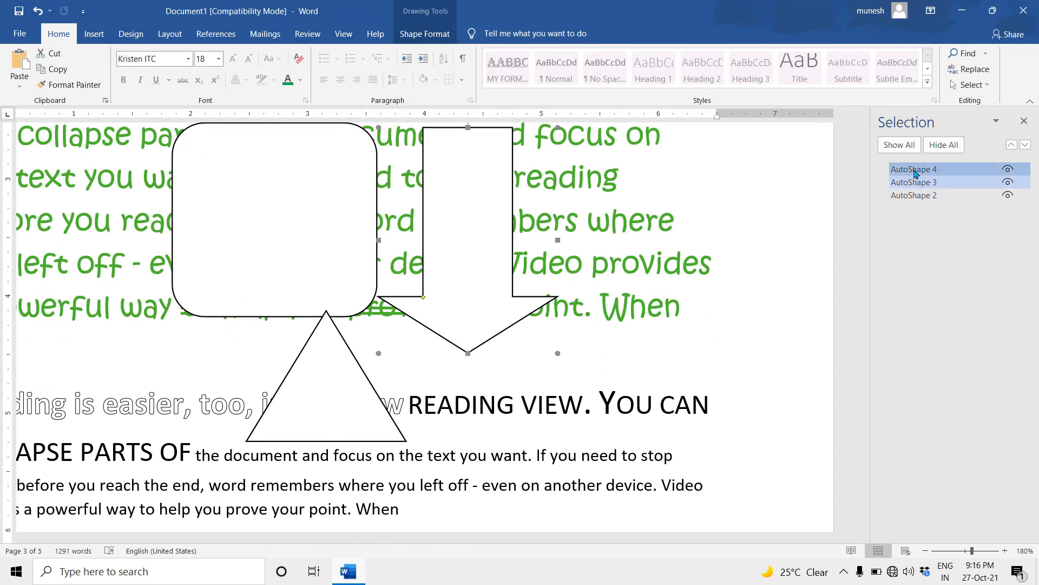
pyautogui.click(914, 171)
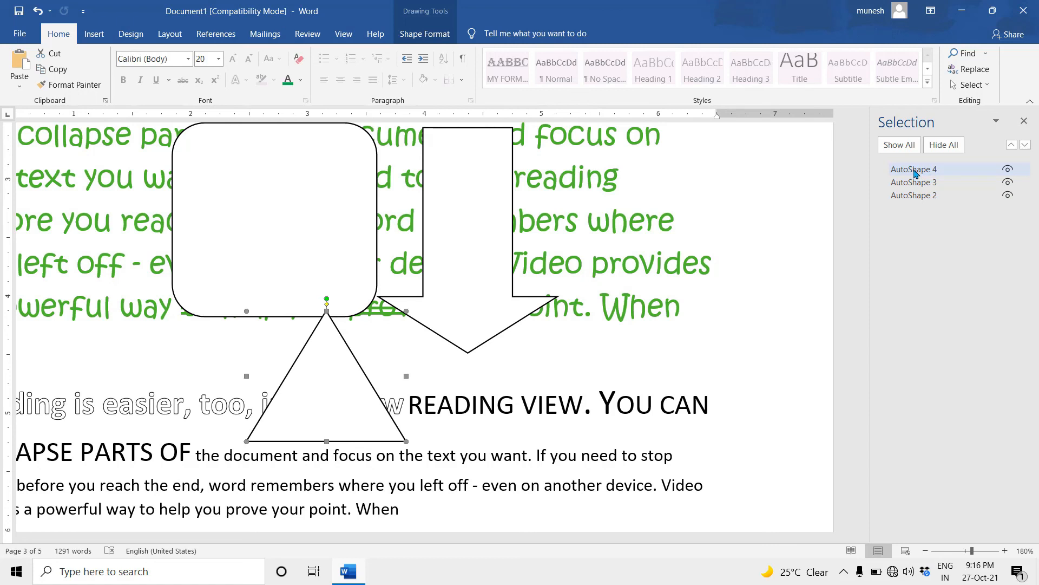
# Hide and show again the triangle (AutoShape 4) and the down arrow (AutoShape 3) through the Selection pane
pyautogui.click(1008, 170)
pyautogui.click(1008, 170)
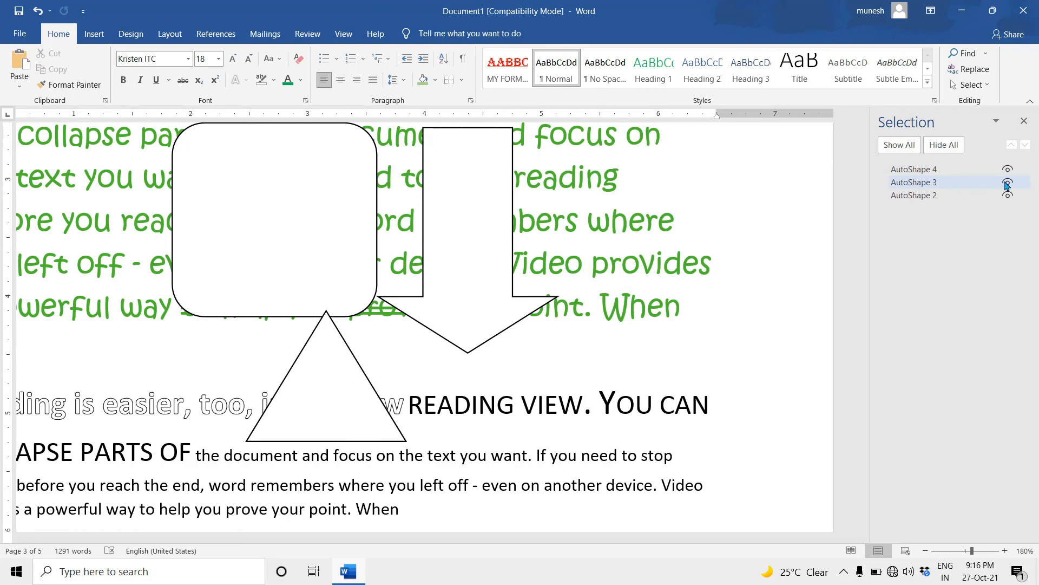
pyautogui.click(1007, 183)
pyautogui.click(1008, 183)
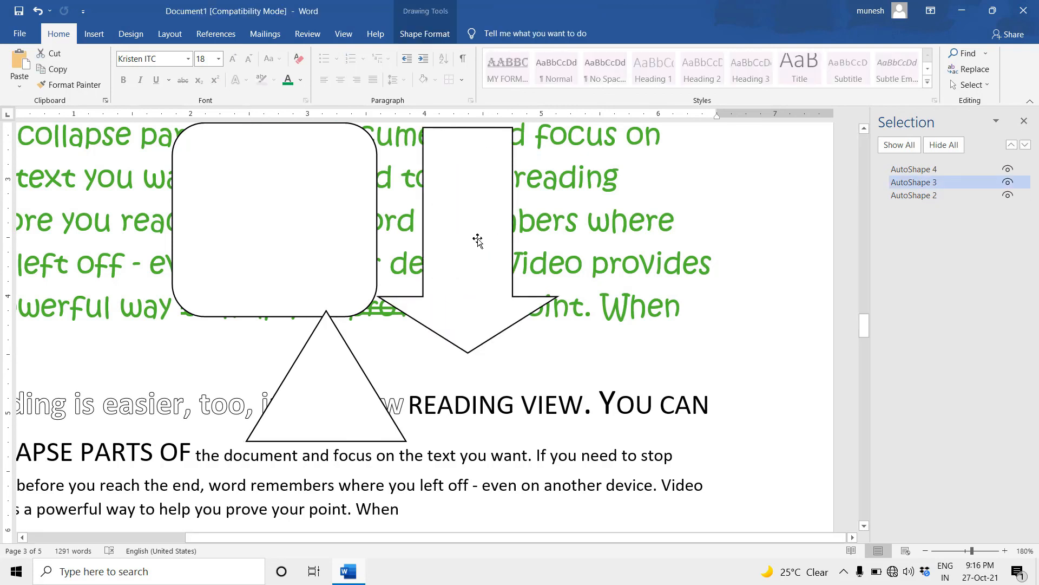